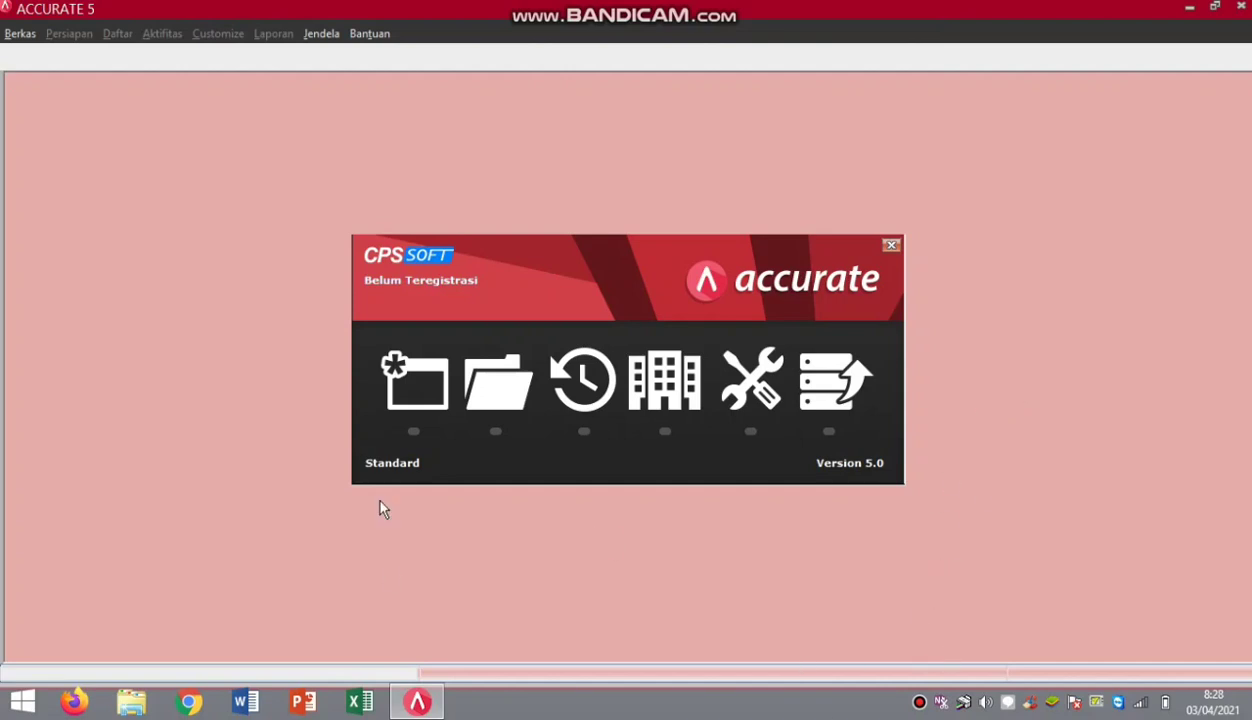
# Create a new database file named 'PT STAPI INDONESA' in the Documents folder.
pyautogui.click(392, 388)
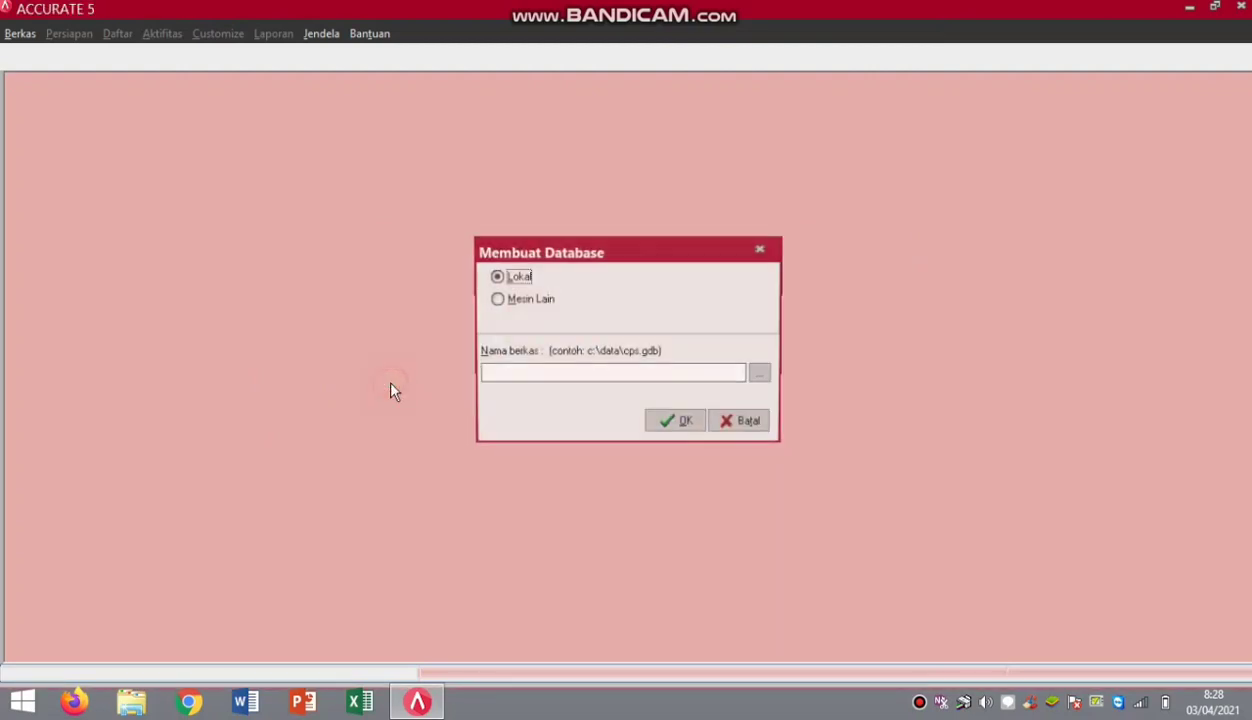
pyautogui.click(760, 375)
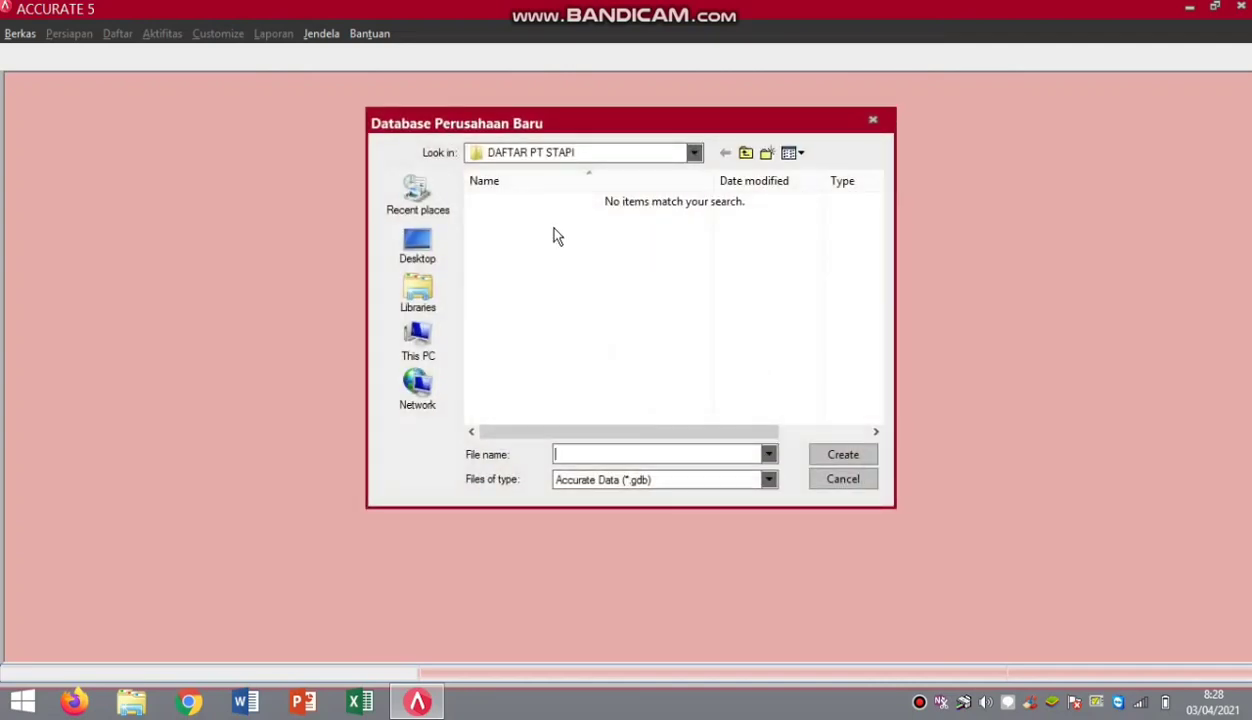
pyautogui.click(415, 290)
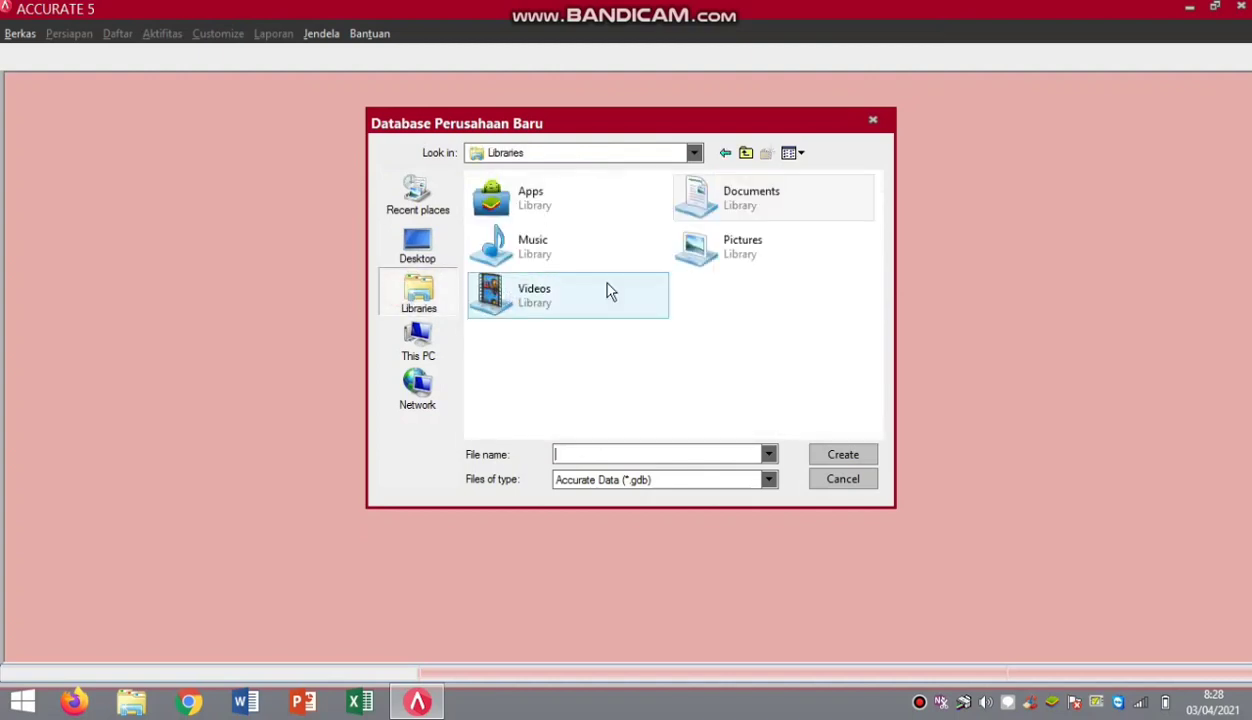
pyautogui.doubleClick(700, 212)
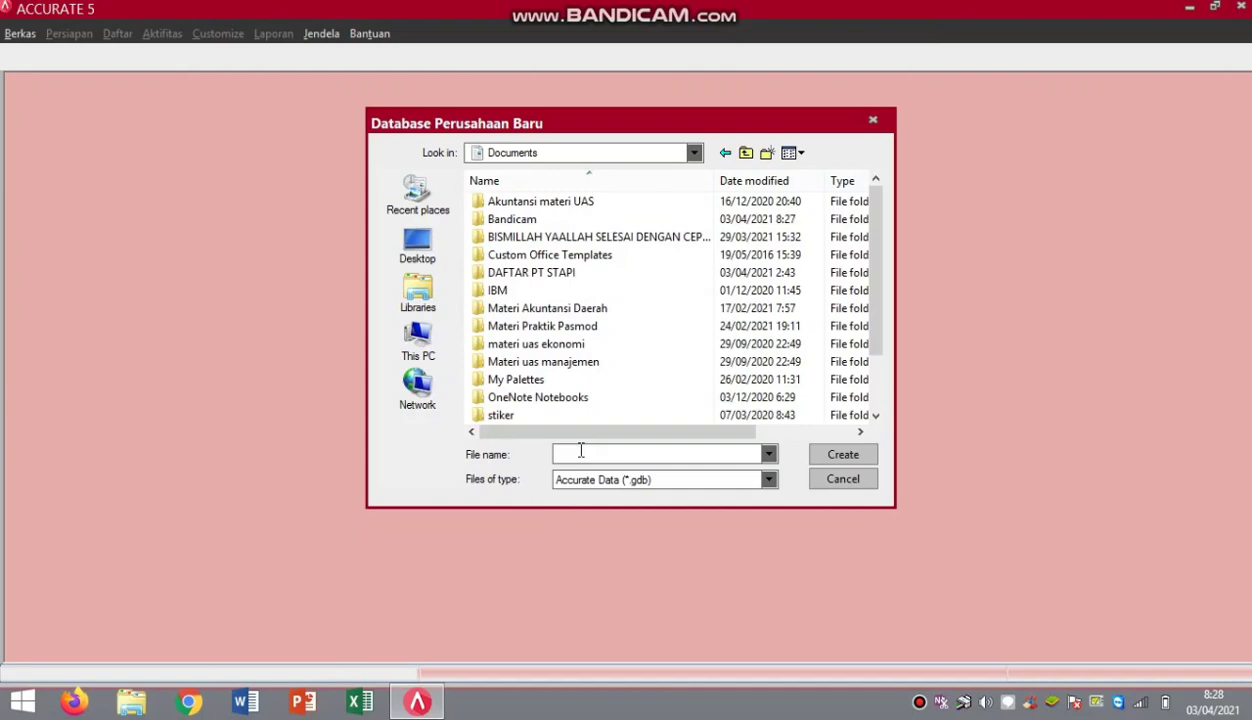
pyautogui.write('P')
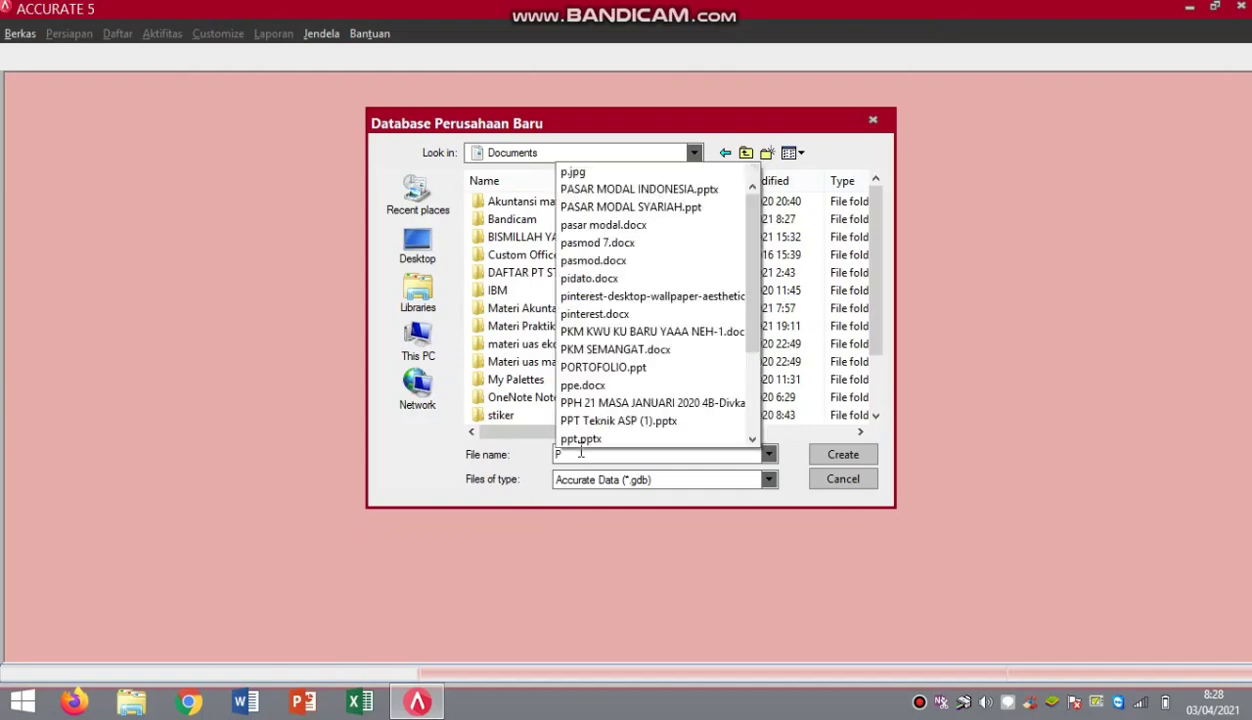
pyautogui.write('T STA')
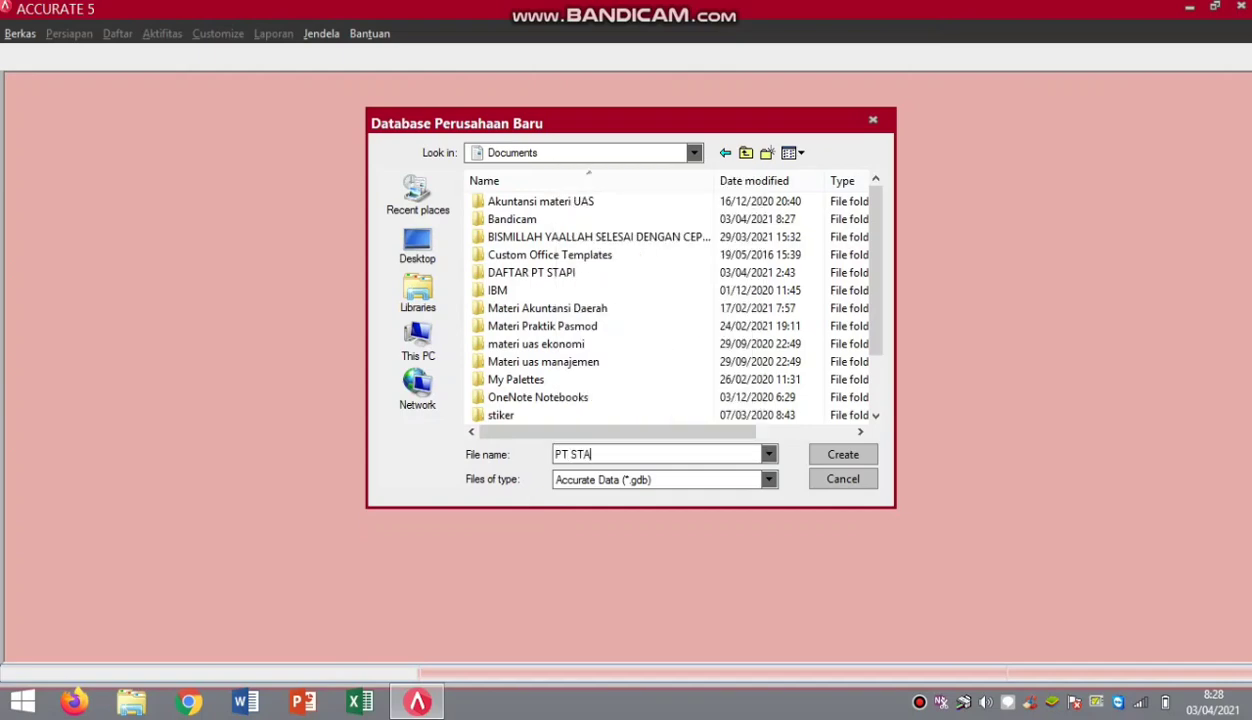
pyautogui.write('PI INDONESA')
pyautogui.click(819, 456)
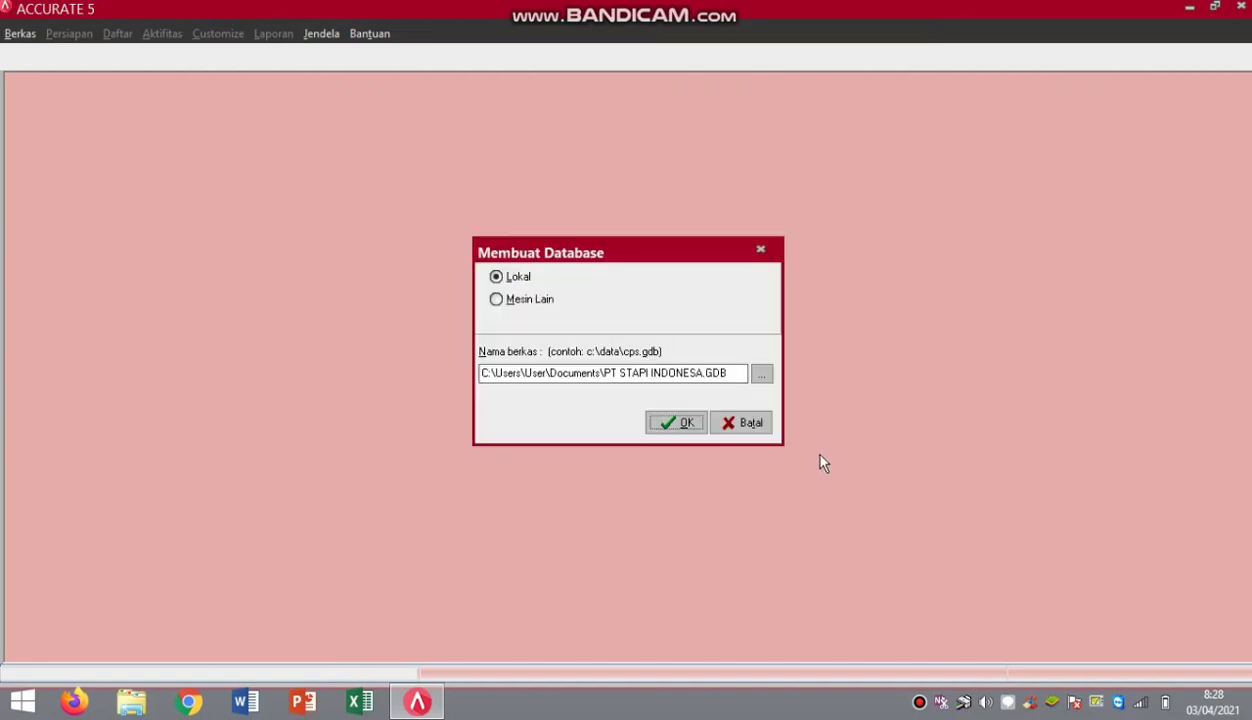
# Confirm the new database and log in as SUPERVISOR with the default supervisor password.
pyautogui.click(670, 424)
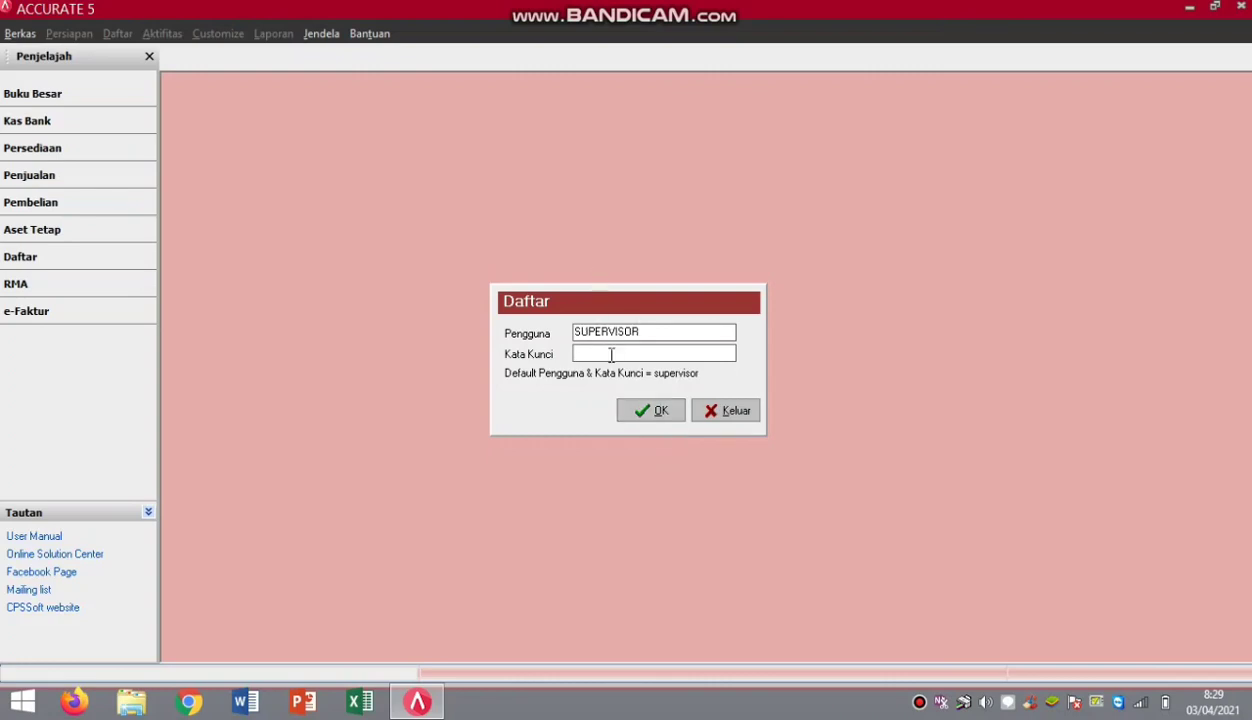
pyautogui.write('supervisor')
pyautogui.click(648, 418)
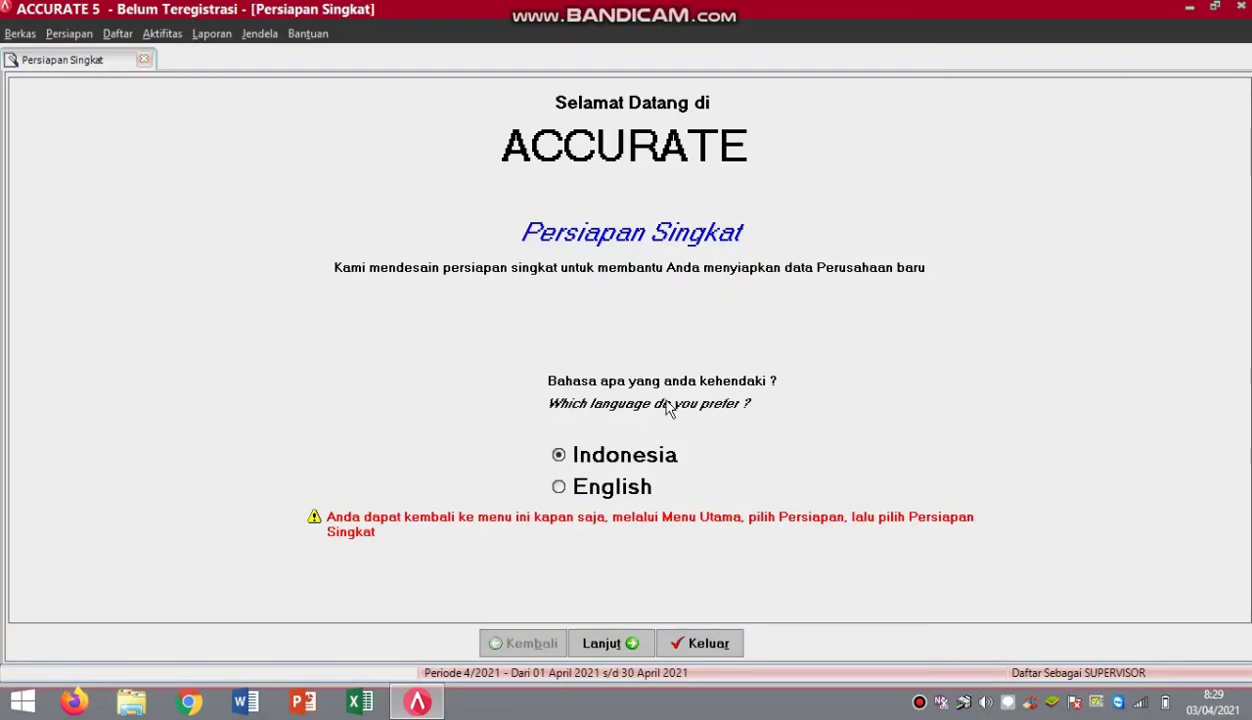
# Choose the Persiapan Mahir setup type to reach the Mata Uang currency step.
pyautogui.click(612, 644)
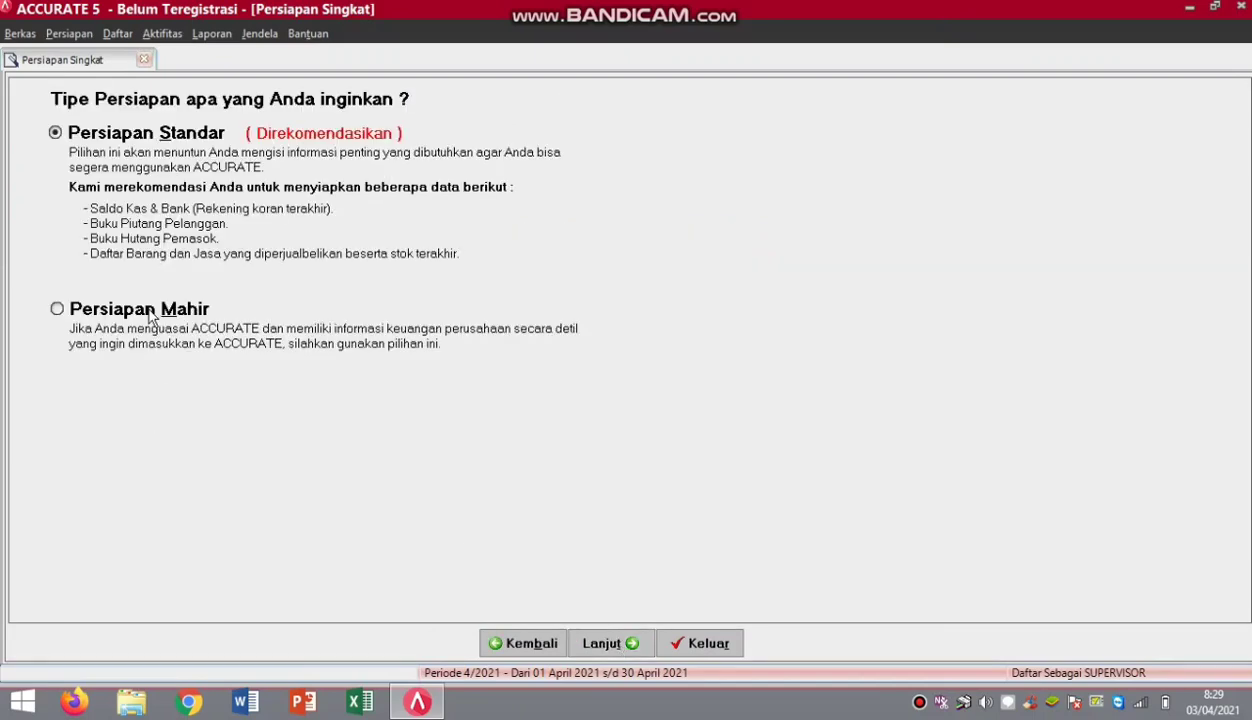
pyautogui.click(146, 312)
pyautogui.click(631, 643)
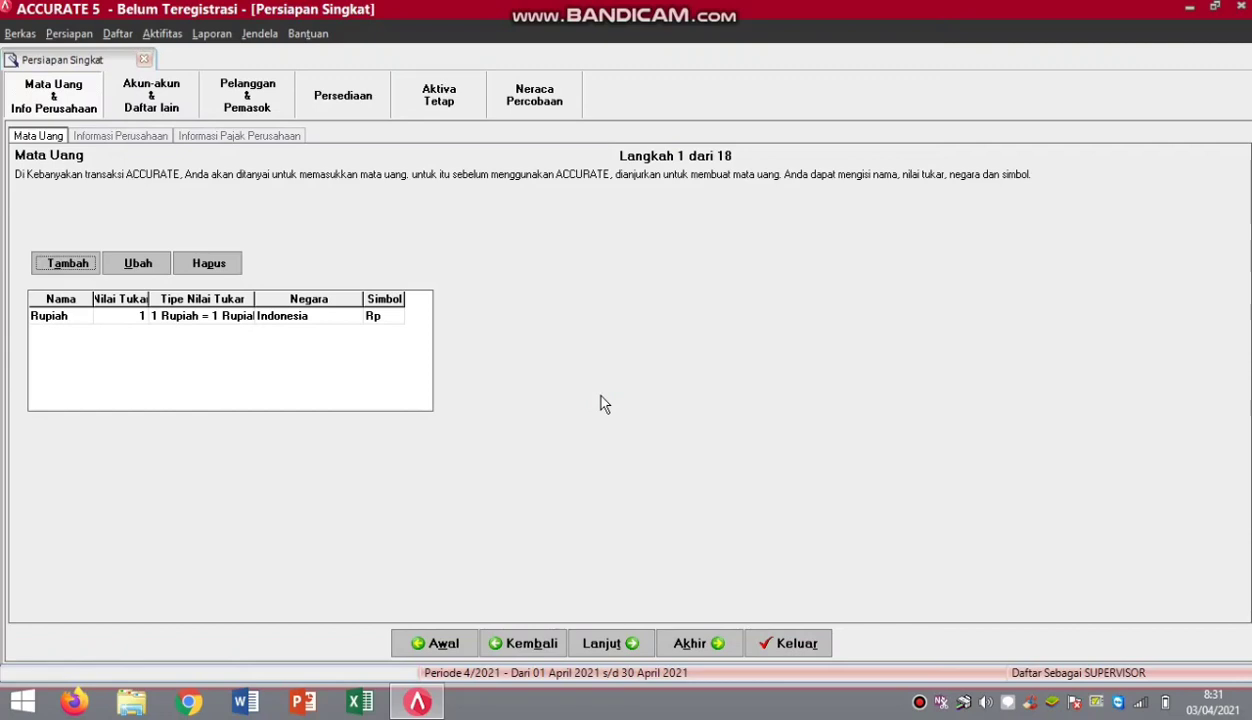
# Enter company name PT STAPI INDONESIA, its address, start date 30/11/2011 and fiscal year 2011.
pyautogui.click(610, 645)
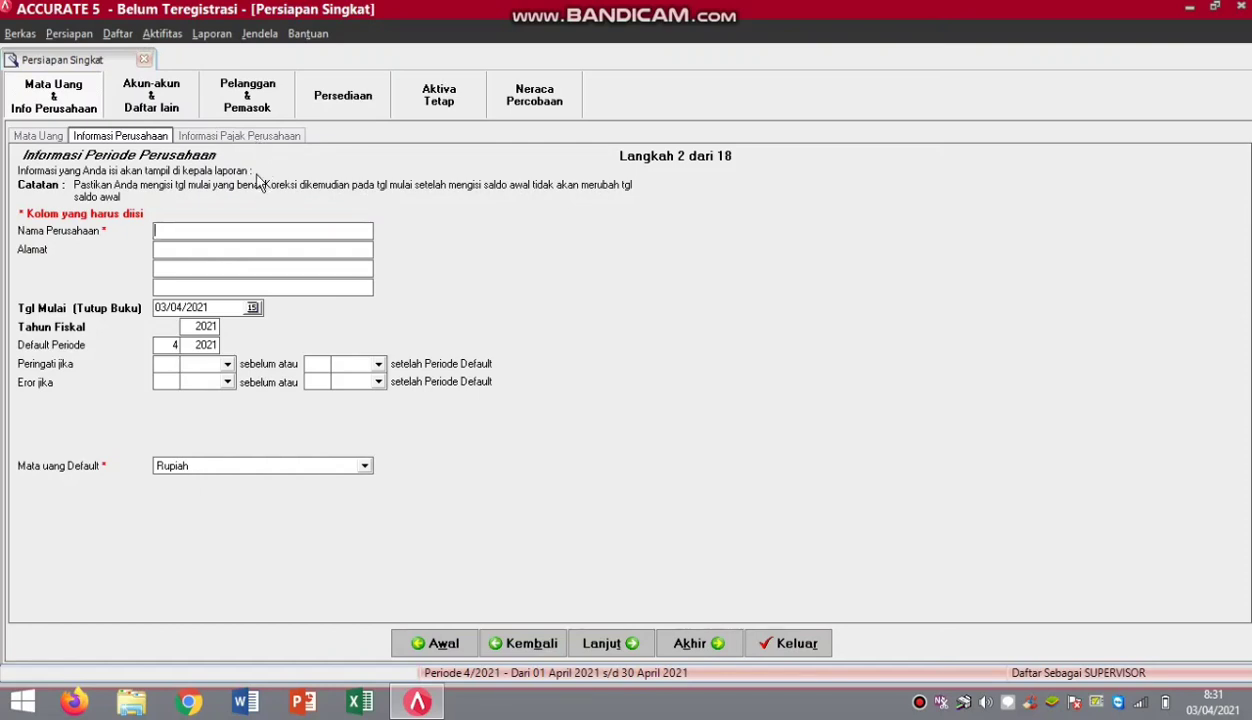
pyautogui.write('PT STAPI INDONESIA')
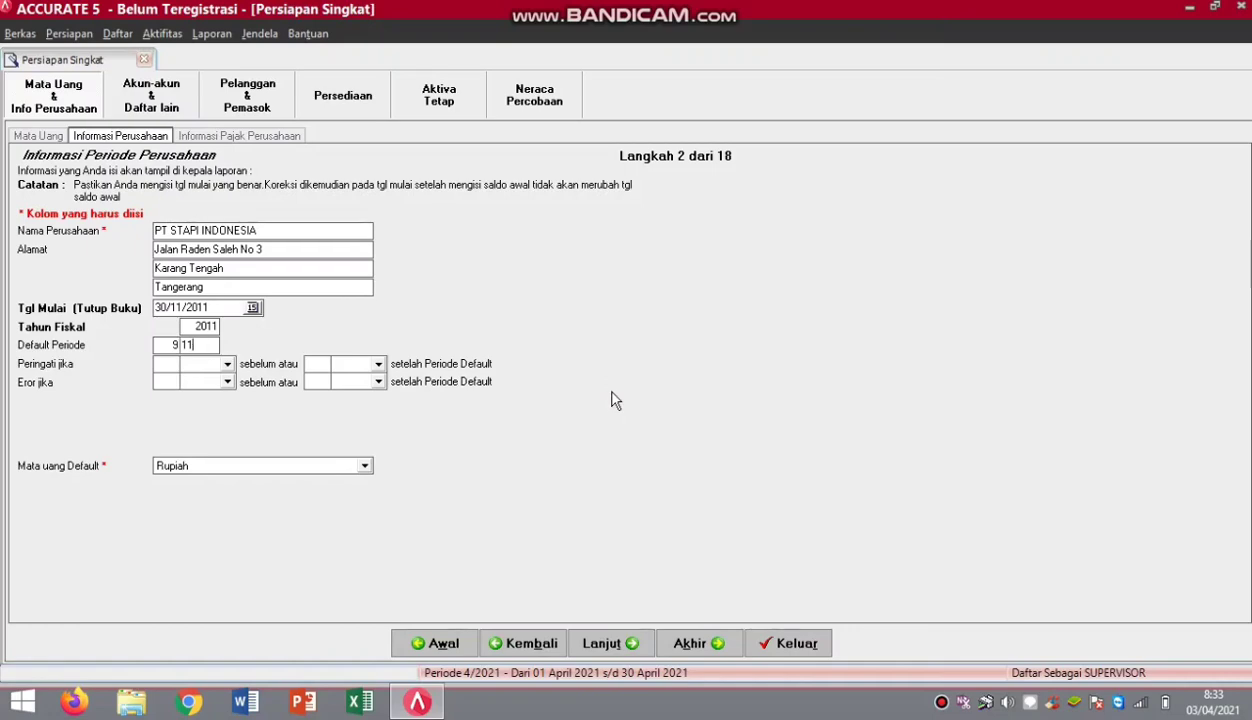
pyautogui.click(610, 643)
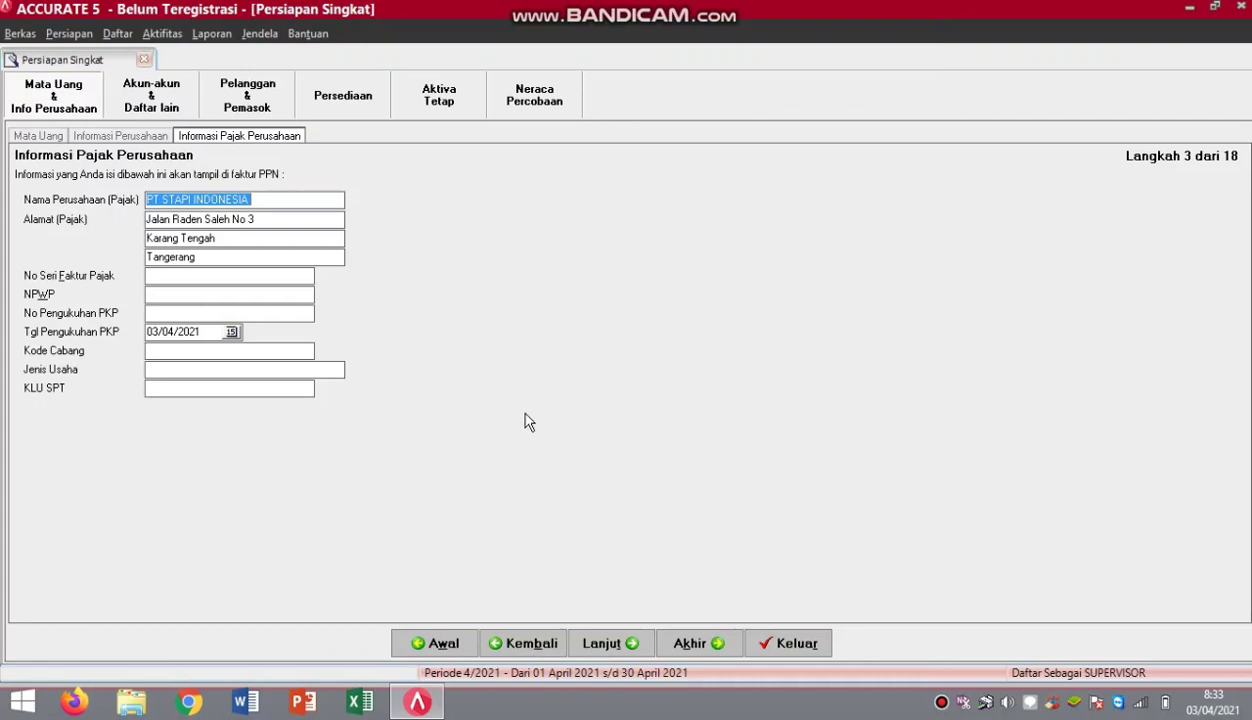
# Fill in tax IDs, PKP date 24/10/2009, branch 01, Perdagangan Sepeda Motor and KLU 75342.
pyautogui.click(159, 280)
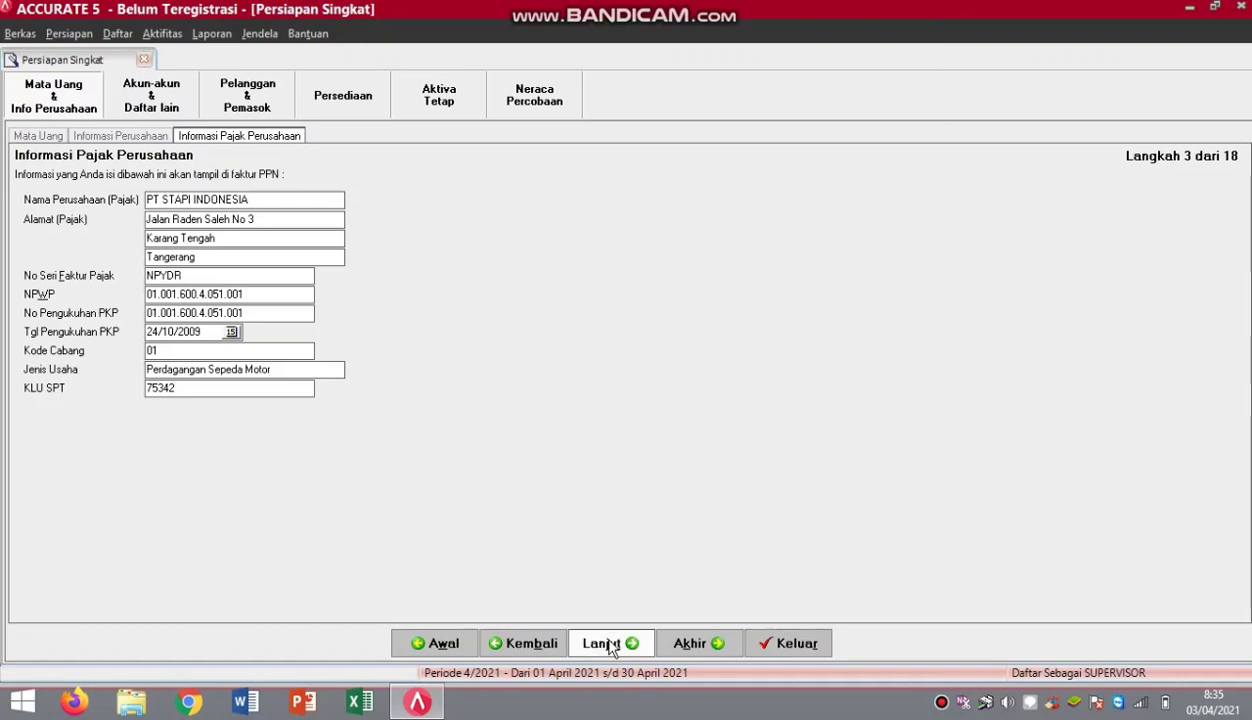
pyautogui.click(611, 645)
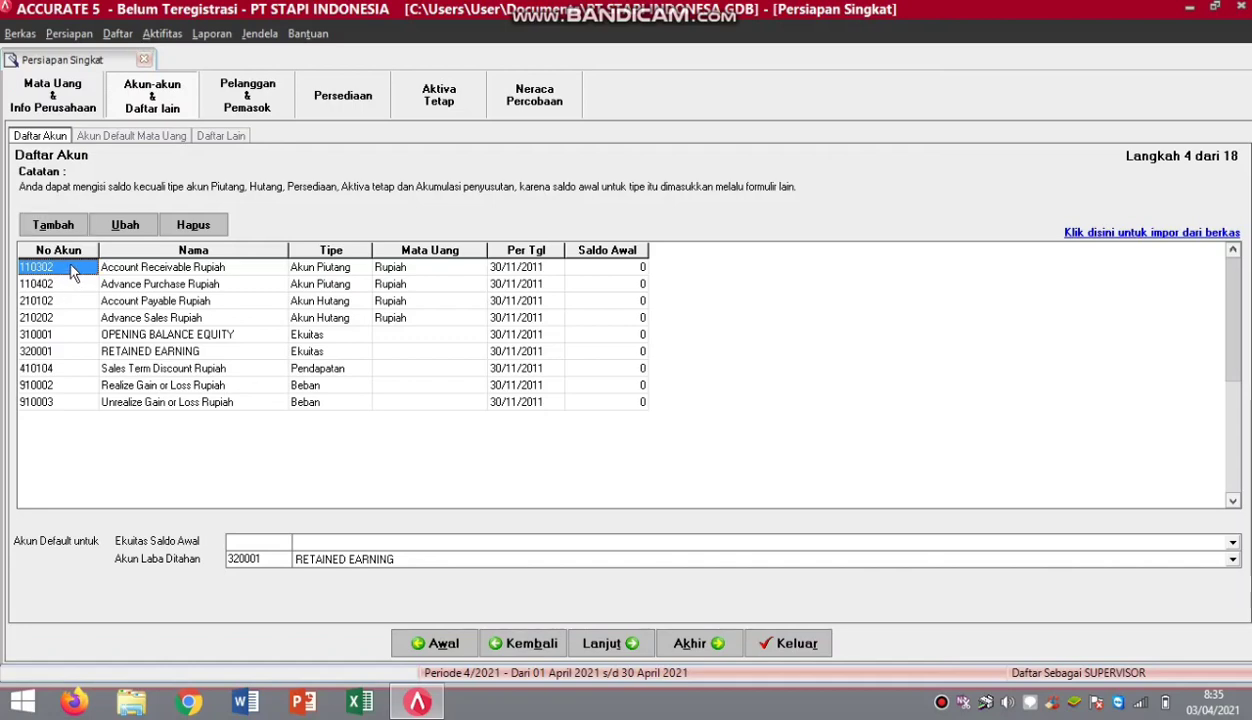
# Delete every default account except 320001 RETAINED EARNING, then open the account import window.
pyautogui.rightClick(70, 271)
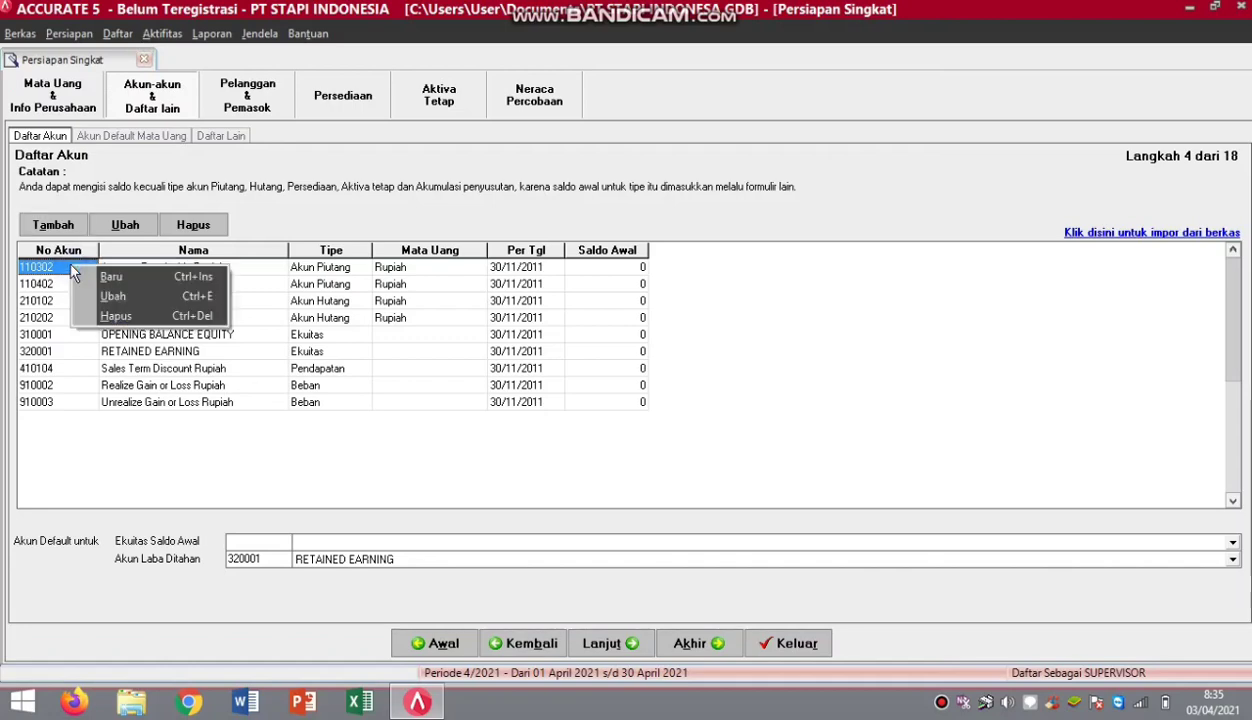
pyautogui.click(128, 314)
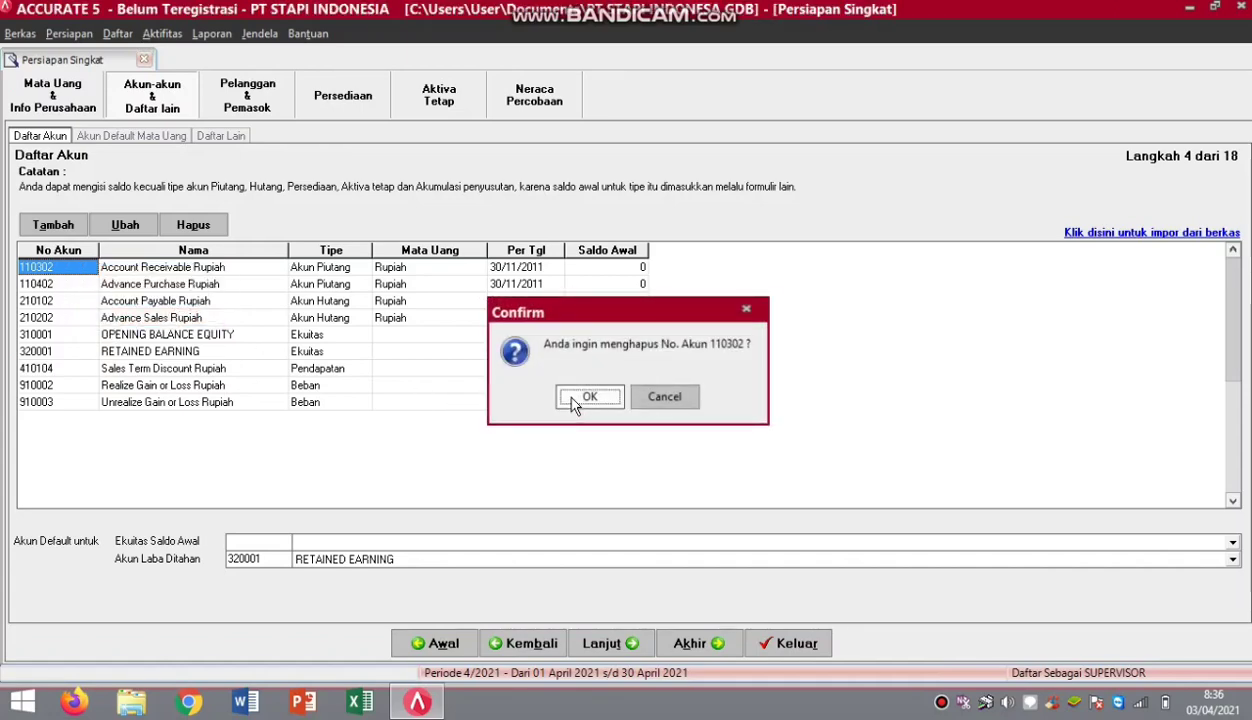
pyautogui.click(574, 402)
pyautogui.click(574, 398)
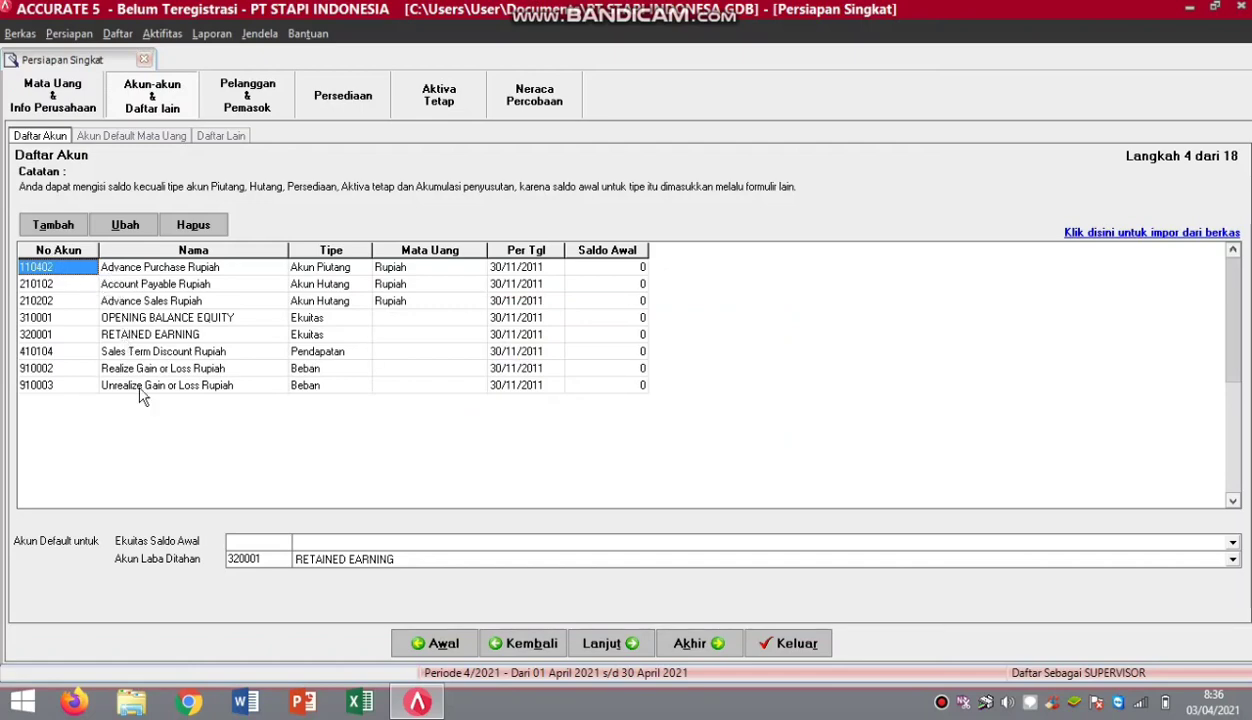
pyautogui.click(111, 337)
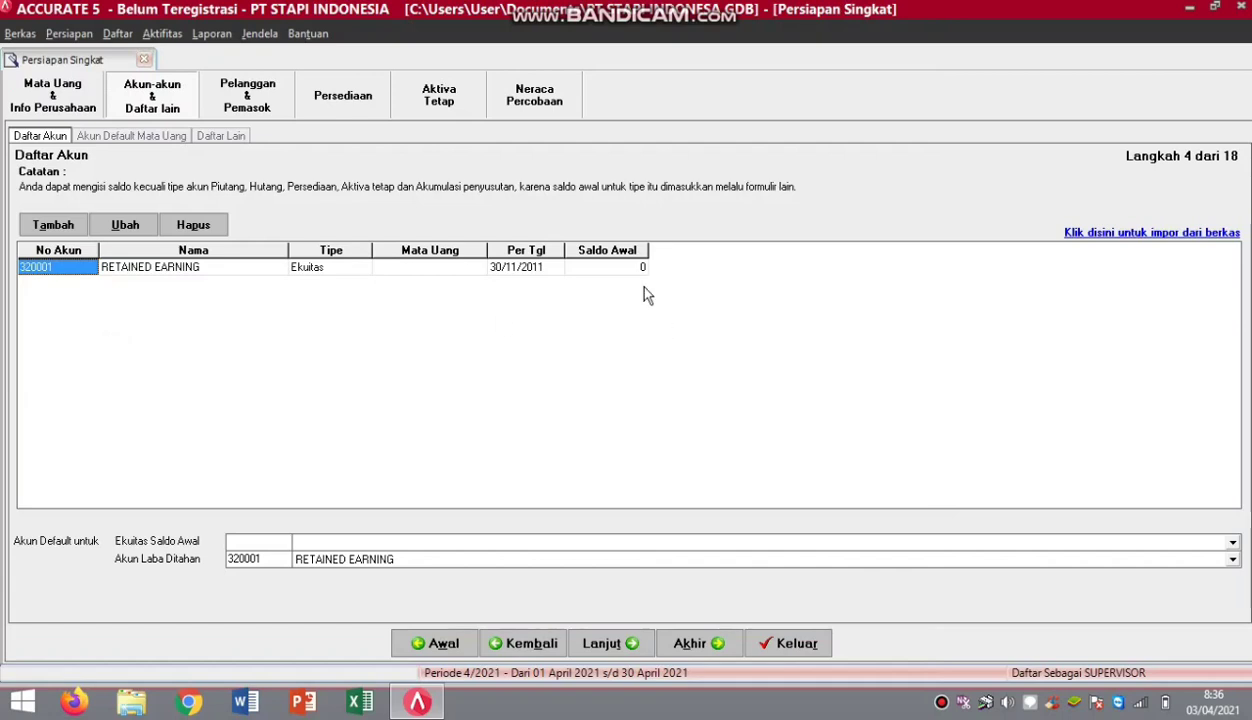
pyautogui.click(1146, 233)
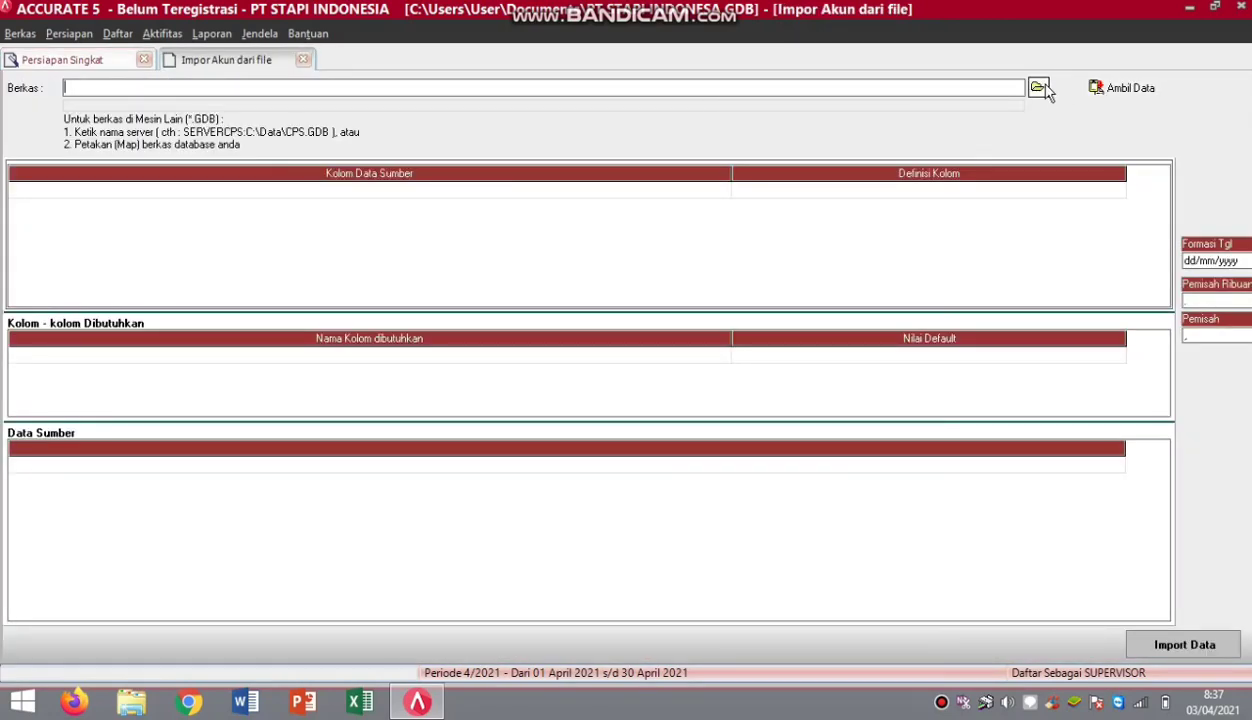
# Load DAFTAR AKUN.xls from the DAFTAR PT STAPI folder into the import window.
pyautogui.click(1039, 88)
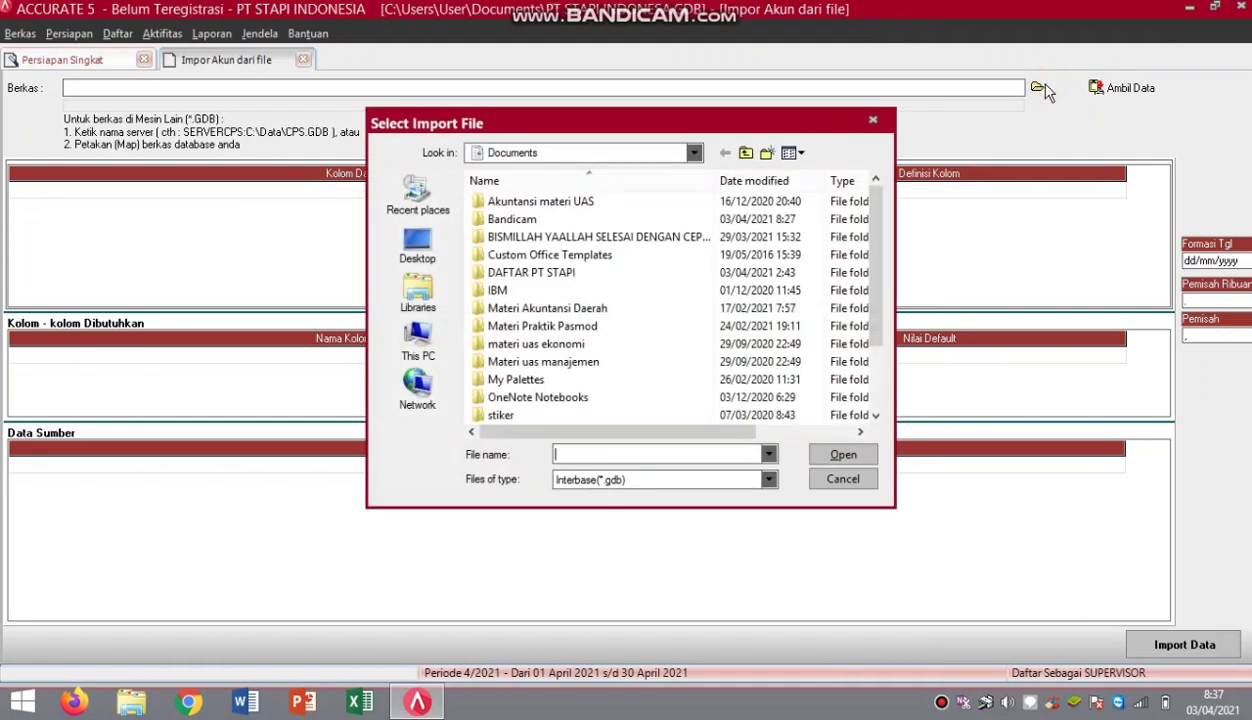
pyautogui.click(768, 481)
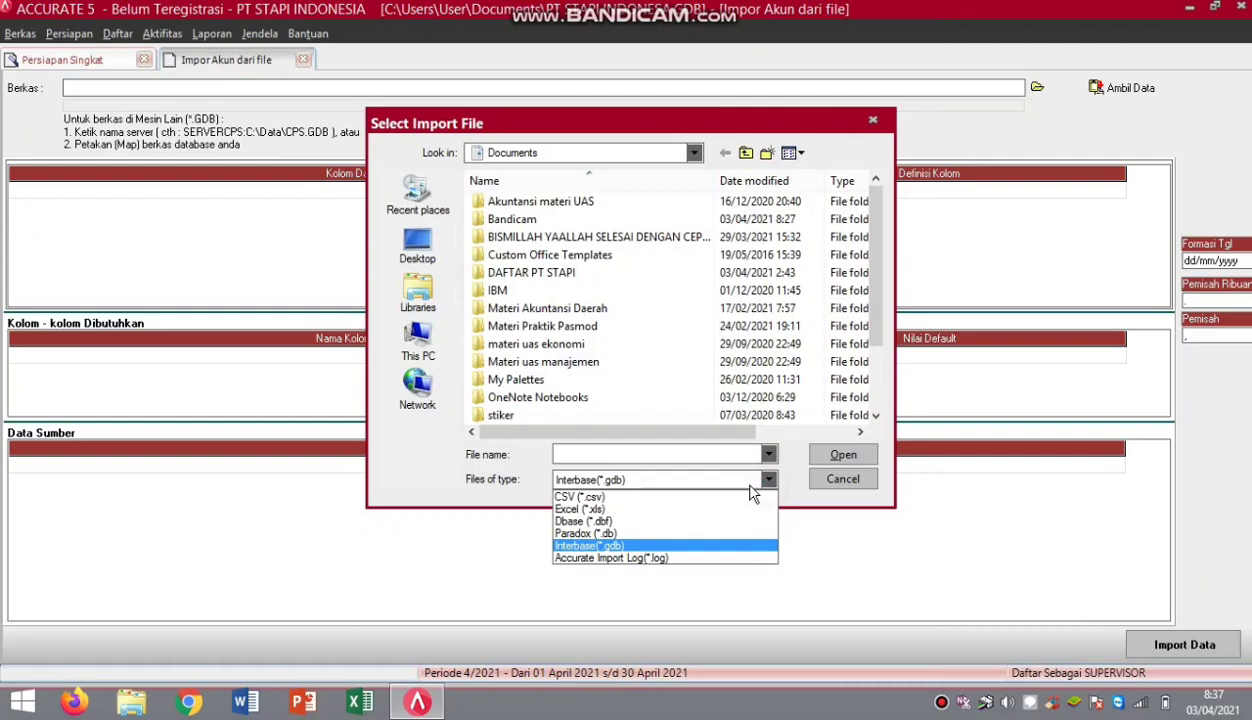
pyautogui.click(640, 509)
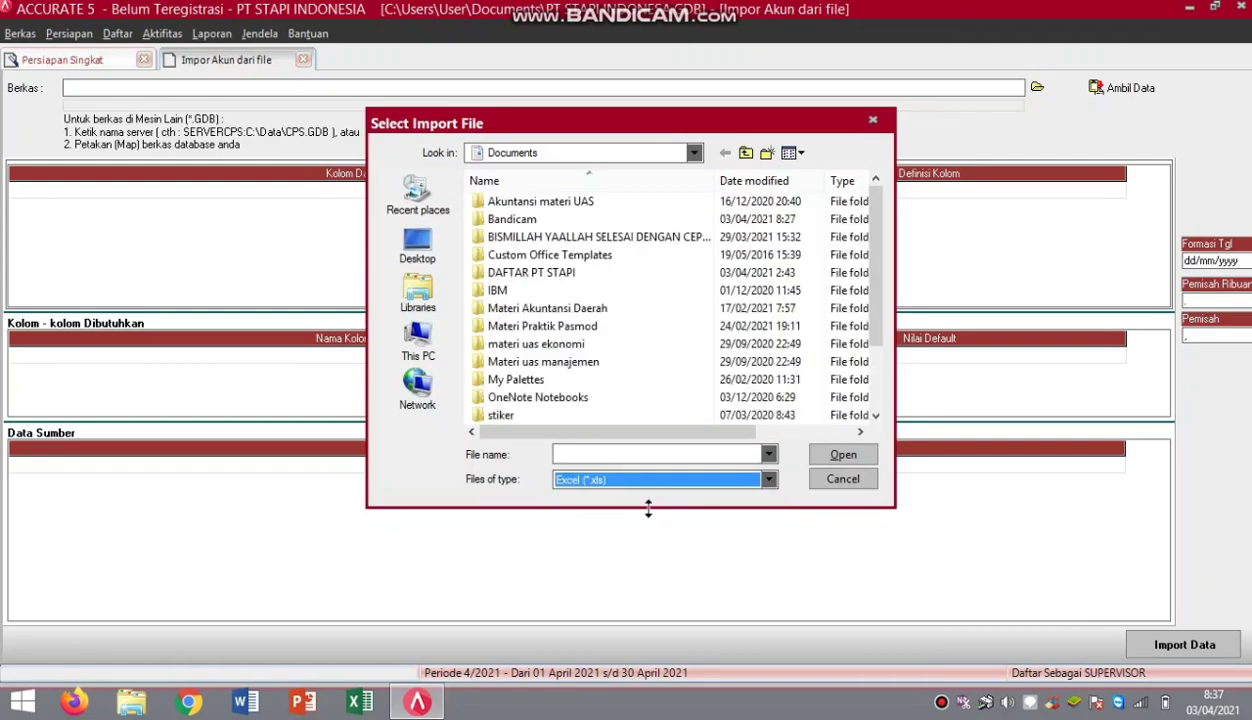
pyautogui.doubleClick(562, 274)
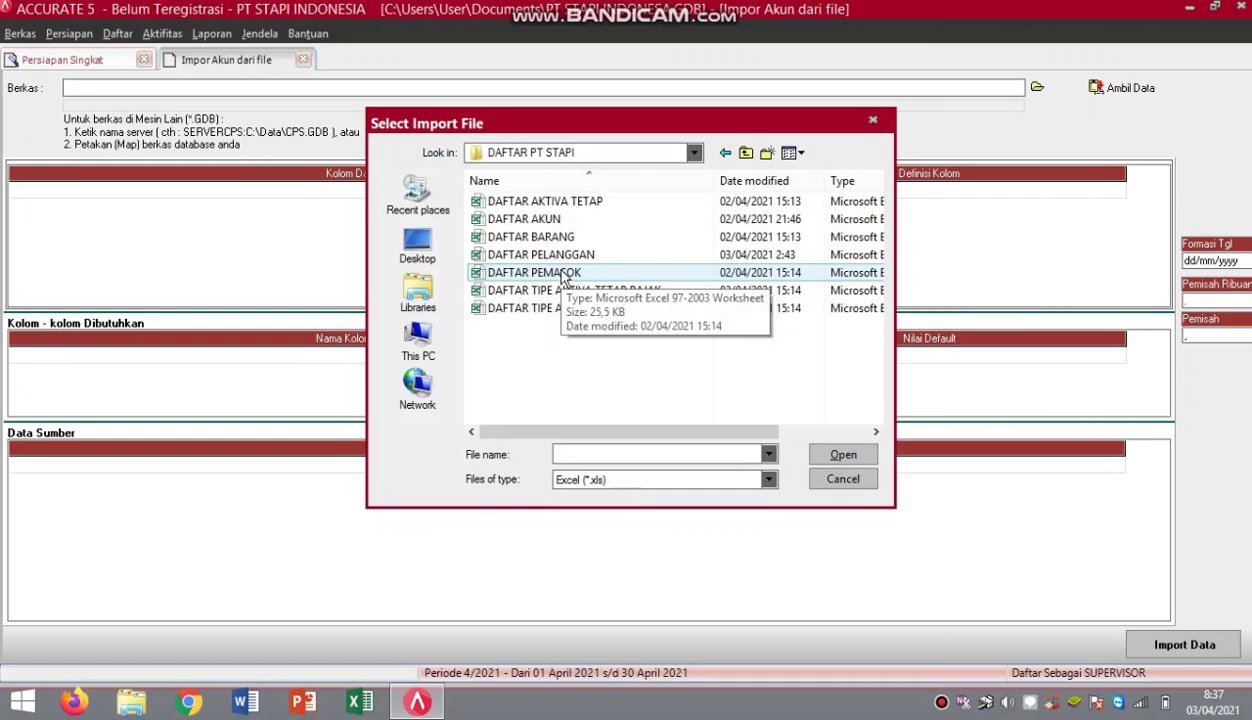
pyautogui.click(563, 220)
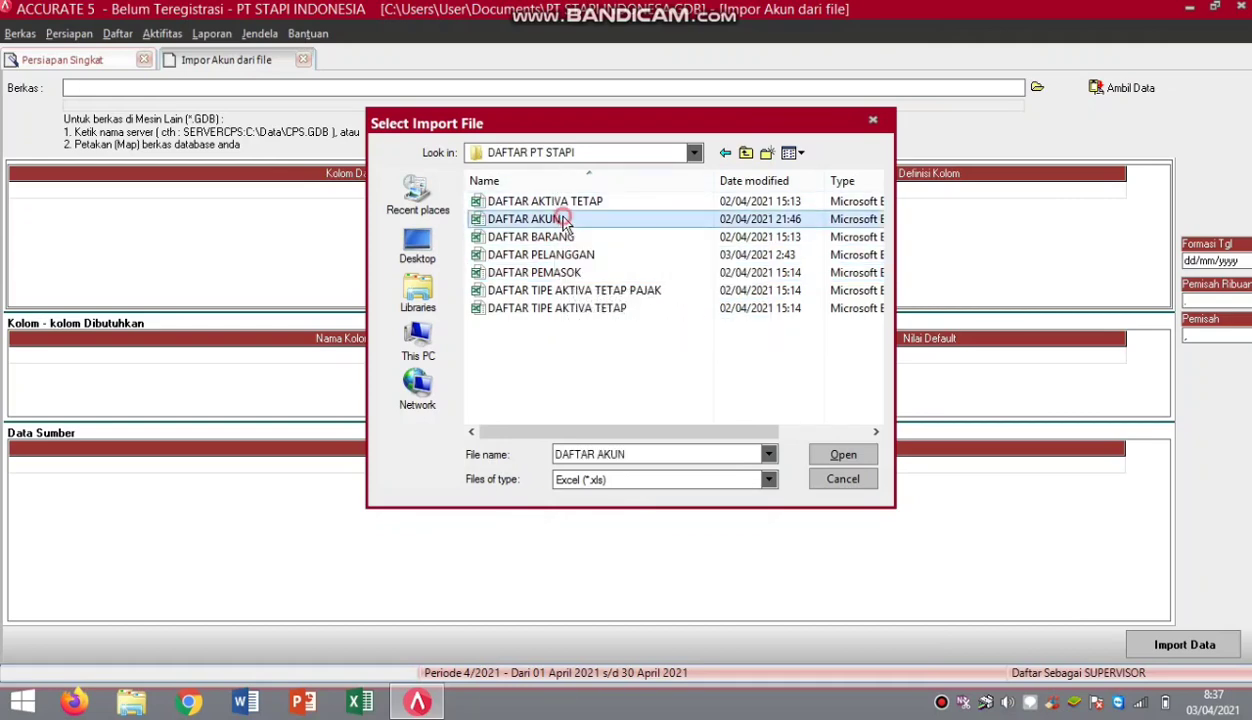
pyautogui.click(840, 458)
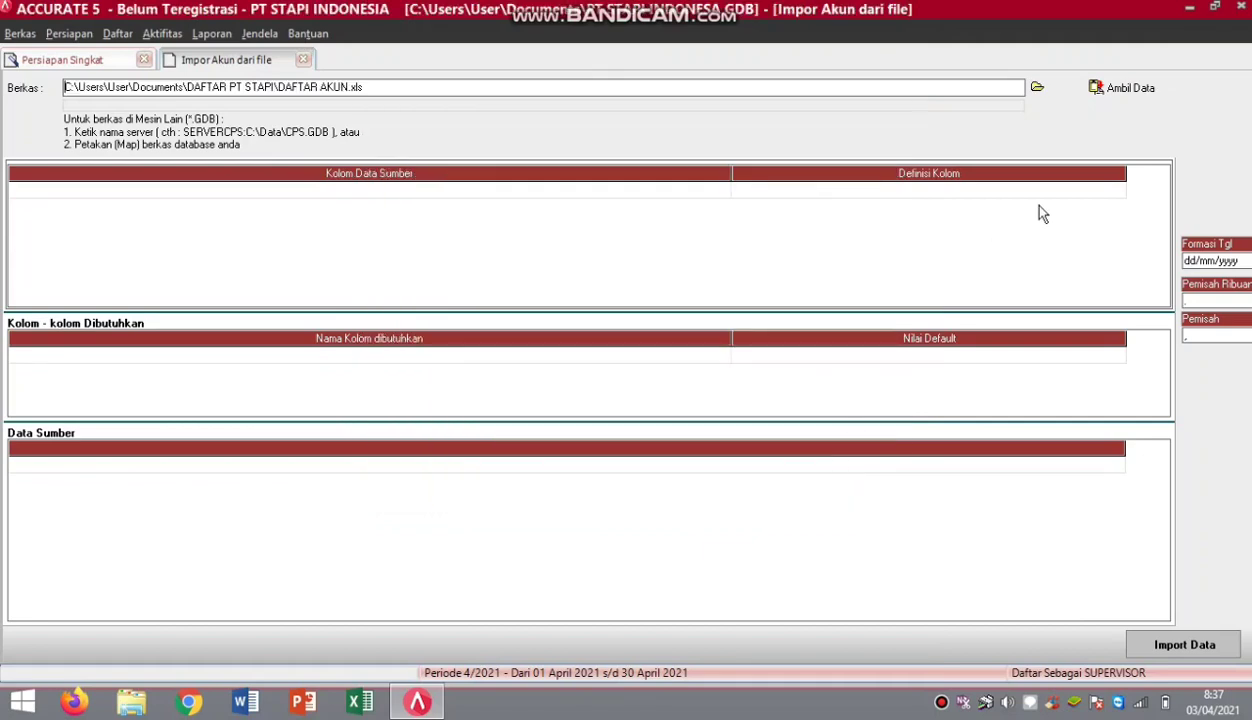
pyautogui.click(1098, 90)
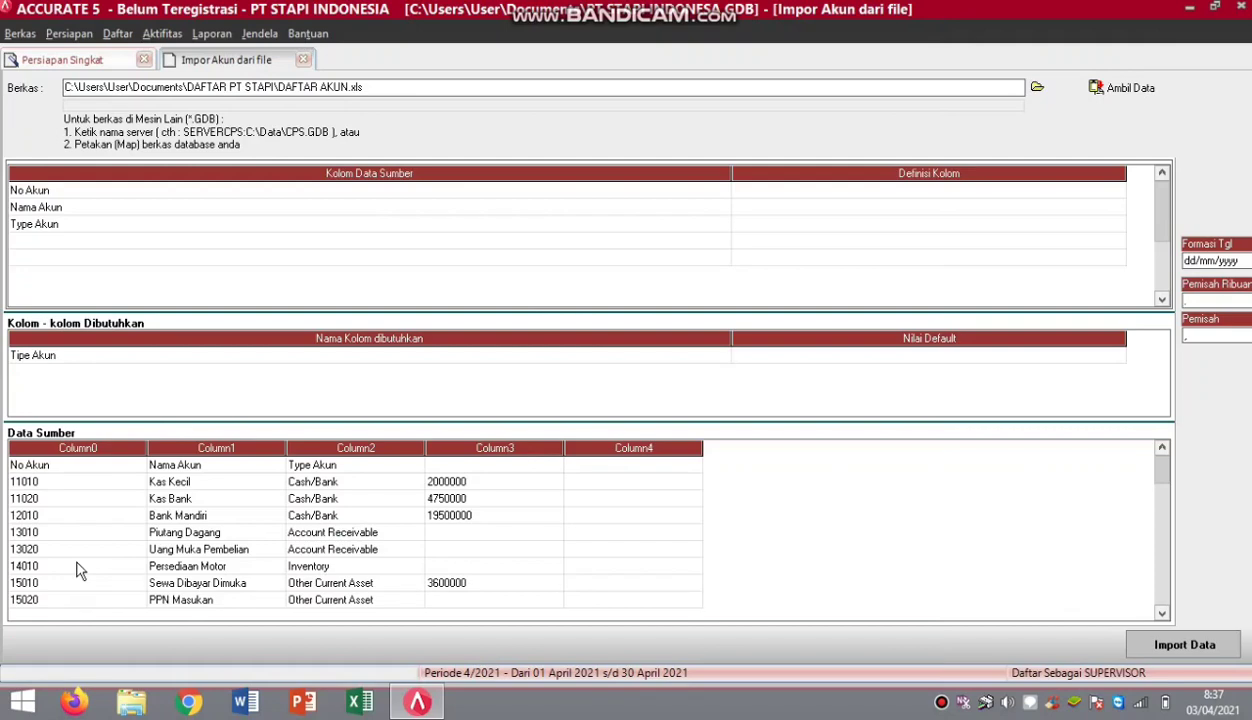
# Delete the column-title row so the source data starts at 11010 Kas Kecil.
pyautogui.rightClick(71, 467)
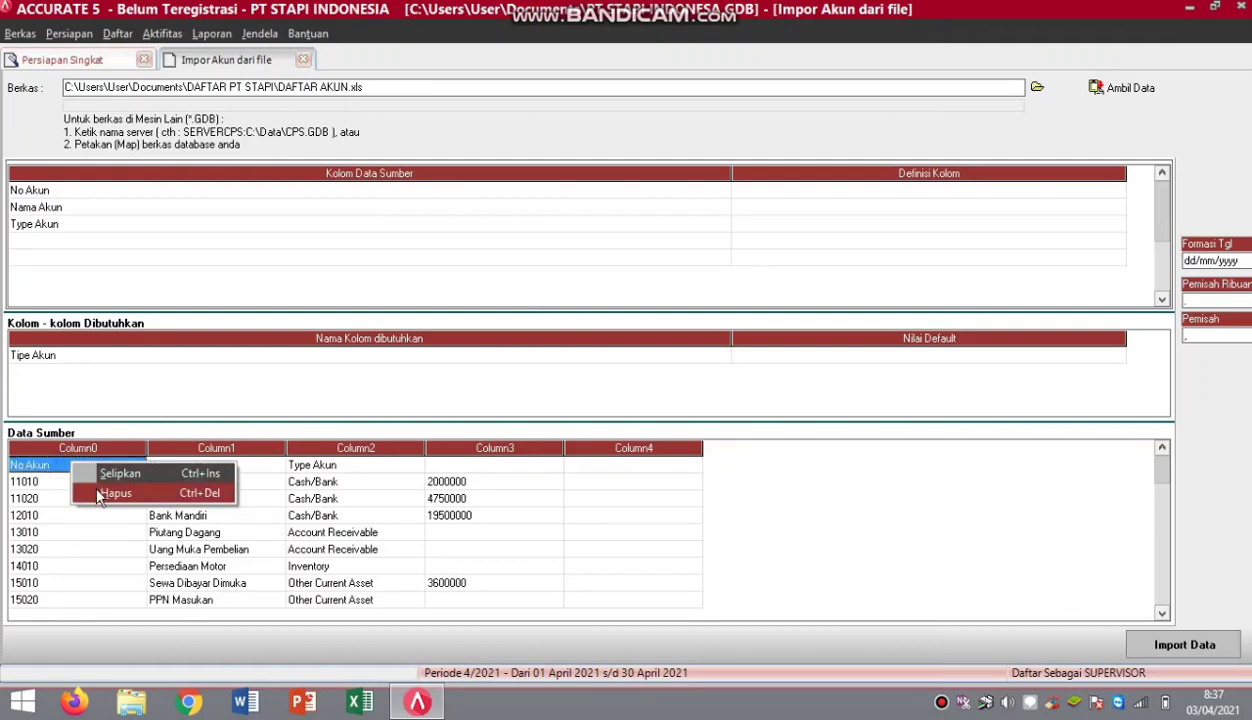
pyautogui.click(98, 495)
pyautogui.click(588, 399)
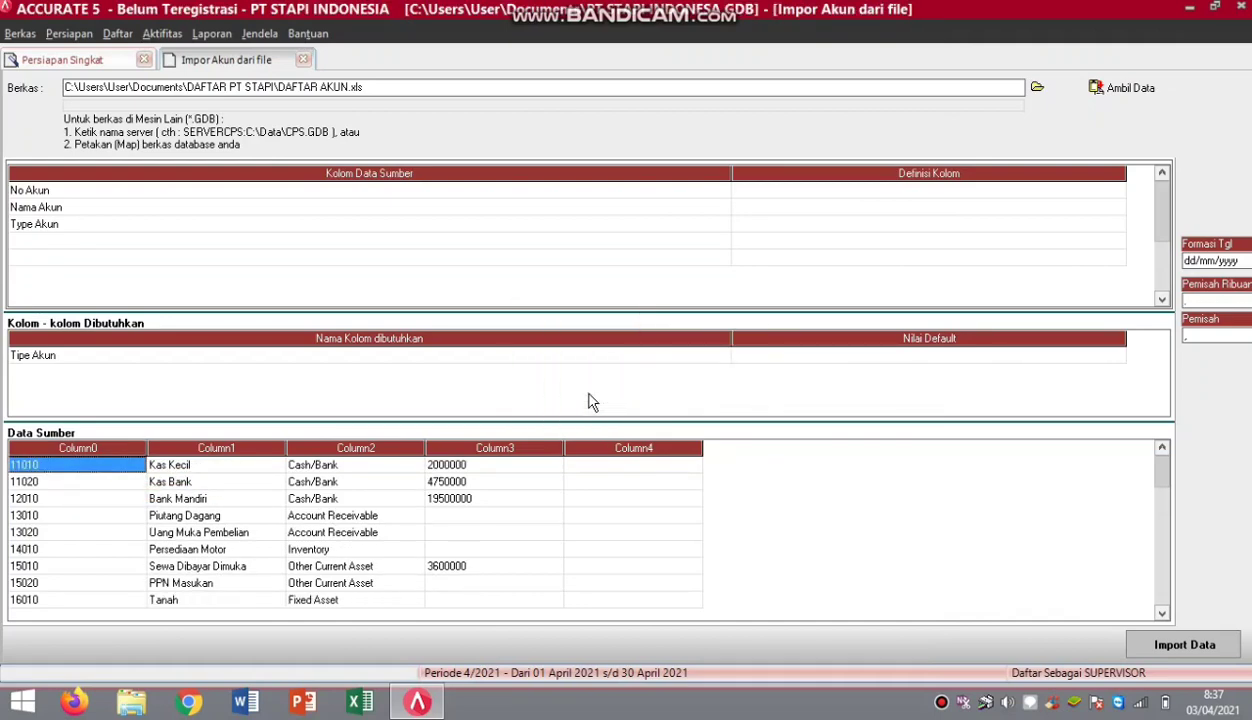
# Map source columns No Akun, Nama Akun and Type Akun to No. Akun, Nama Akun and Tipe Akun.
pyautogui.click(1123, 188)
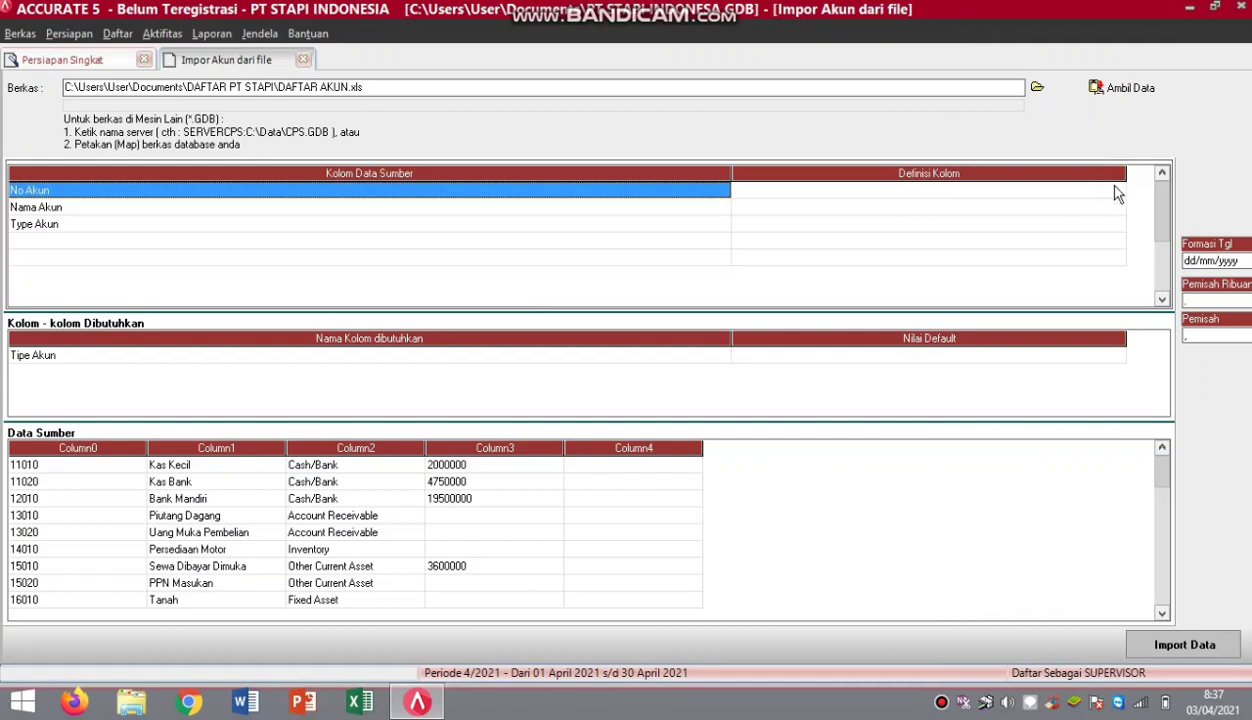
pyautogui.click(1118, 194)
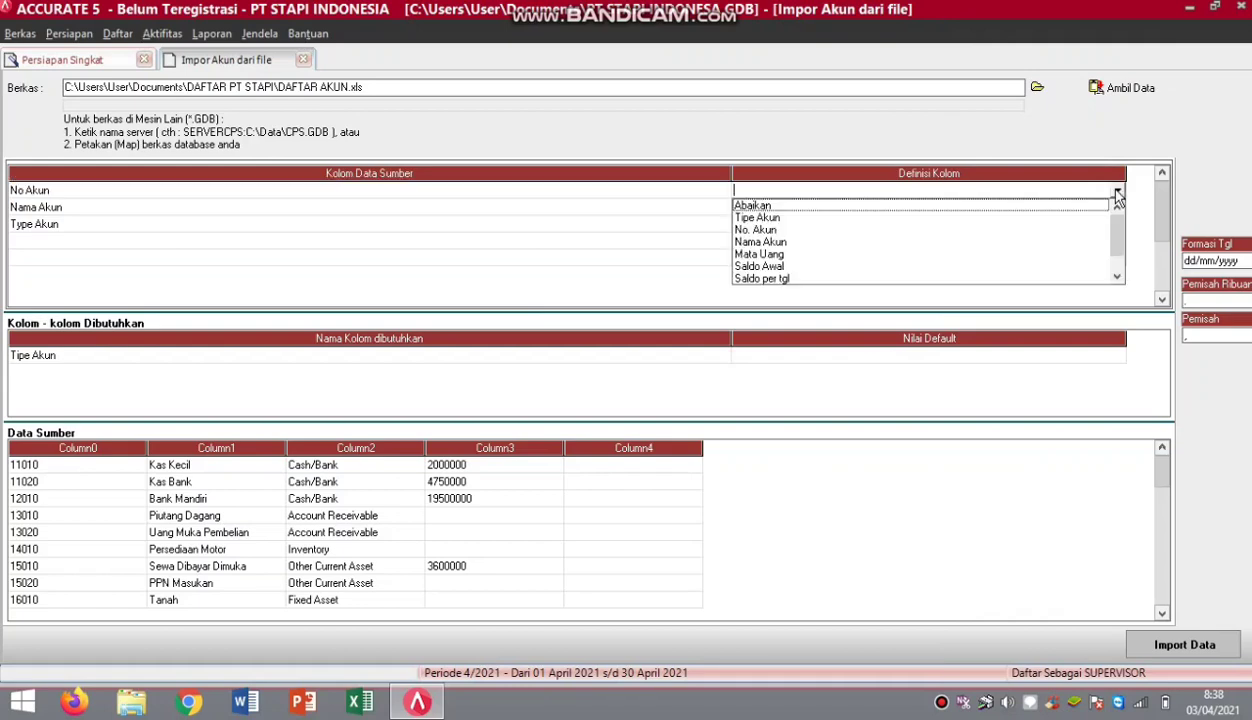
pyautogui.click(742, 229)
pyautogui.click(1117, 211)
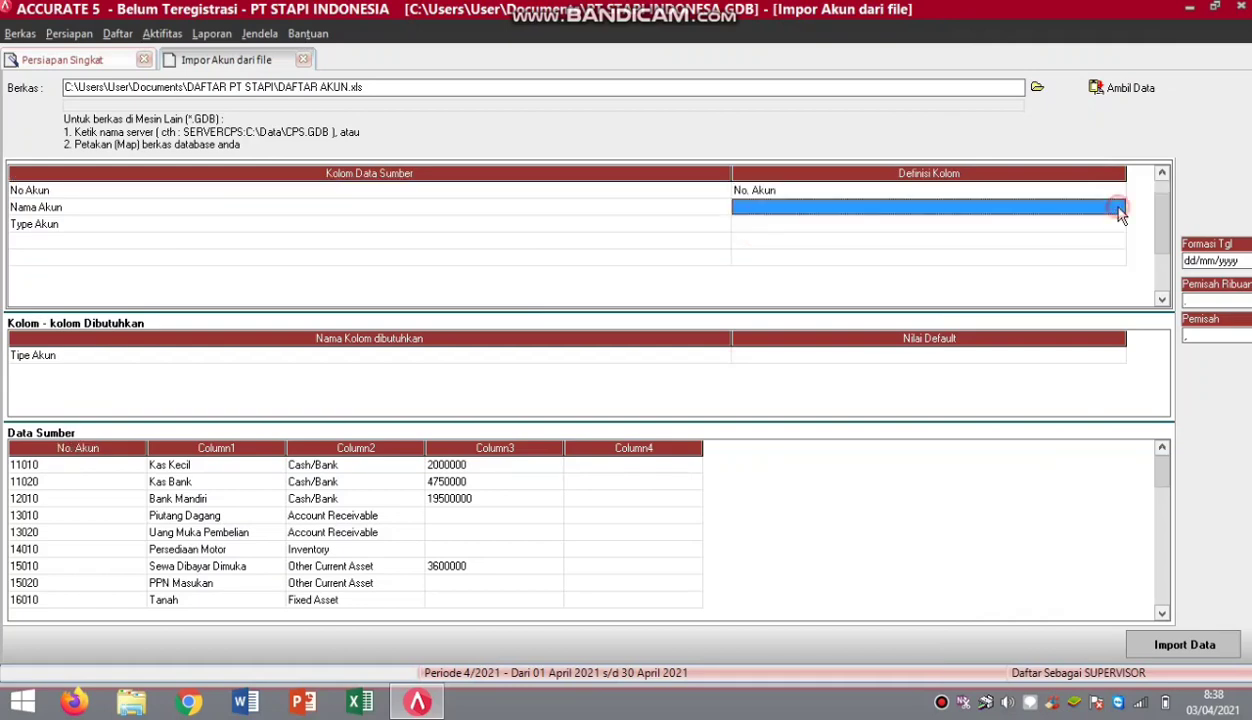
pyautogui.click(1118, 211)
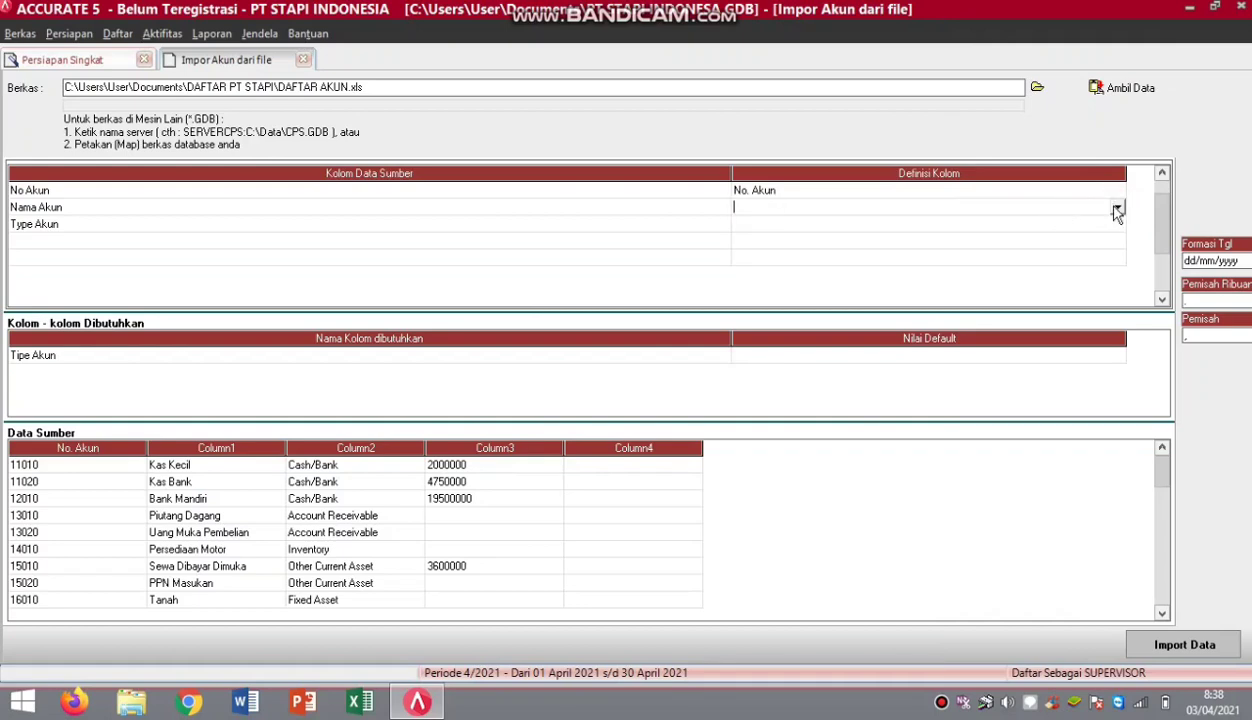
pyautogui.click(1117, 209)
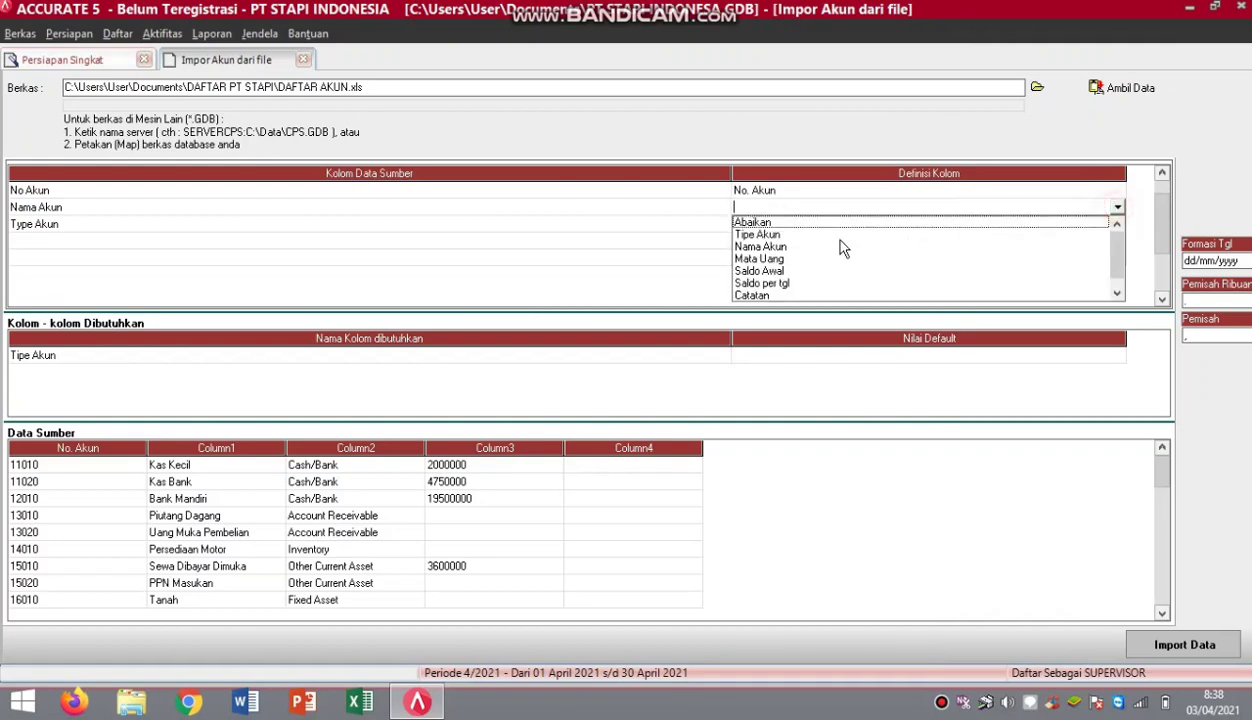
pyautogui.click(760, 247)
pyautogui.click(1118, 226)
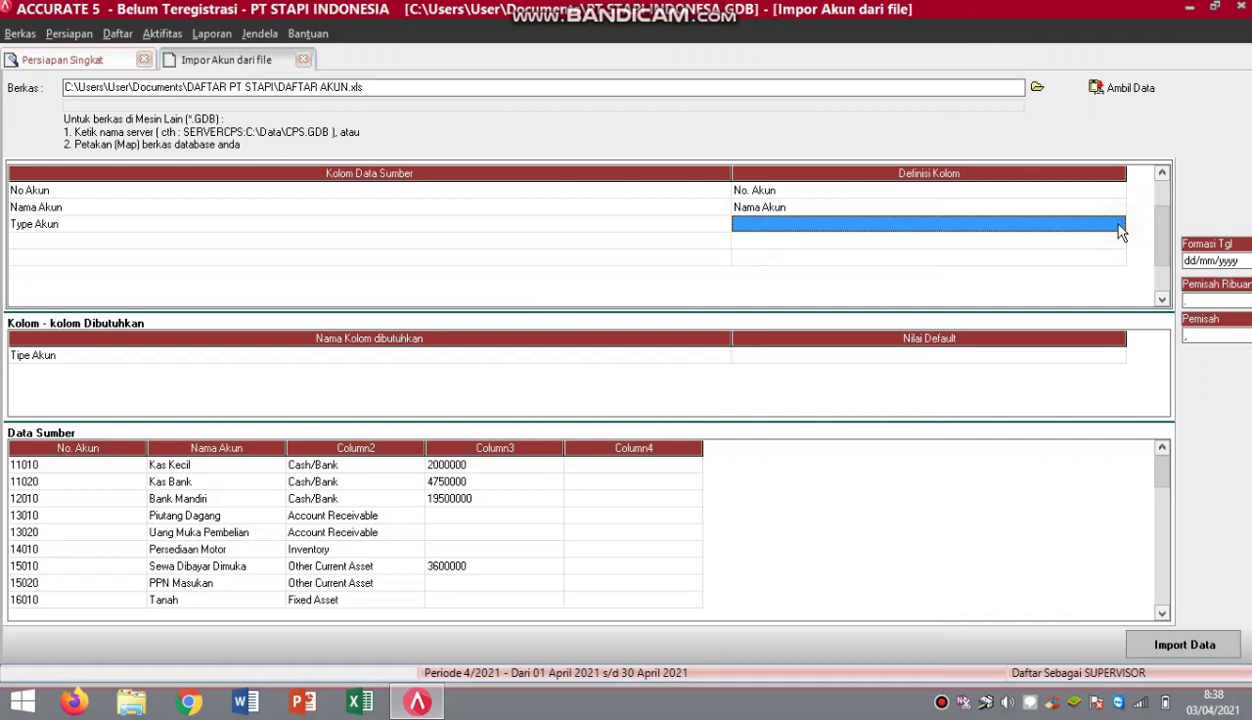
pyautogui.click(1118, 226)
pyautogui.click(1118, 224)
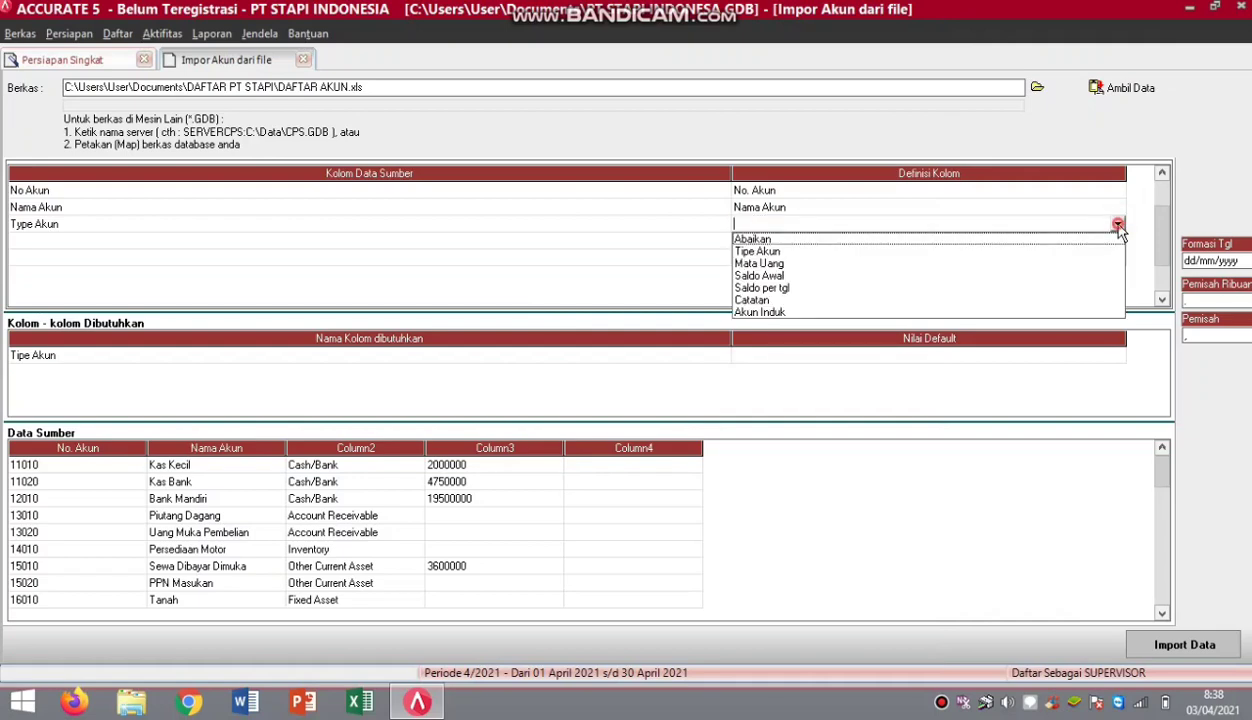
pyautogui.click(740, 252)
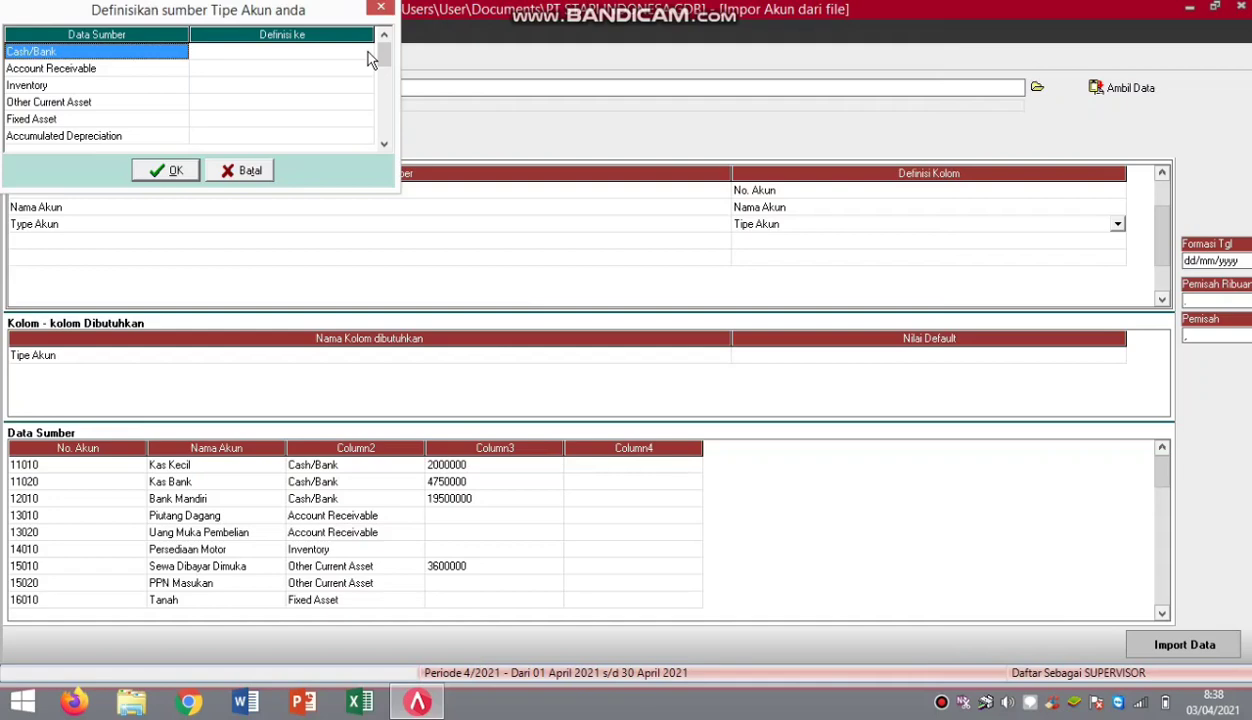
# Match source account types to Accurate's, e.g. Cash/Bank to Kas/Bank, Account Receivable to Akun Piutang.
pyautogui.click(362, 51)
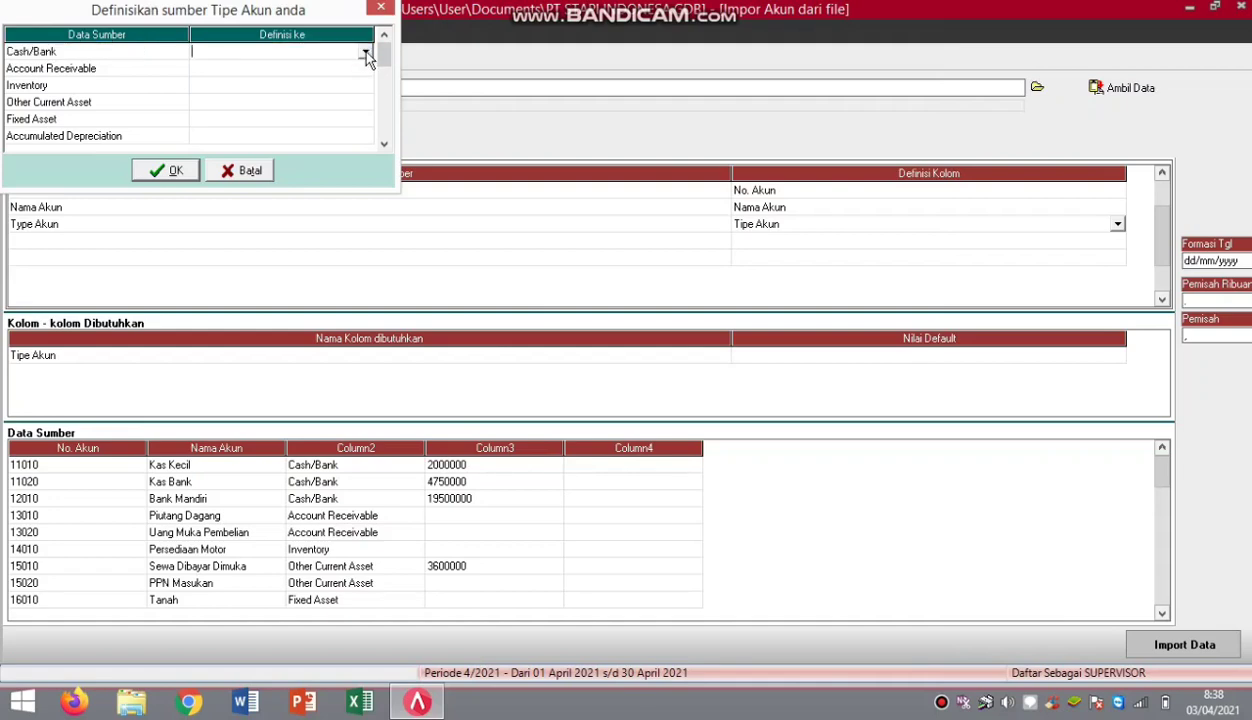
pyautogui.click(365, 51)
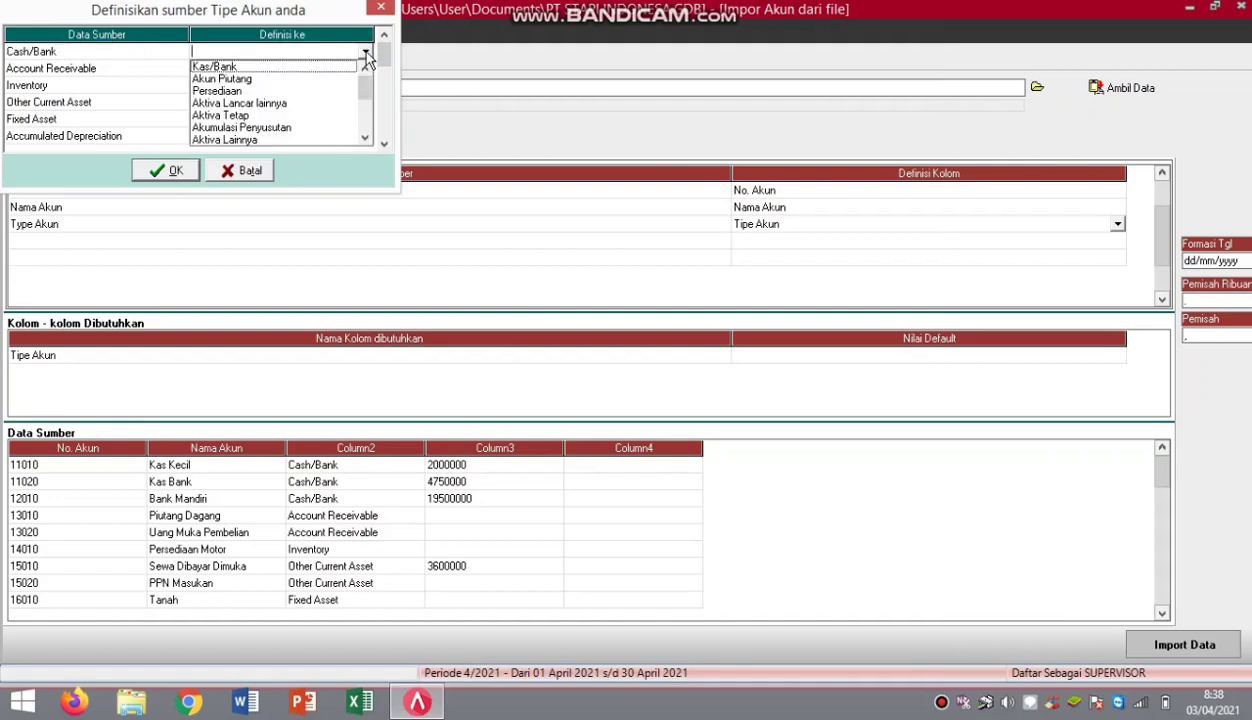
pyautogui.click(291, 68)
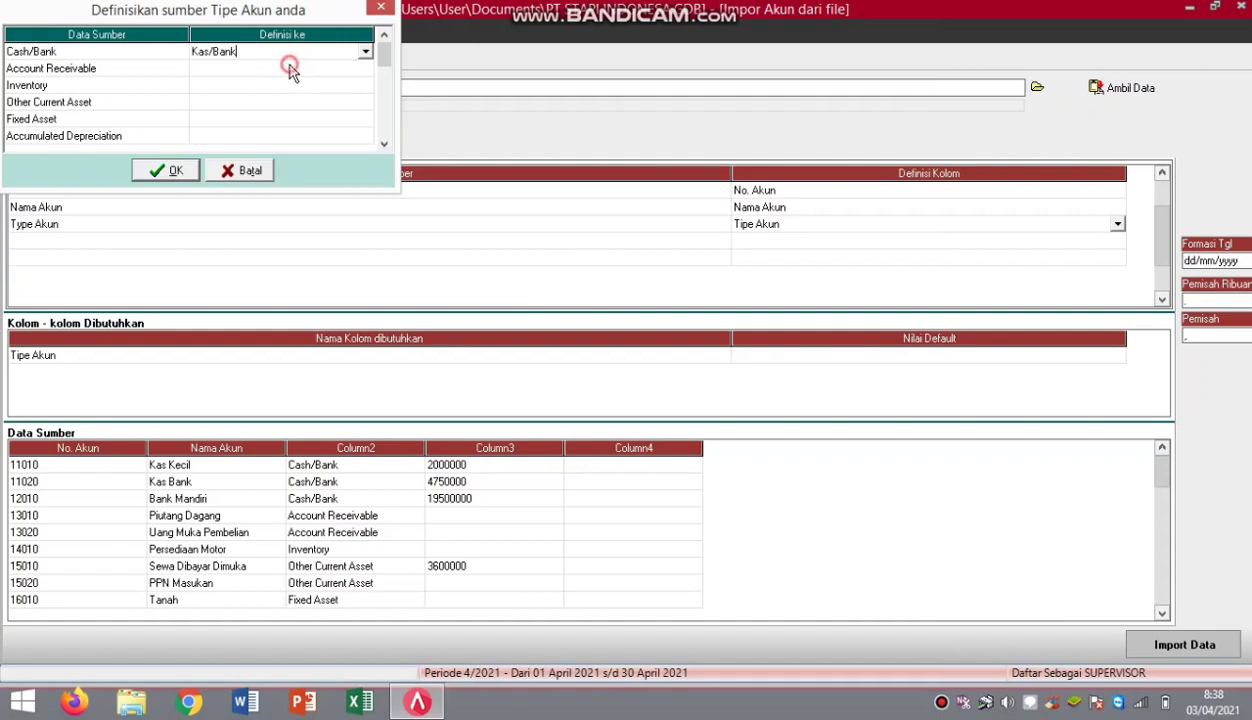
pyautogui.click(362, 69)
pyautogui.click(363, 69)
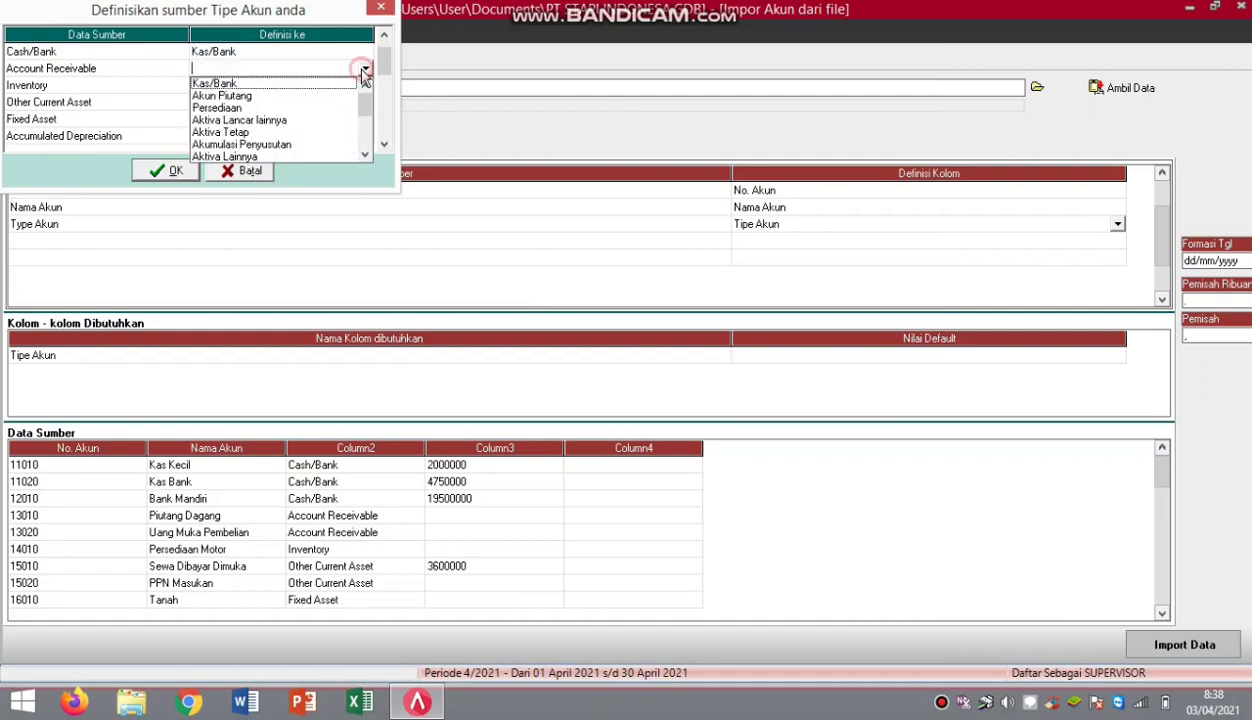
pyautogui.click(292, 94)
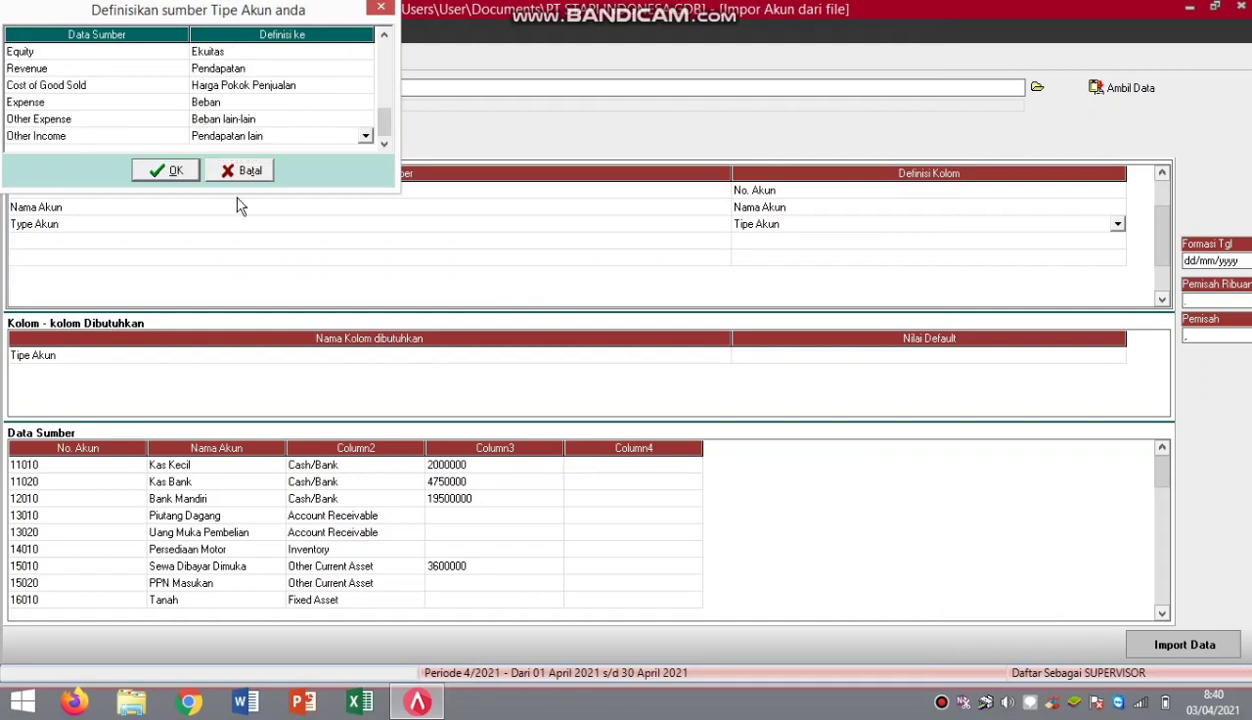
pyautogui.click(174, 171)
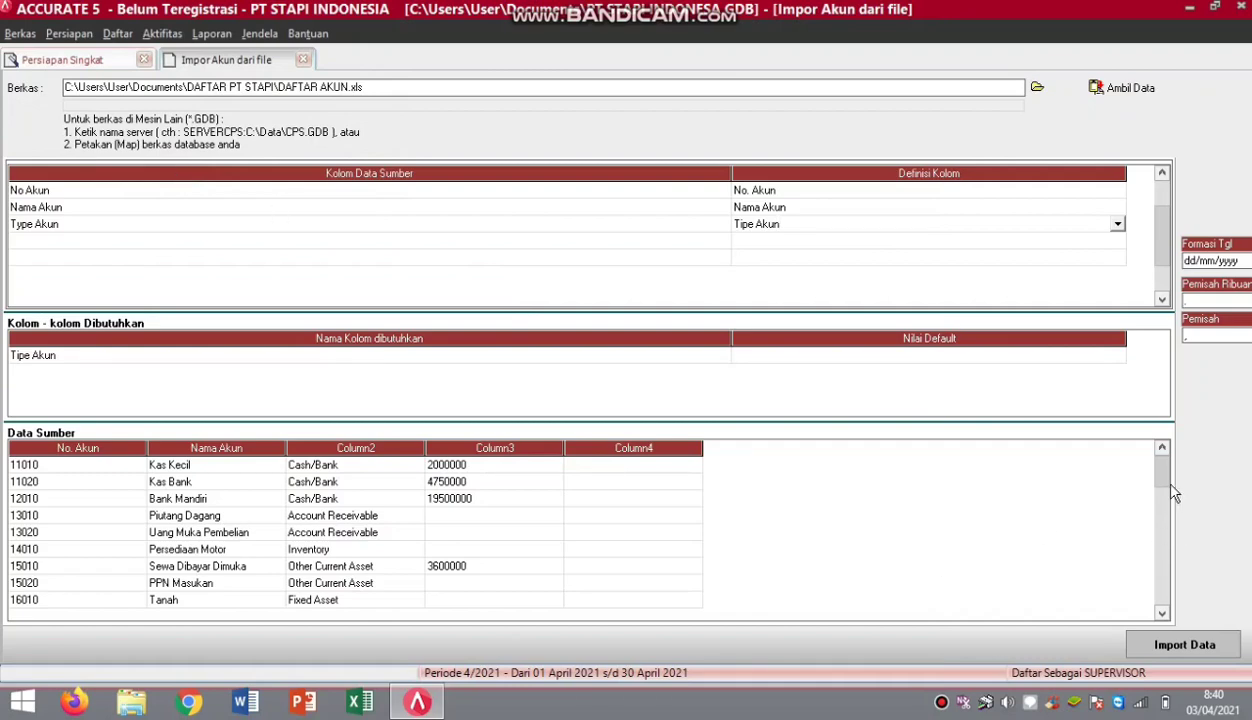
# Scroll to the end of the source data and select the empty last row.
pyautogui.scroll(-10, 1140, 530)
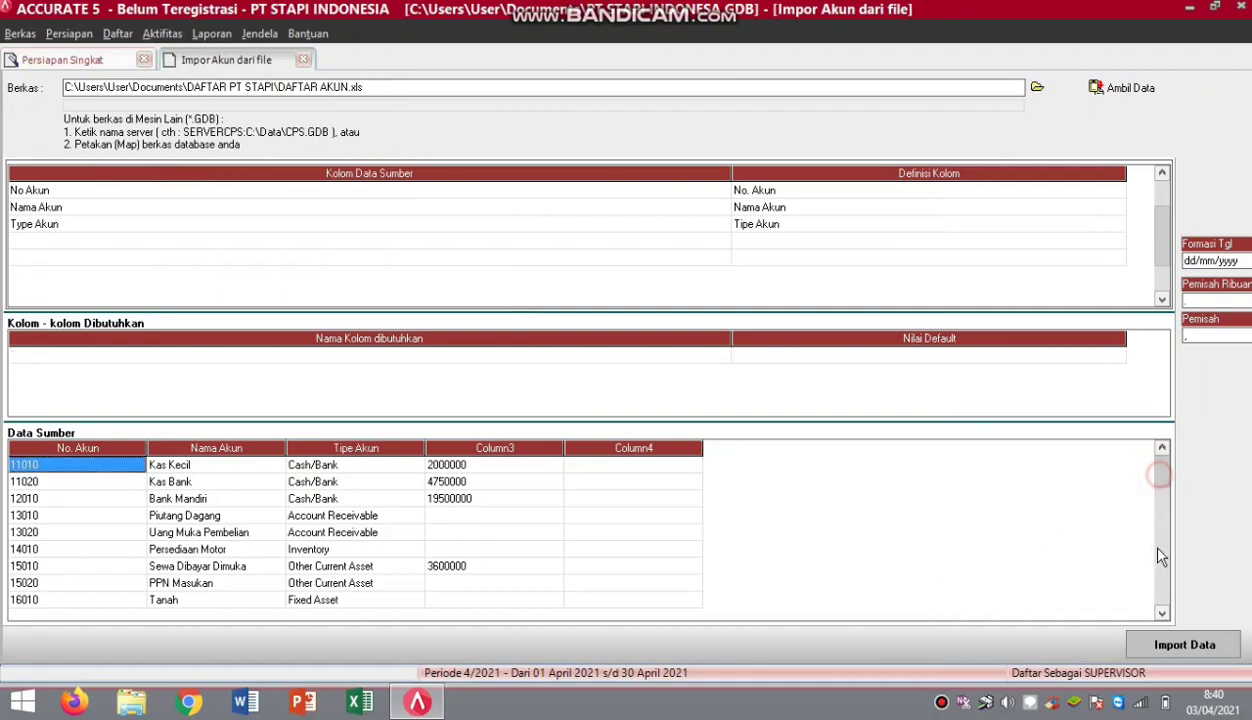
pyautogui.click(1163, 612)
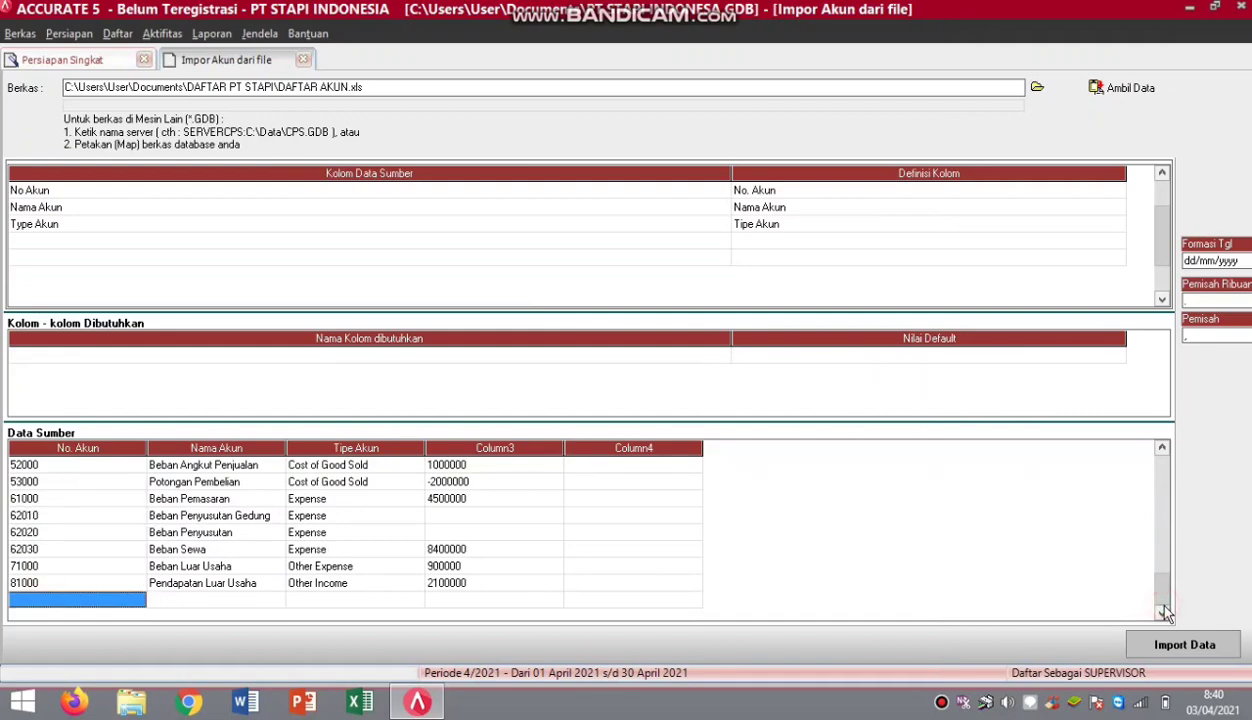
pyautogui.rightClick(93, 601)
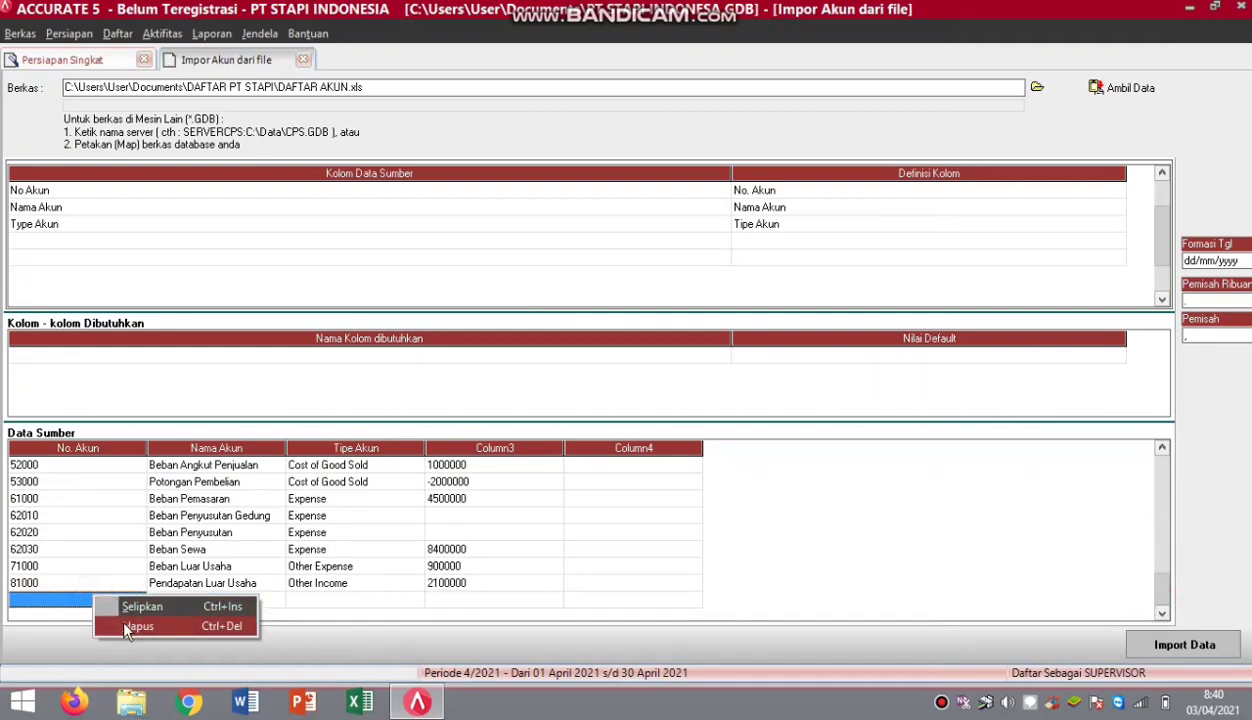
# Delete the empty last row and import all 33 accounts with 0 failures.
pyautogui.click(125, 627)
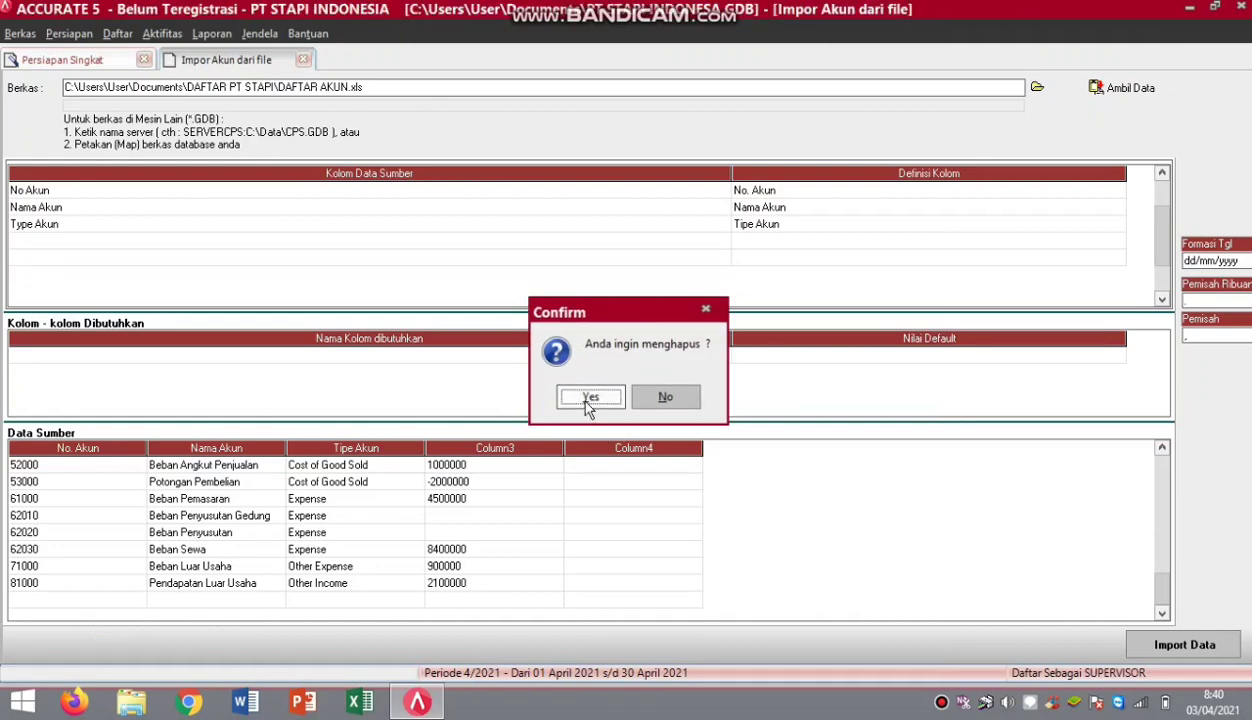
pyautogui.click(589, 400)
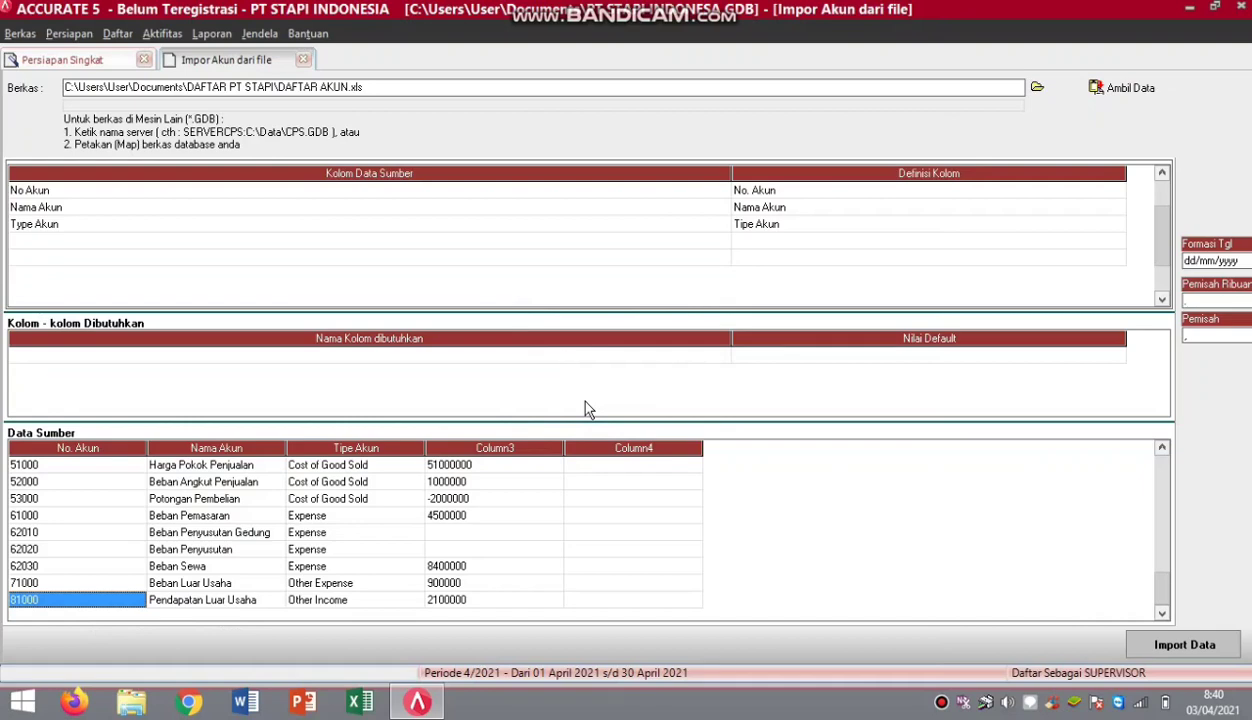
pyautogui.click(850, 362)
pyautogui.click(849, 361)
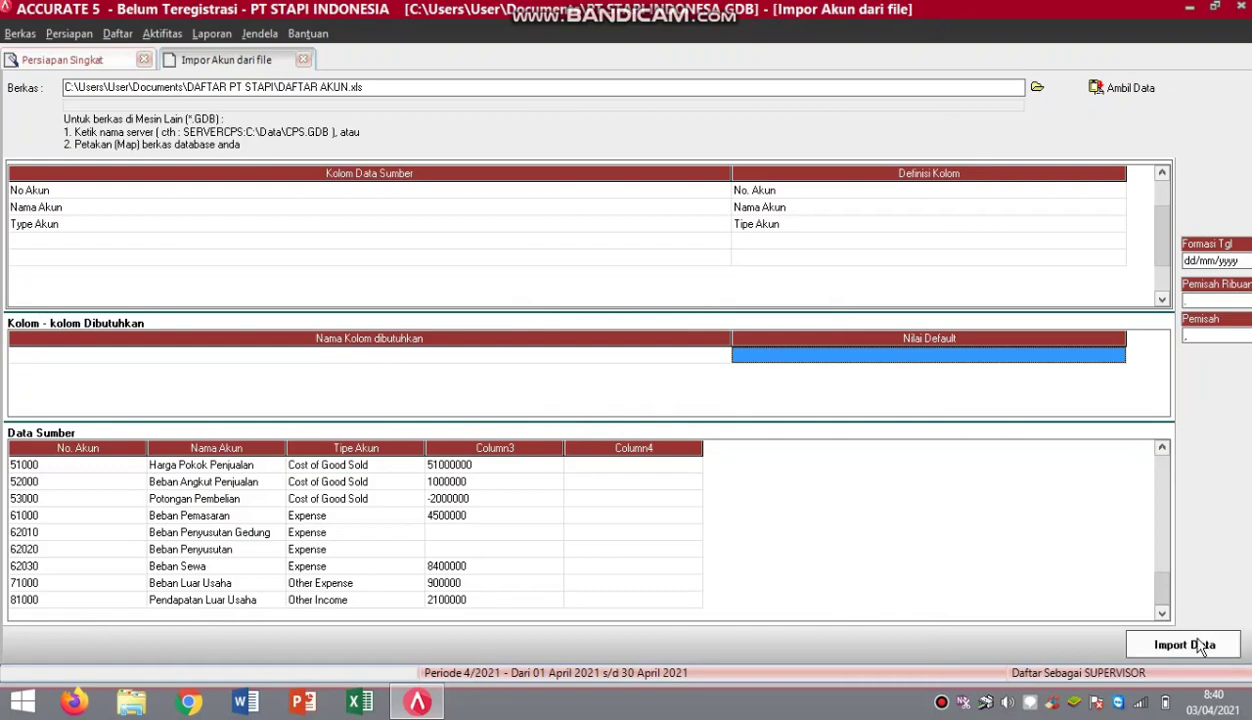
pyautogui.click(1198, 645)
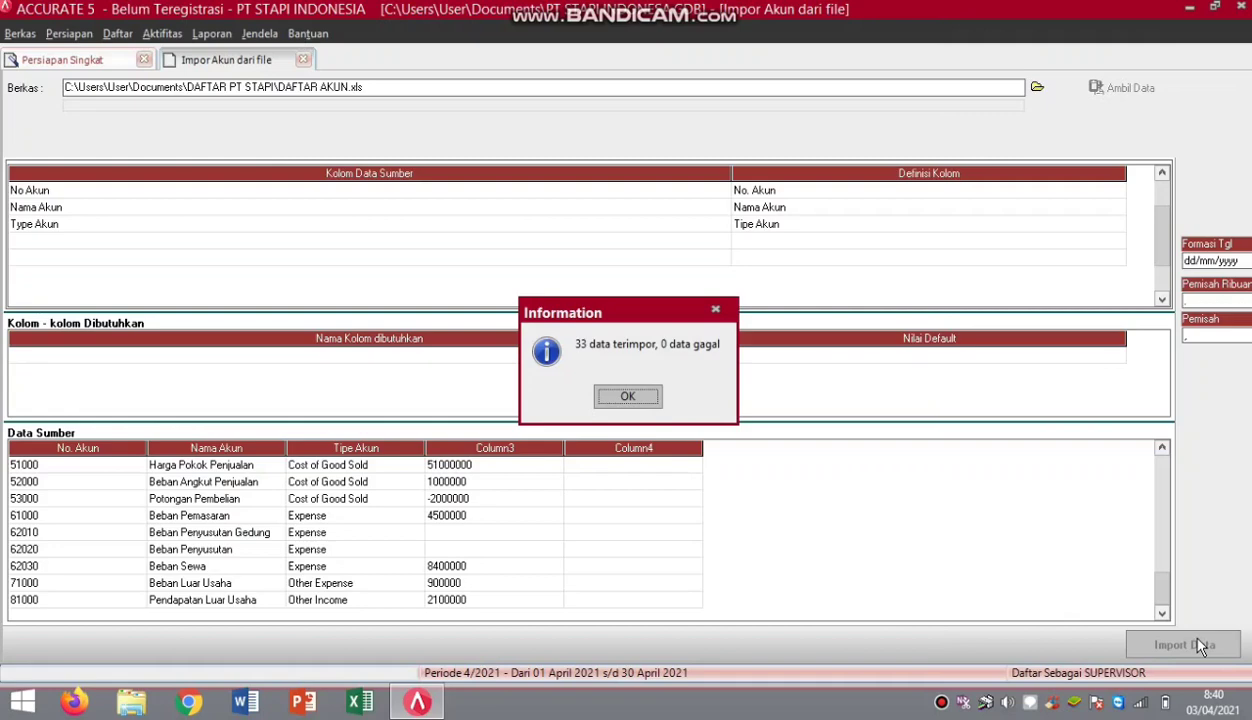
pyautogui.click(628, 397)
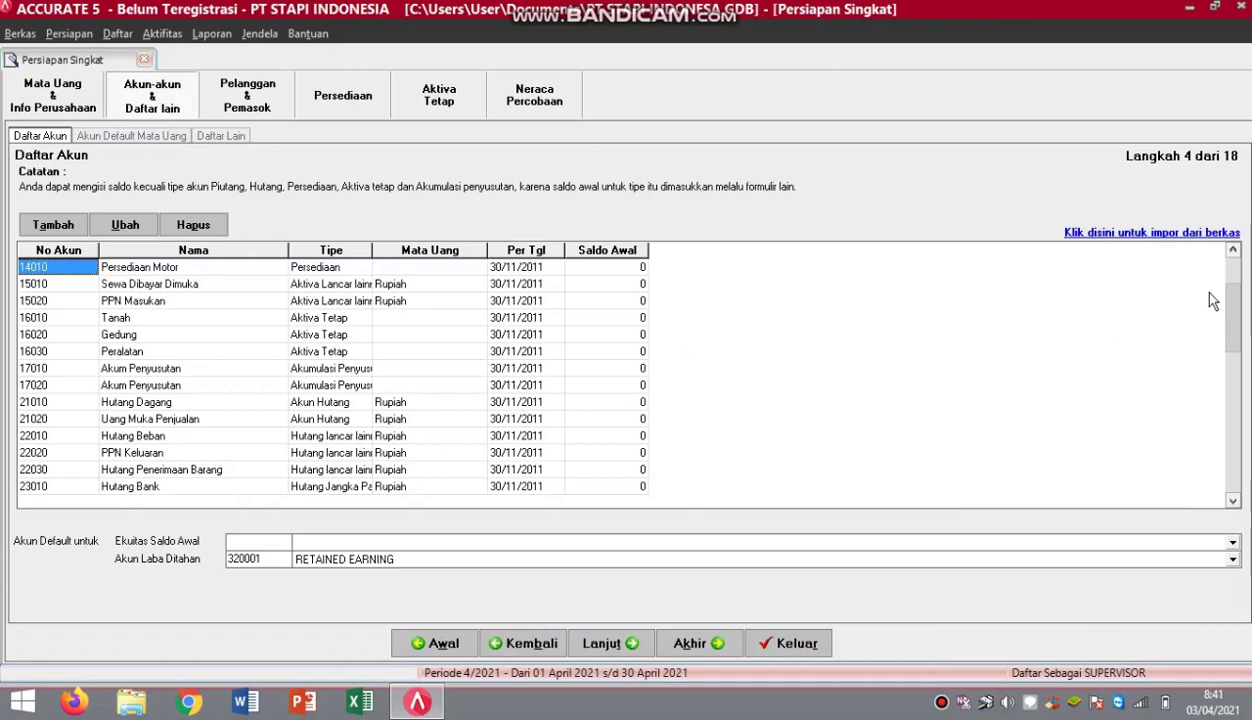
# Choose 39990 Laba Ditahan for both the Ekuitas Saldo Awal and Akun Laba Ditahan accounts.
pyautogui.moveTo(1231, 306); pyautogui.dragTo(1231, 478)
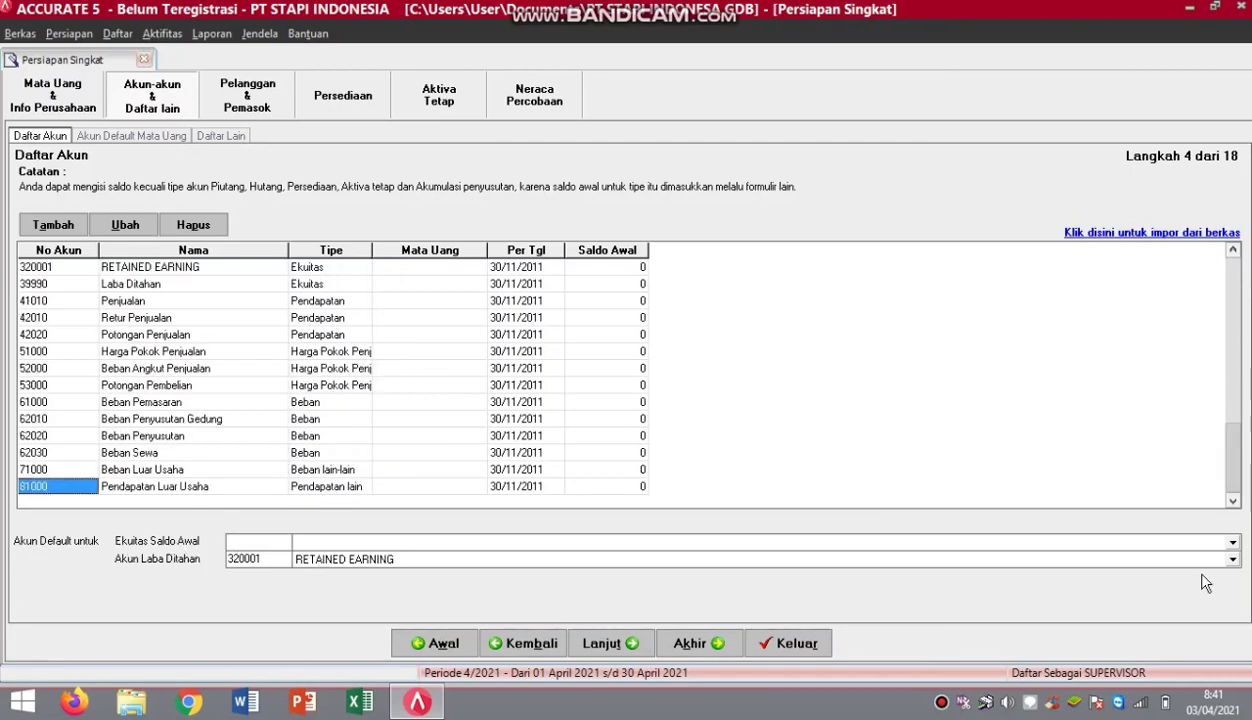
pyautogui.click(1210, 541)
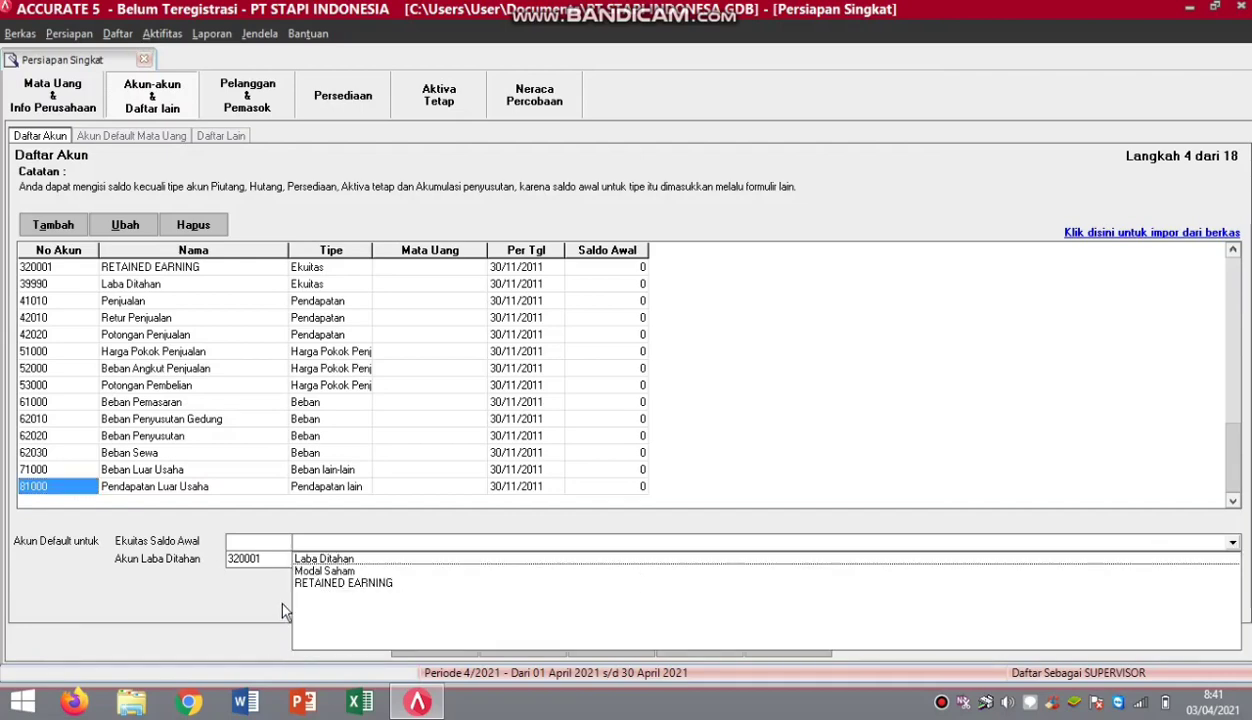
pyautogui.click(319, 561)
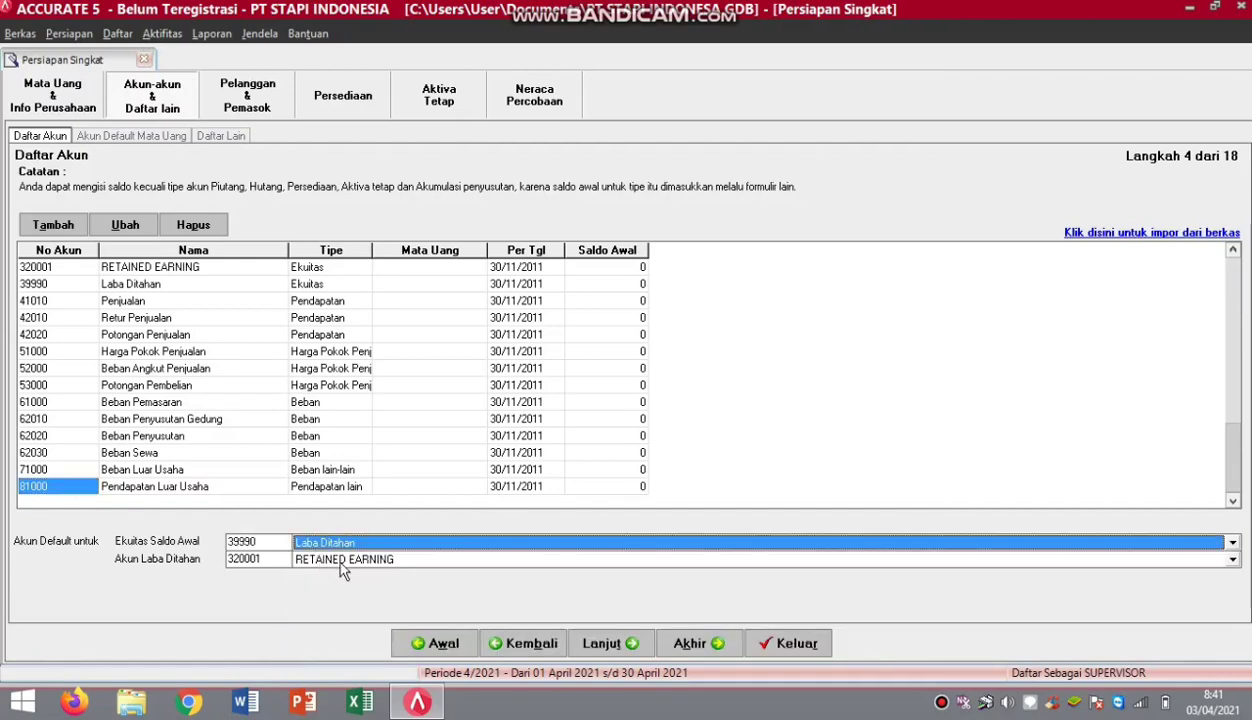
pyautogui.click(340, 560)
pyautogui.click(342, 577)
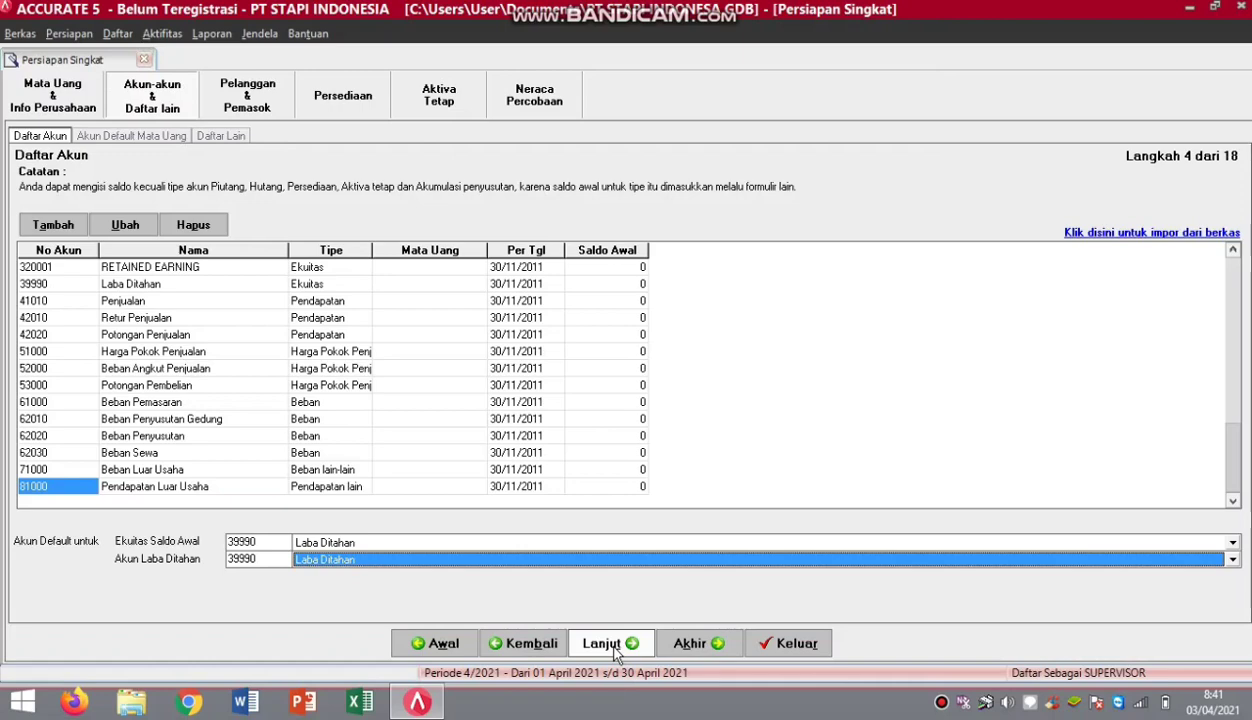
# Advance past the Rupiah default currency accounts to step 6, Daftar Lain.
pyautogui.click(613, 648)
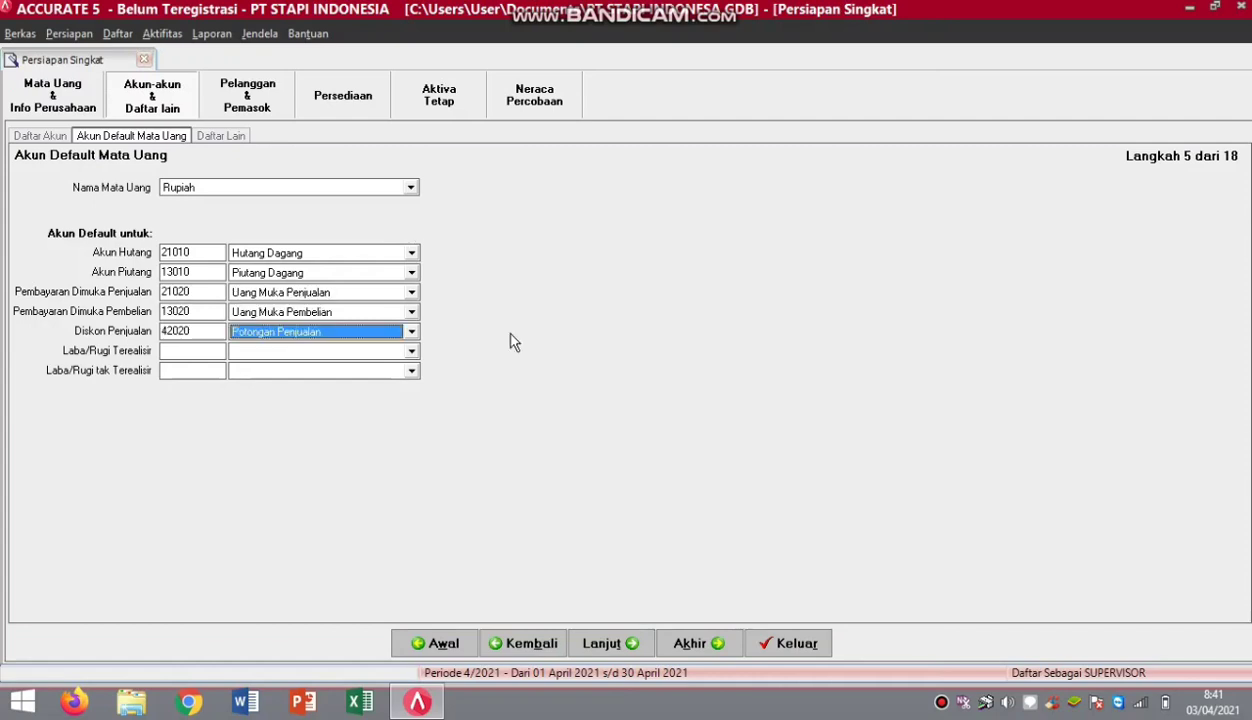
pyautogui.click(598, 645)
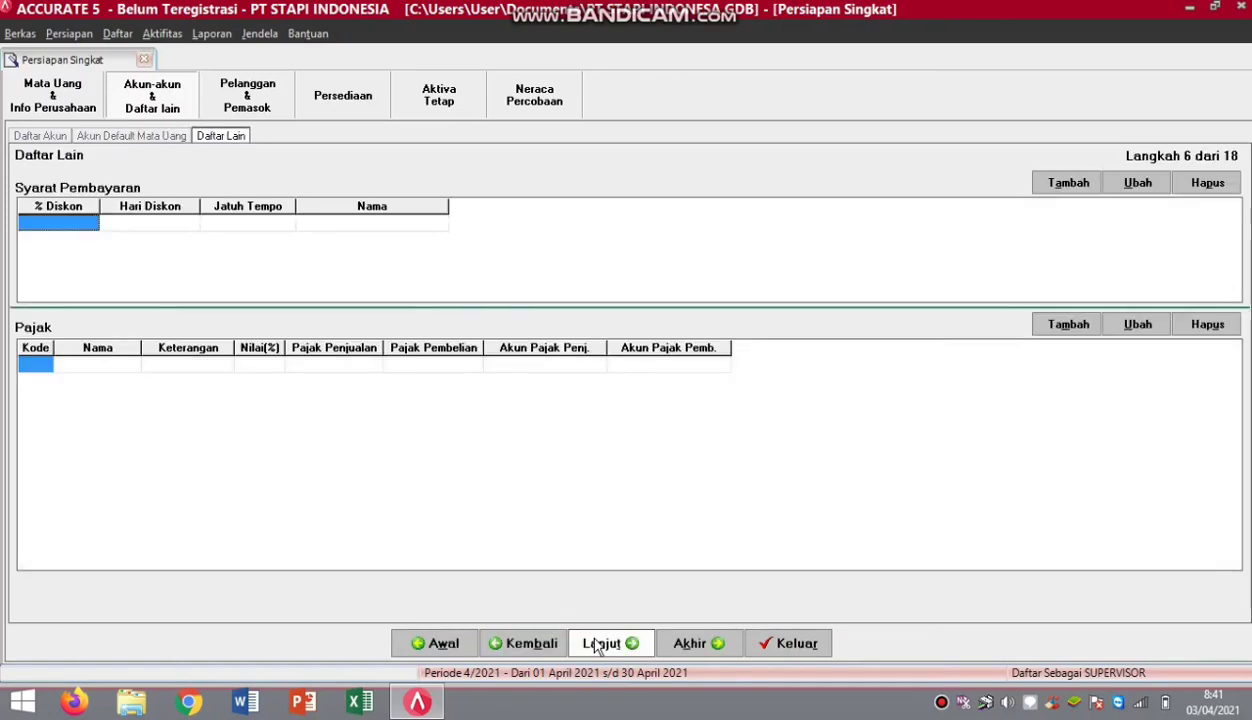
# Add the Net 30 payment term with 30 due days and the C.O.D term with 0.
pyautogui.click(88, 243)
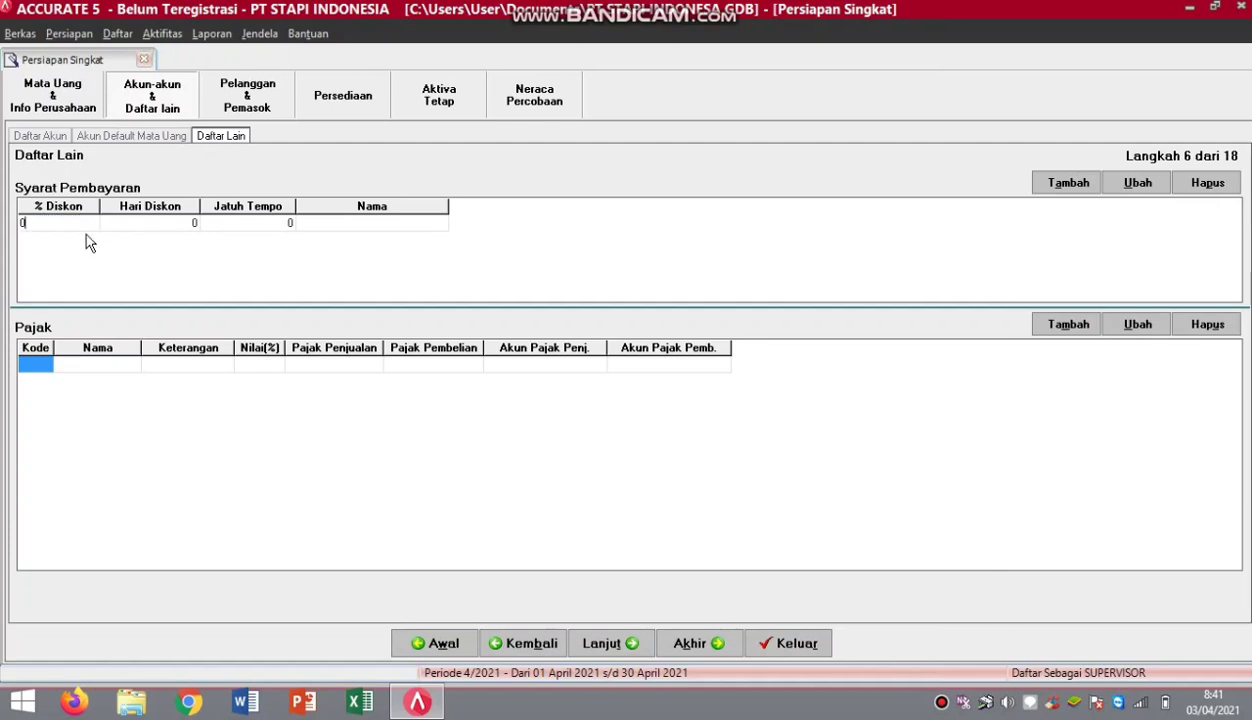
pyautogui.press('Tab')
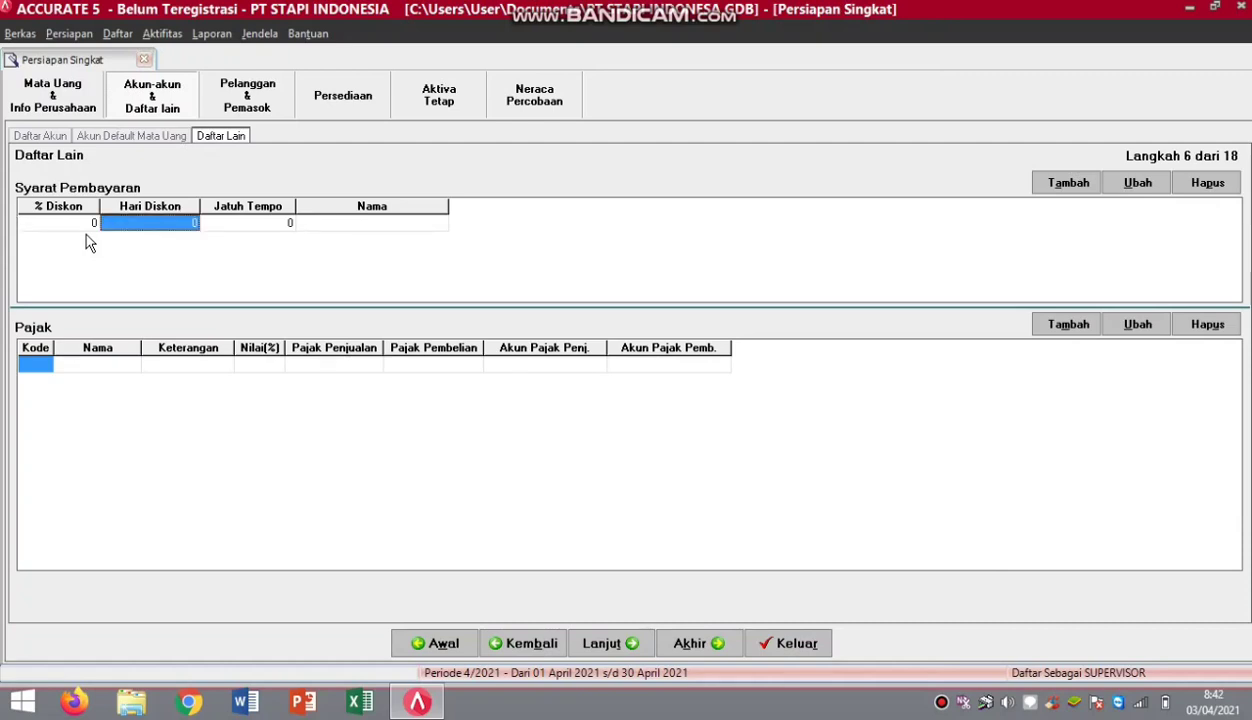
pyautogui.press('Tab')
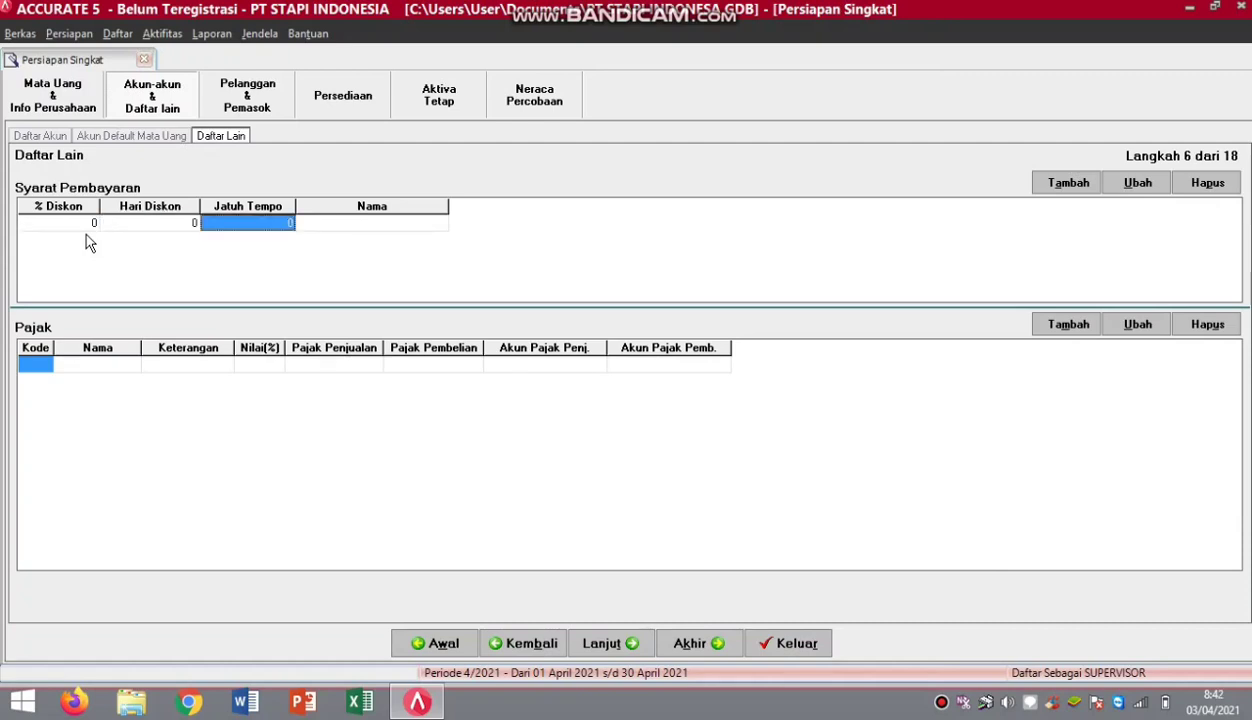
pyautogui.write('30')
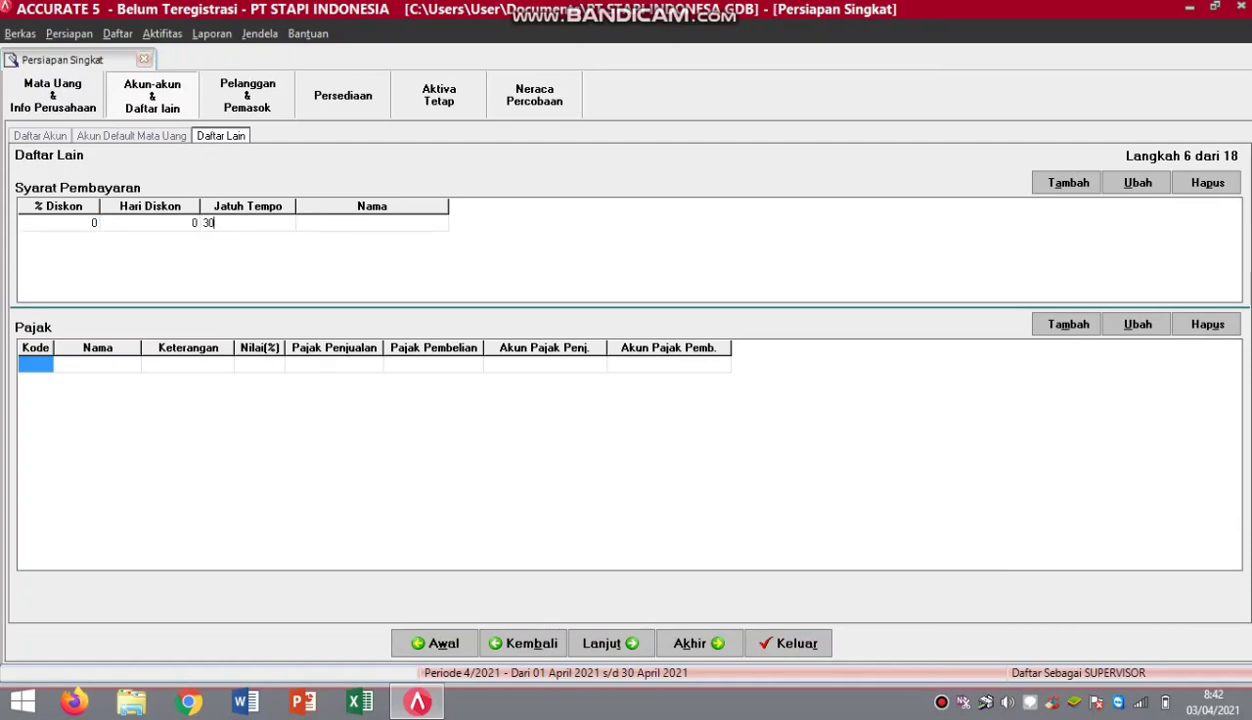
pyautogui.click(88, 240)
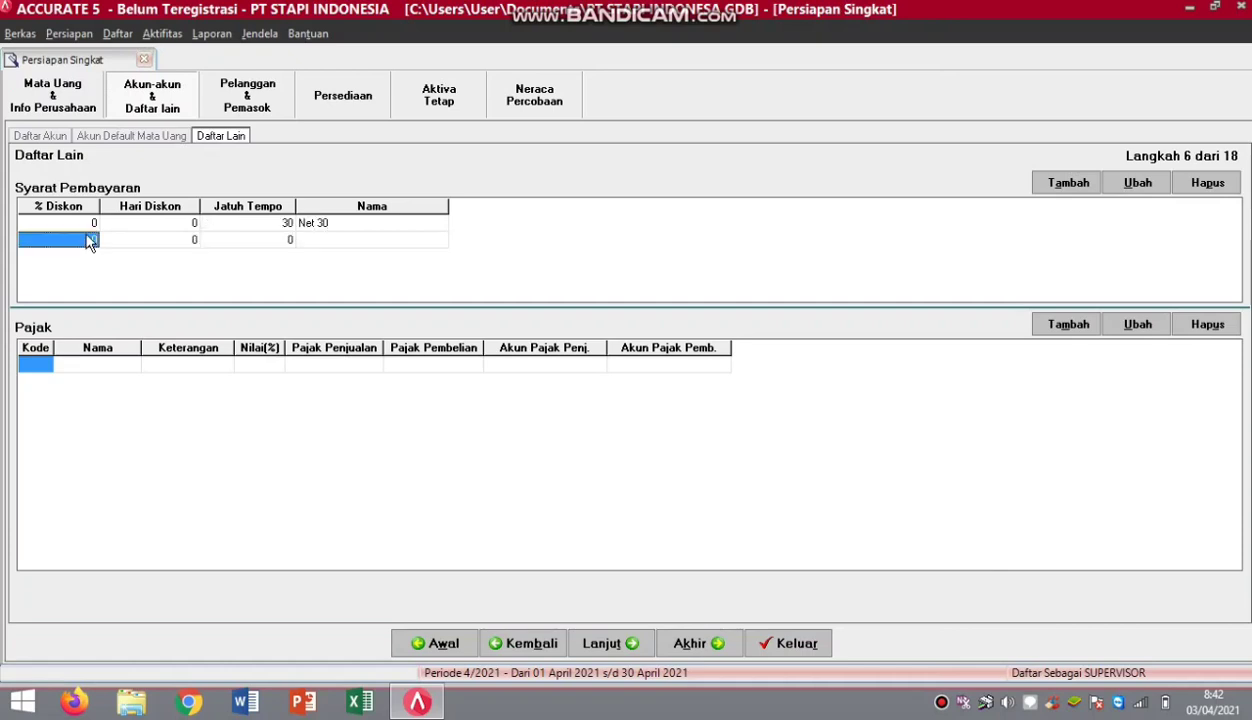
pyautogui.write('0')
pyautogui.press('Tab')
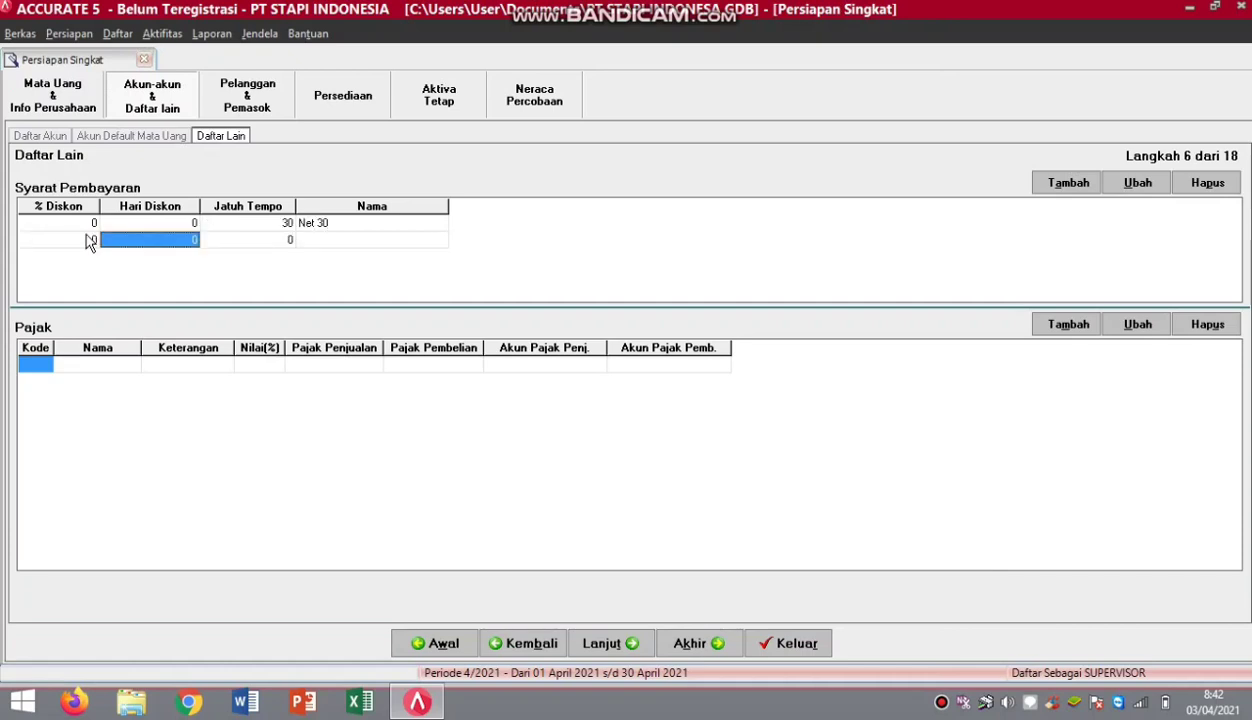
pyautogui.press('Tab')
pyautogui.press('Tab')
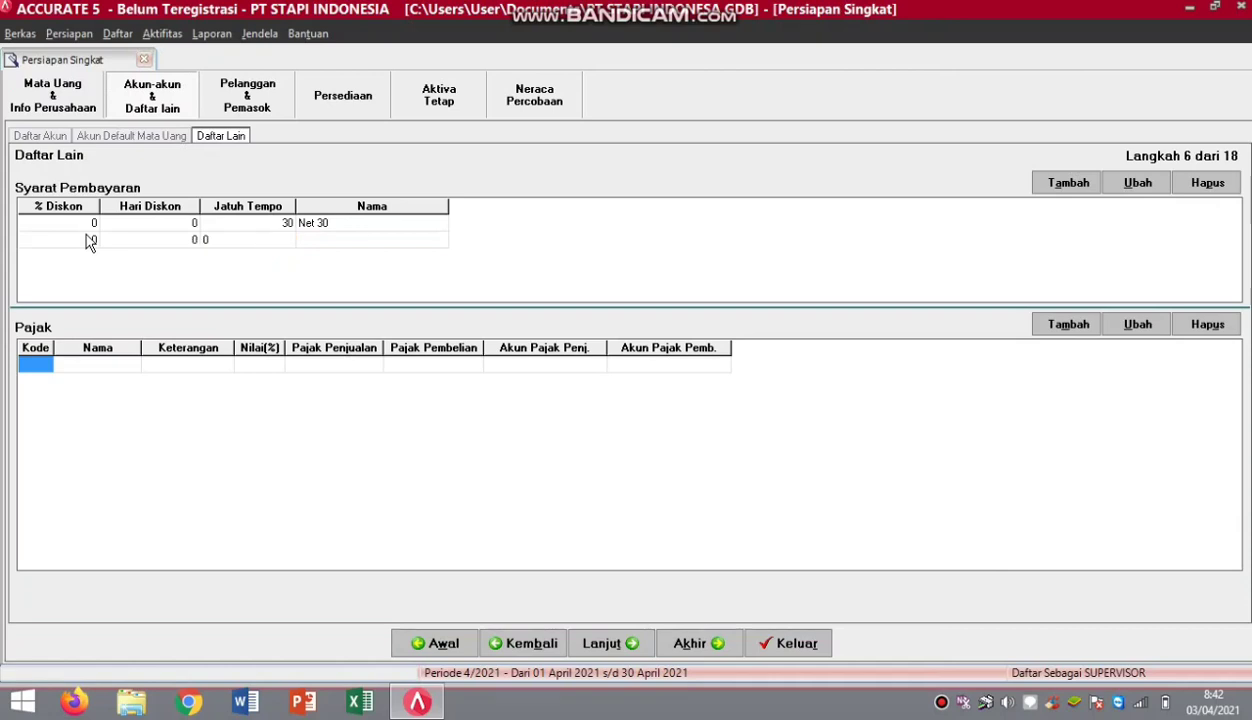
# Add tax code T, named PPN, 'Pajak Pertambahan Nilai', at a 10% rate.
pyautogui.click(40, 364)
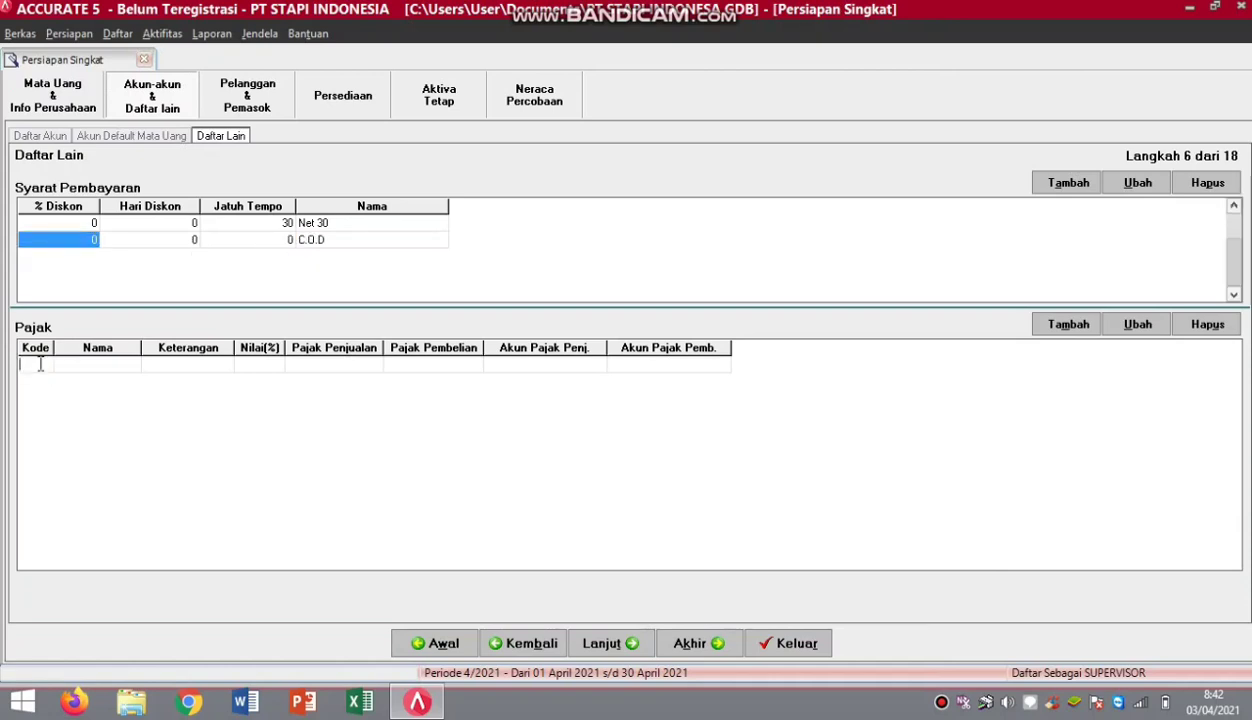
pyautogui.write('T')
pyautogui.press('Tab')
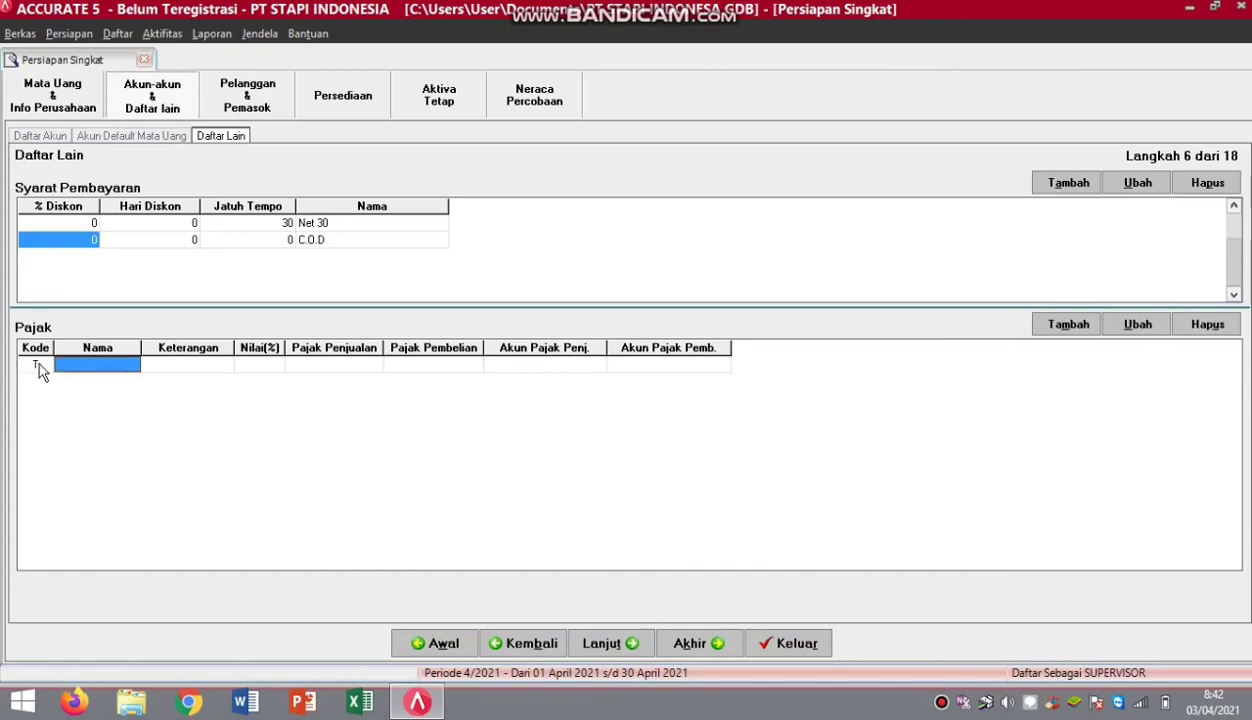
pyautogui.write('PPN')
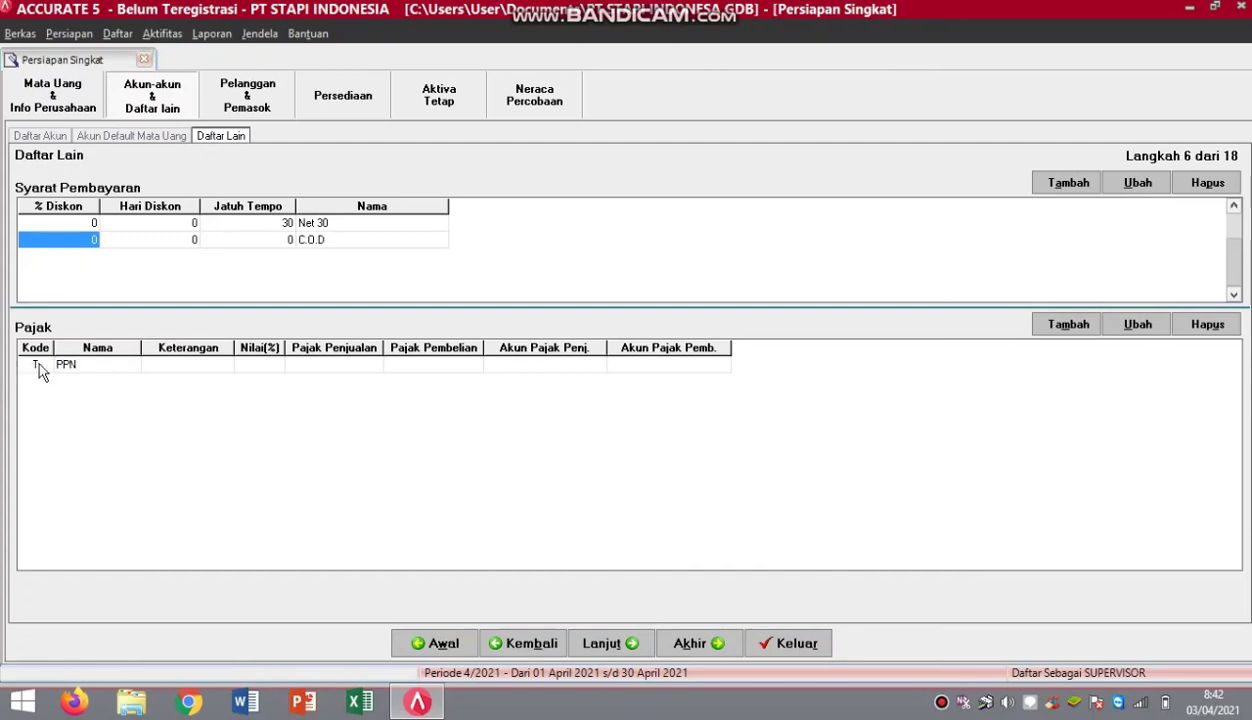
pyautogui.press('Tab')
pyautogui.write('P')
pyautogui.write('ajak ')
pyautogui.write('Pertamba')
pyautogui.write('han N')
pyautogui.write('ilai')
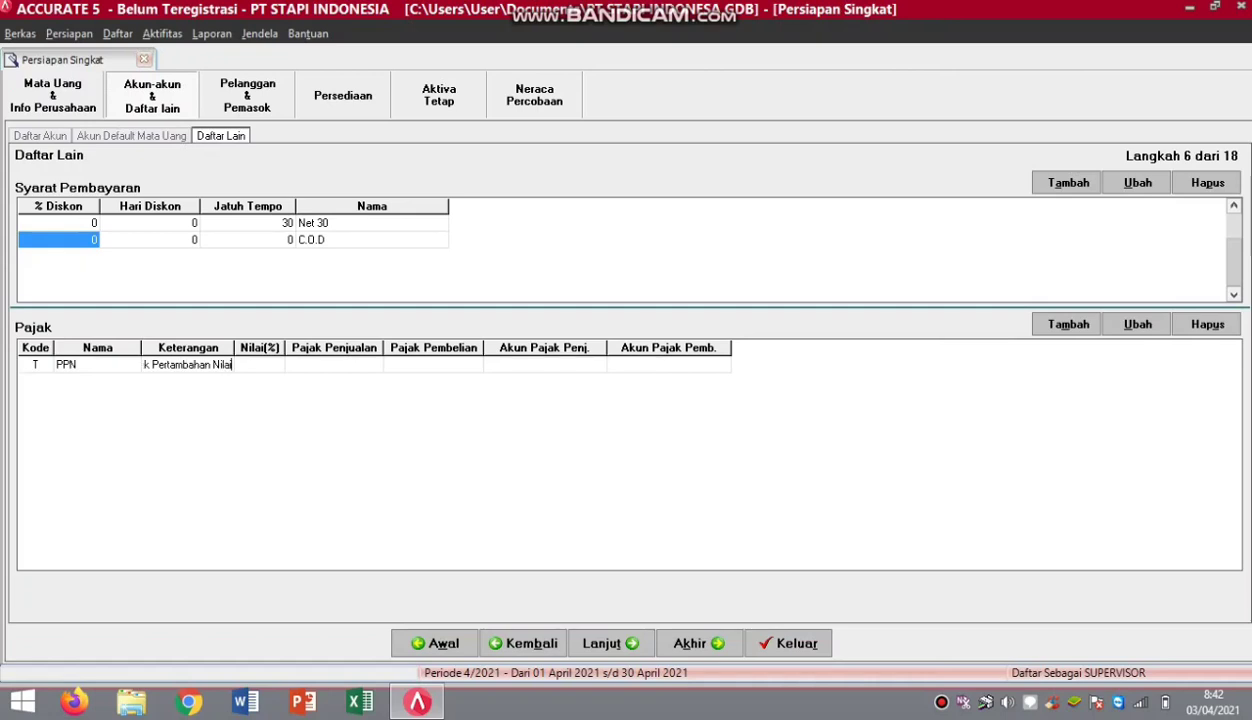
pyautogui.press('Tab')
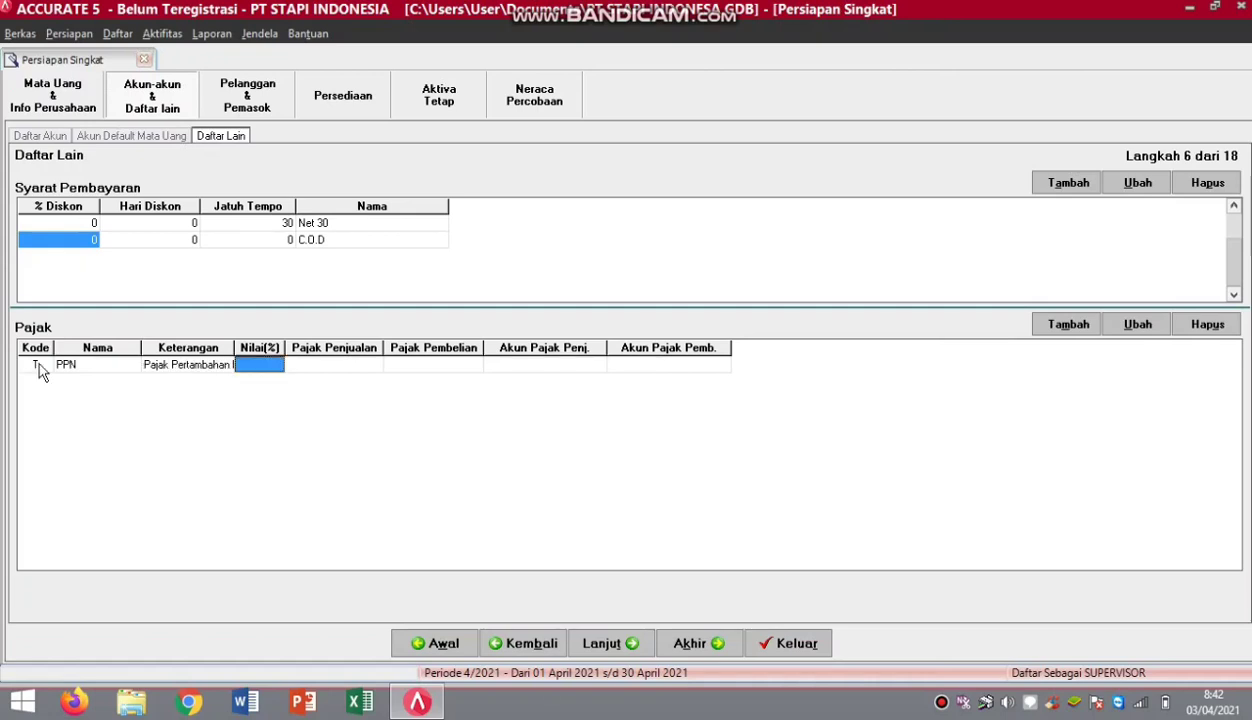
pyautogui.write('10')
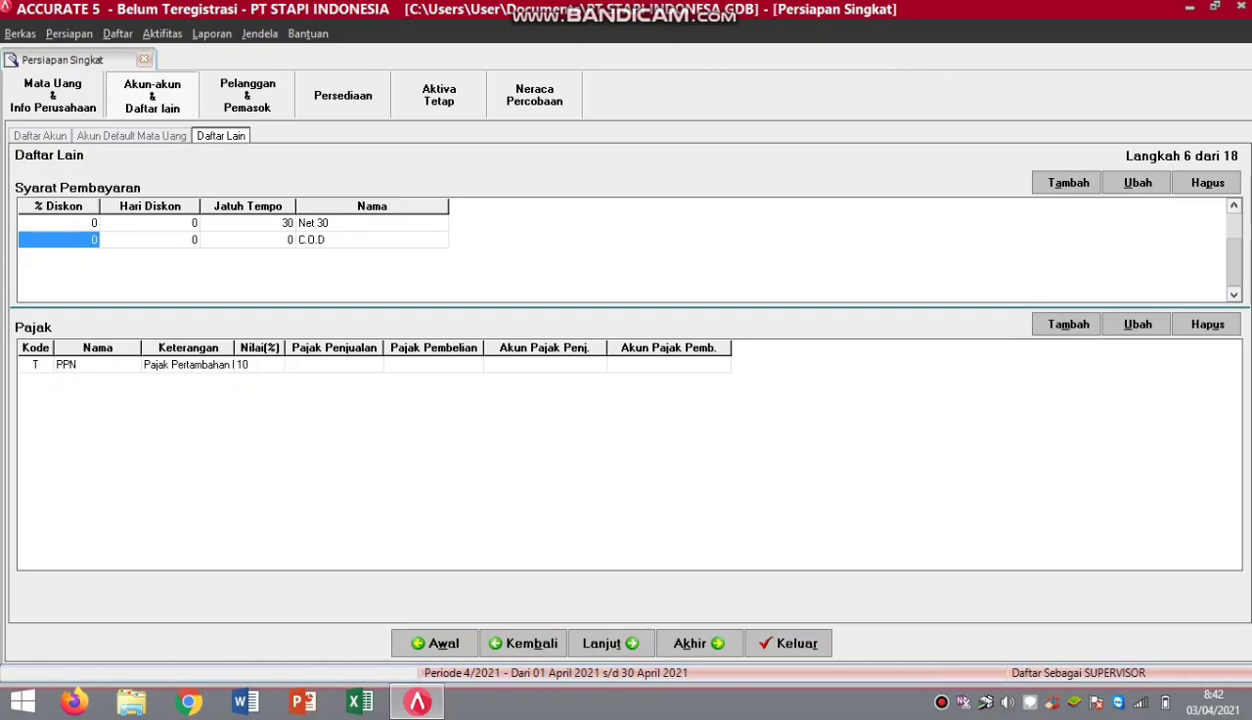
pyautogui.press('Tab')
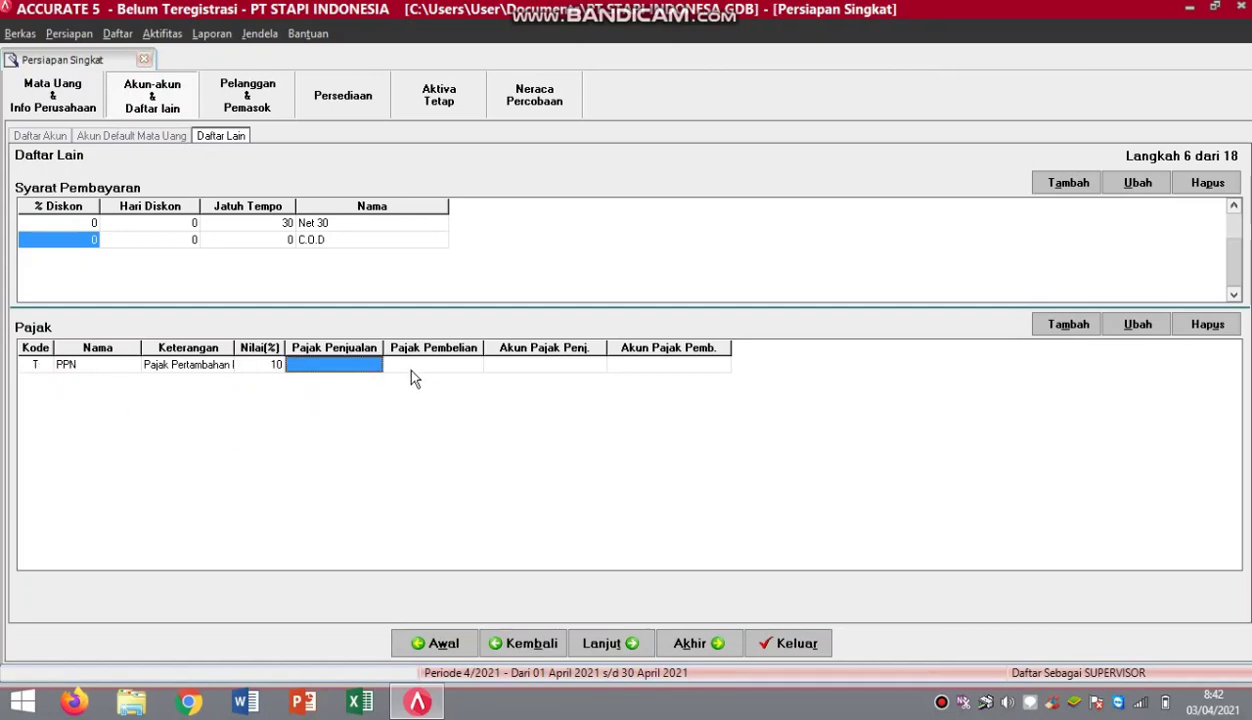
# Post PPN sales tax to 22020 PPN Keluaran and purchase tax to 15020 PPN Masukan.
pyautogui.click(376, 367)
pyautogui.click(373, 365)
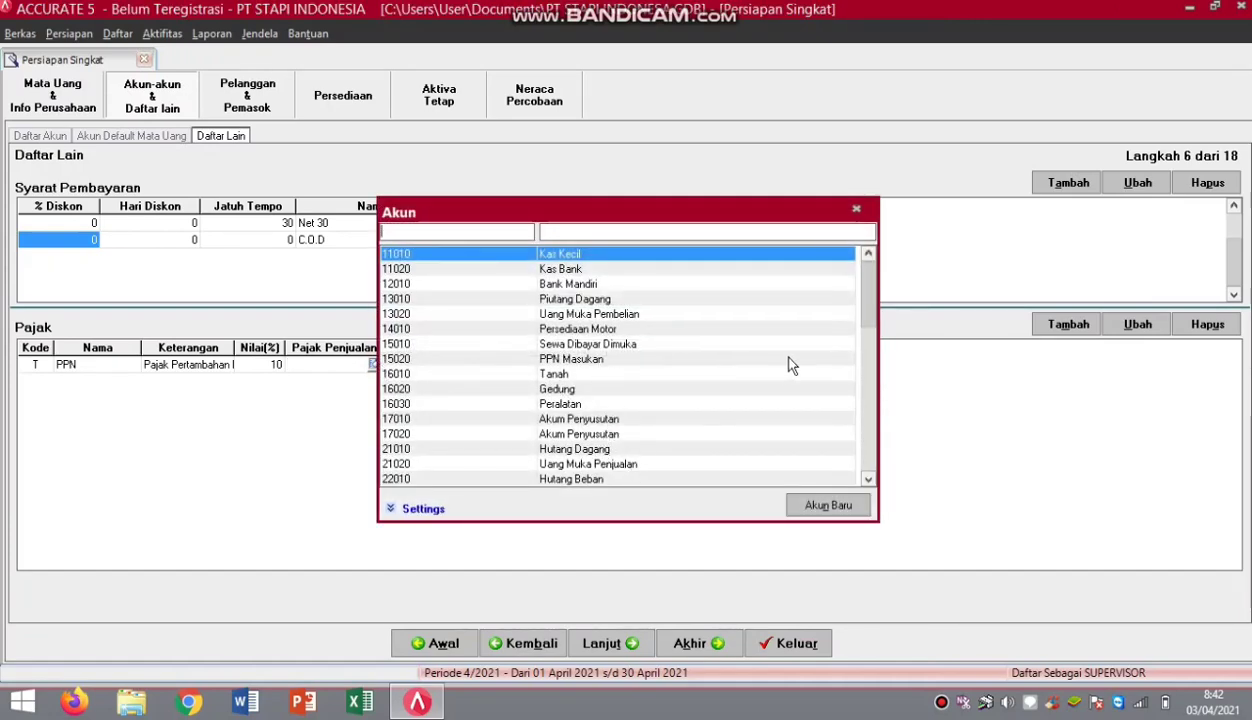
pyautogui.scroll(-5, 864, 478)
pyautogui.click(867, 480)
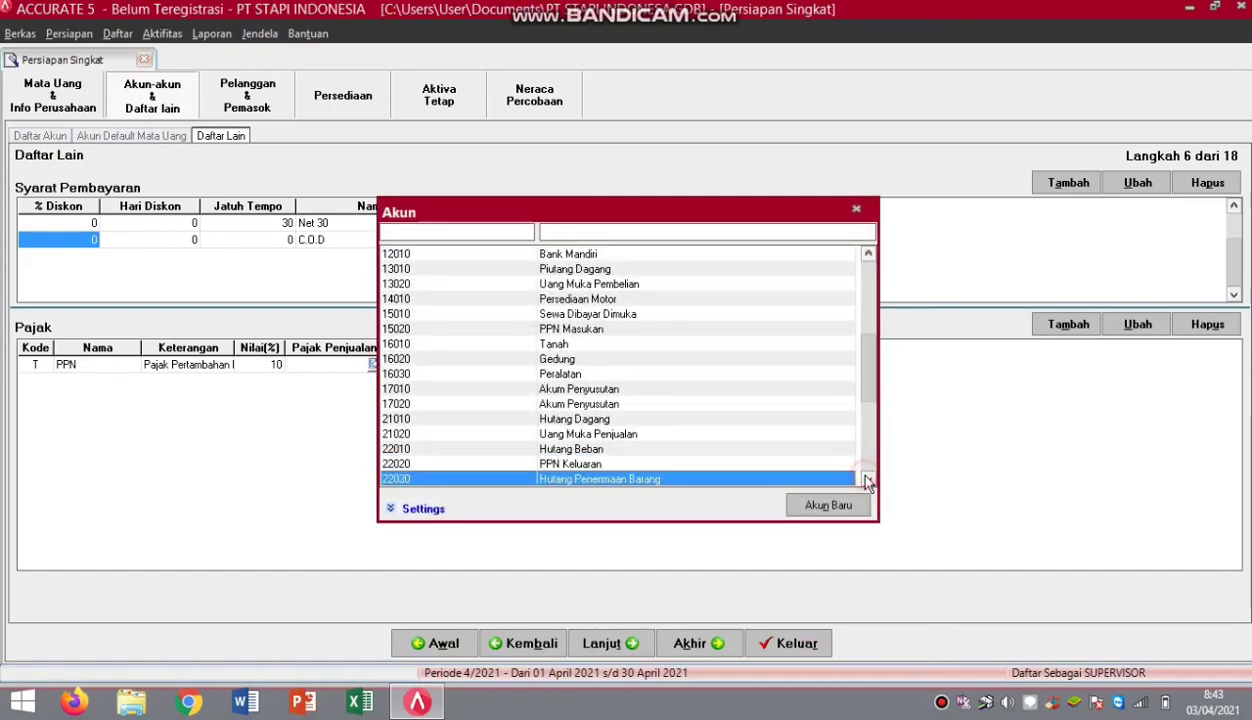
pyautogui.doubleClick(688, 464)
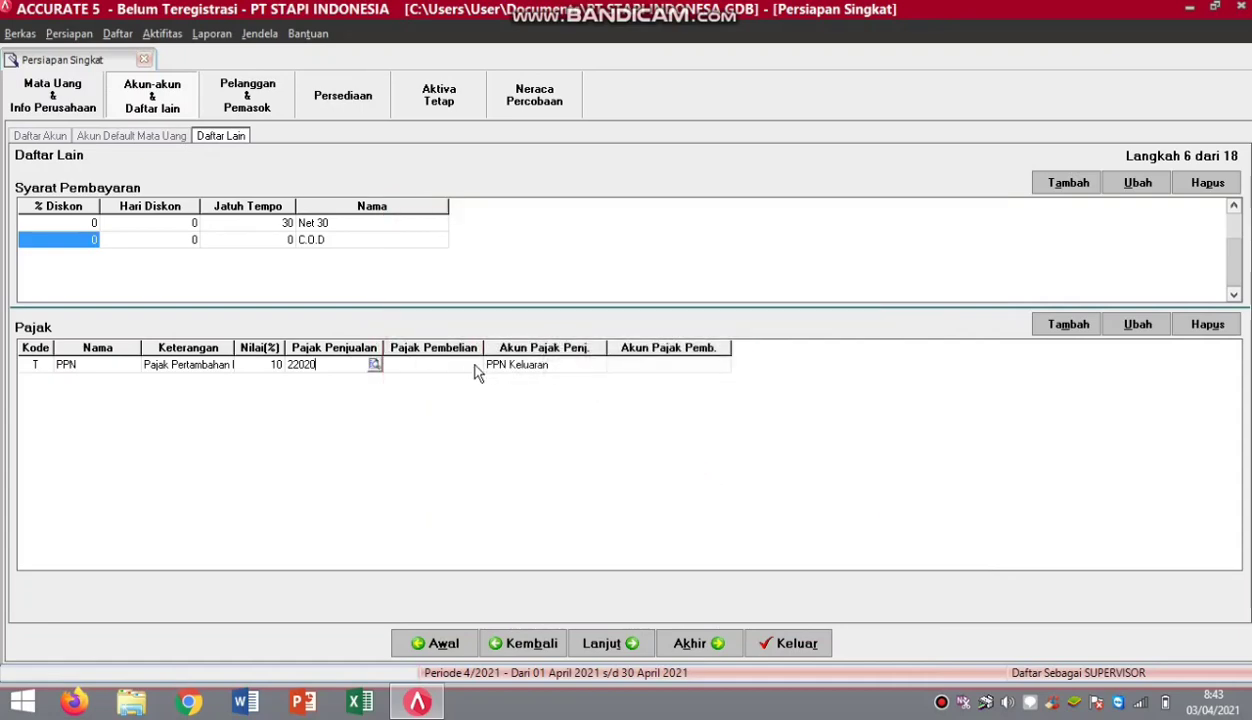
pyautogui.click(466, 367)
pyautogui.click(475, 366)
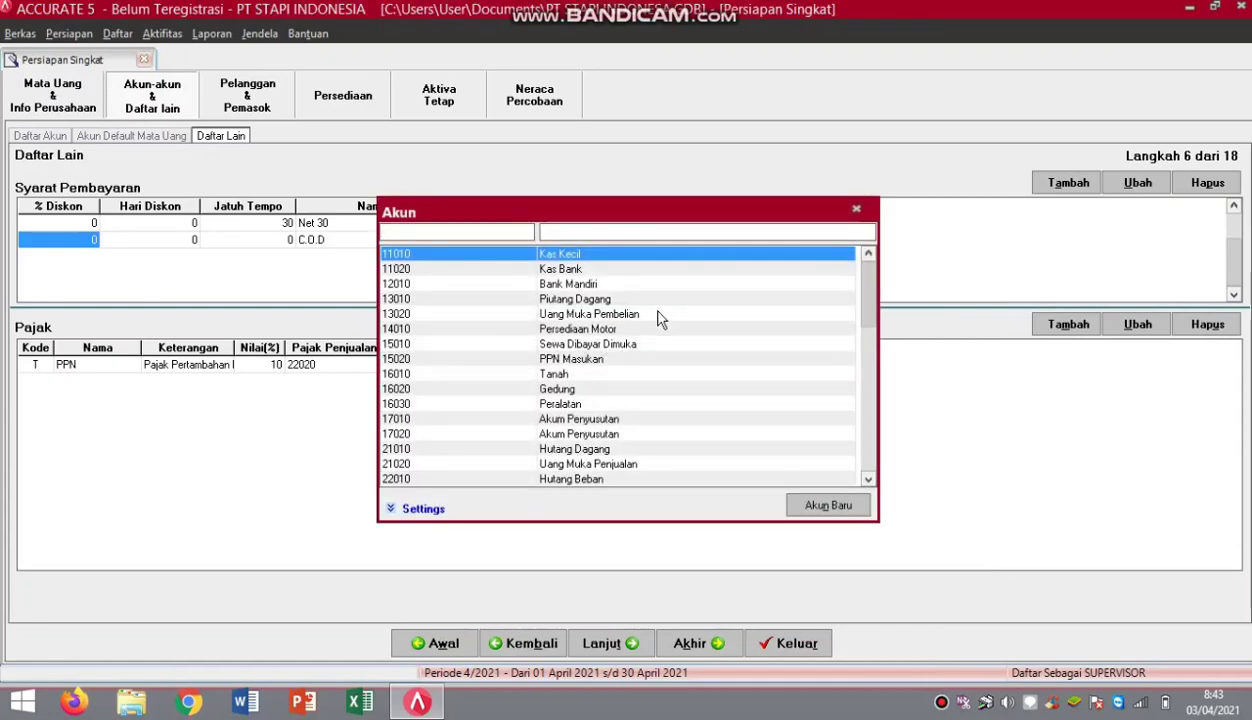
pyautogui.doubleClick(583, 370)
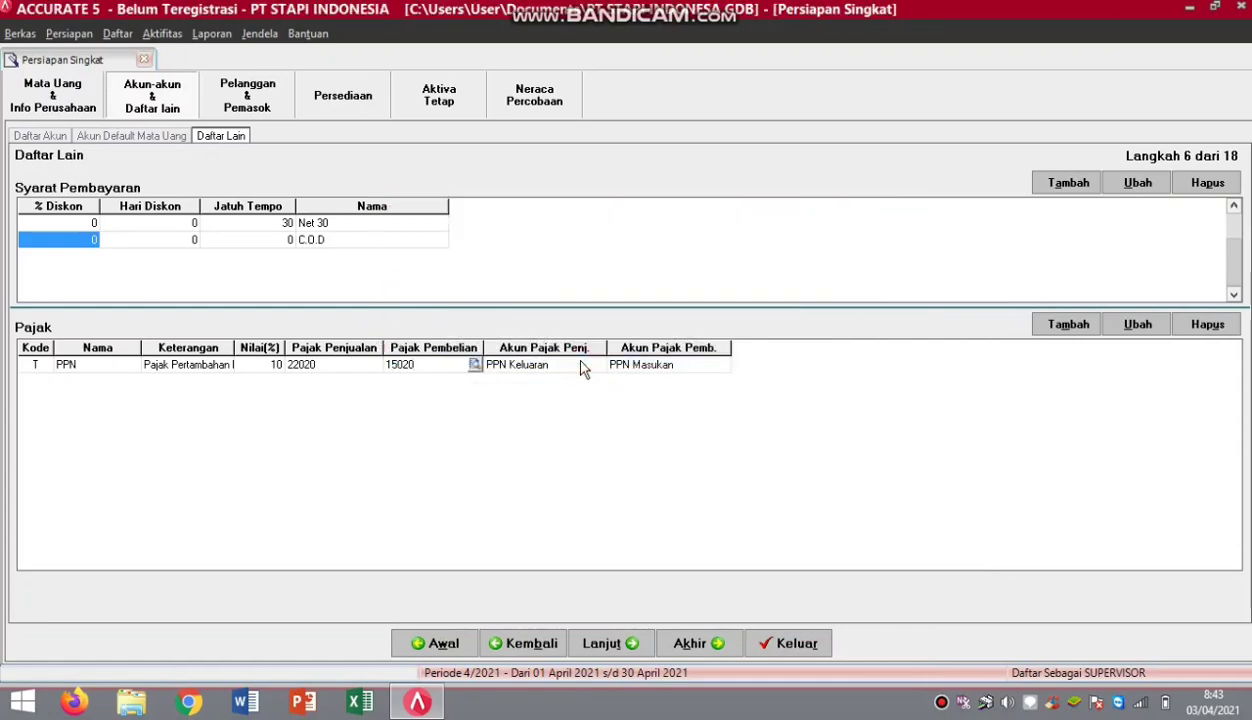
# At step 7, add shipping method TIKI beside customer type Umum, then continue to Pelanggan.
pyautogui.click(613, 646)
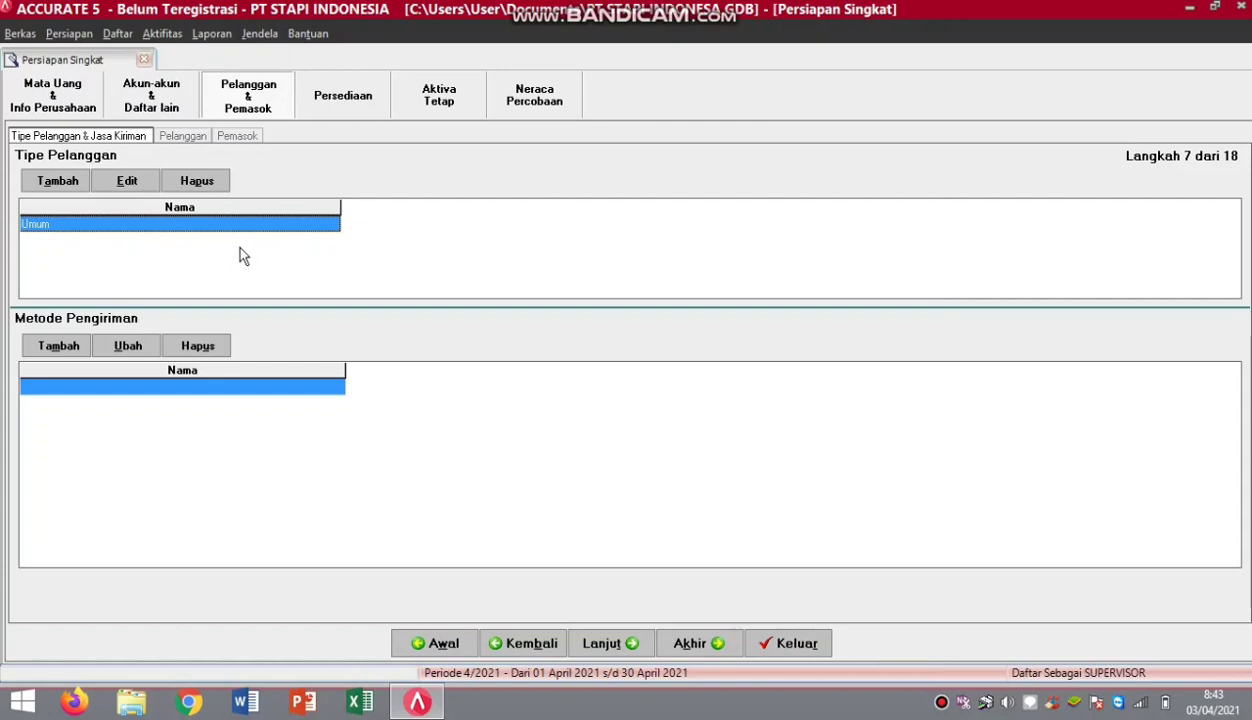
pyautogui.click(150, 222)
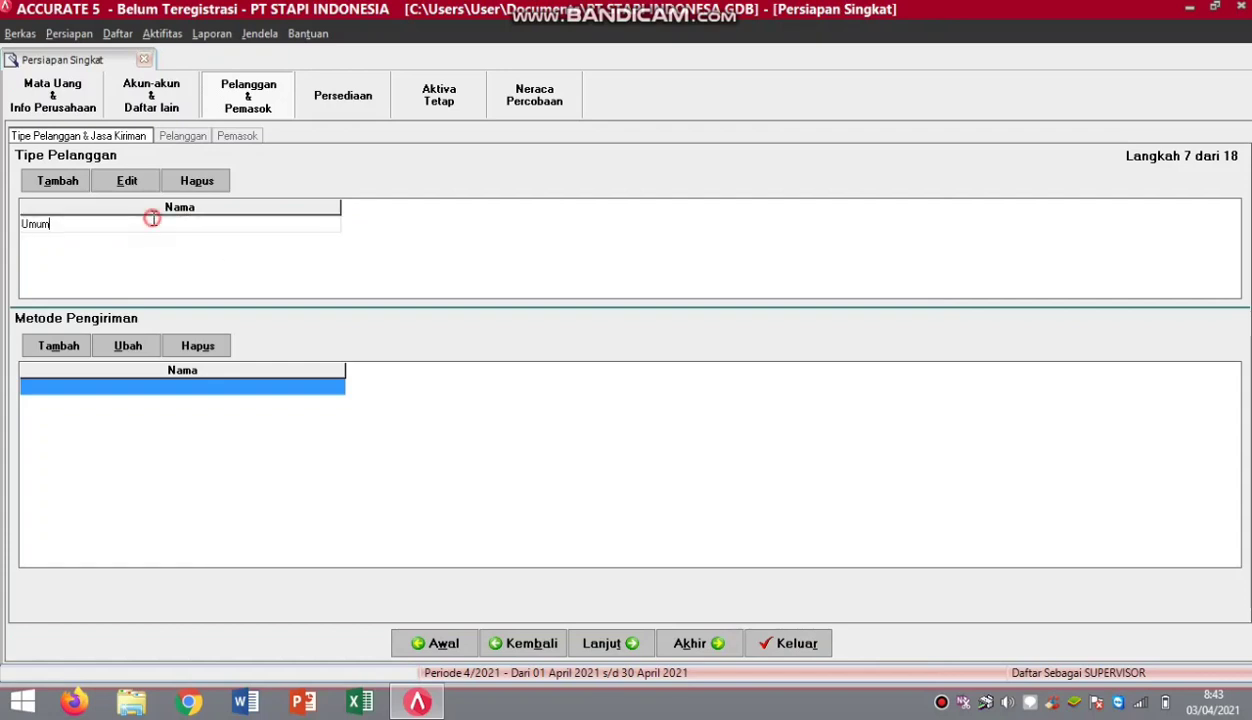
pyautogui.click(141, 389)
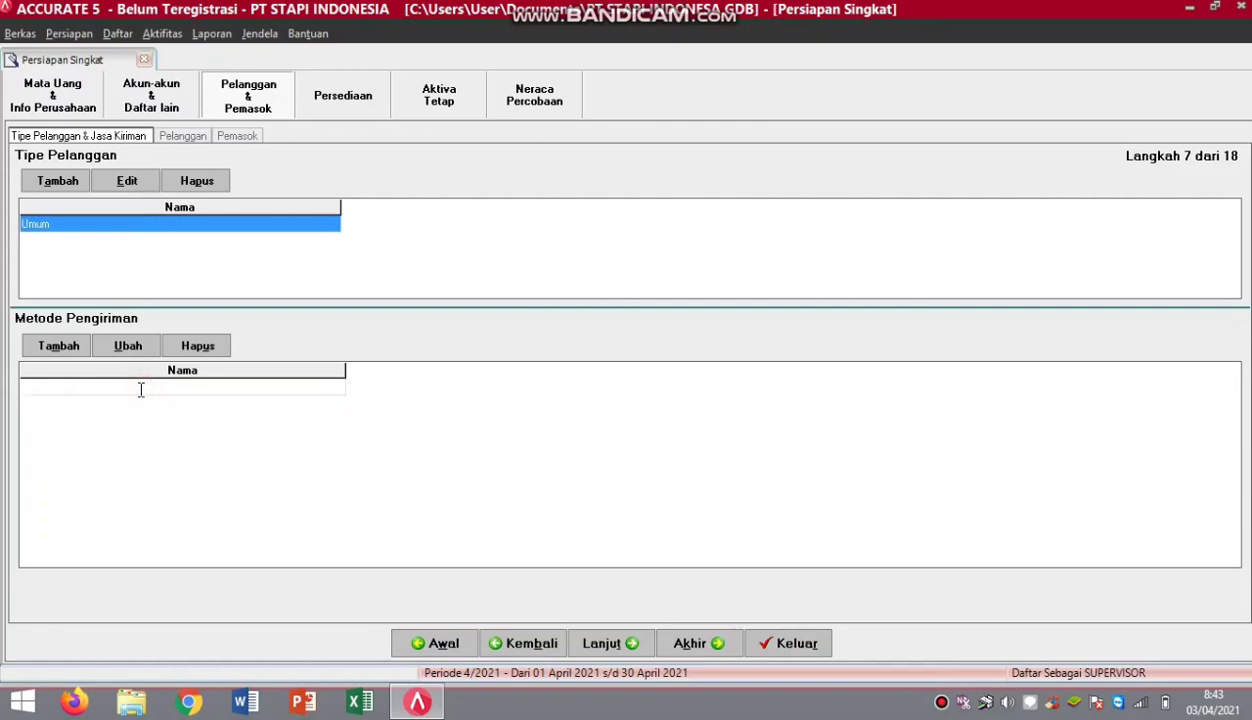
pyautogui.write('TIKI')
pyautogui.click(592, 630)
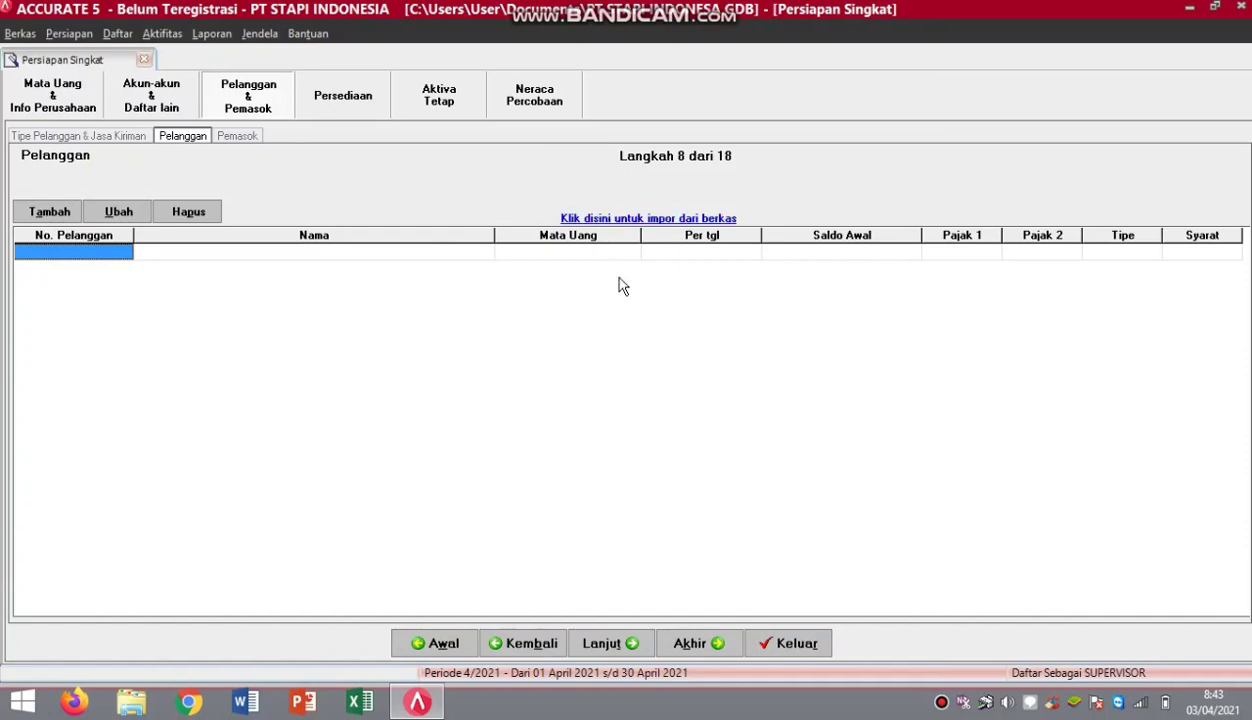
# Select the Excel file DAFTAR PELANGGAN.xls and load customers C001–C003 into the import grid.
pyautogui.click(622, 218)
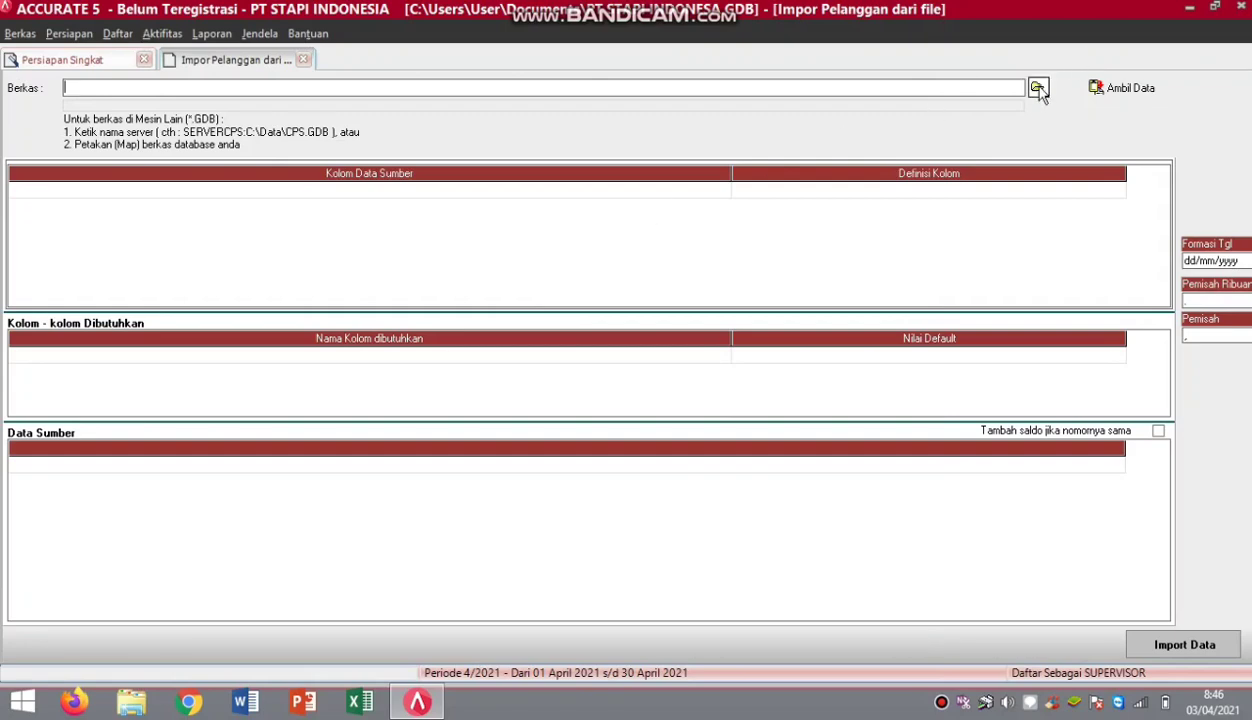
pyautogui.click(1037, 89)
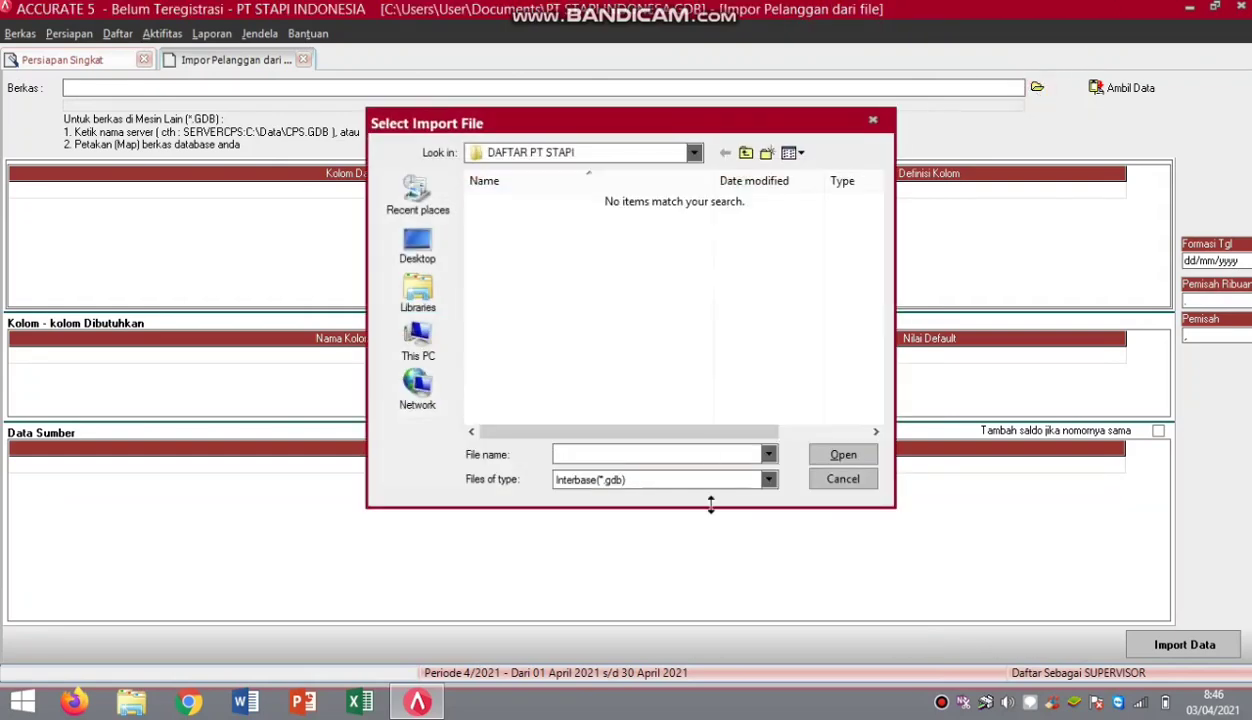
pyautogui.click(765, 479)
pyautogui.click(679, 515)
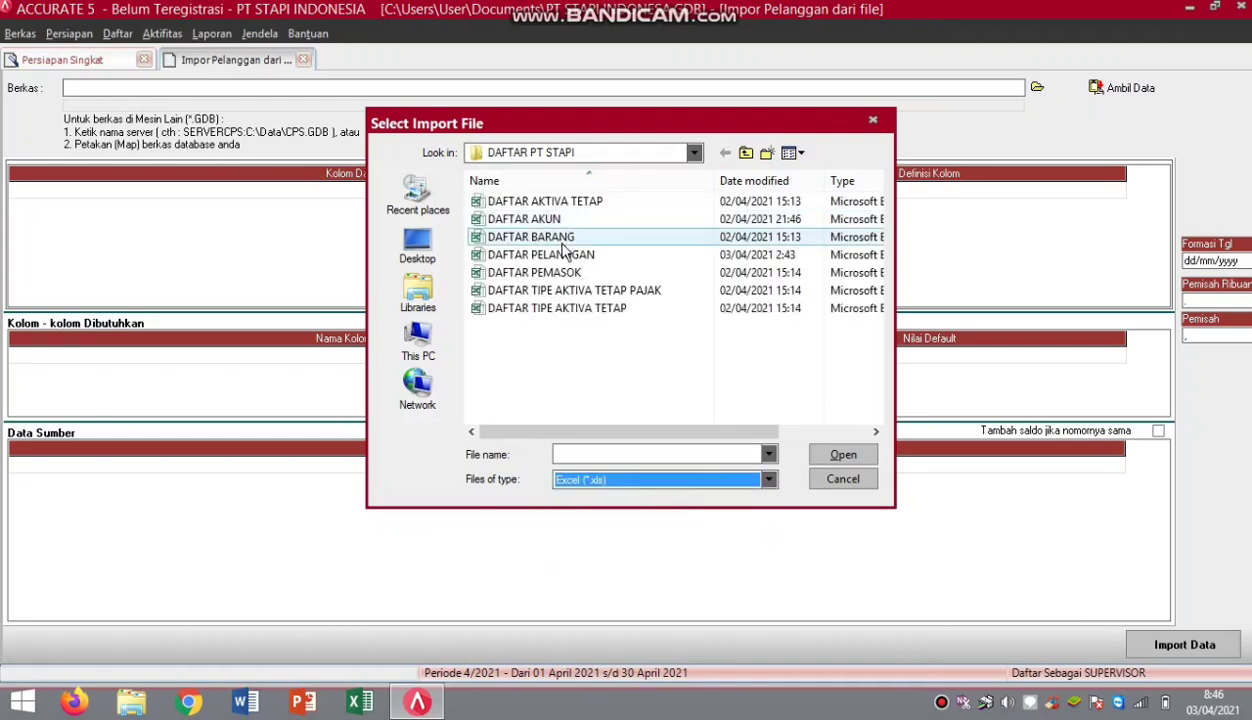
pyautogui.click(566, 256)
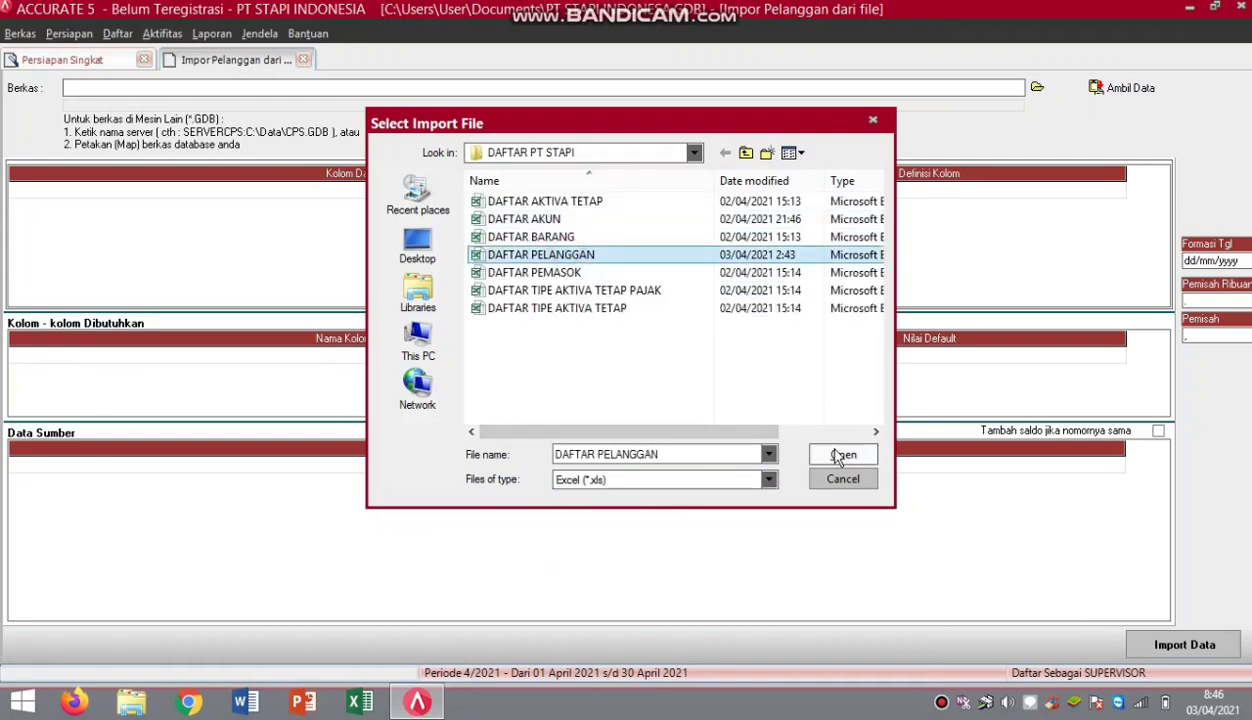
pyautogui.click(838, 455)
pyautogui.click(1112, 88)
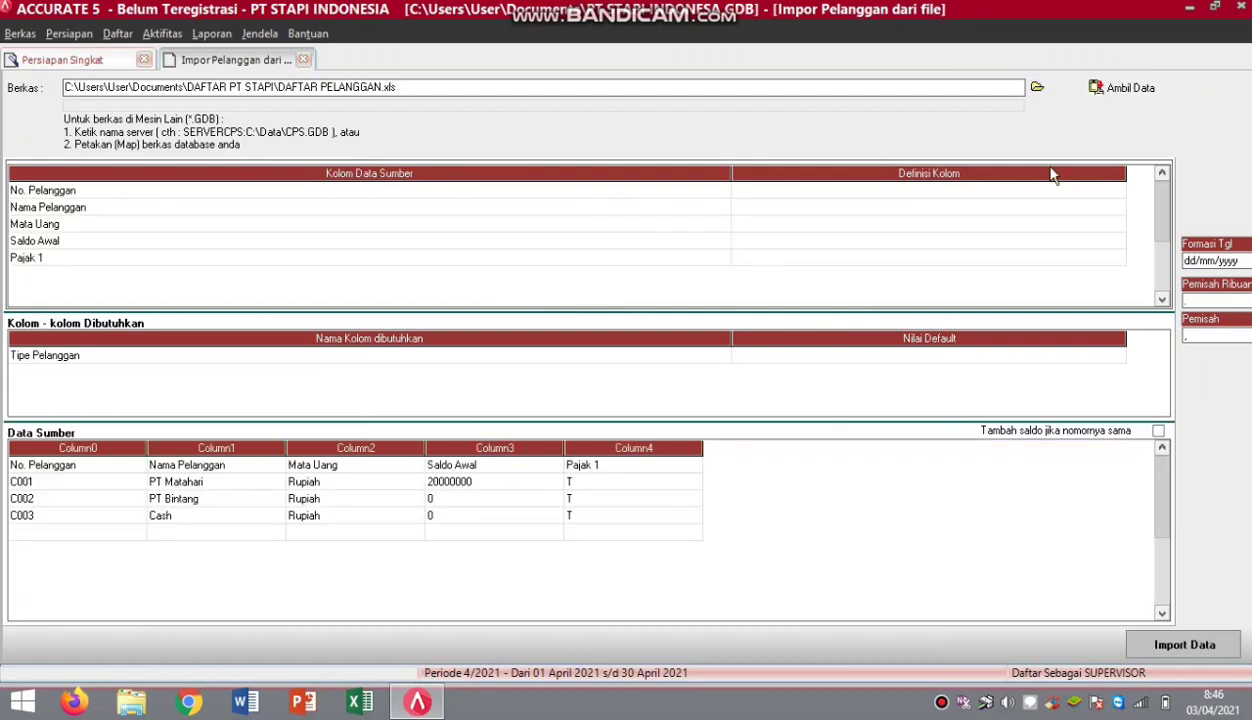
# Delete the header row from the customer source data.
pyautogui.rightClick(99, 472)
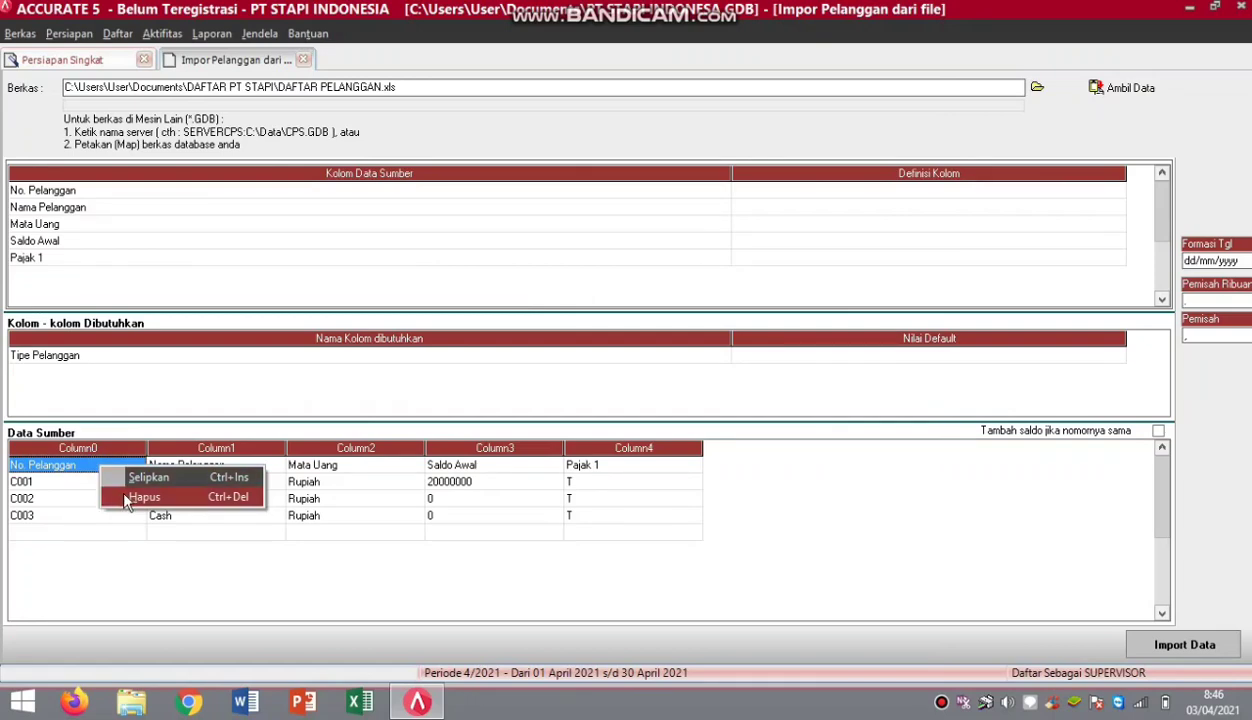
pyautogui.click(126, 497)
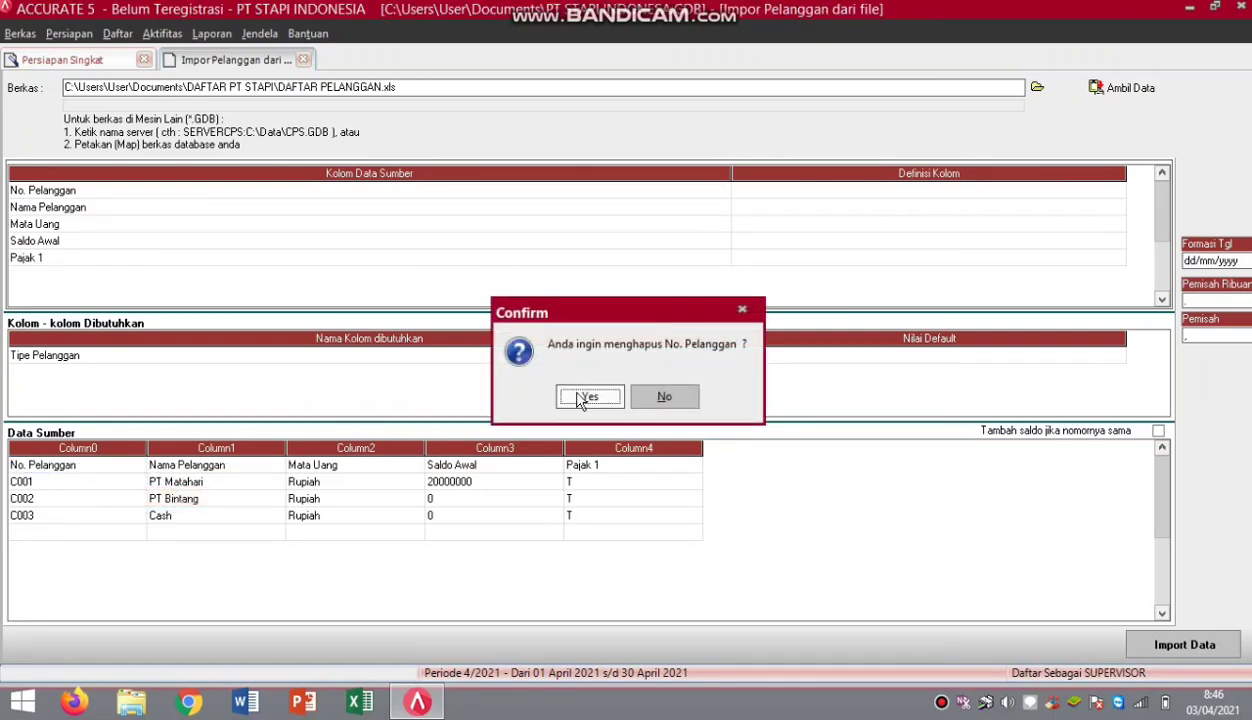
pyautogui.click(582, 397)
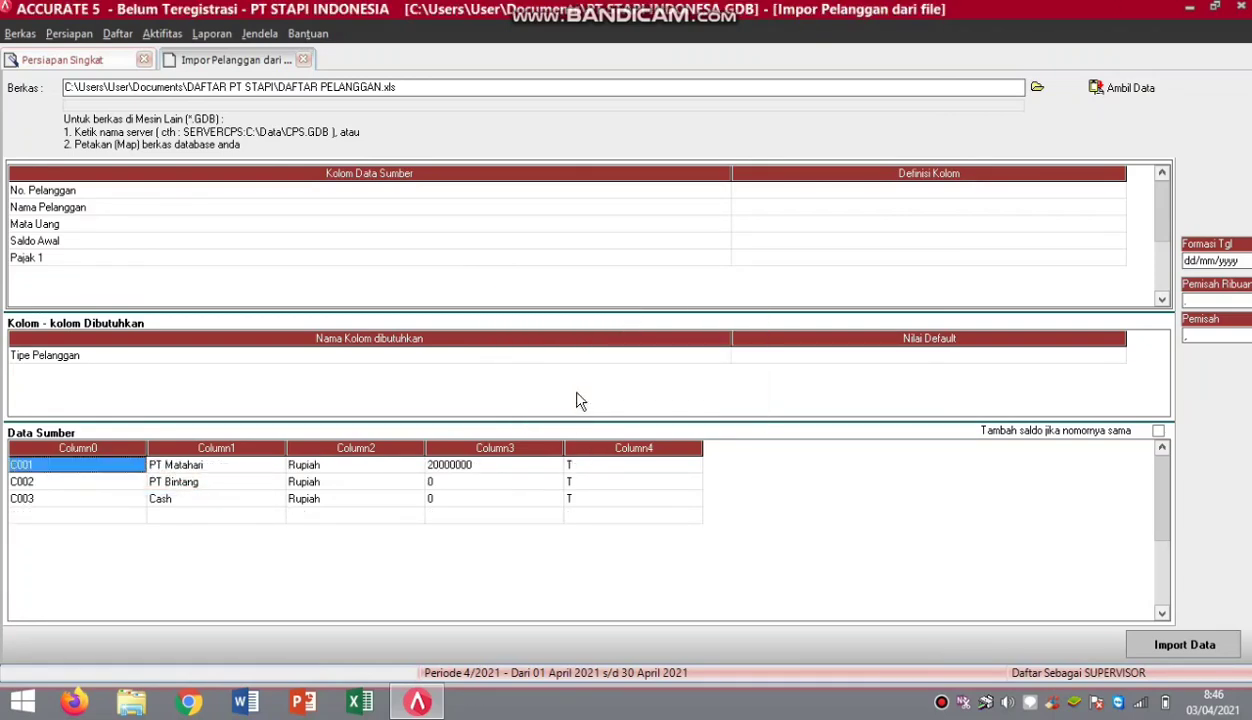
# Map the first two columns to No. Pelanggan and Nama Pelanggan.
pyautogui.click(1117, 192)
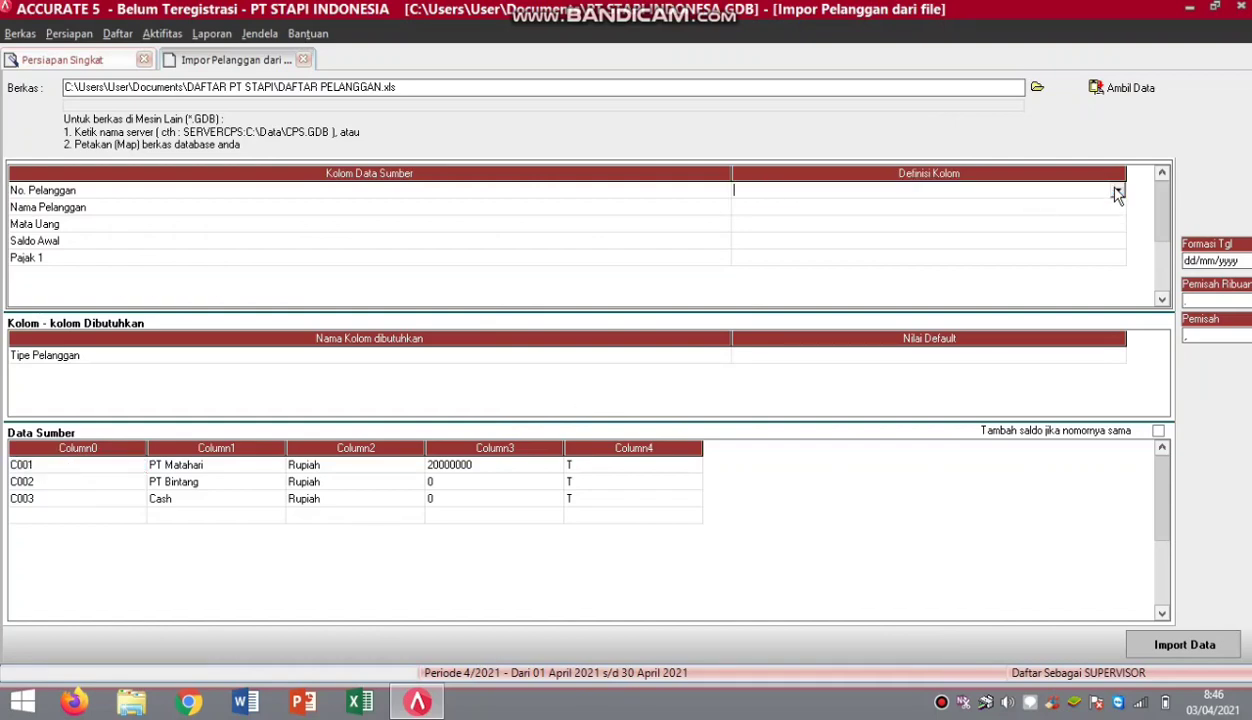
pyautogui.click(1117, 190)
pyautogui.click(847, 216)
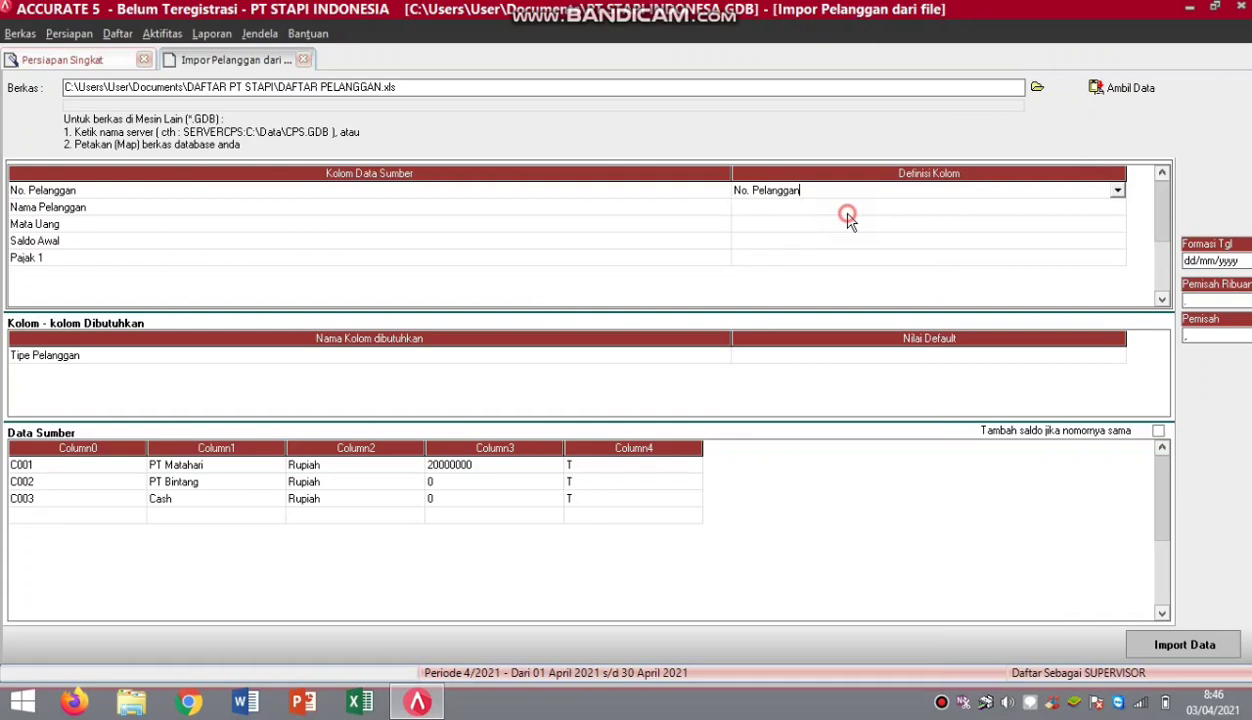
pyautogui.click(1115, 208)
pyautogui.click(1117, 208)
pyautogui.click(1117, 208)
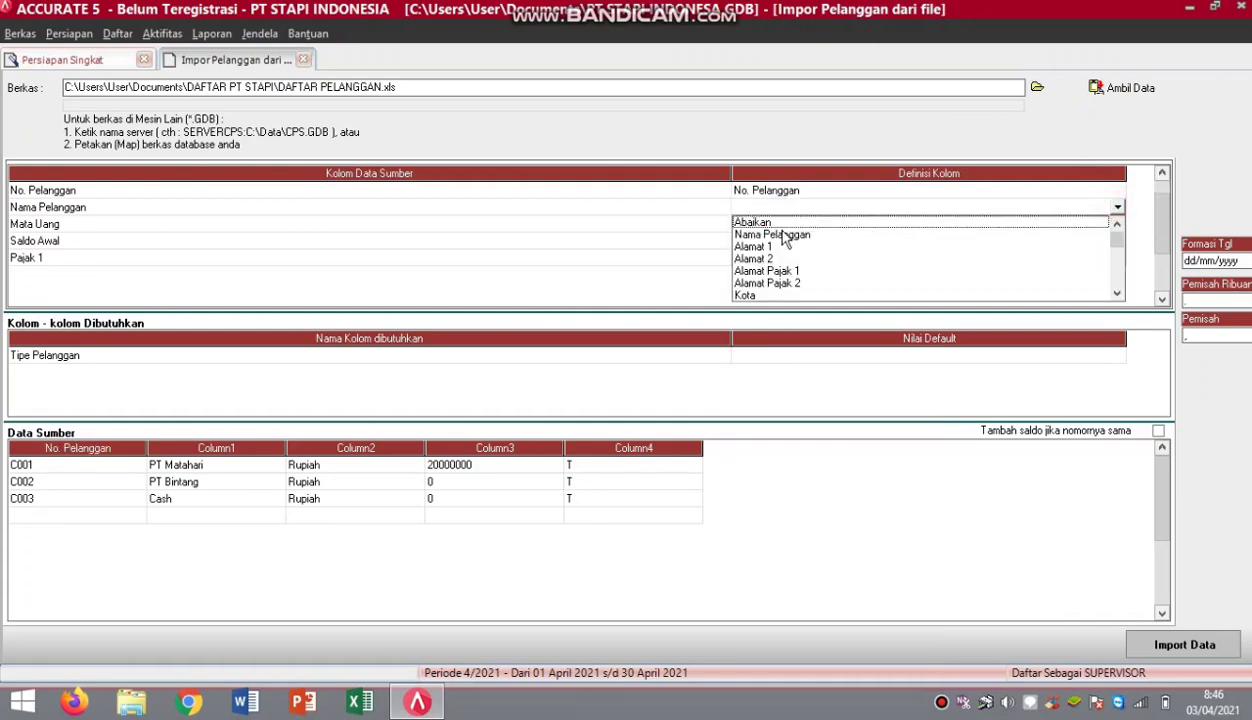
pyautogui.click(770, 233)
# Map the currency column to Mata Uang, with source Rupiah meaning the Rupiah currency.
pyautogui.click(1092, 222)
pyautogui.click(1092, 222)
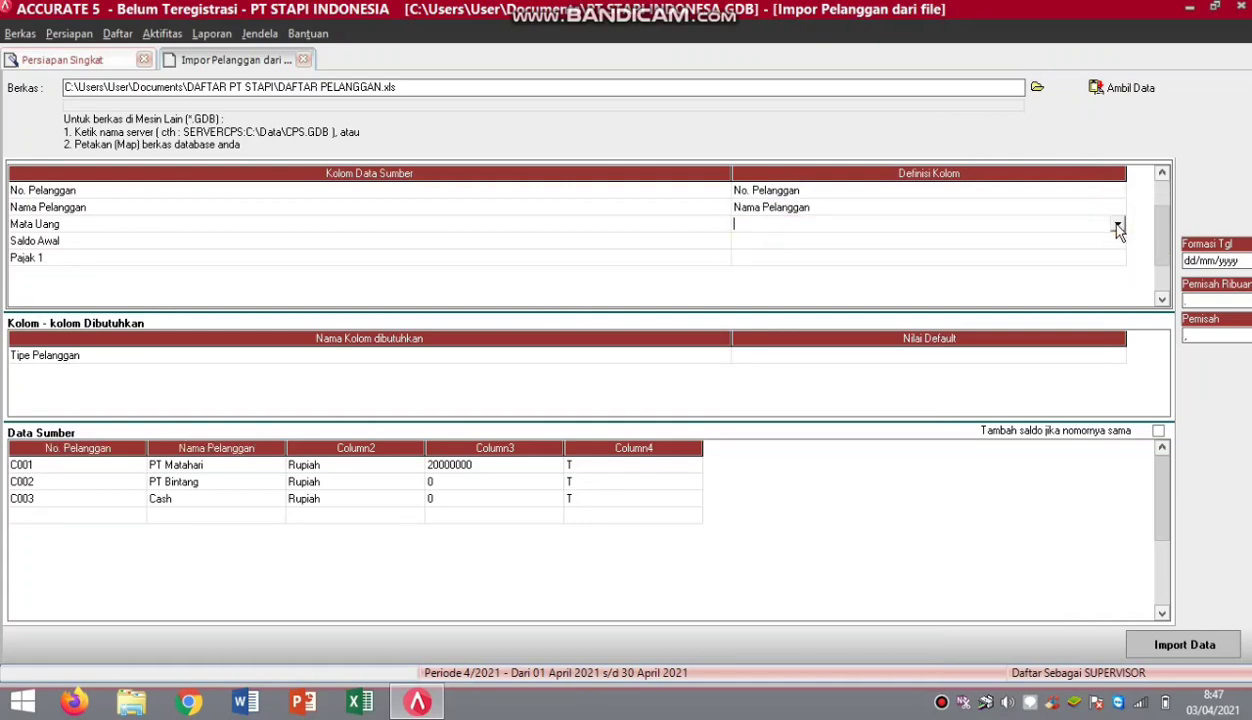
pyautogui.click(1117, 224)
pyautogui.moveTo(1117, 262); pyautogui.dragTo(1115, 273)
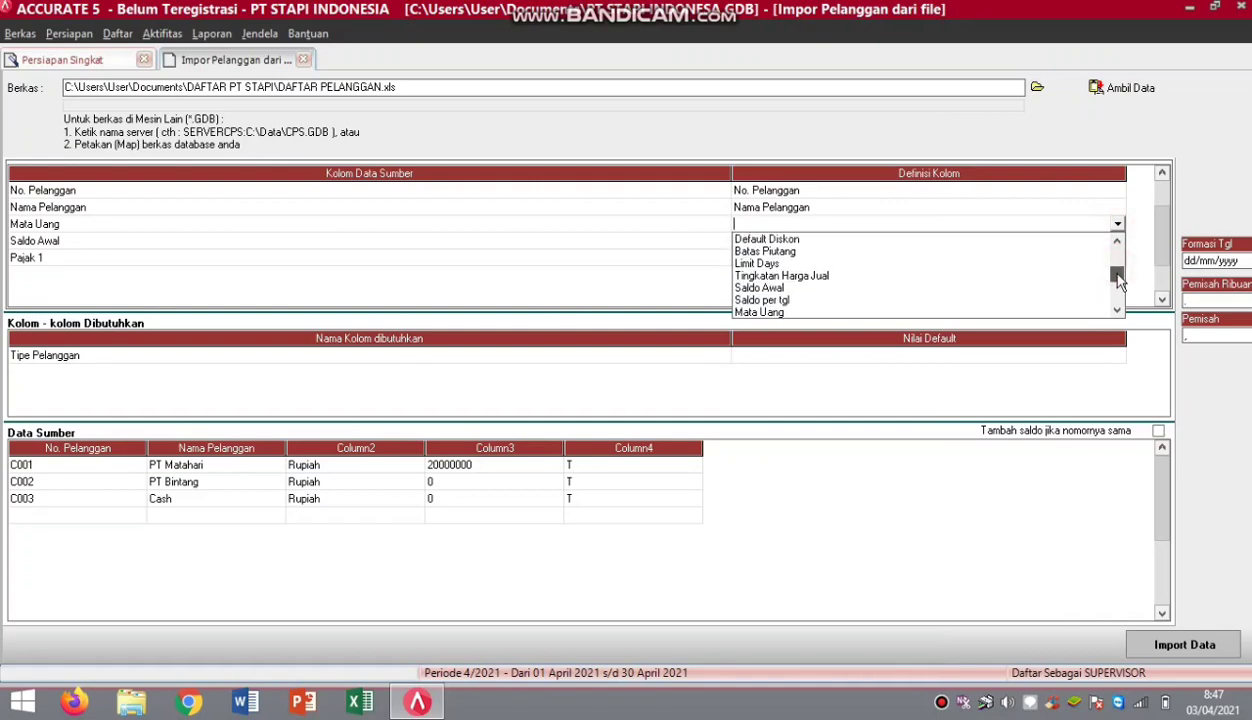
pyautogui.click(761, 314)
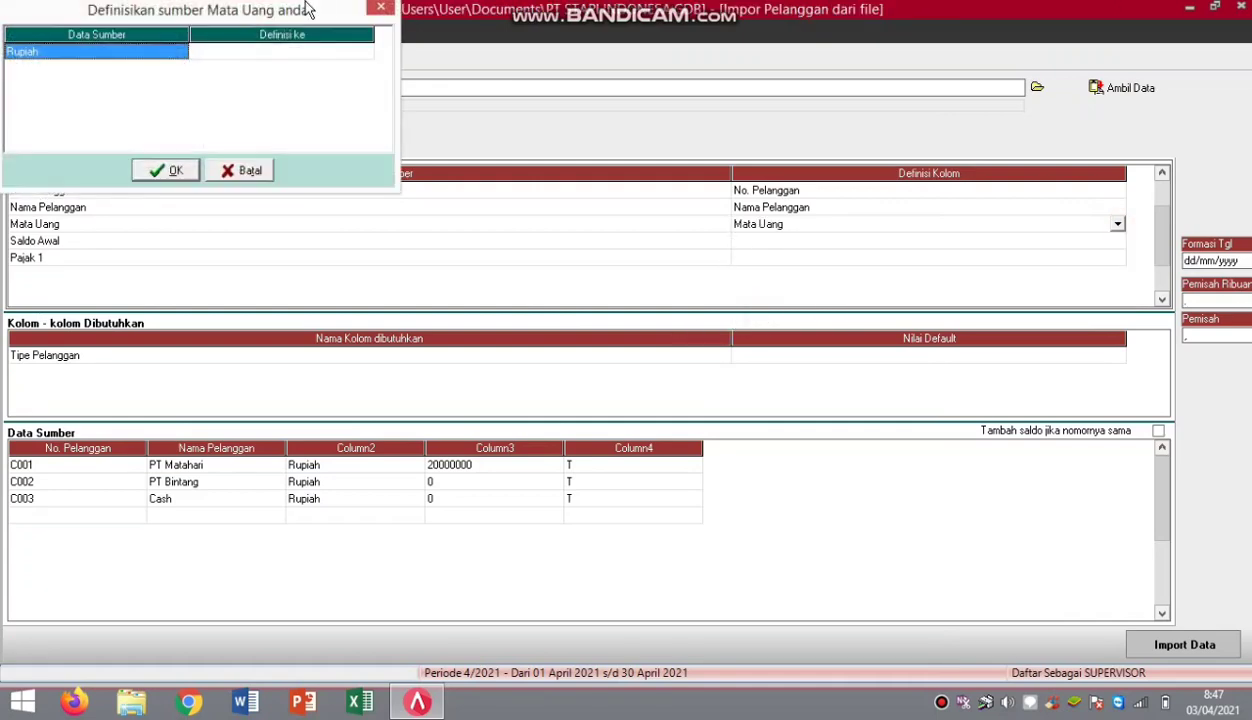
pyautogui.click(363, 55)
pyautogui.click(363, 54)
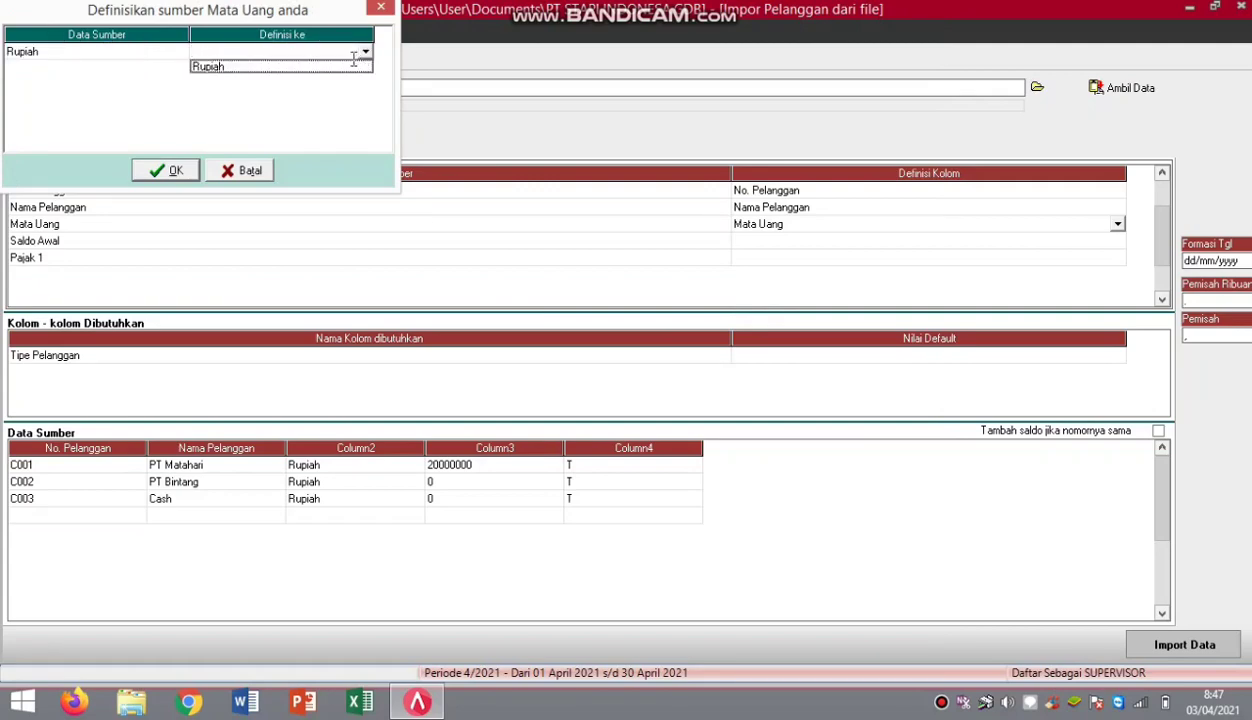
pyautogui.click(347, 70)
pyautogui.click(170, 170)
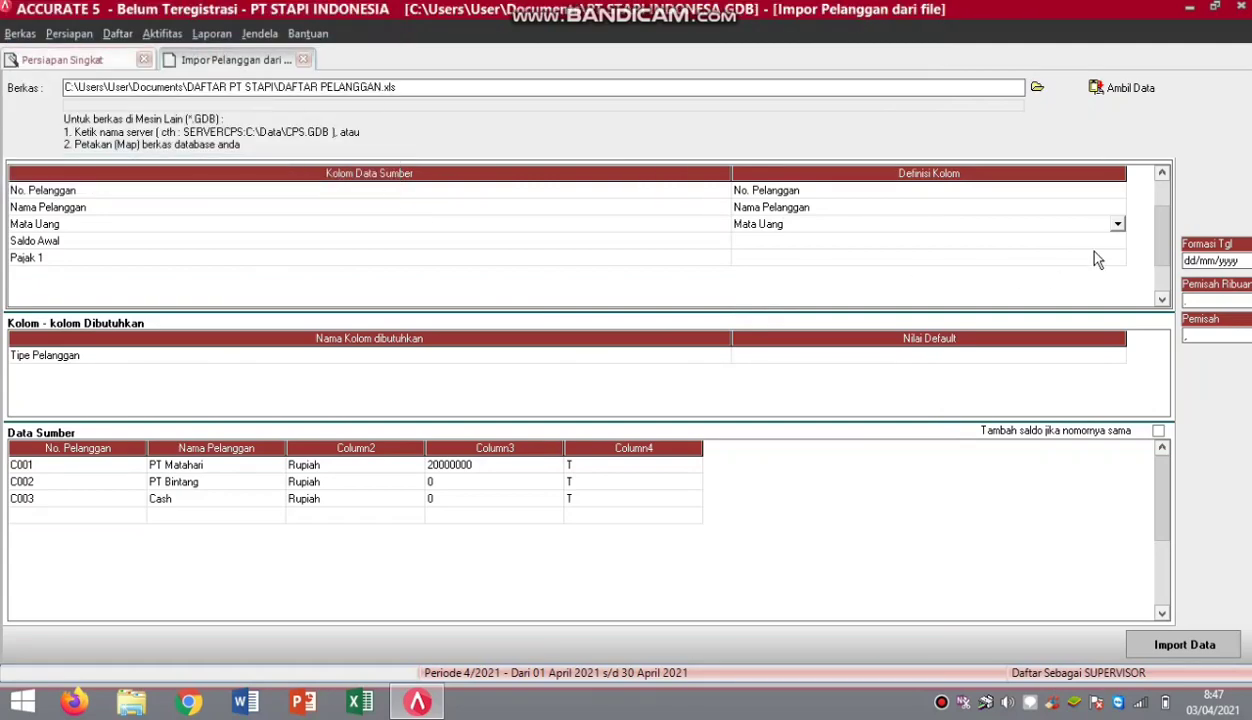
# Map the balance column to Saldo Awal.
pyautogui.click(1114, 243)
pyautogui.click(1117, 243)
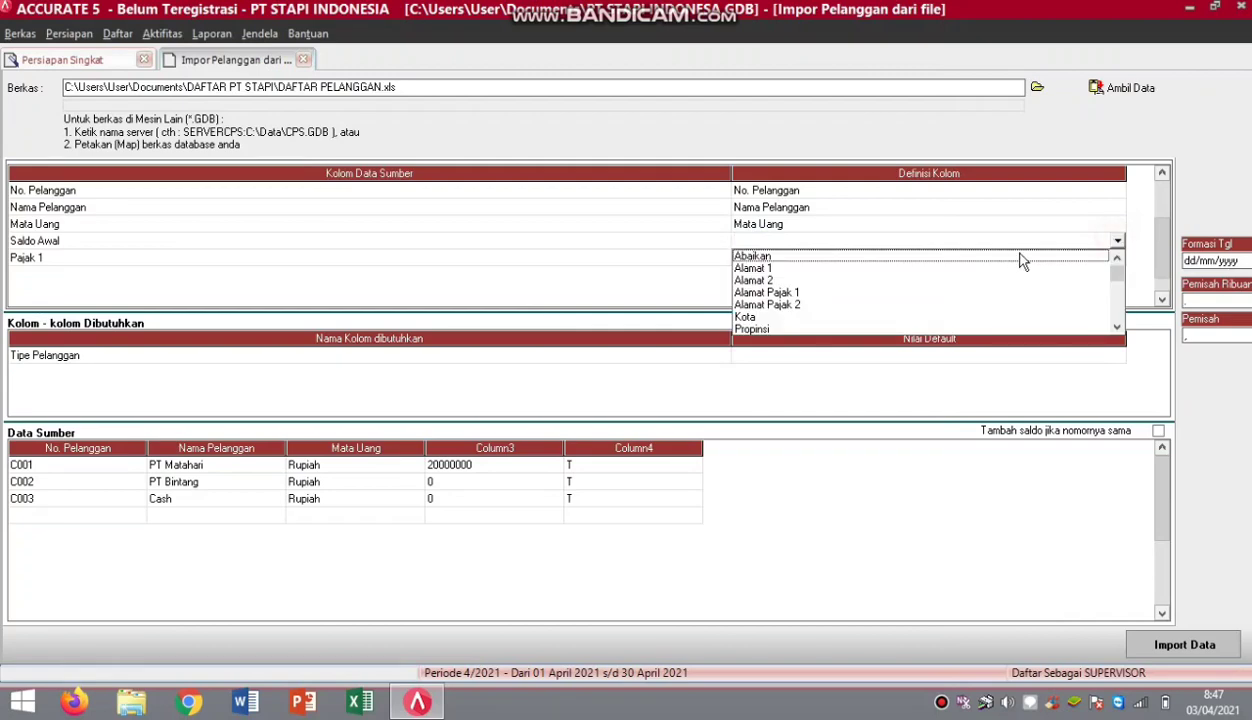
pyautogui.moveTo(1117, 266)
pyautogui.mouseDown()
pyautogui.moveTo(1119, 294)
pyautogui.moveTo(1118, 282)
pyautogui.mouseUp()
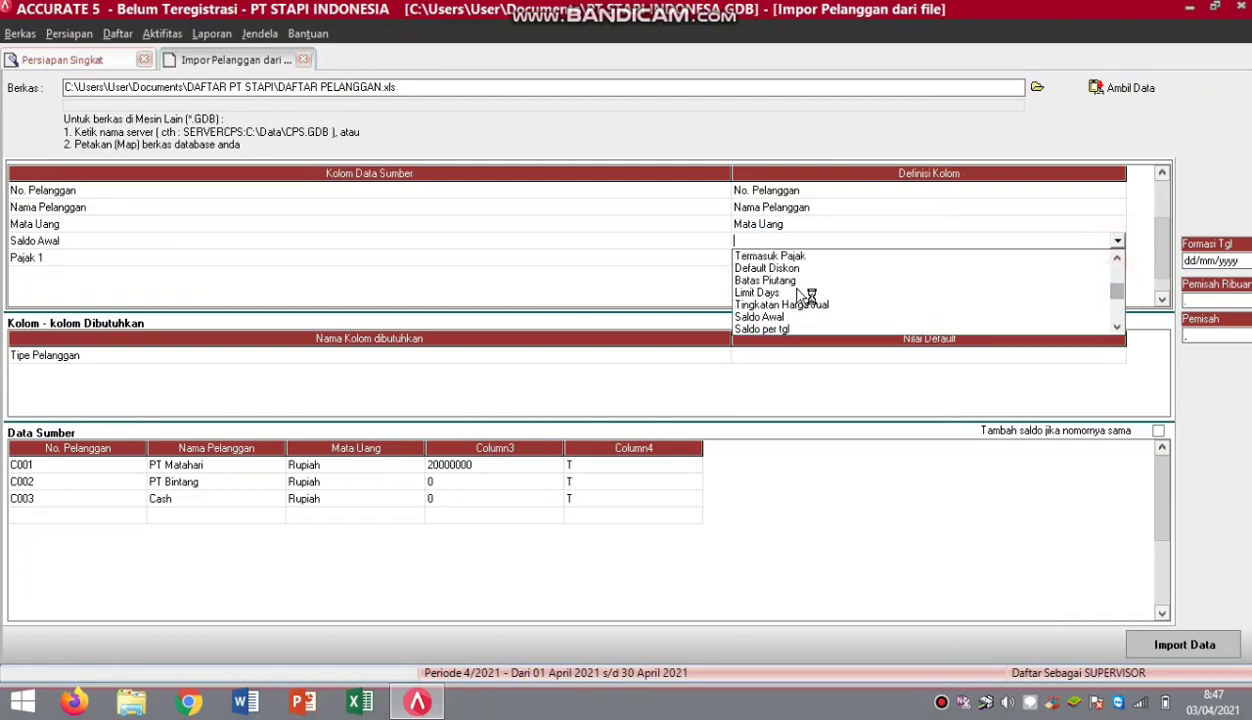
pyautogui.click(758, 314)
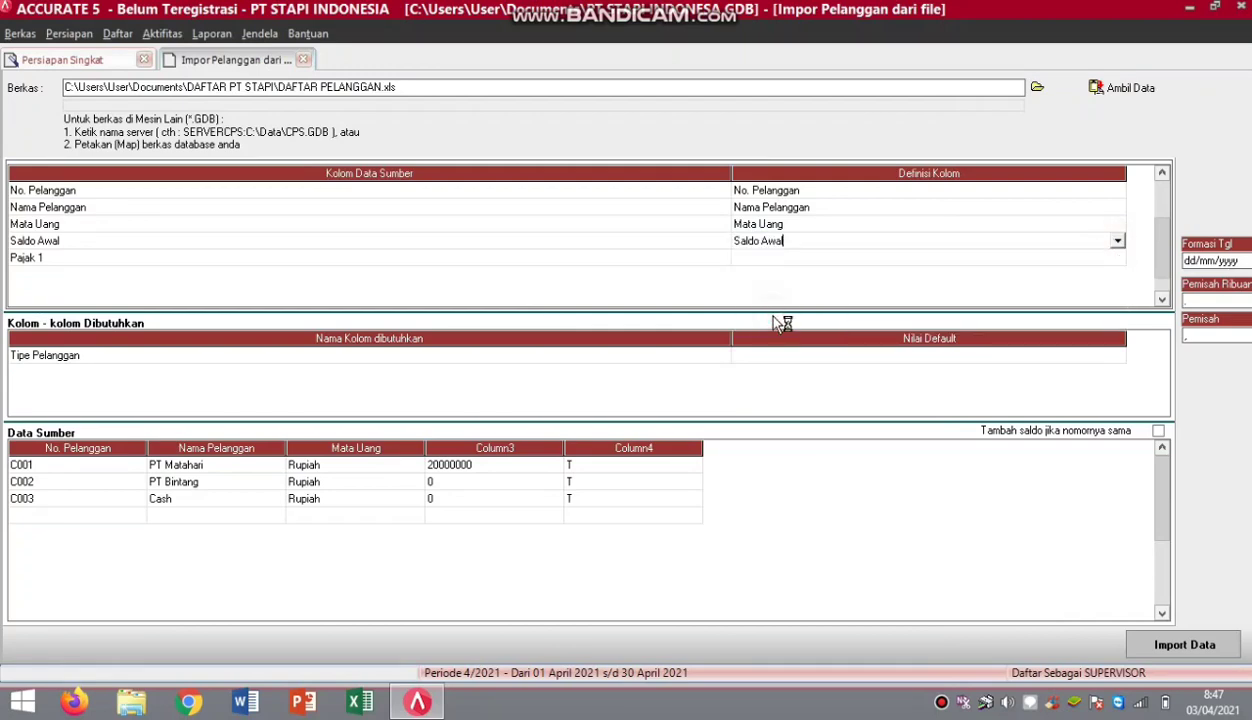
# Map the Pajak 1 column to Pajak pertama, defining tax code T as PPN.
pyautogui.click(1117, 258)
pyautogui.click(1117, 258)
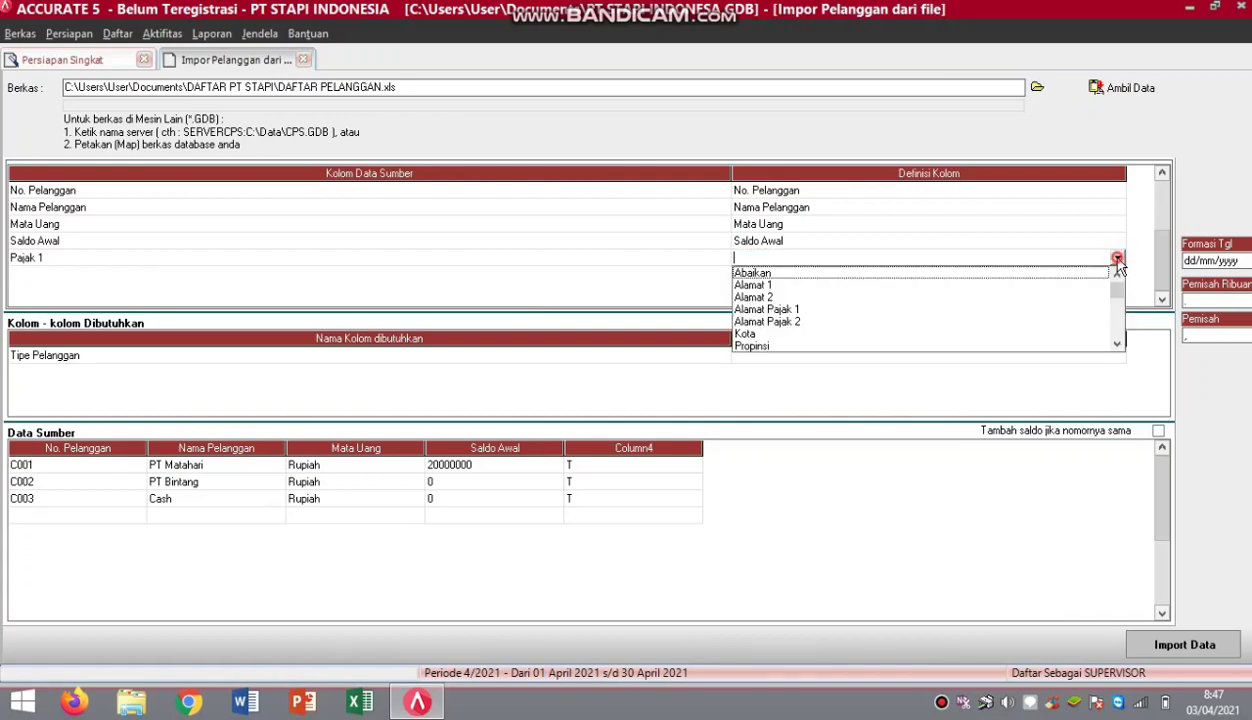
pyautogui.moveTo(1117, 272); pyautogui.dragTo(1120, 304)
pyautogui.scroll(-2, 1118, 305)
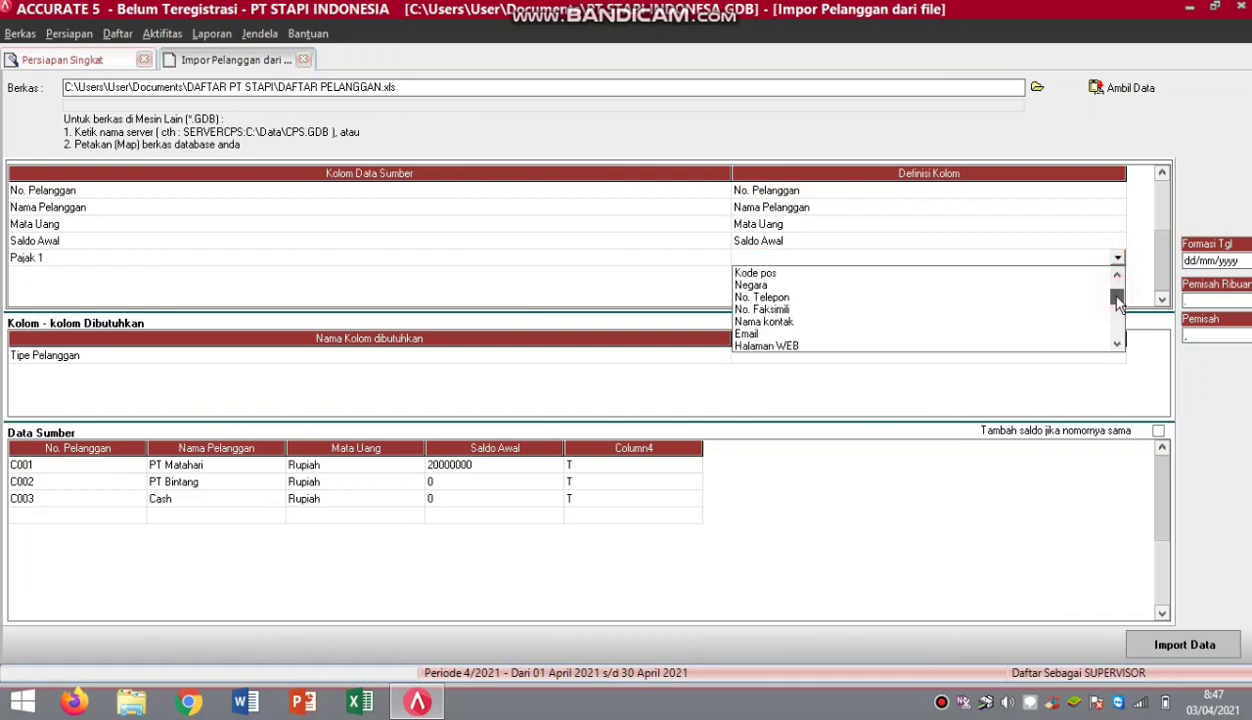
pyautogui.moveTo(1117, 303); pyautogui.dragTo(1117, 306)
pyautogui.click(752, 298)
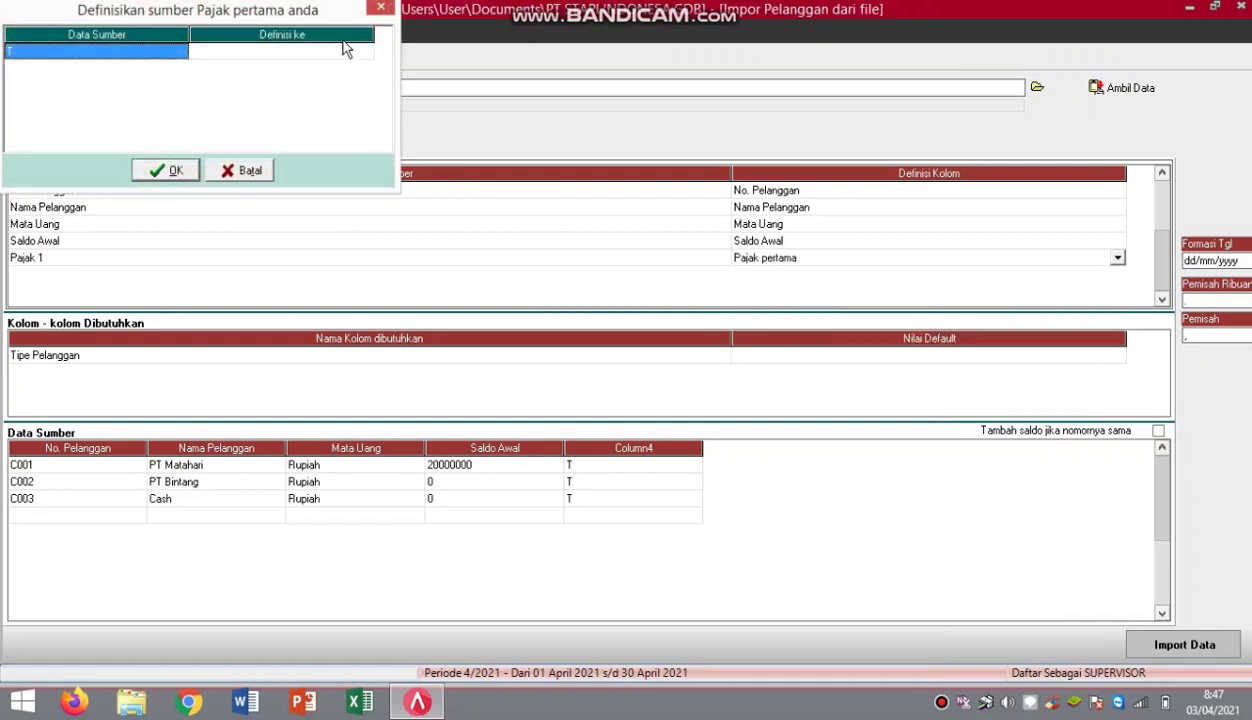
pyautogui.click(366, 55)
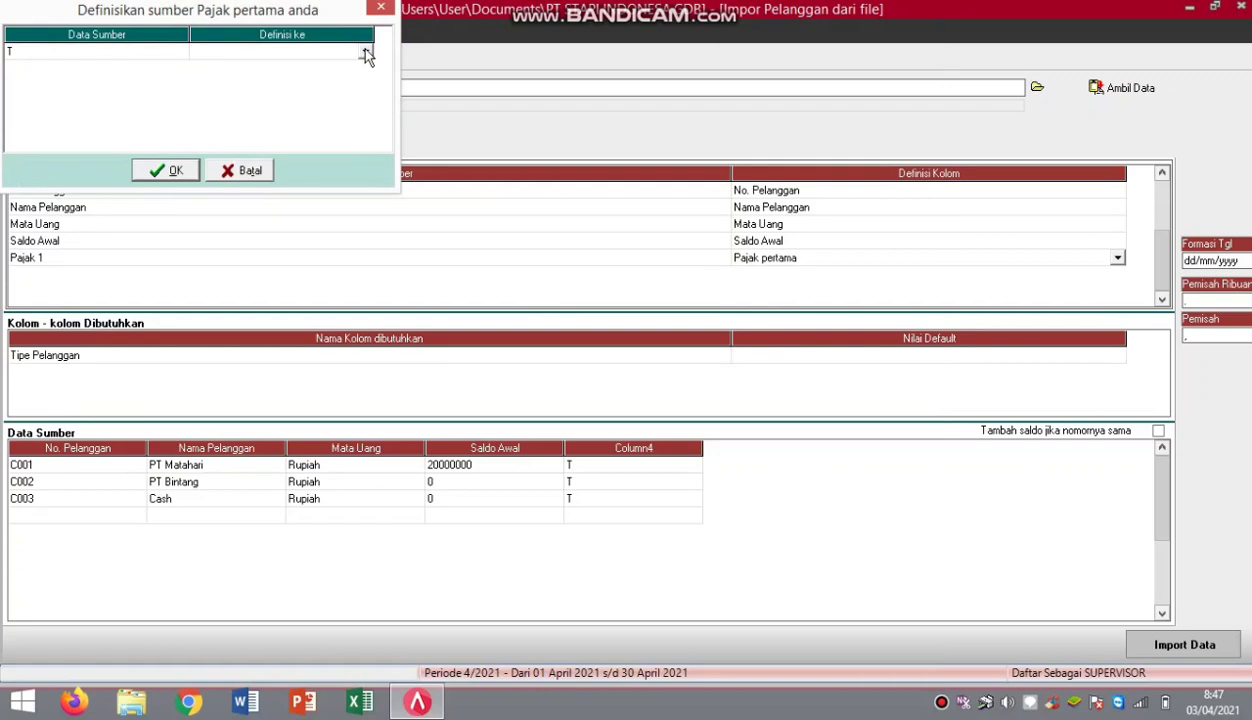
pyautogui.click(366, 52)
pyautogui.click(335, 72)
pyautogui.click(174, 170)
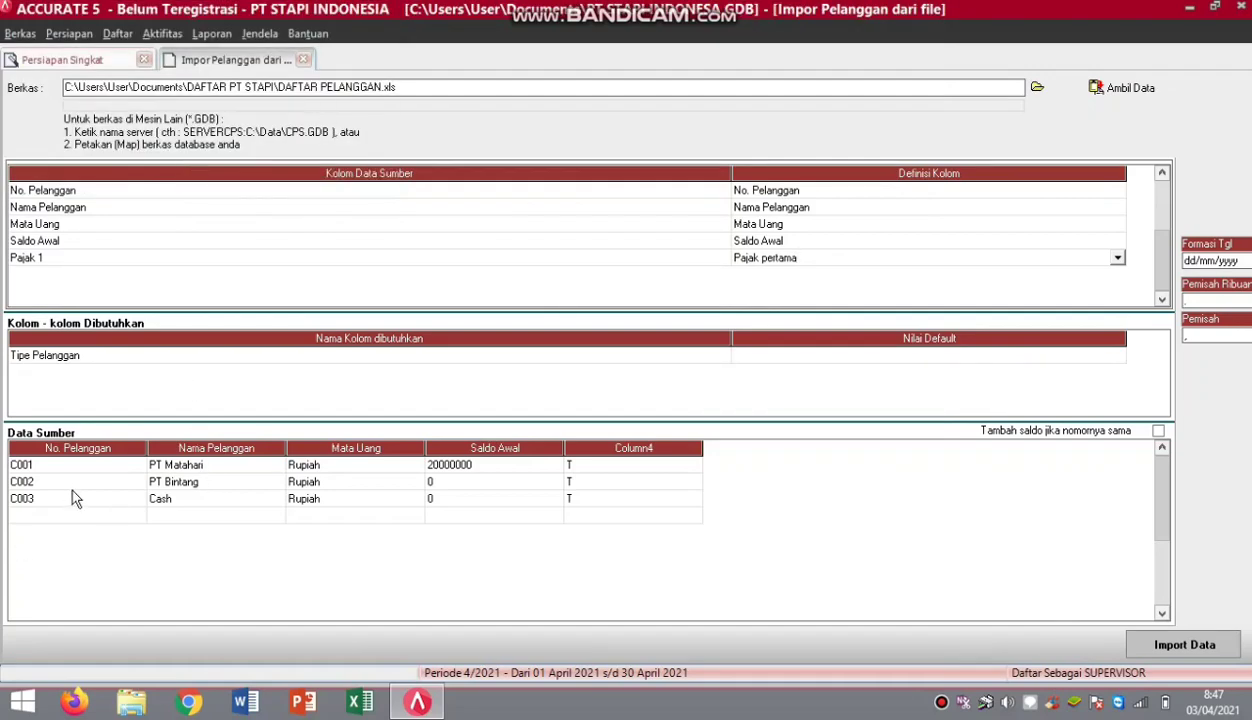
# Delete the empty trailing row from the customer source data.
pyautogui.rightClick(86, 515)
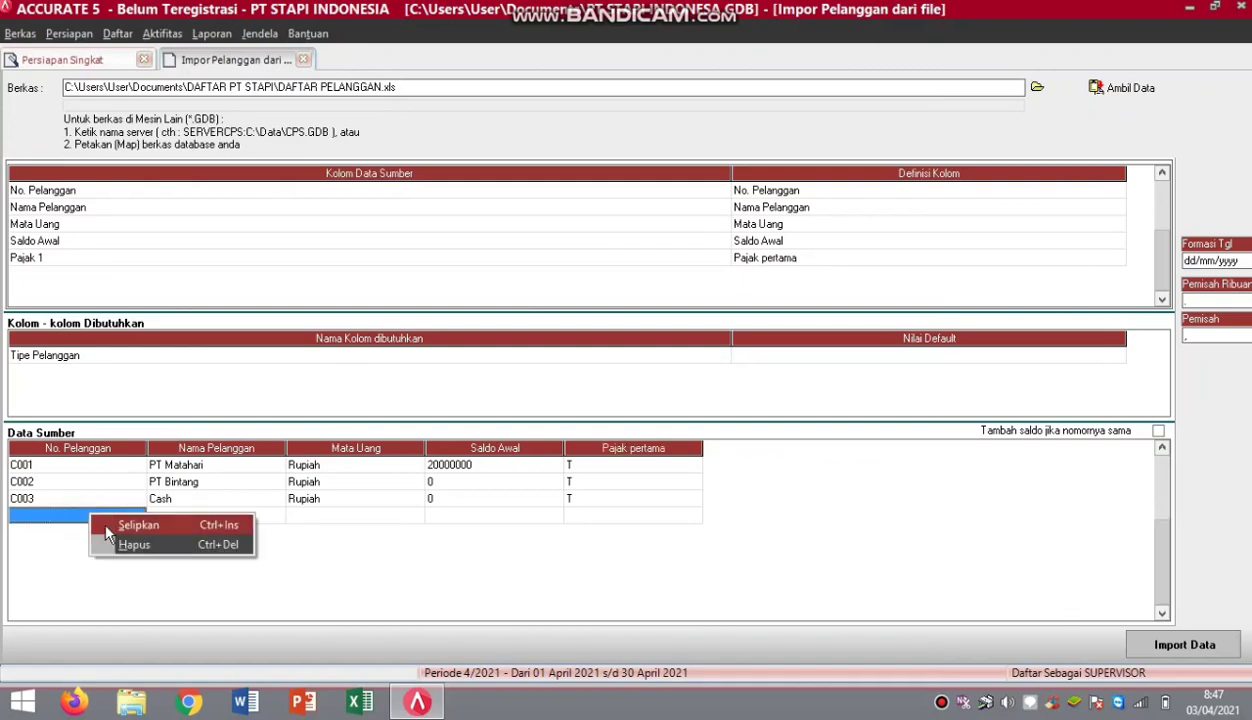
pyautogui.click(115, 545)
pyautogui.click(591, 397)
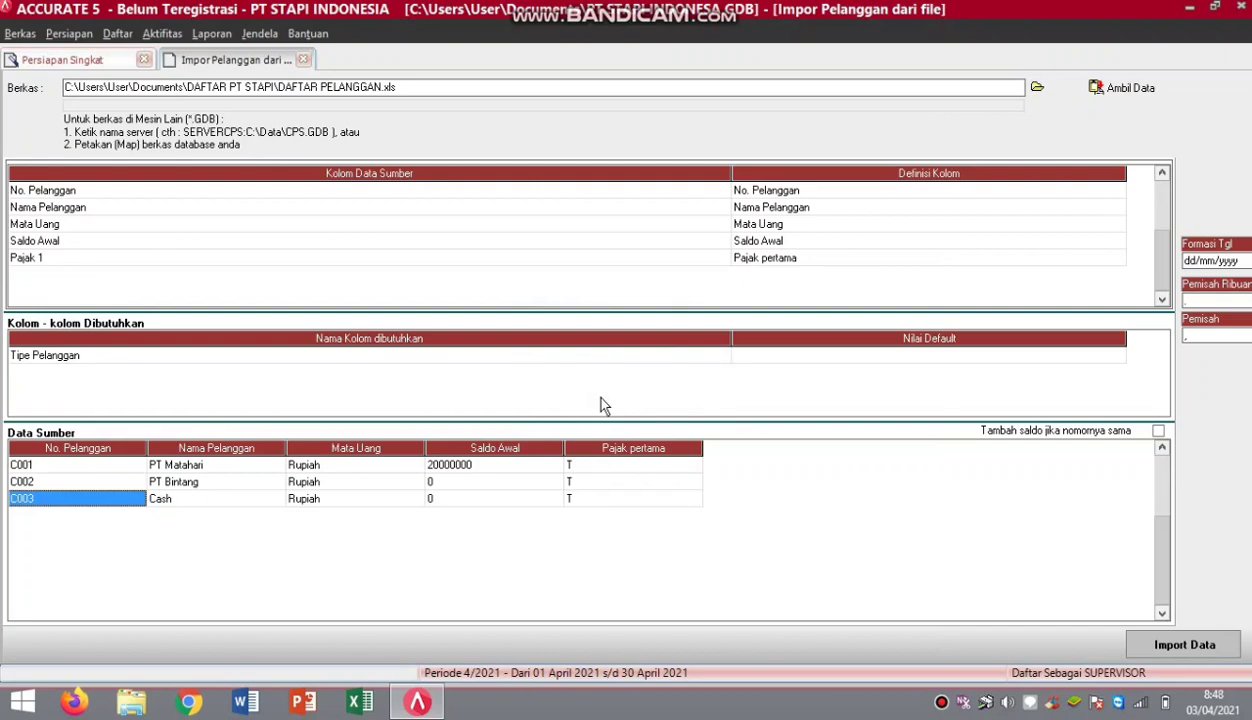
# Set default customer type Umum and import customers C001–C003 with 0 failures.
pyautogui.click(1118, 357)
pyautogui.click(1119, 358)
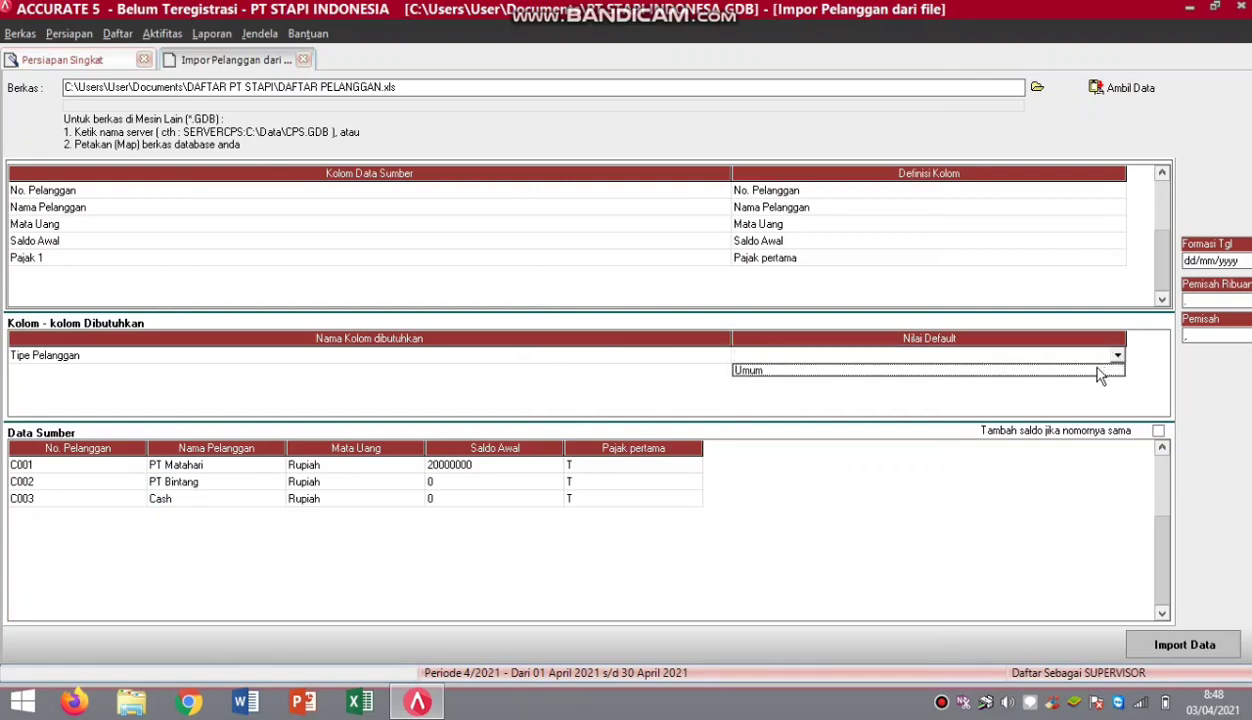
pyautogui.click(1097, 369)
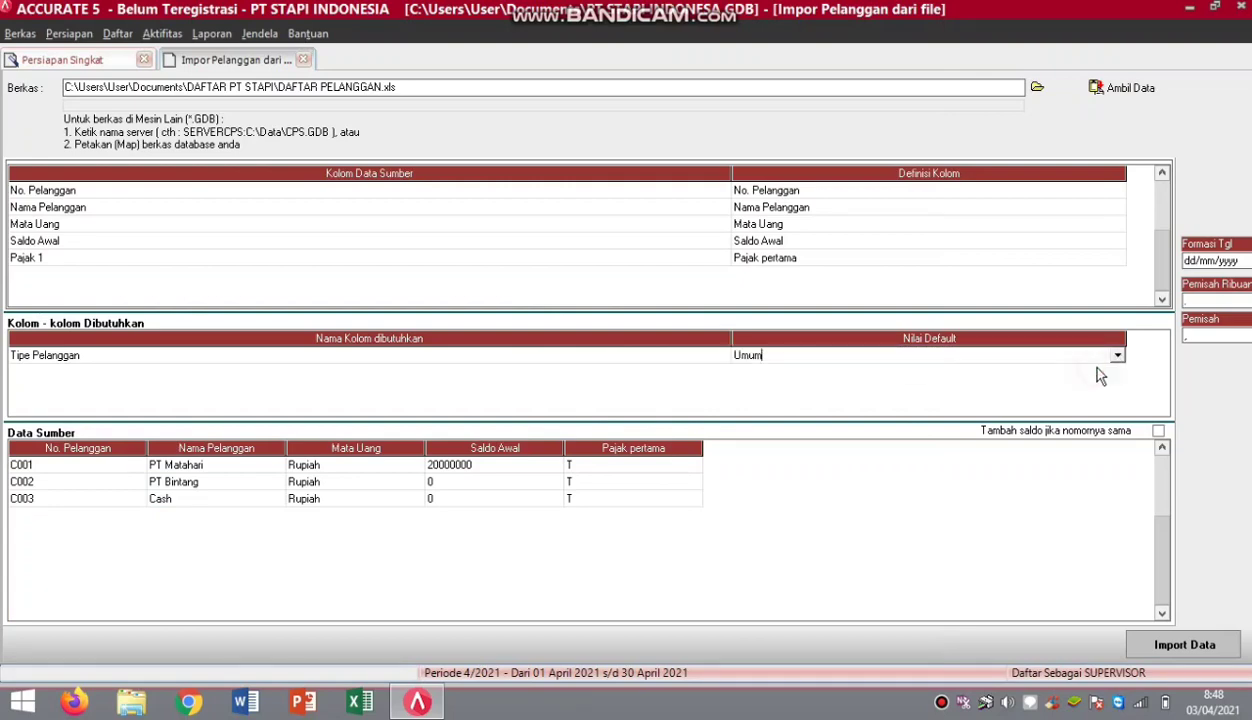
pyautogui.click(1186, 646)
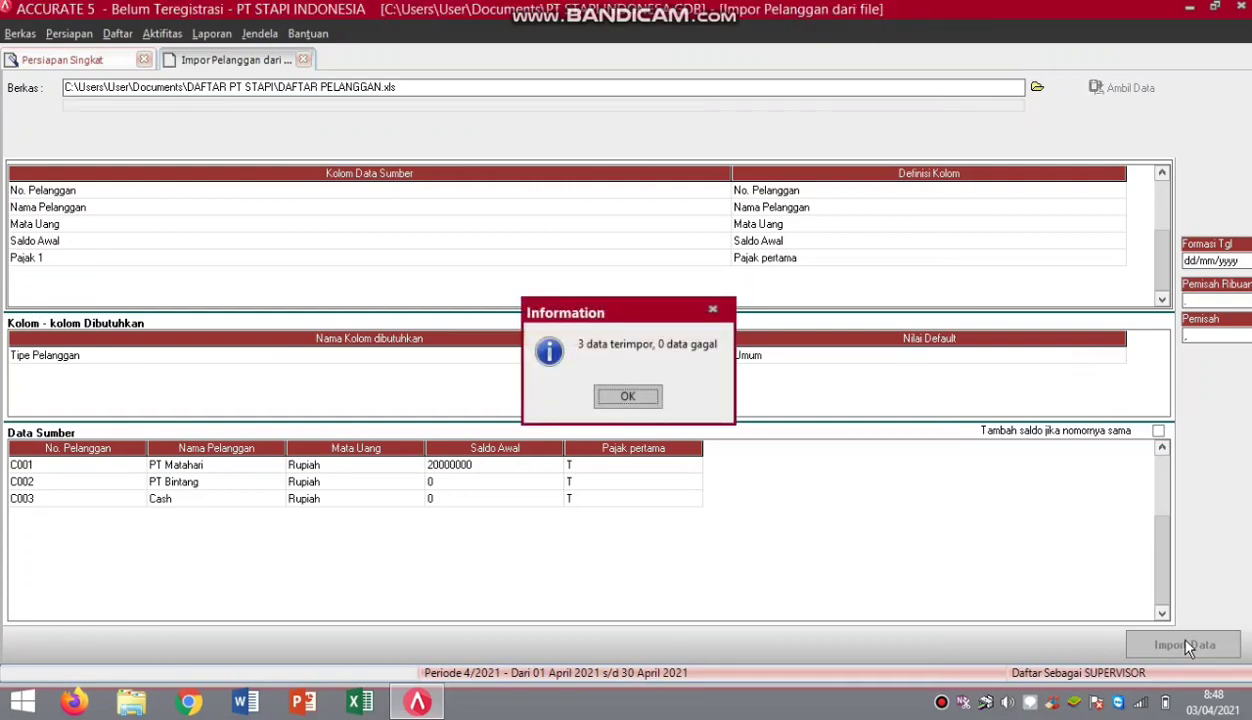
pyautogui.click(618, 396)
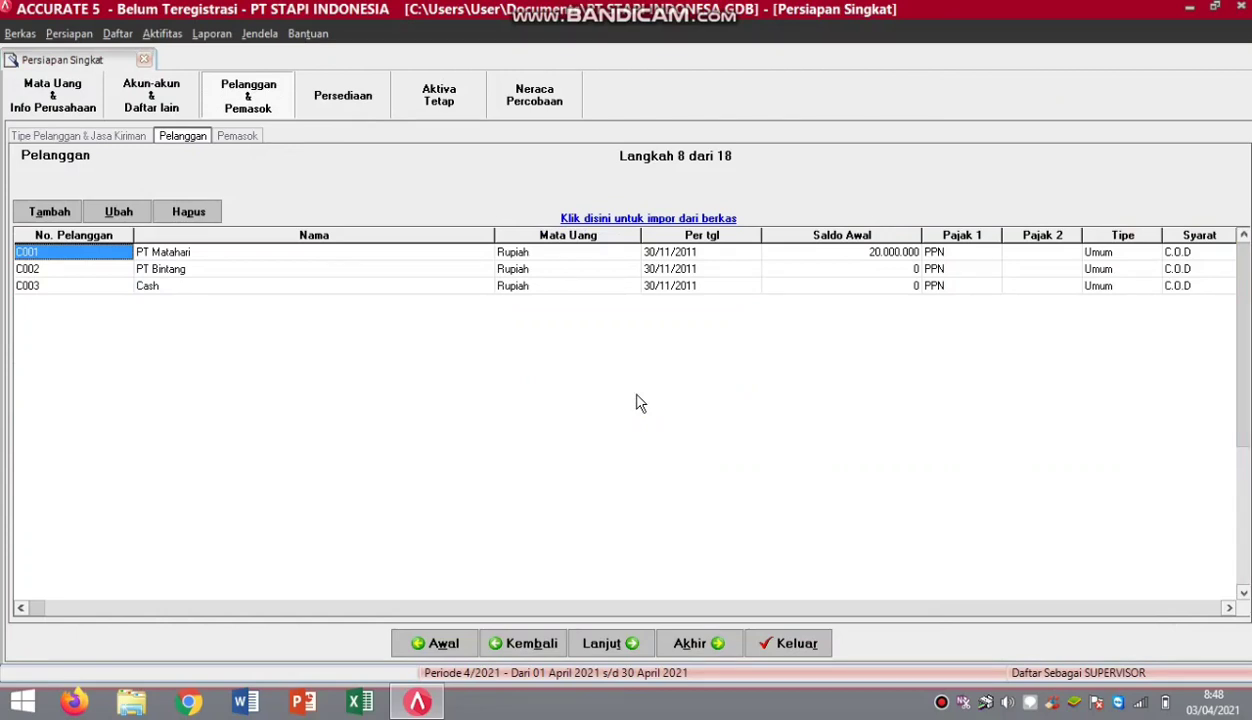
# At step 9 Pemasok, pick the Excel file DAFTAR PEMASOK.xls and load its rows for import.
pyautogui.click(607, 644)
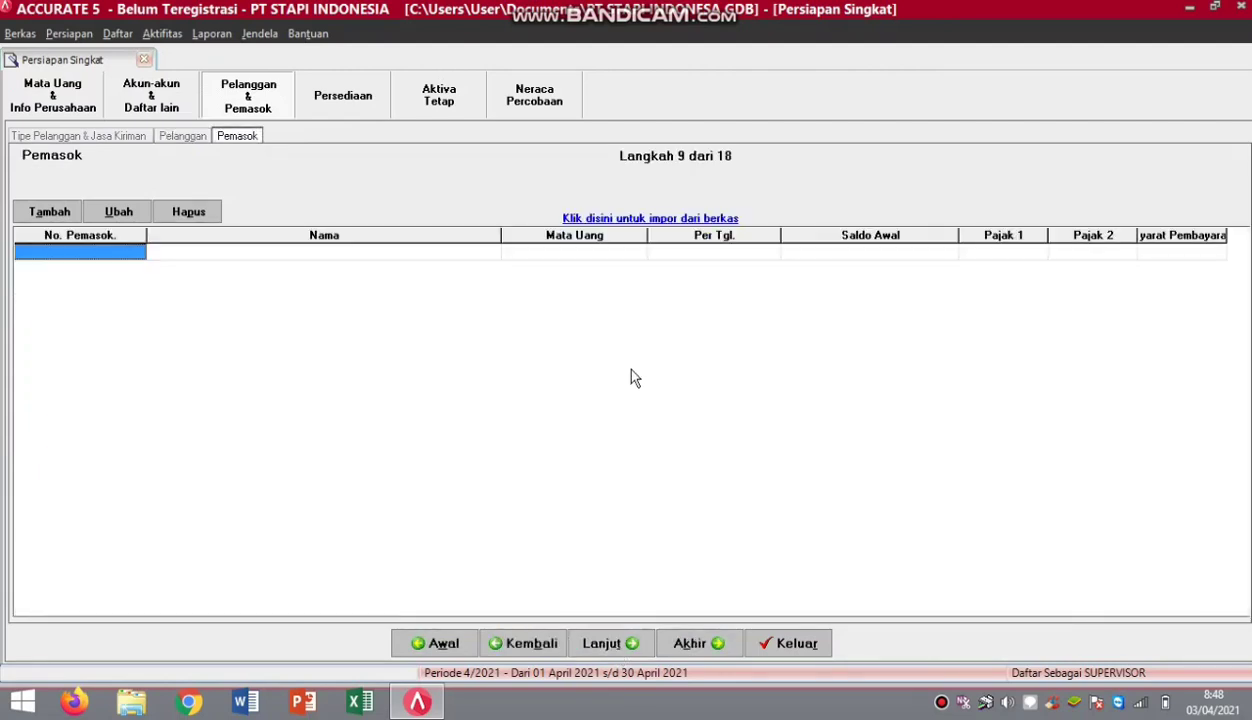
pyautogui.click(598, 218)
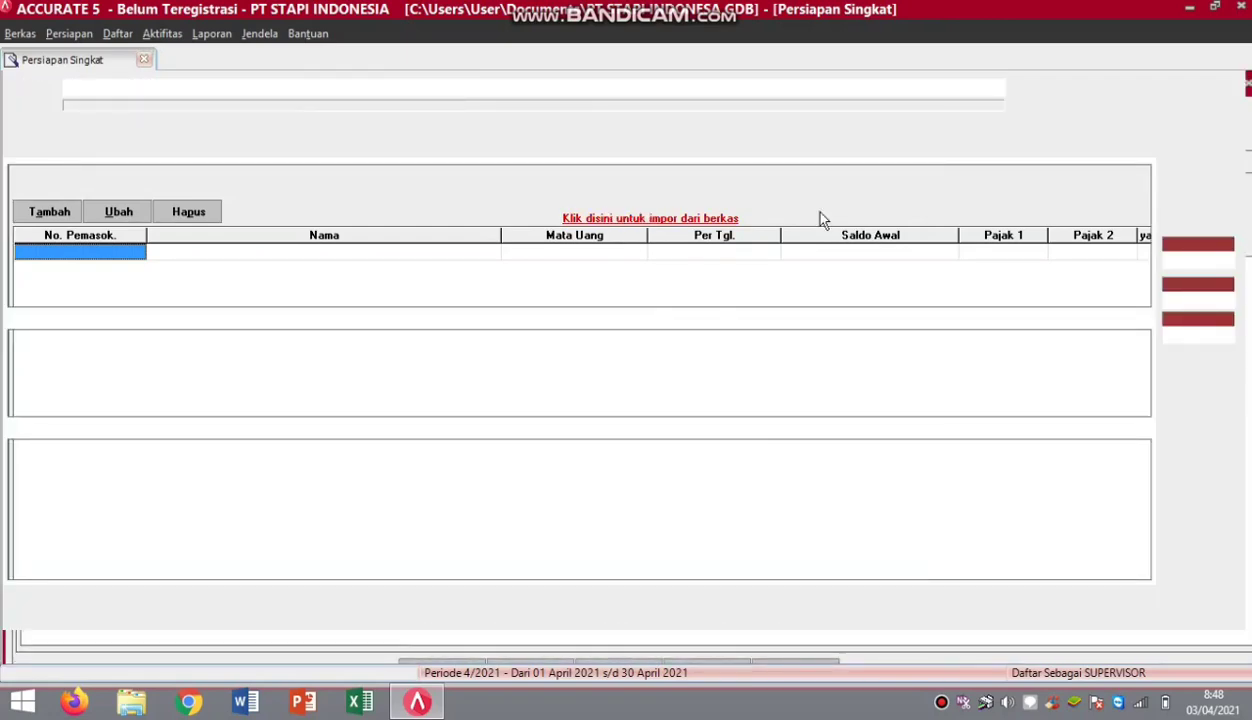
pyautogui.click(1036, 88)
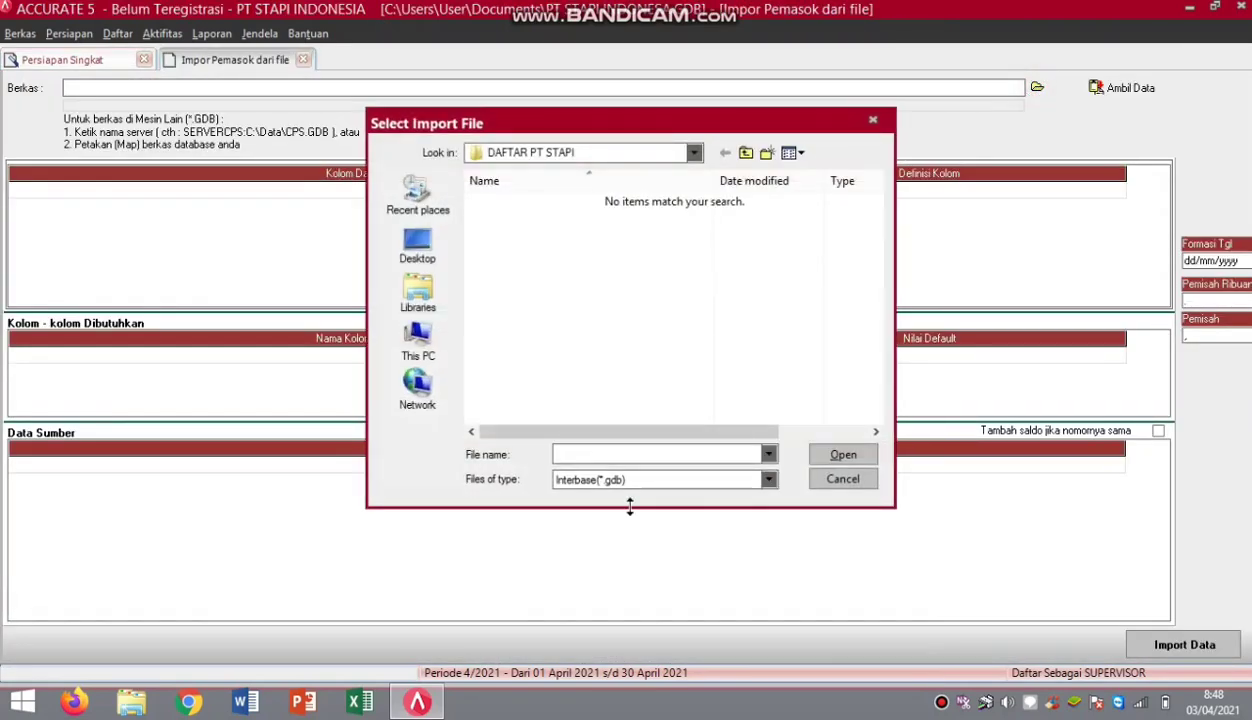
pyautogui.click(766, 479)
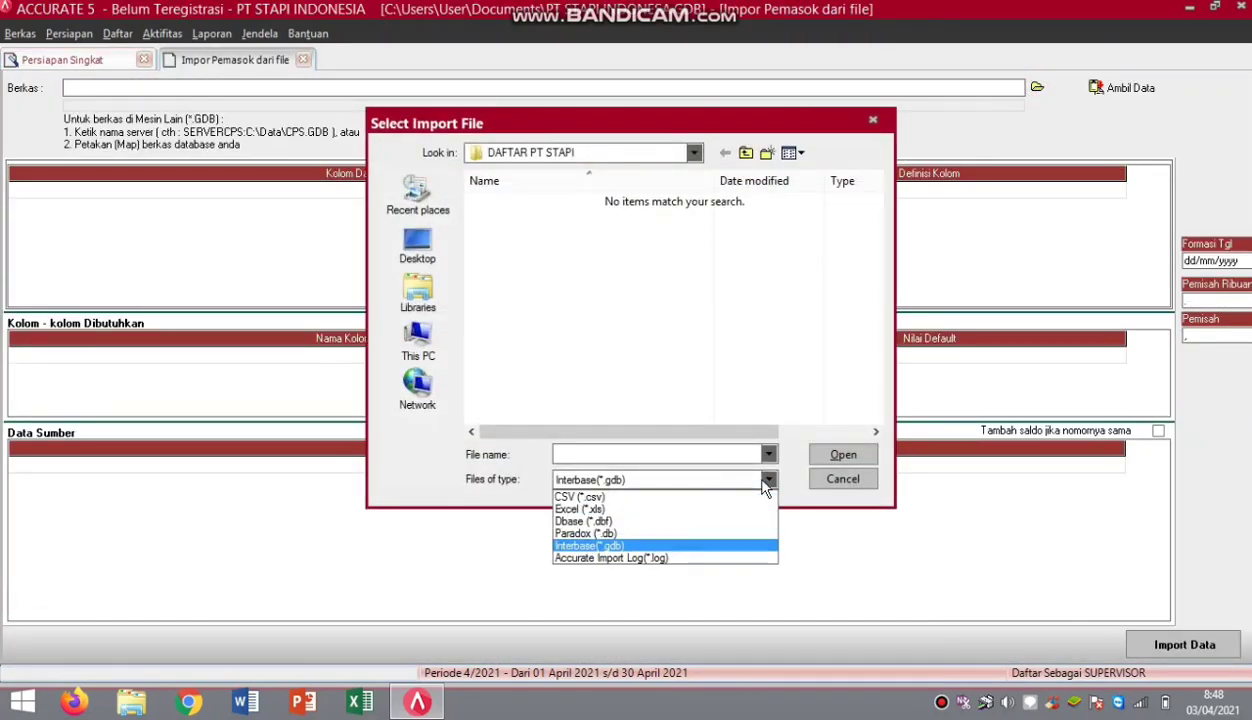
pyautogui.click(690, 510)
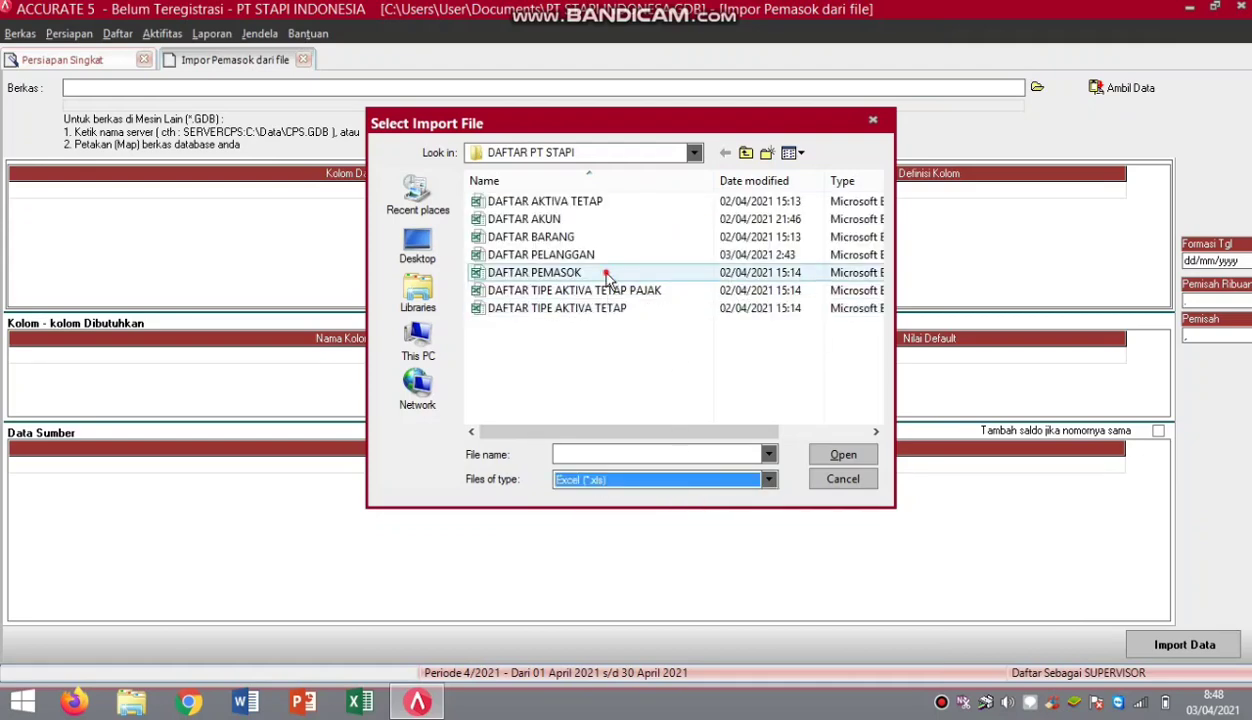
pyautogui.click(646, 272)
pyautogui.click(840, 452)
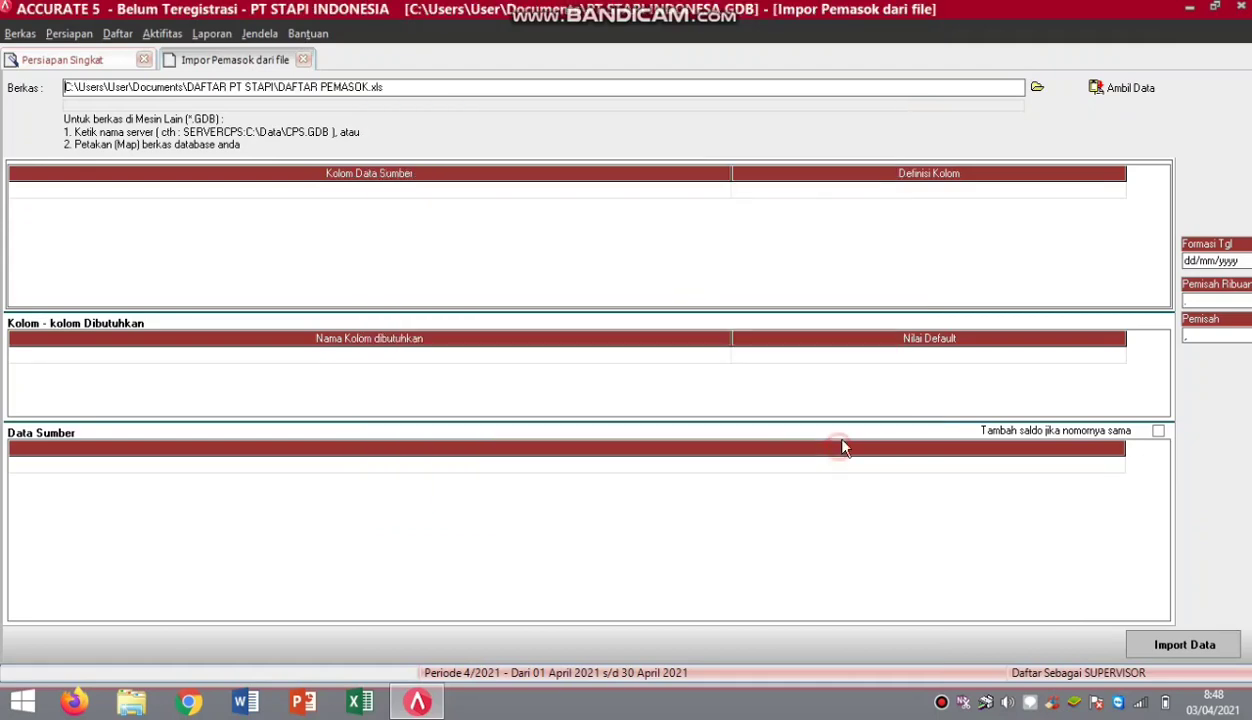
pyautogui.click(1110, 91)
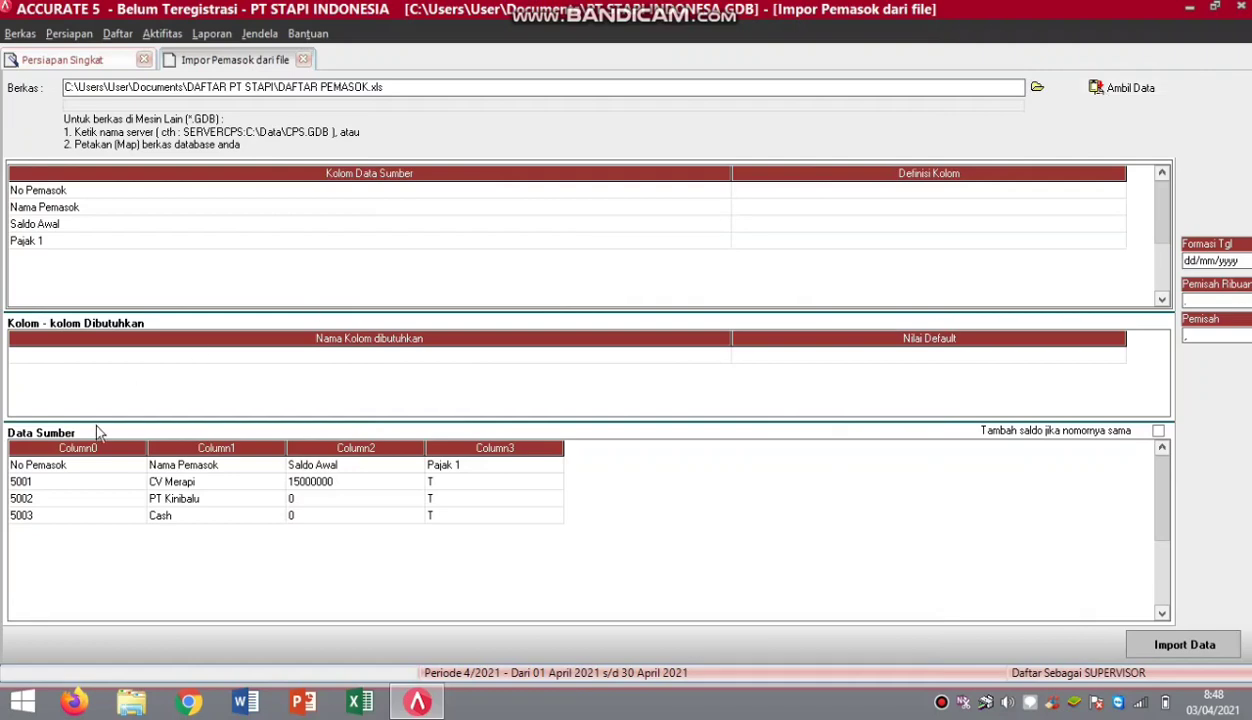
# Delete the No Pemasok header row from the supplier source data.
pyautogui.click(85, 468)
pyautogui.rightClick(85, 468)
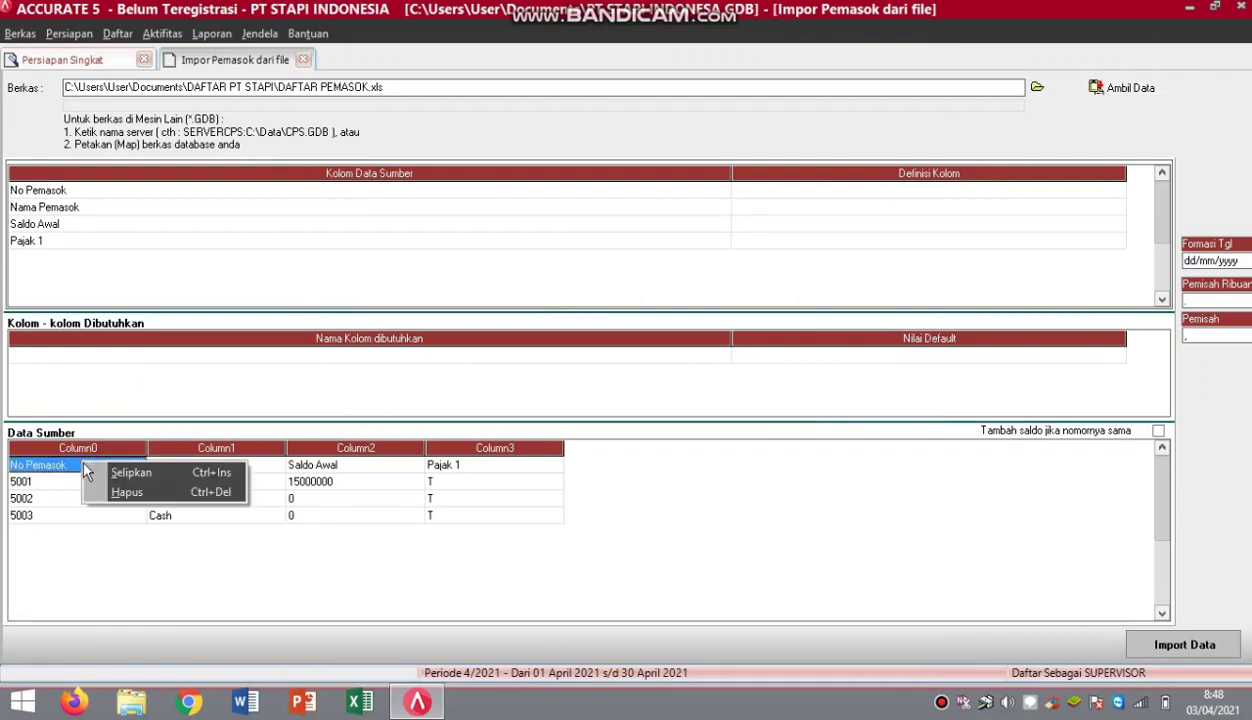
pyautogui.click(110, 495)
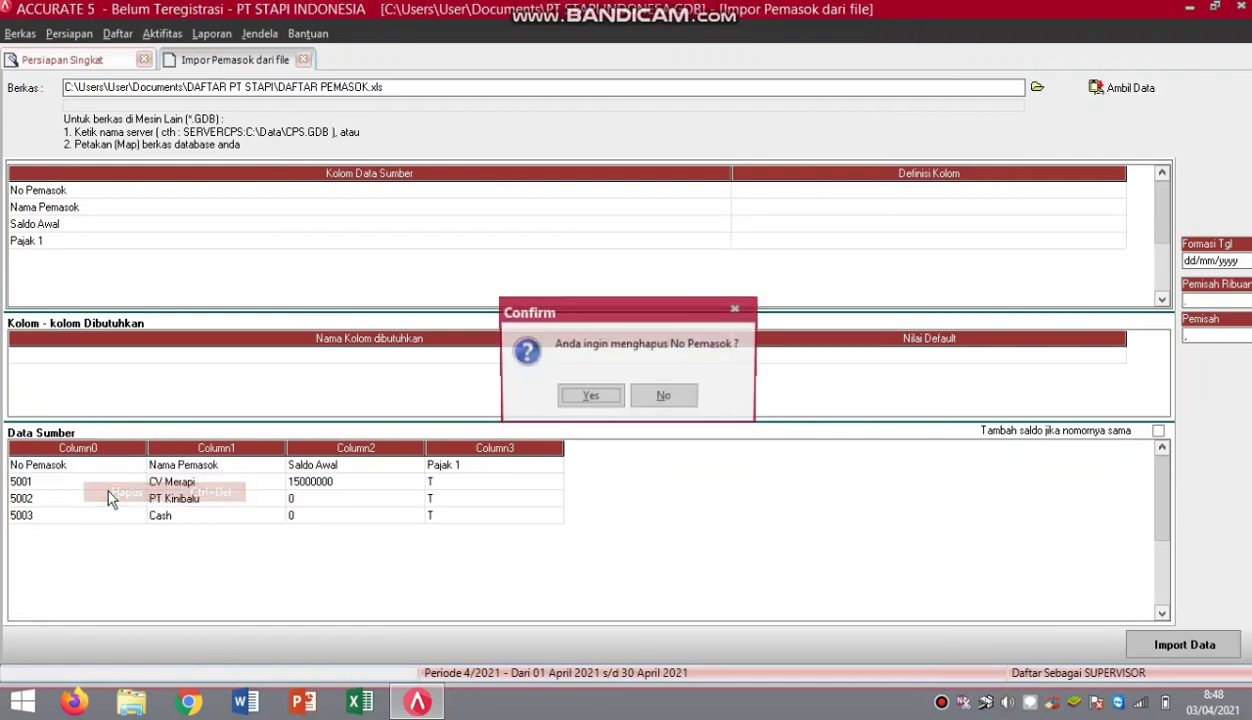
pyautogui.click(569, 400)
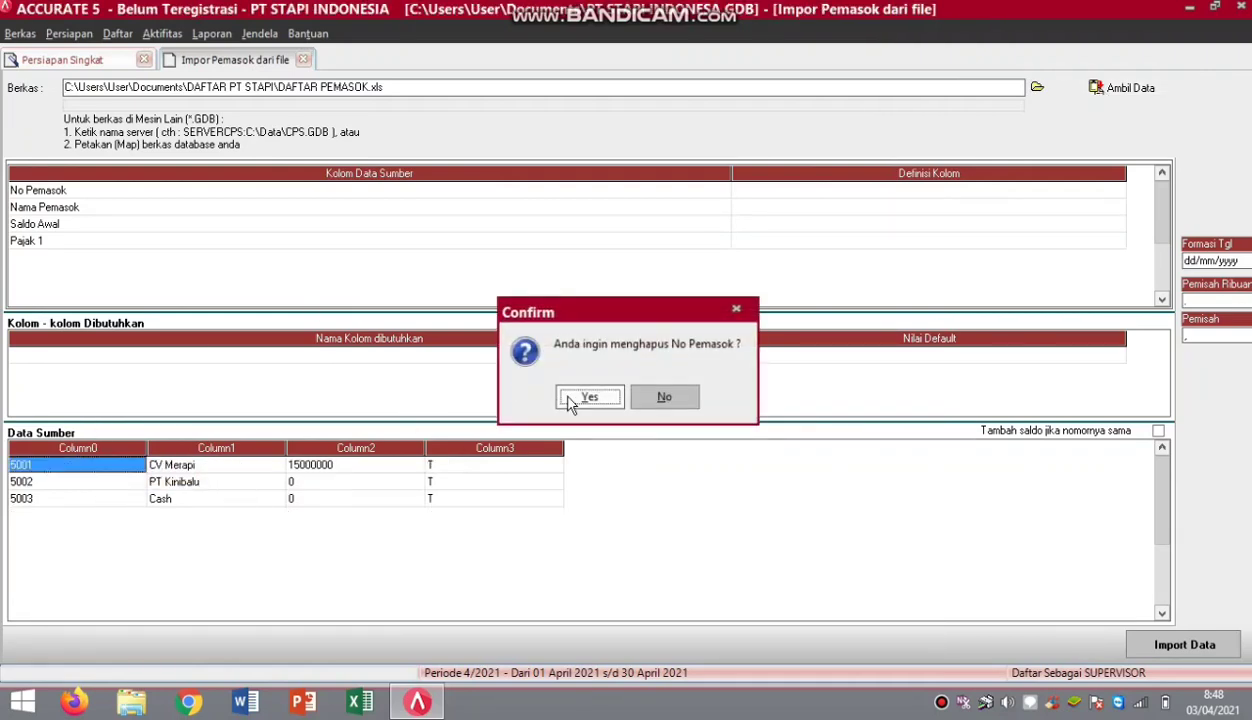
# Map the first two columns to No Pemasok and Nama Pemasok.
pyautogui.click(1118, 196)
pyautogui.click(1118, 196)
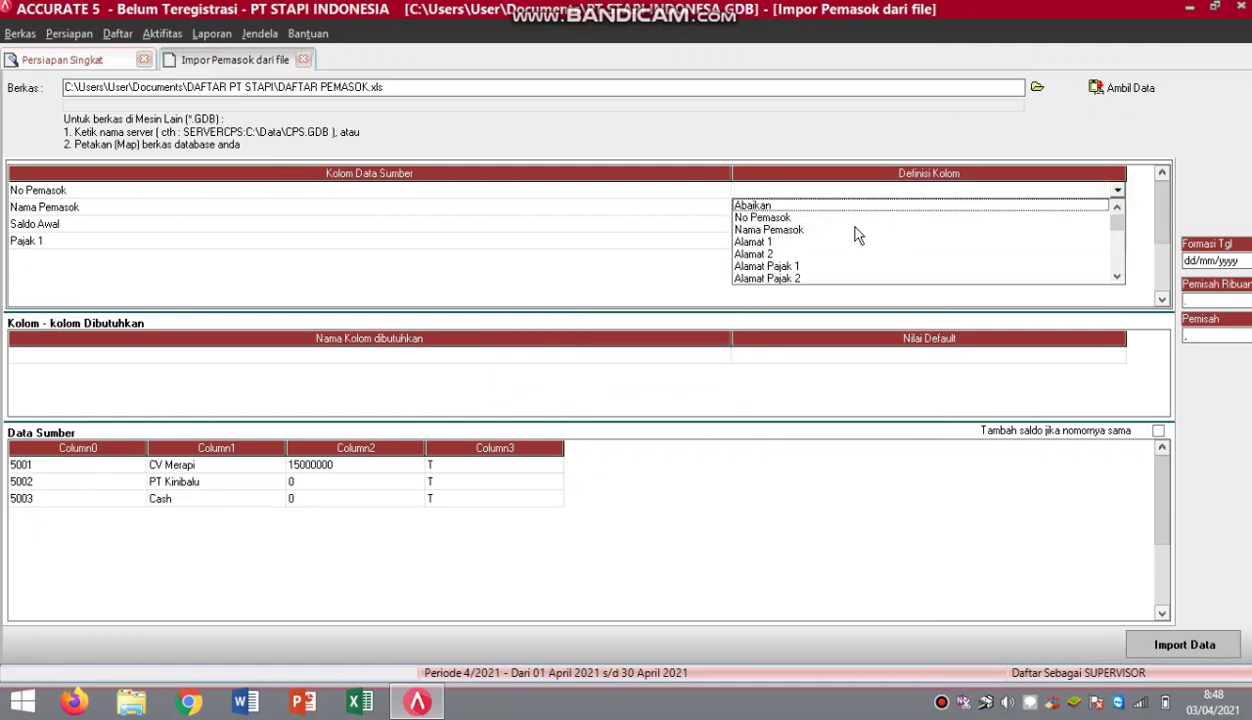
pyautogui.click(762, 217)
pyautogui.click(1118, 207)
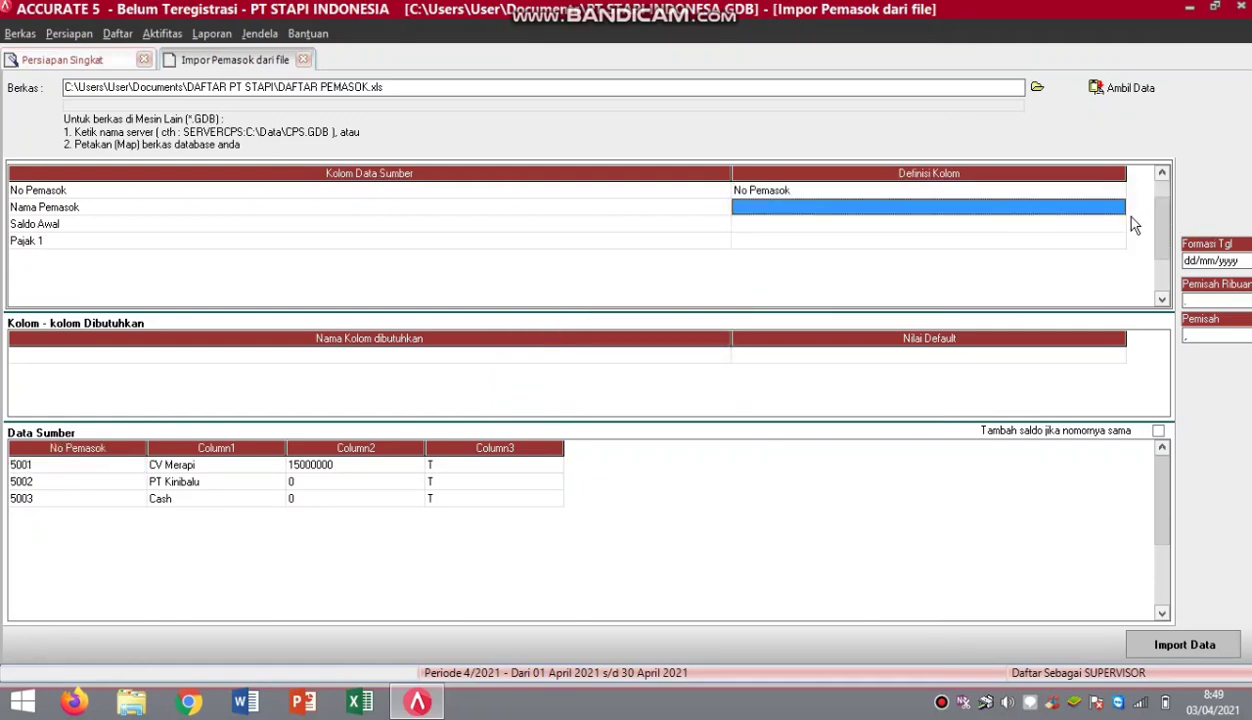
pyautogui.click(1117, 207)
pyautogui.click(800, 234)
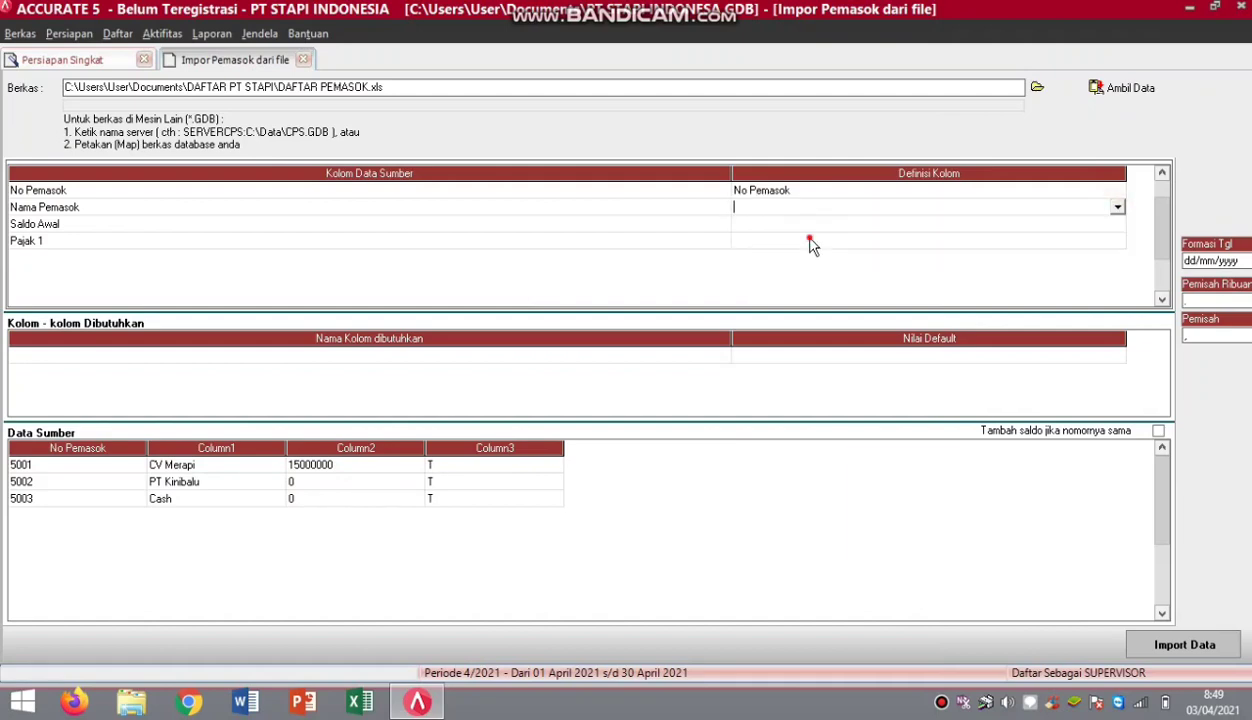
# Map the third column to Saldo Awal.
pyautogui.click(1100, 224)
pyautogui.click(1117, 225)
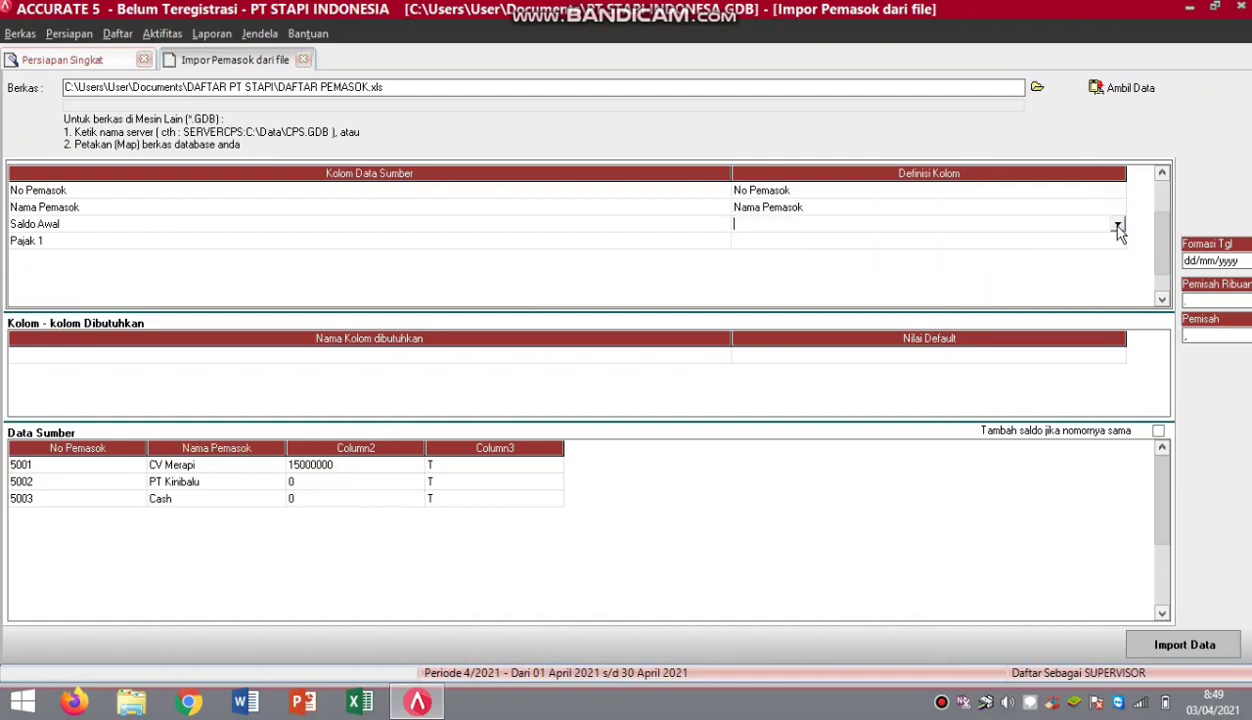
pyautogui.click(1117, 227)
pyautogui.moveTo(1117, 252); pyautogui.dragTo(1117, 290)
pyautogui.click(776, 263)
# Map the Pajak 1 column to Pajak pertama, defining tax code T as PPN.
pyautogui.click(1117, 248)
pyautogui.click(1117, 243)
pyautogui.moveTo(1117, 258); pyautogui.dragTo(1117, 284)
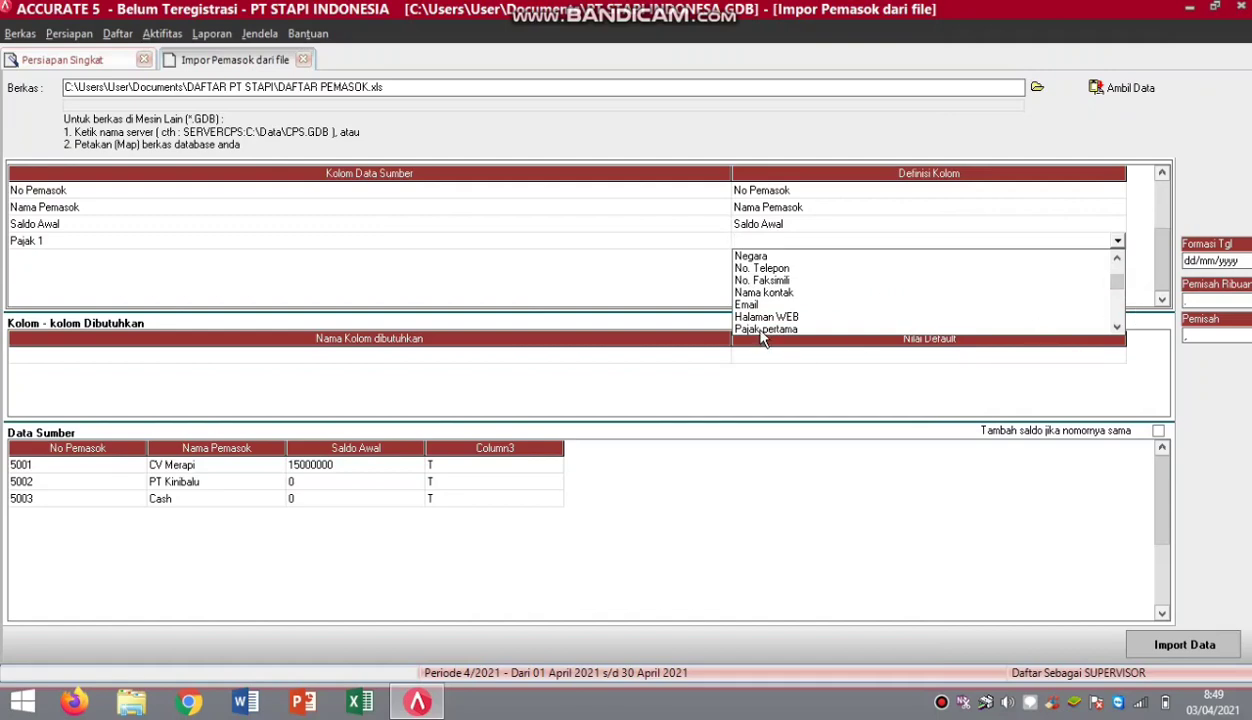
pyautogui.click(752, 329)
pyautogui.click(363, 52)
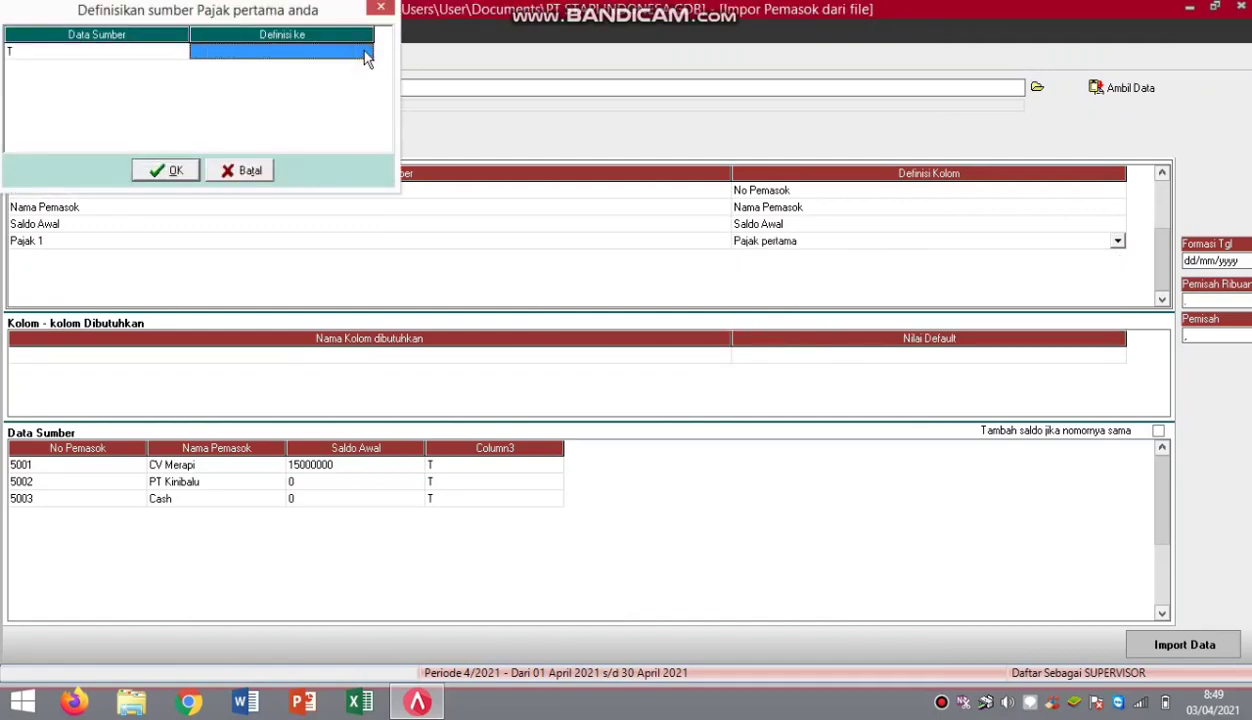
pyautogui.click(365, 51)
pyautogui.click(356, 67)
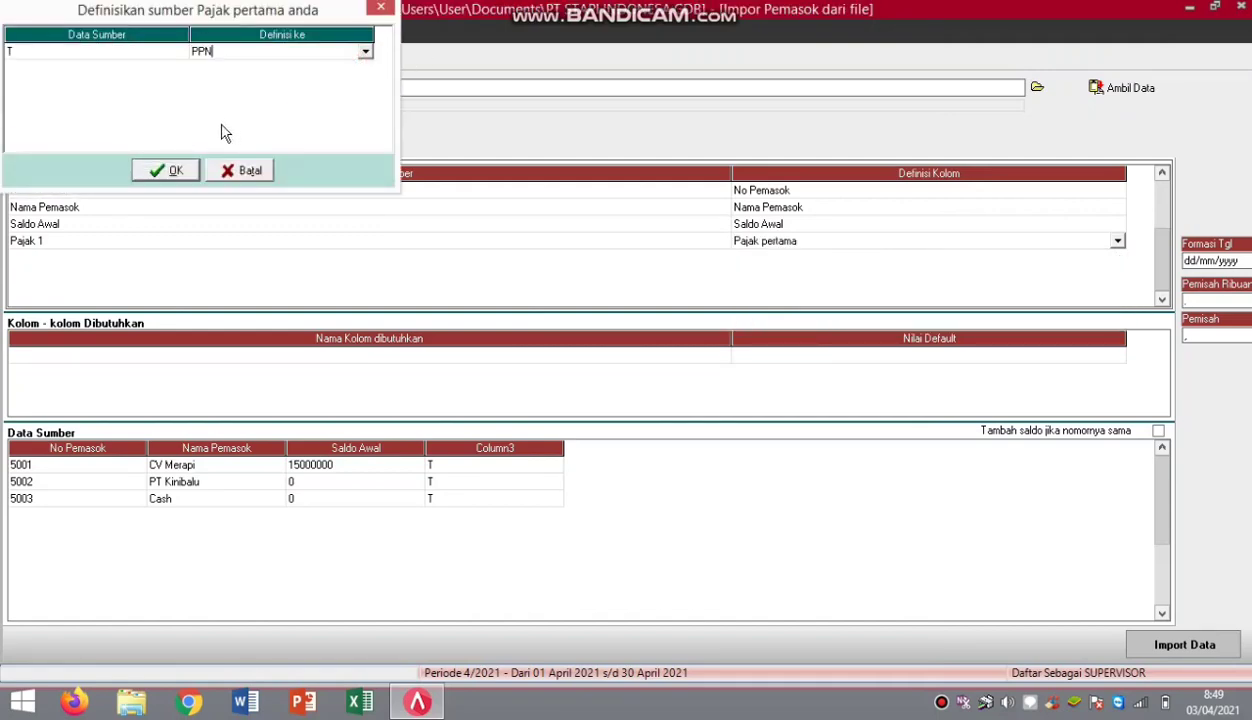
pyautogui.click(178, 169)
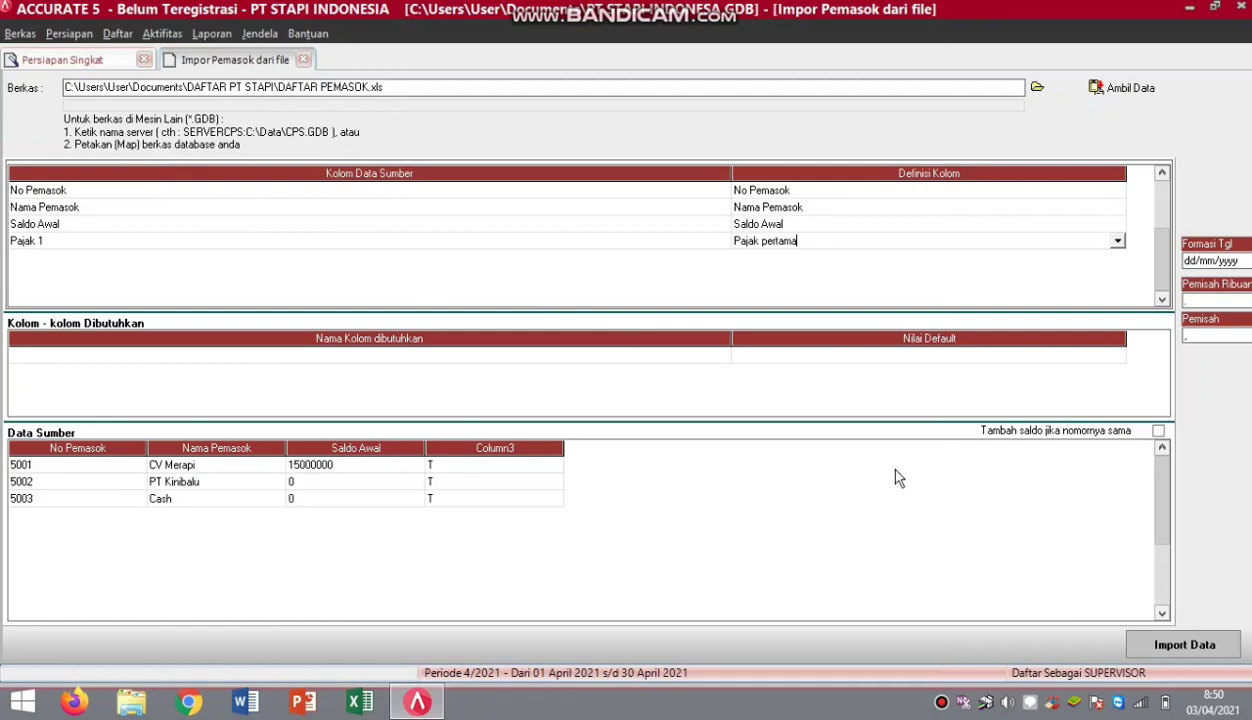
# Import the three suppliers, then advance to step 11, Akun Default Barang.
pyautogui.click(1203, 640)
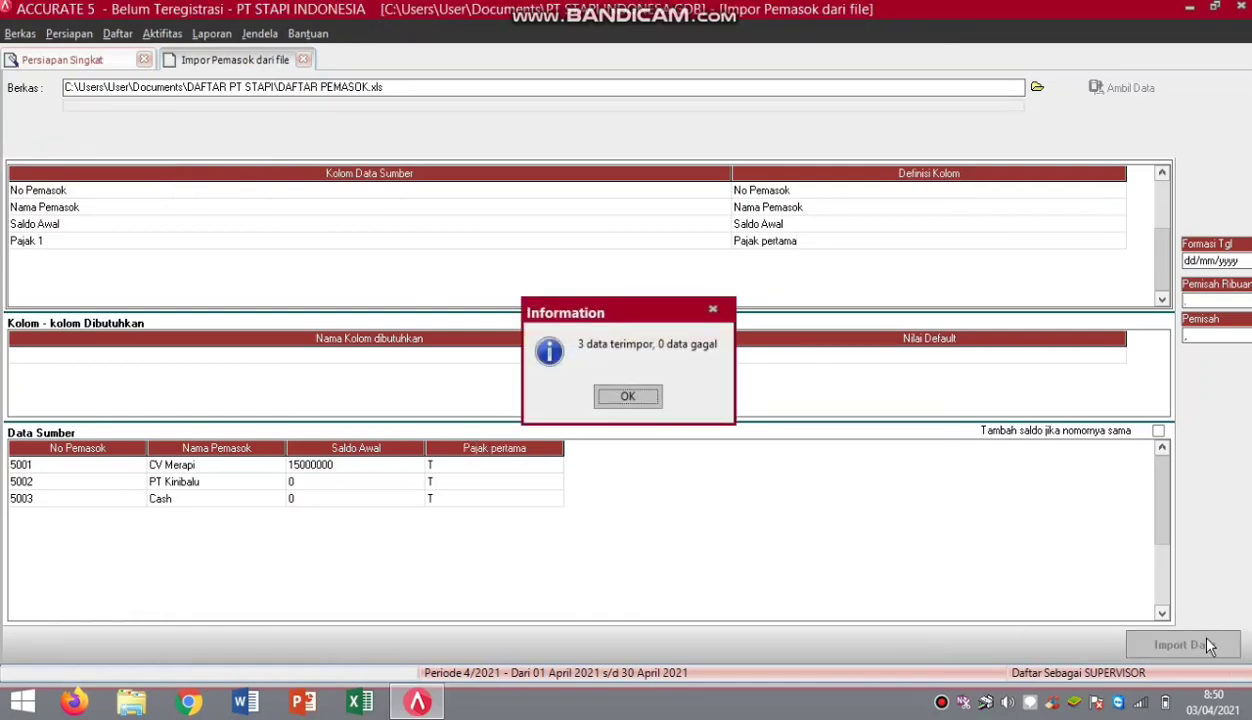
pyautogui.click(630, 397)
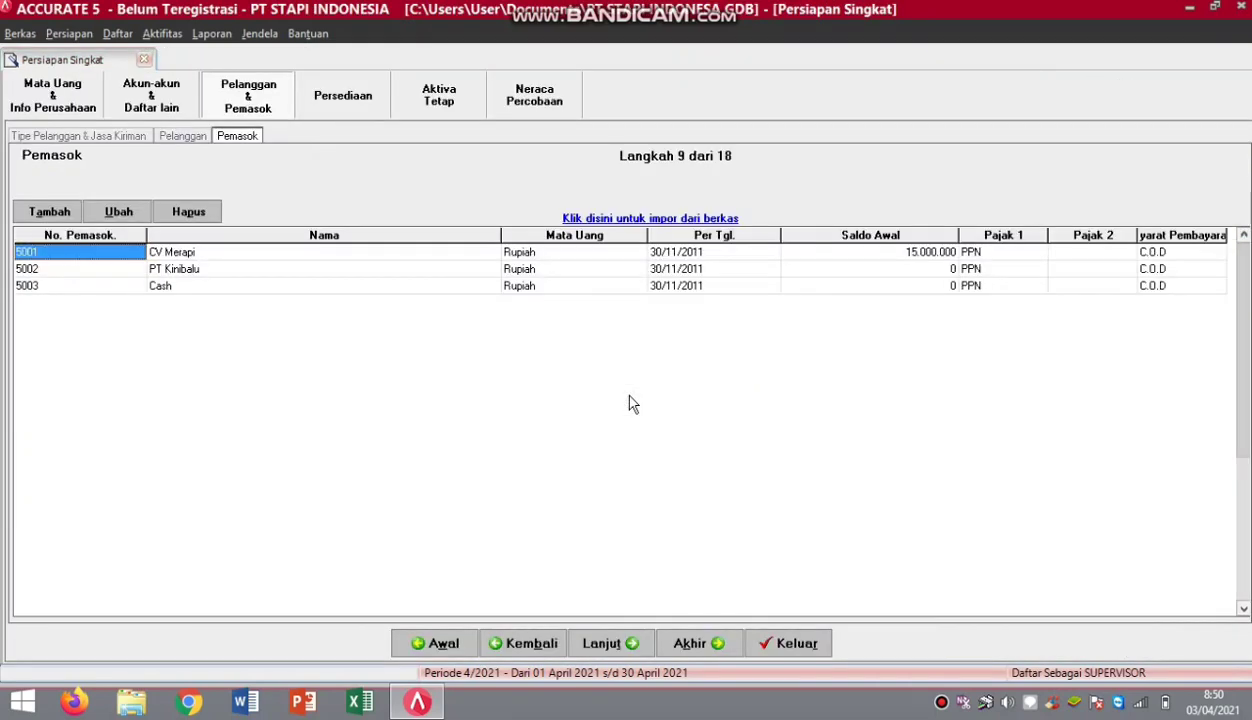
pyautogui.click(618, 645)
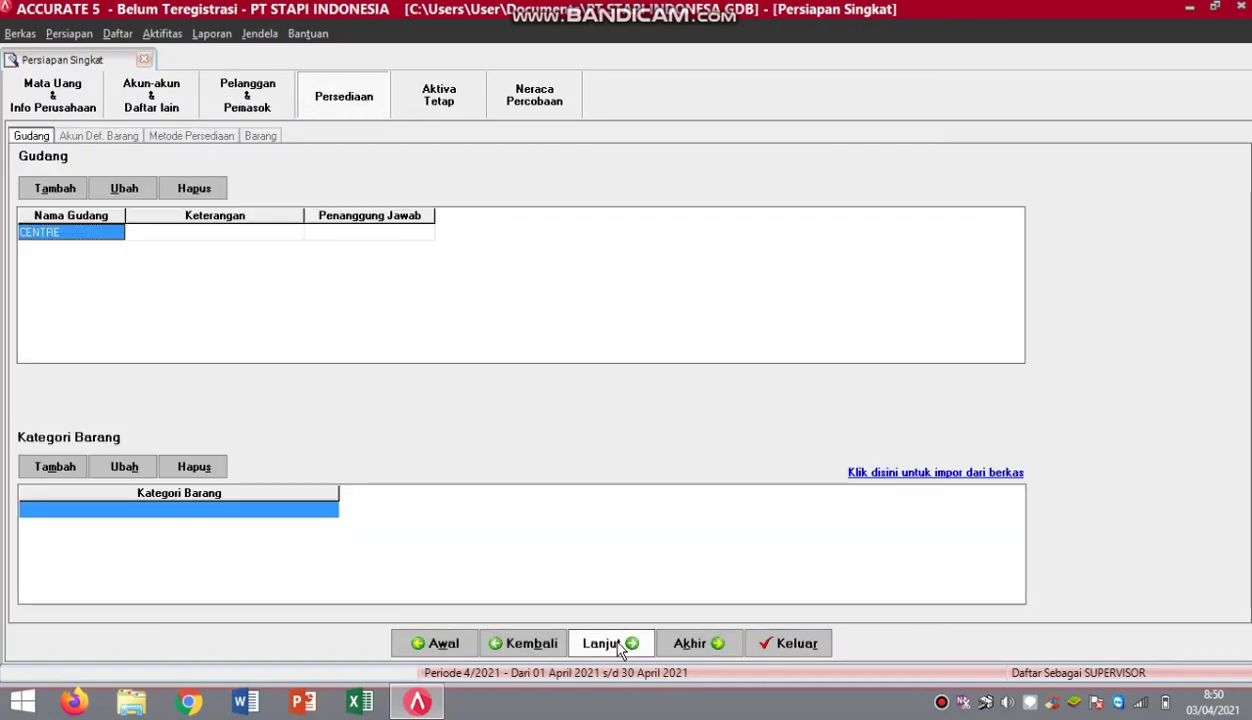
pyautogui.click(617, 645)
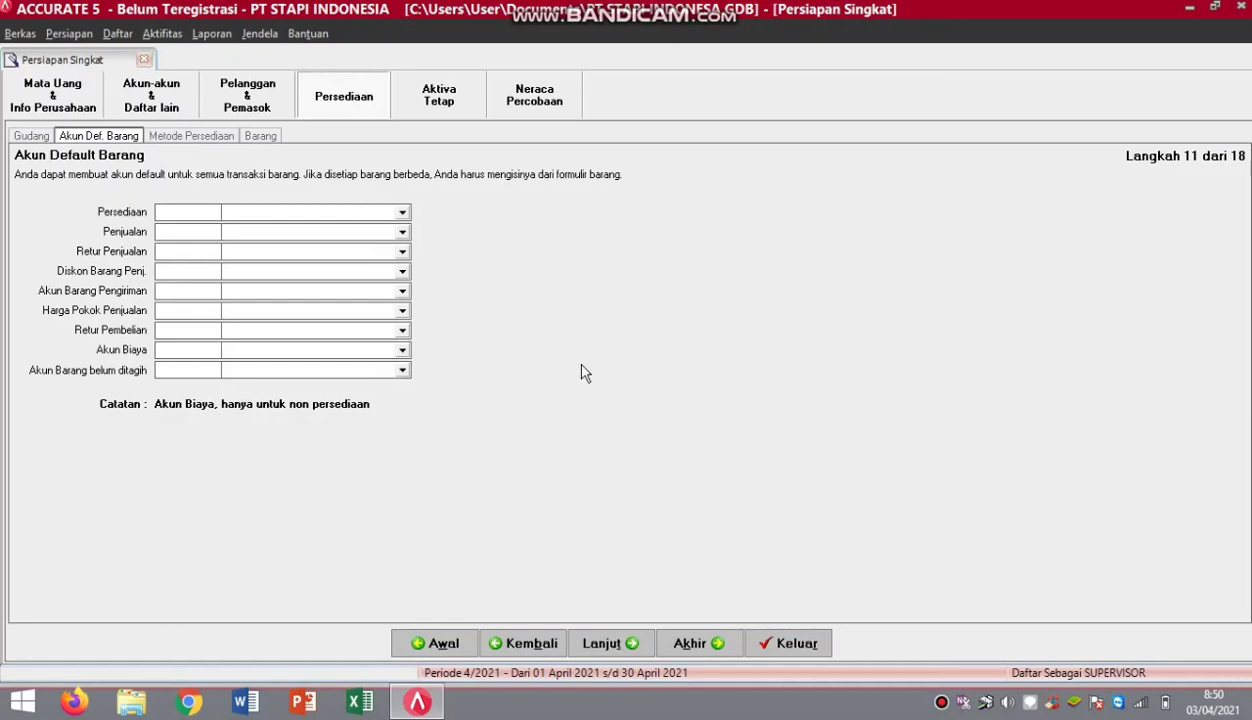
# Set the inventory account to Persediaan Motor and sales accounts to Penjualan, Retur Penjualan, Potongan Penjualan.
pyautogui.click(403, 214)
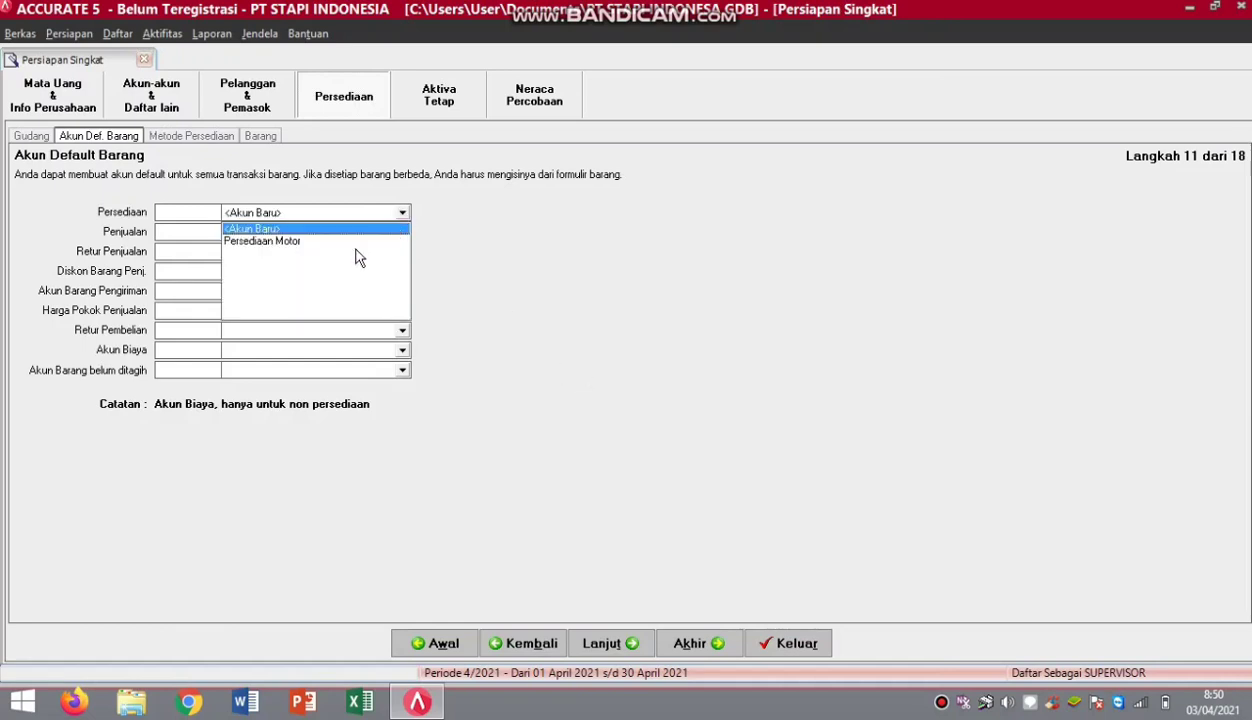
pyautogui.click(352, 241)
pyautogui.click(402, 233)
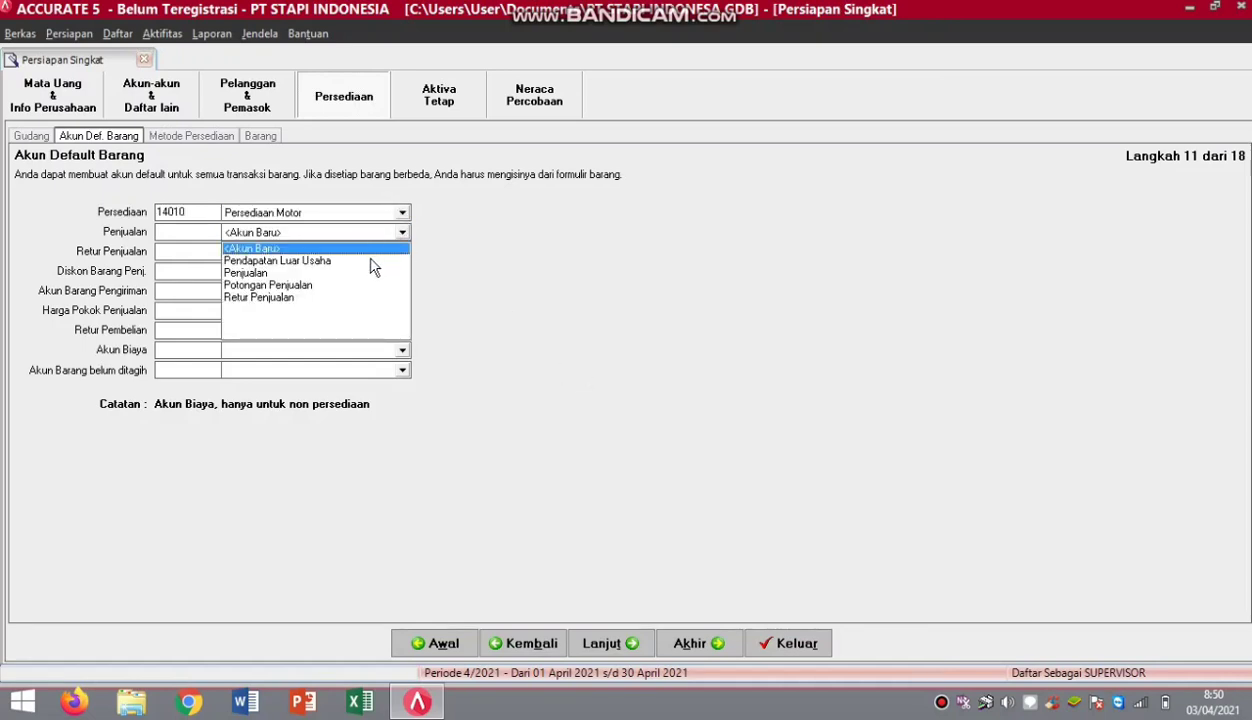
pyautogui.click(270, 272)
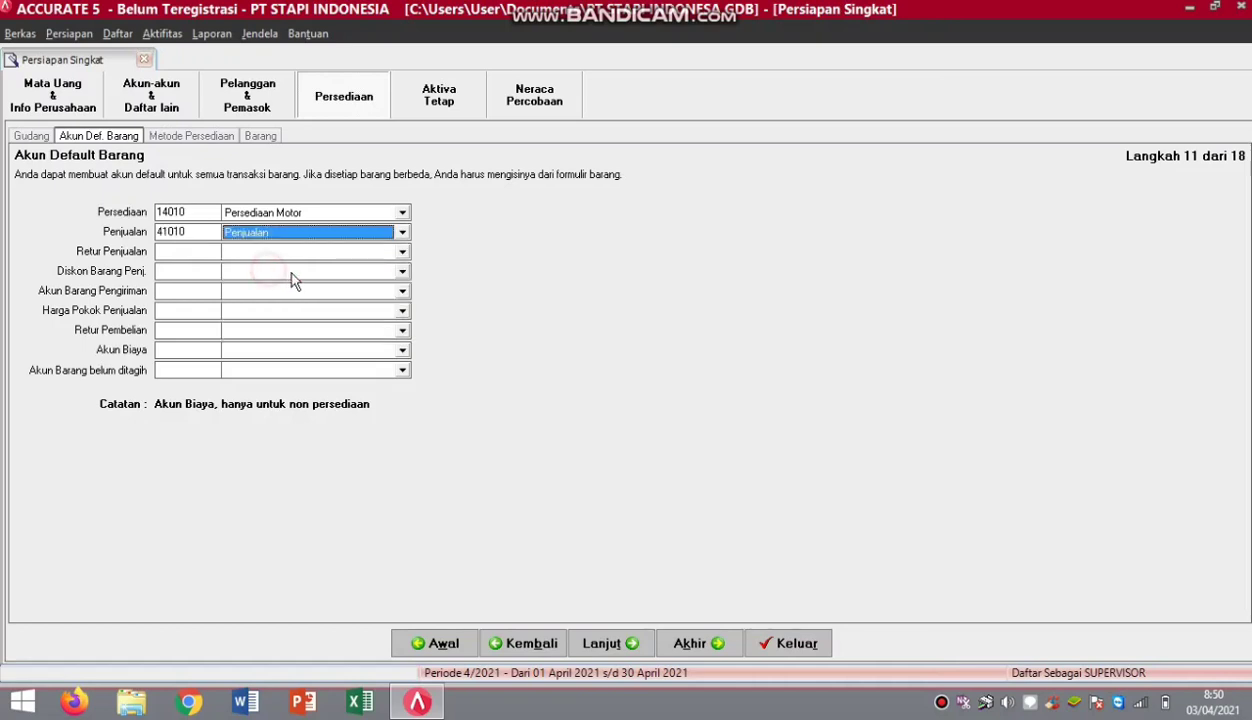
pyautogui.click(401, 252)
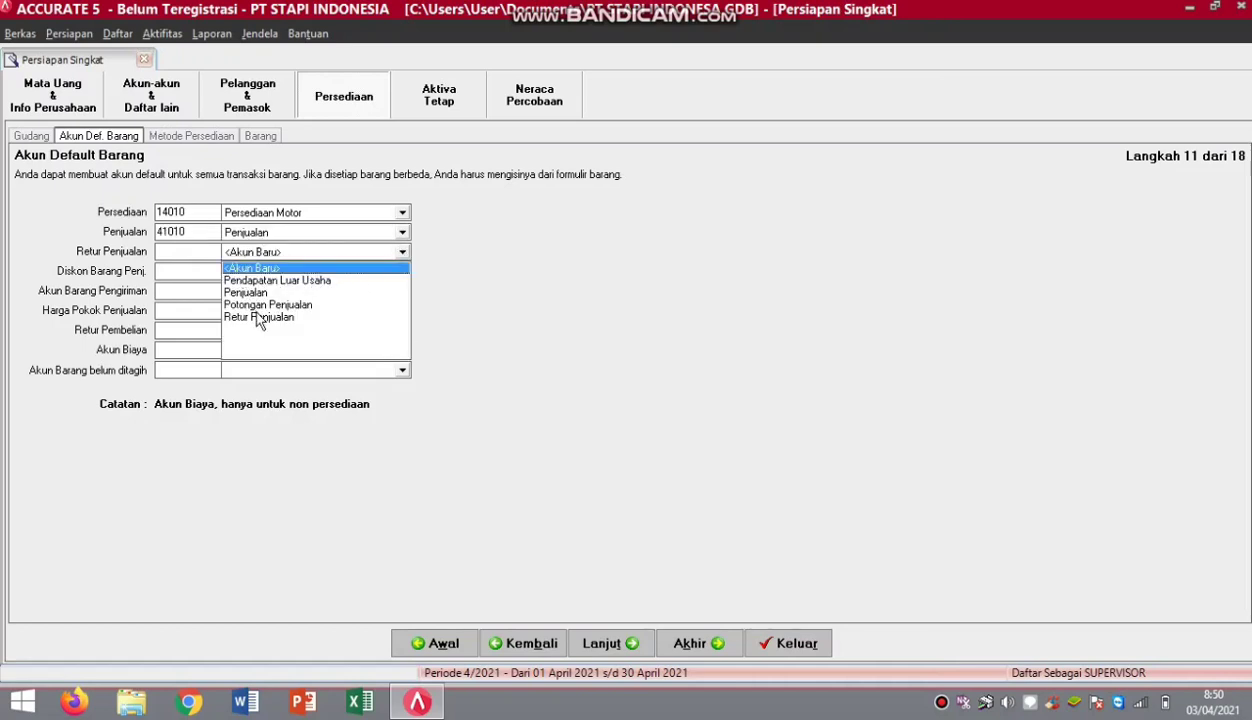
pyautogui.click(259, 318)
pyautogui.click(401, 272)
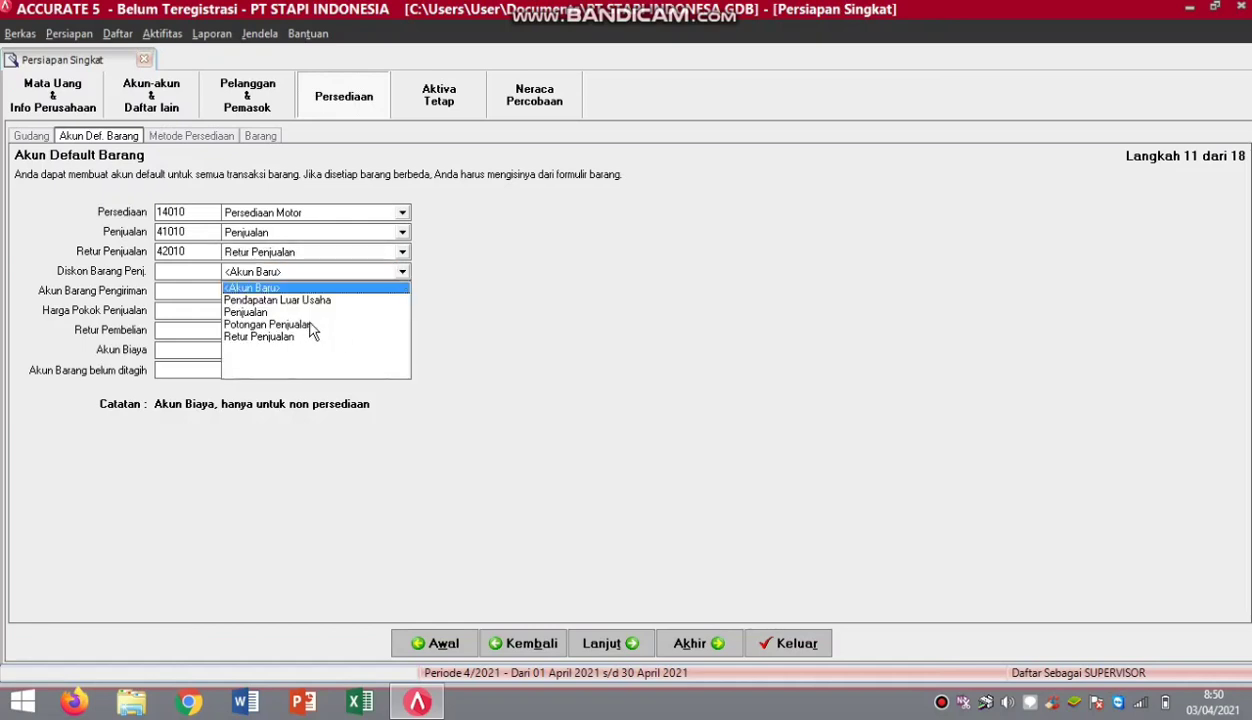
pyautogui.click(303, 323)
# Assign shipped items, COGS, purchase returns, expense and unbilled accounts, ending with 22030 Hutang Penerimaan Barang.
pyautogui.click(400, 291)
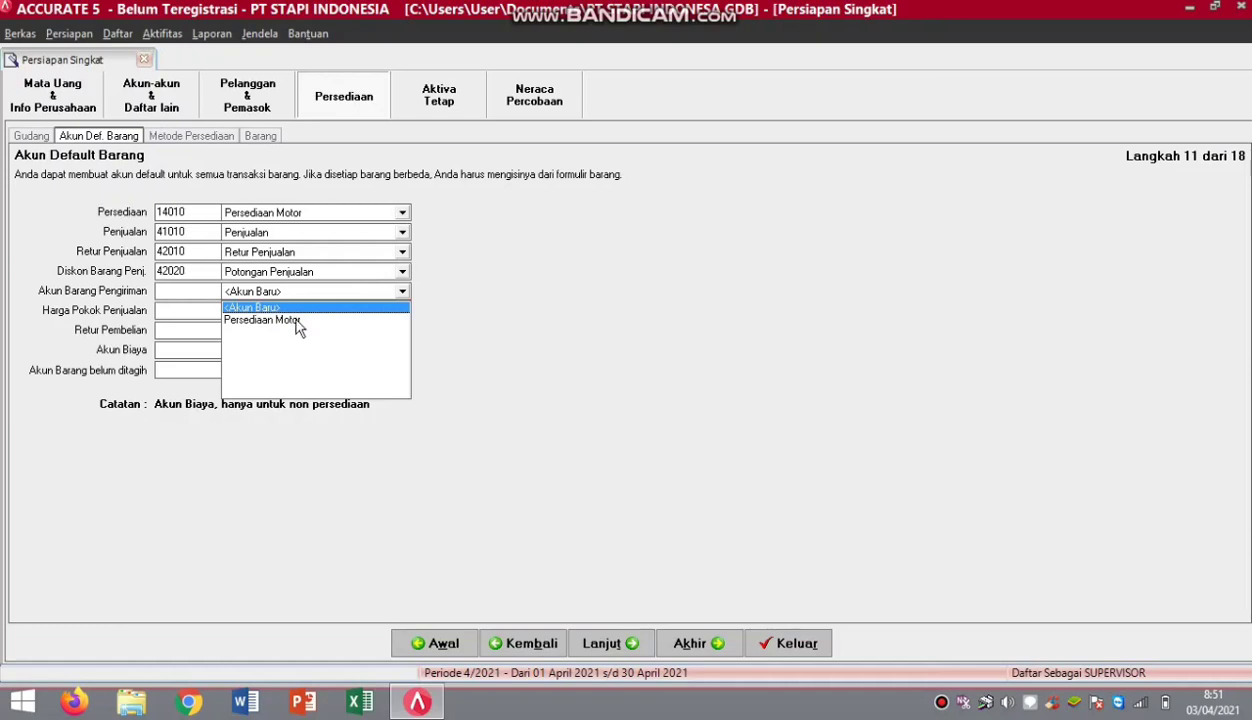
pyautogui.click(299, 322)
pyautogui.click(401, 311)
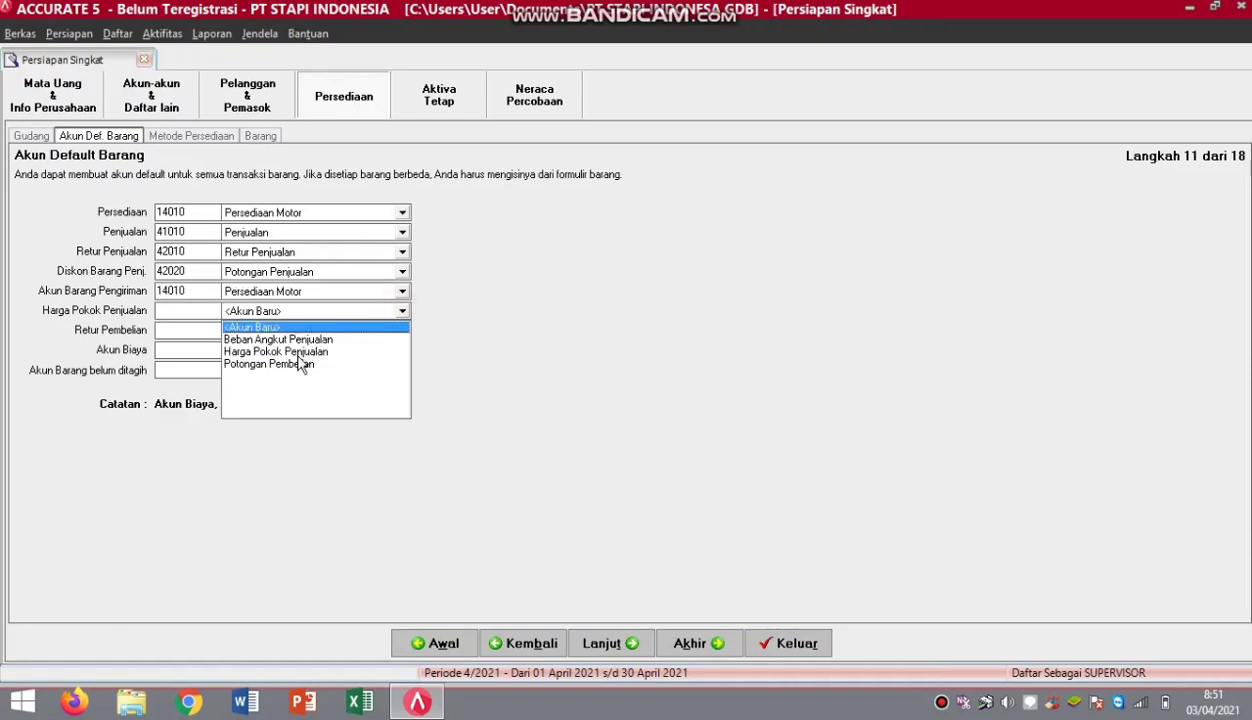
pyautogui.click(297, 352)
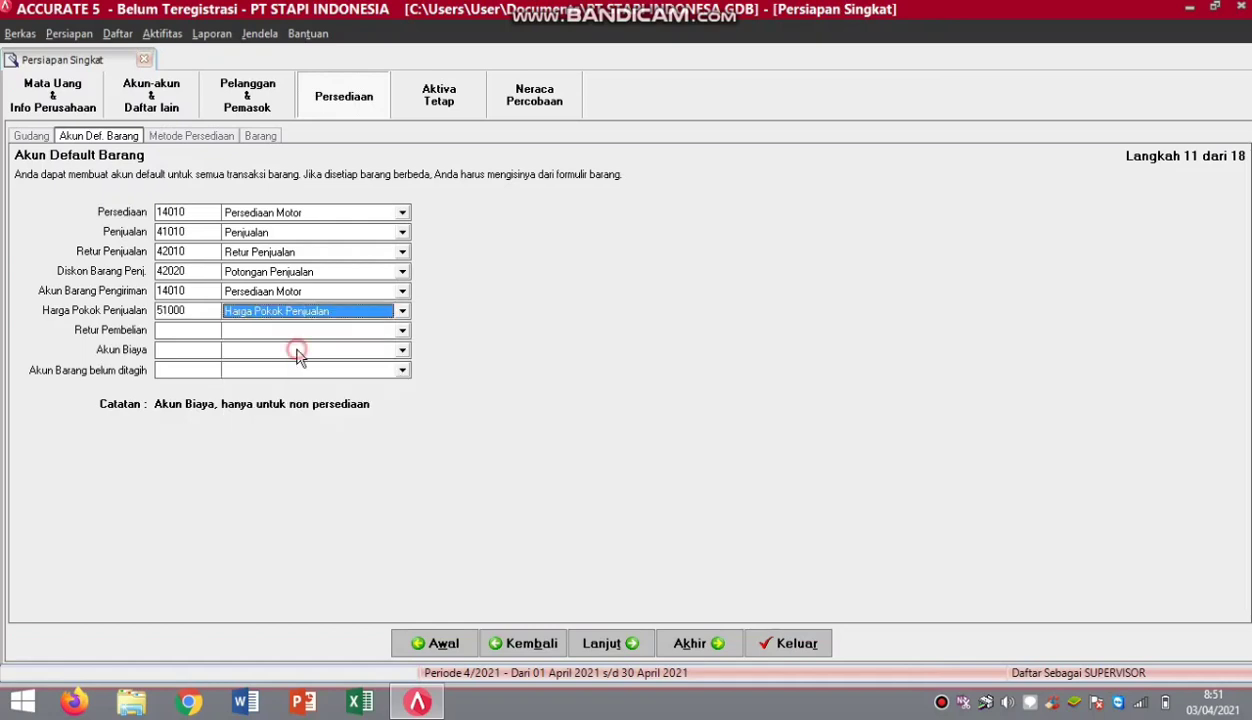
pyautogui.click(402, 332)
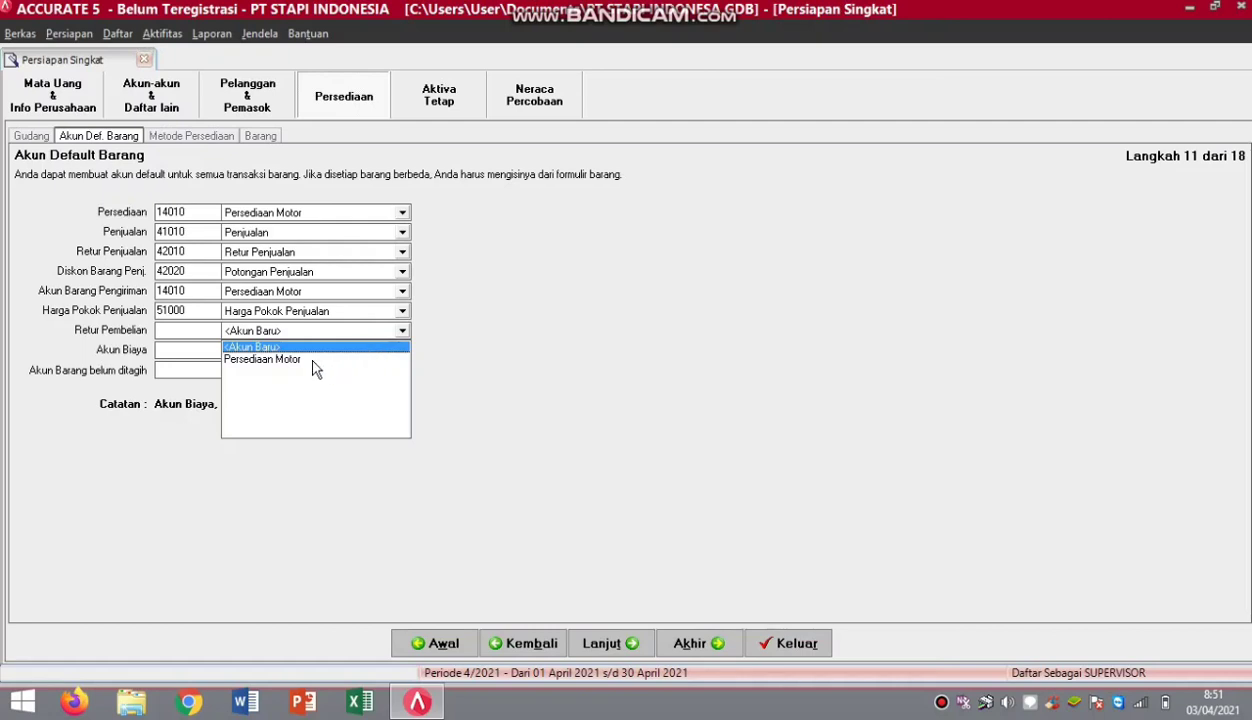
pyautogui.click(313, 361)
pyautogui.click(401, 351)
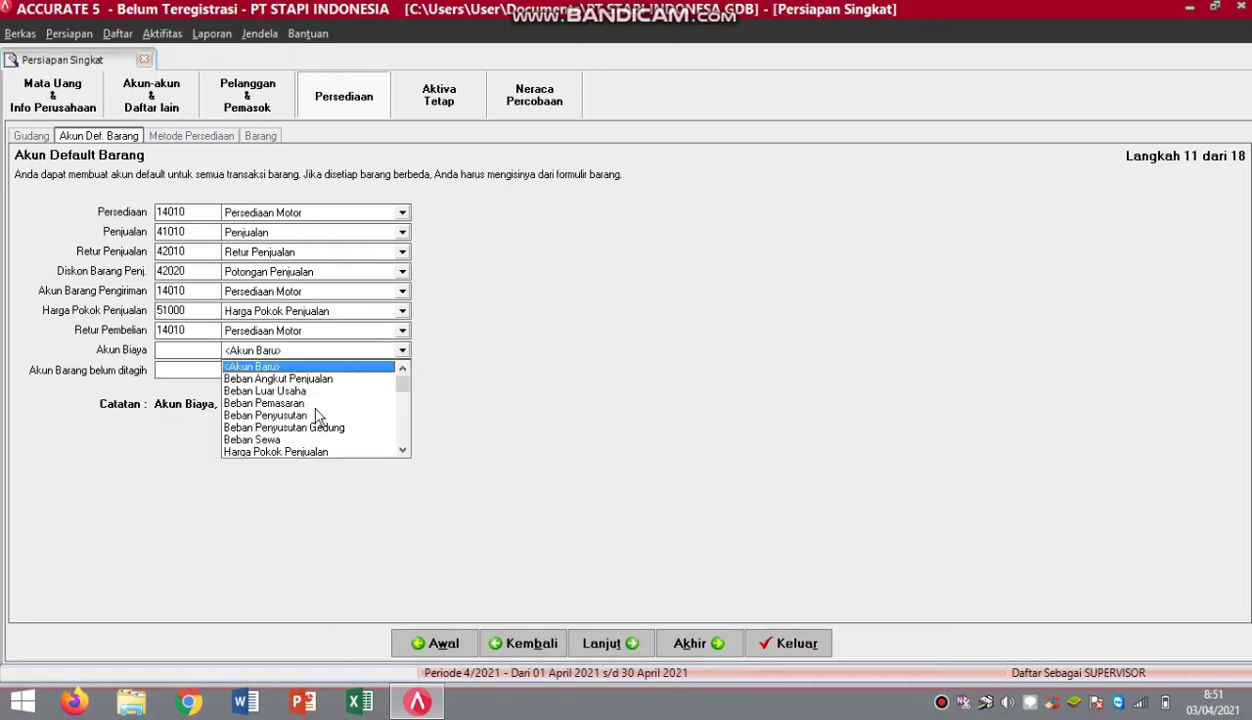
pyautogui.click(266, 391)
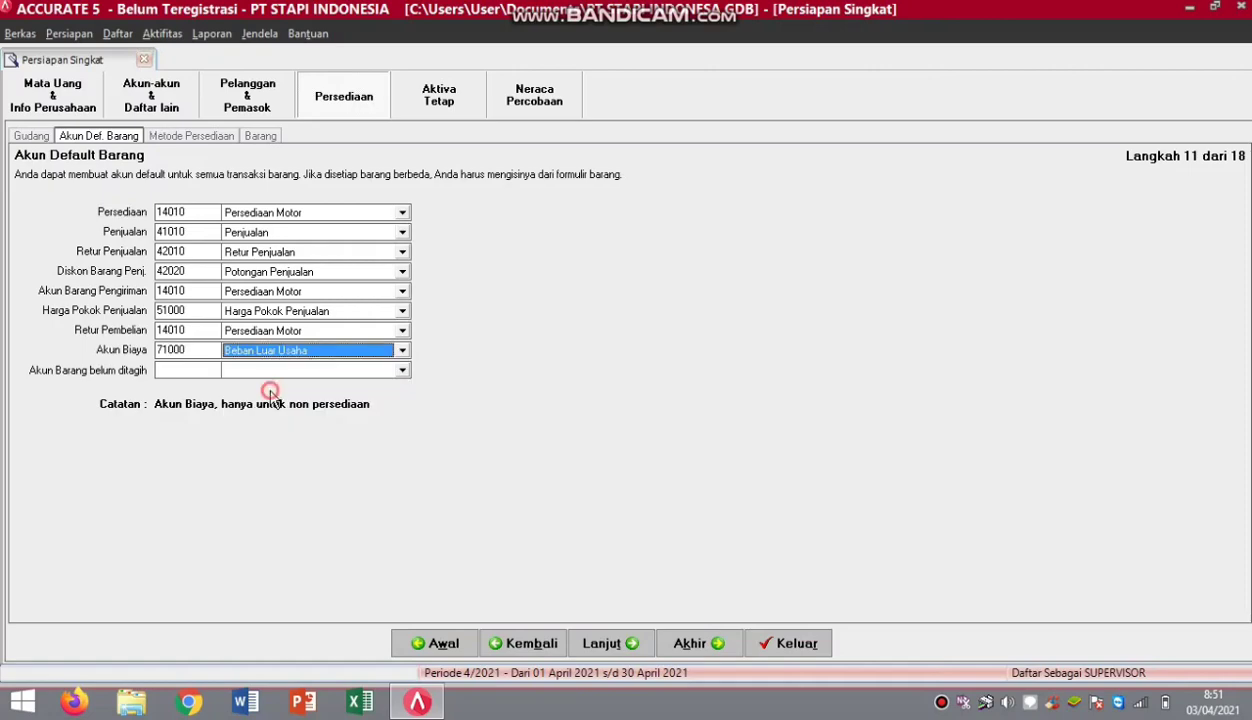
pyautogui.click(401, 372)
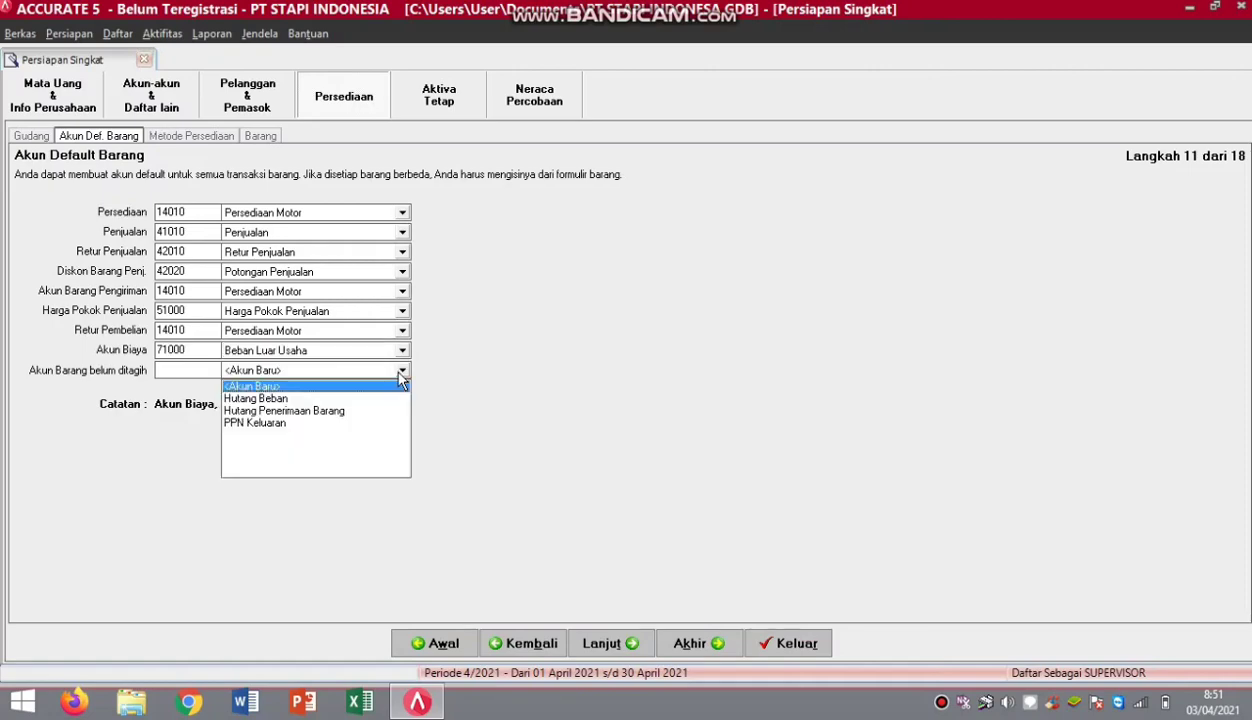
pyautogui.click(316, 410)
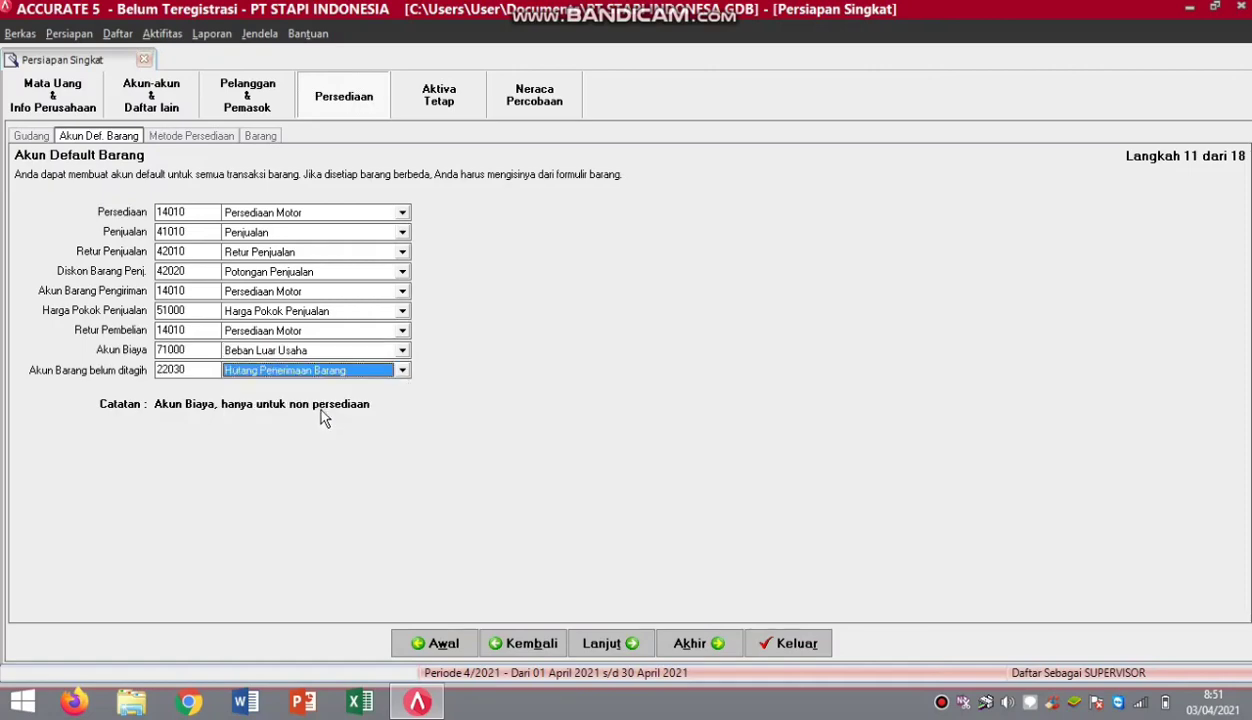
pyautogui.click(610, 645)
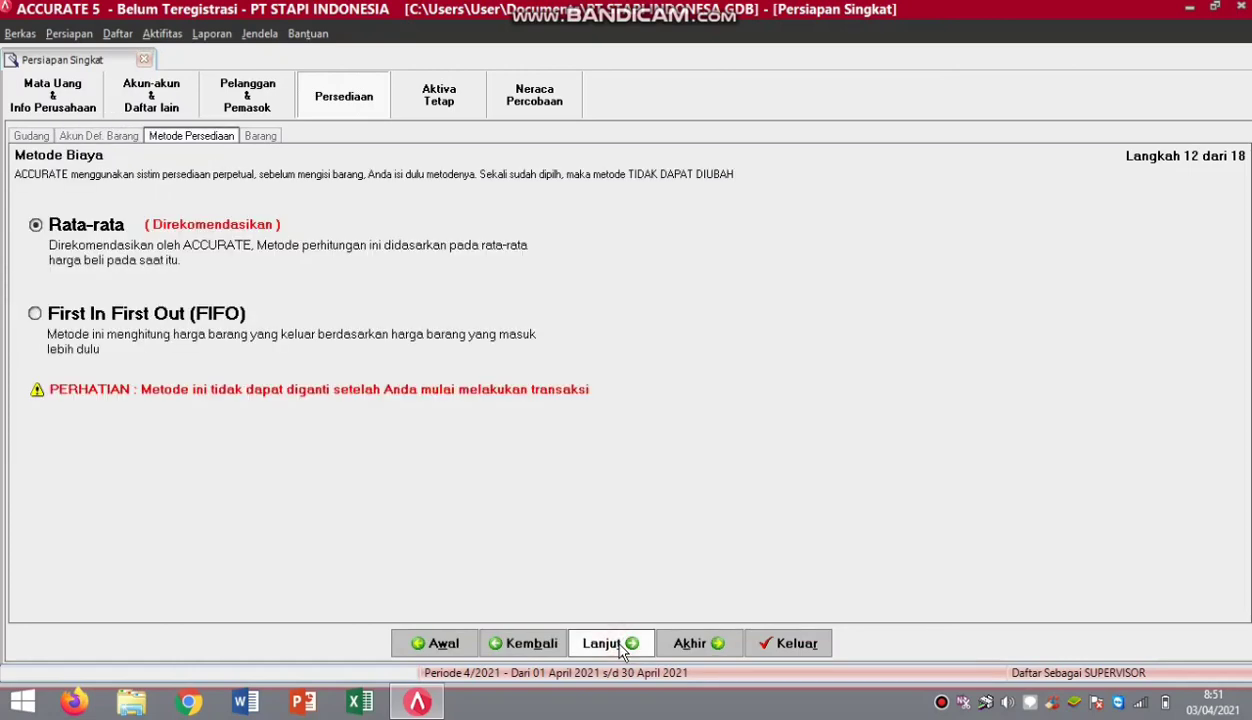
# Choose First In First Out (FIFO) as the costing method and continue to item information.
pyautogui.click(35, 315)
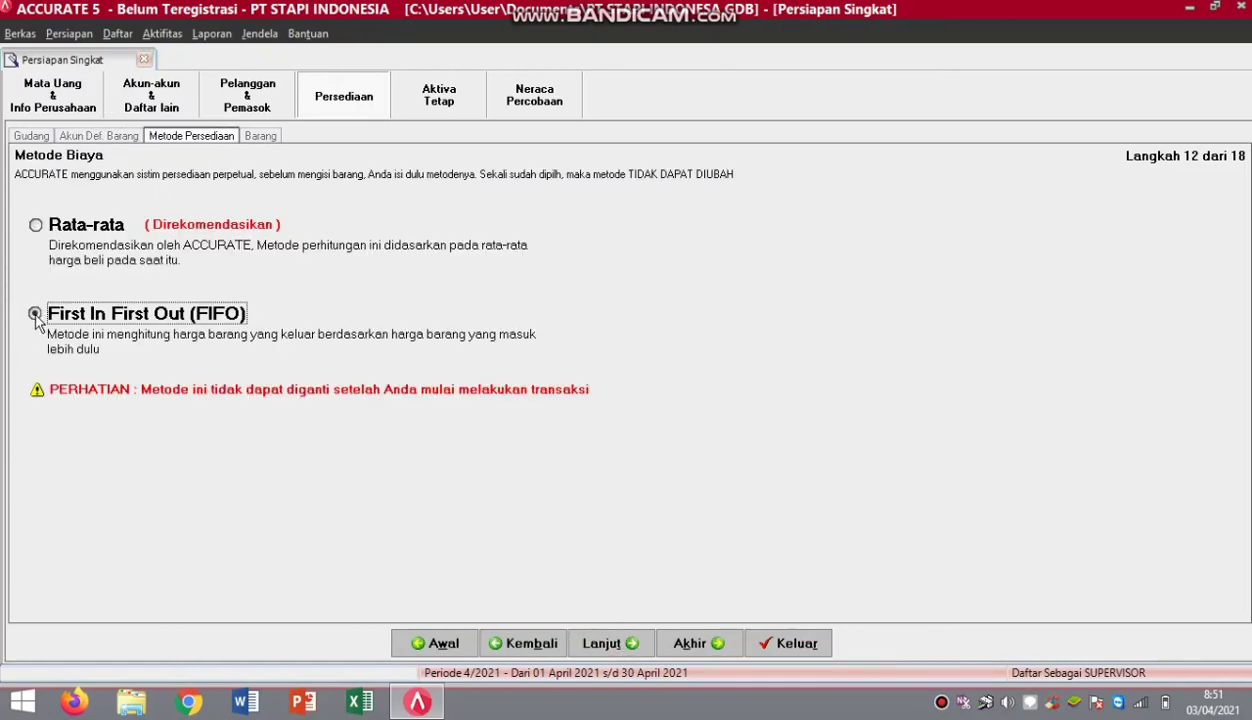
pyautogui.click(610, 645)
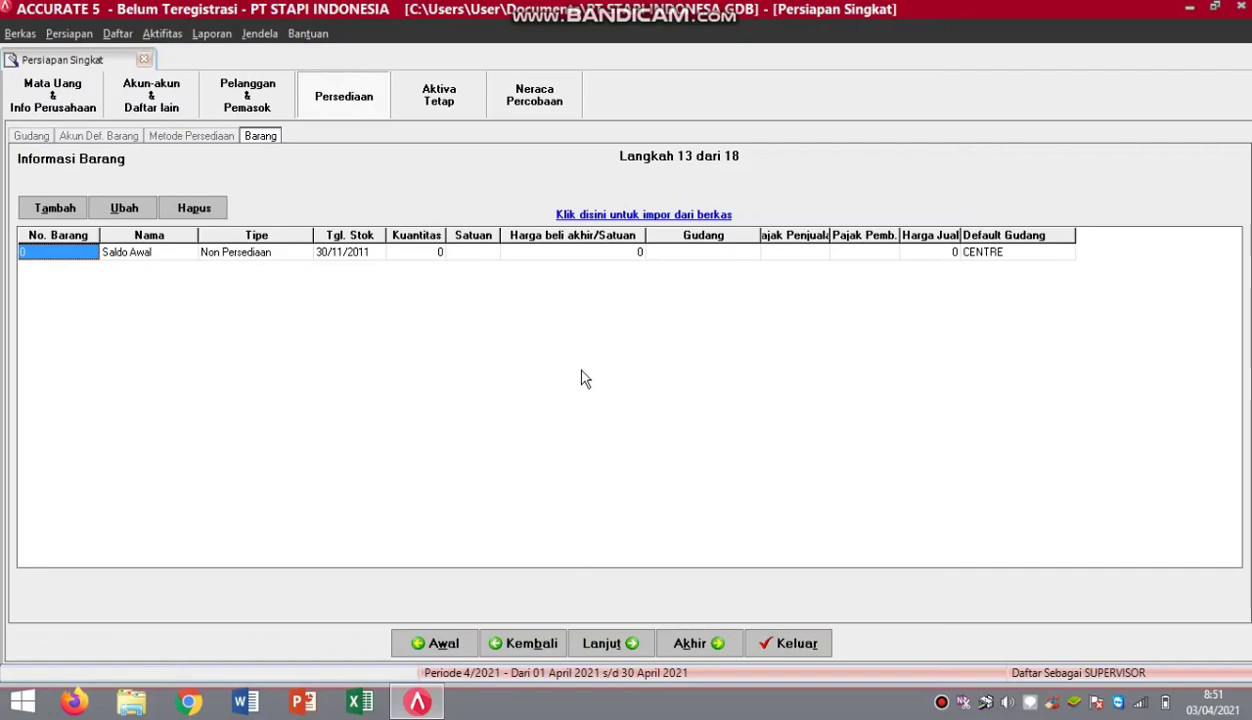
# Load the Excel file DAFTAR BARANG.xls into the item import and preview its motorcycle rows.
pyautogui.click(648, 214)
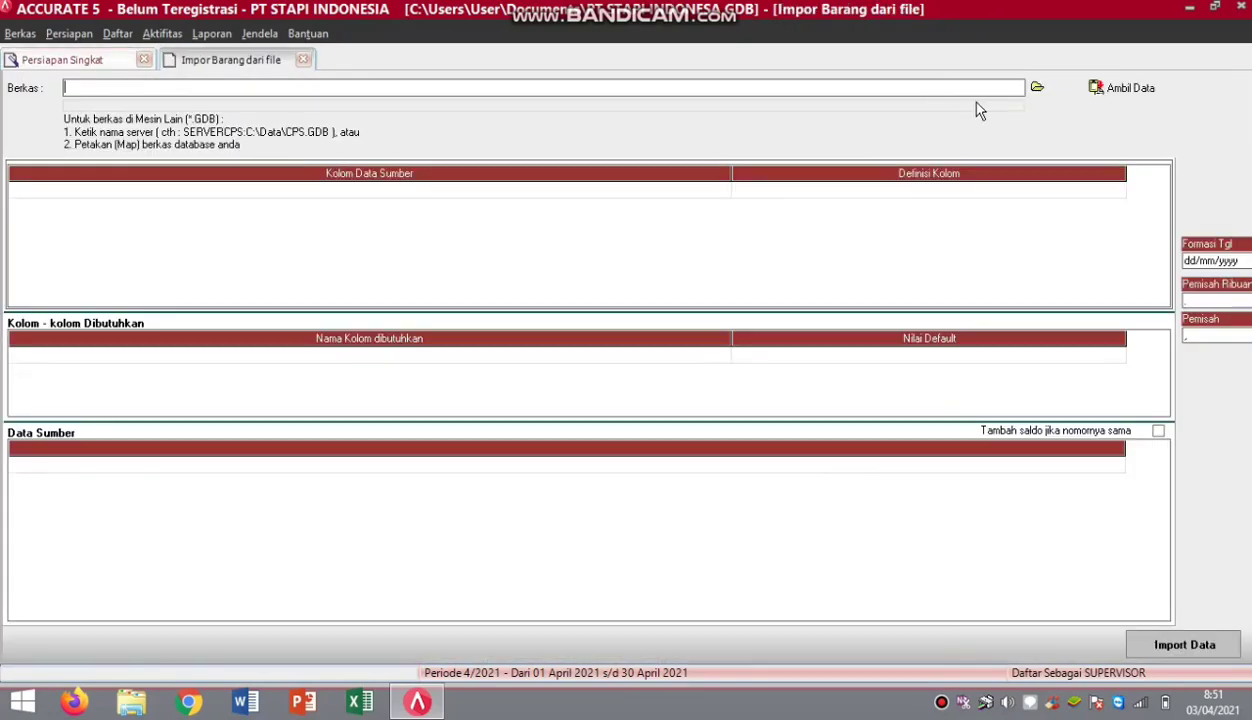
pyautogui.click(1039, 90)
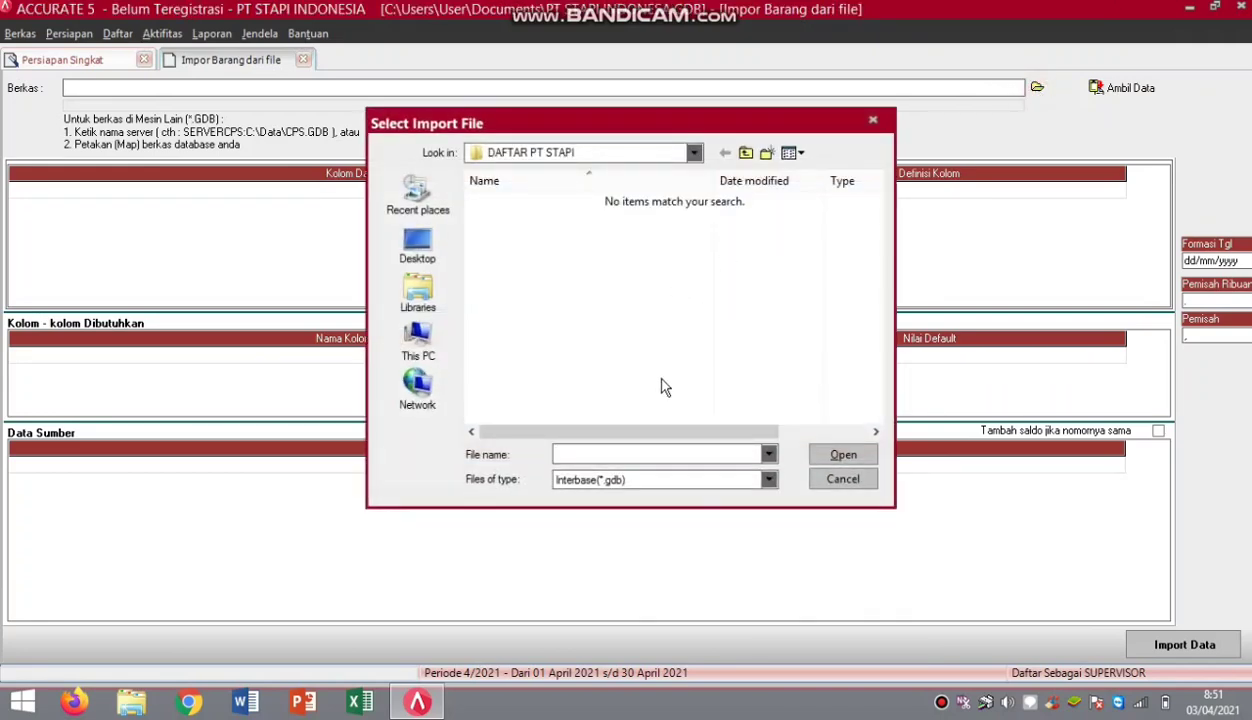
pyautogui.click(769, 481)
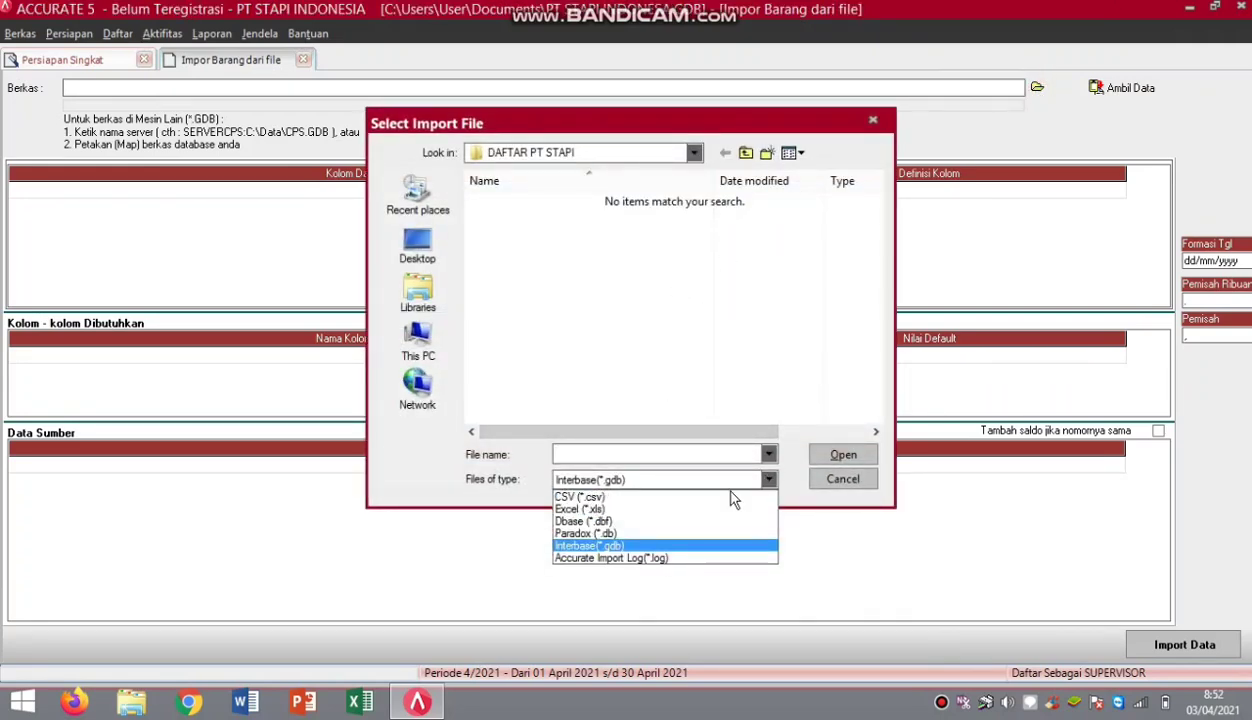
pyautogui.click(668, 492)
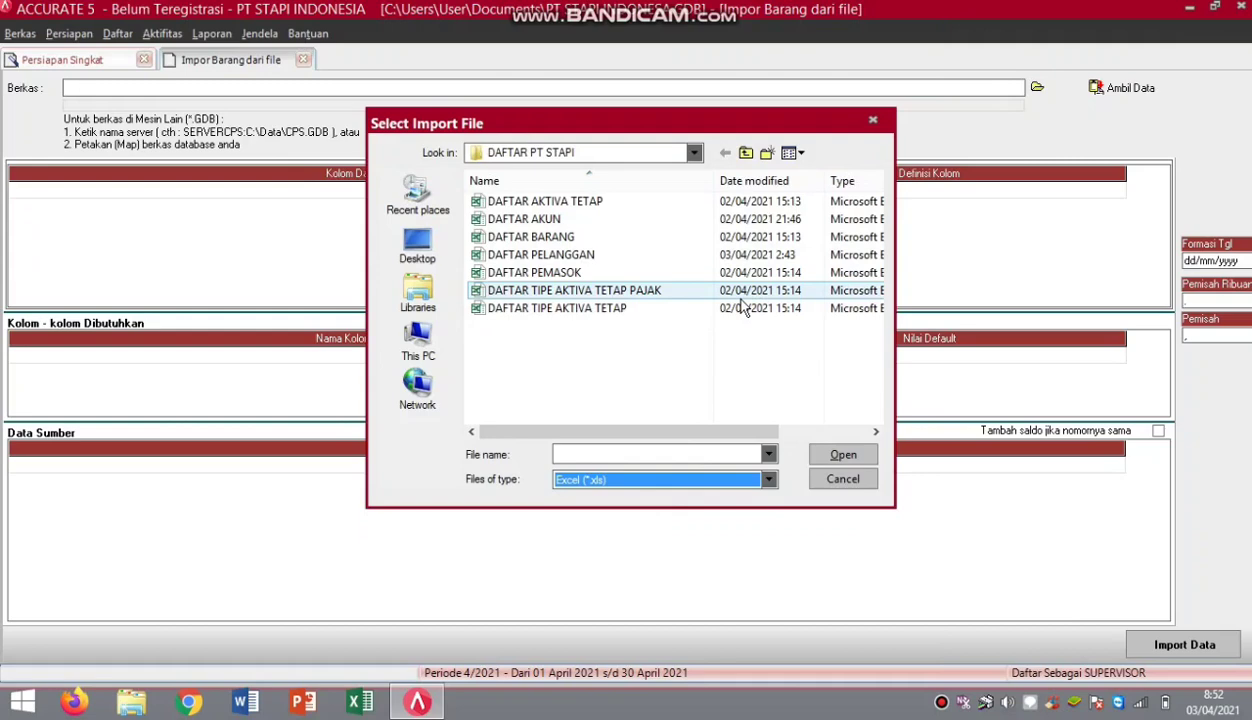
pyautogui.click(609, 237)
pyautogui.click(845, 456)
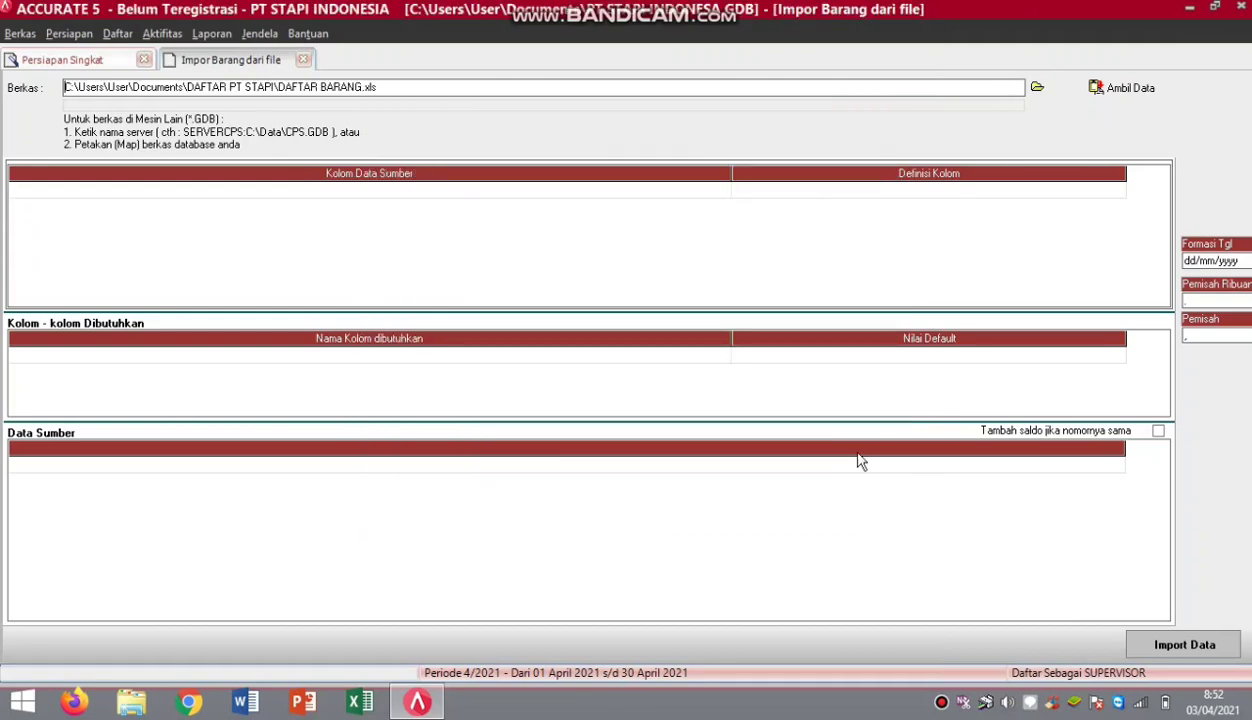
pyautogui.click(1115, 90)
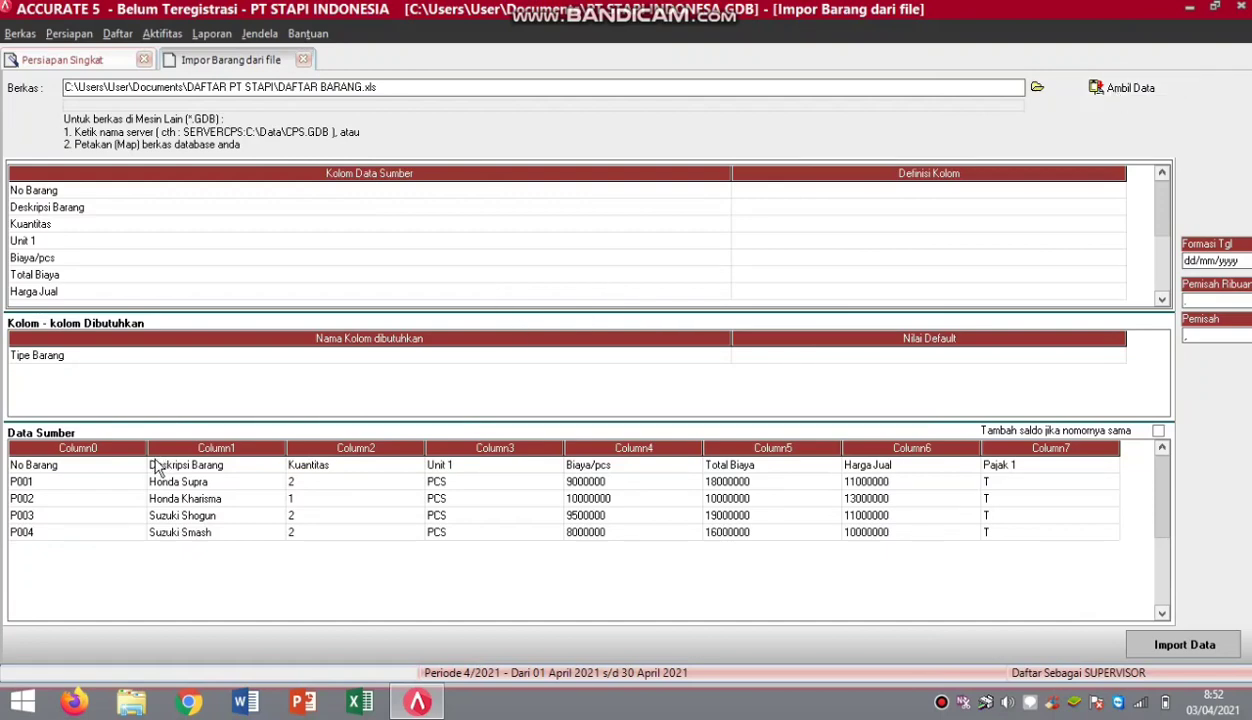
pyautogui.rightClick(118, 467)
# Delete the header row and map No Barang, Deskripsi Barang and Kuantitas to their matching fields.
pyautogui.click(165, 490)
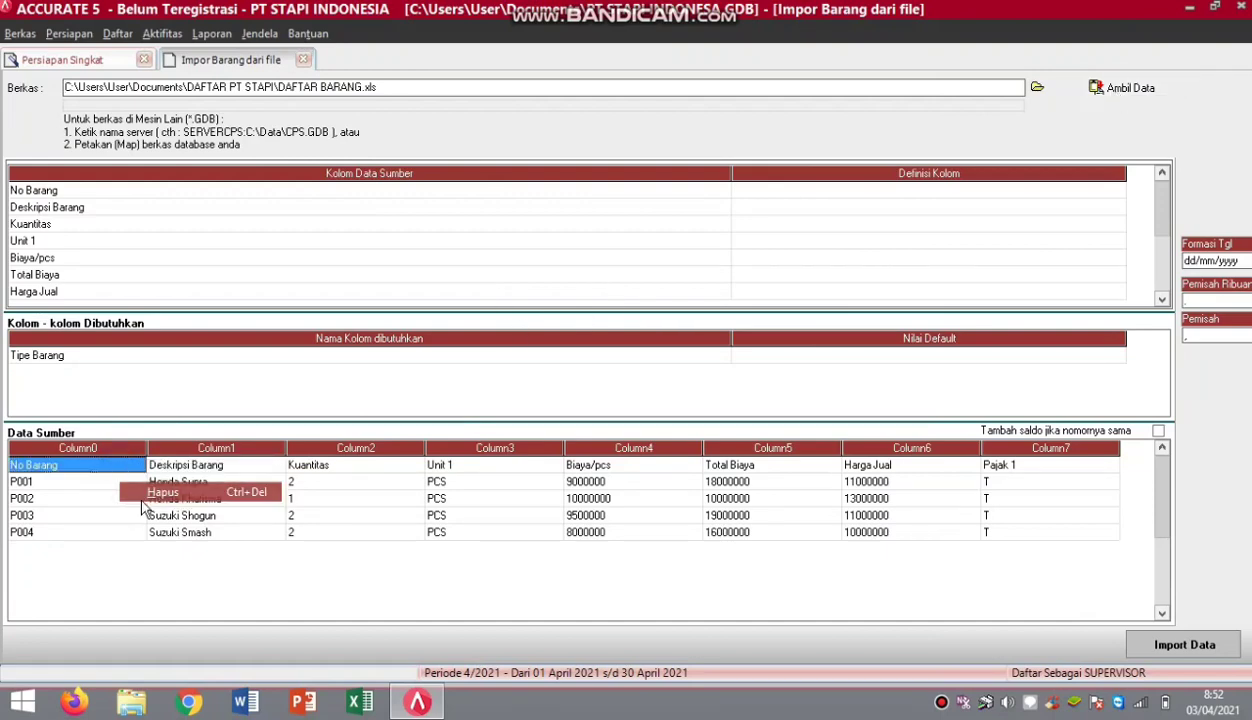
pyautogui.press('Escape')
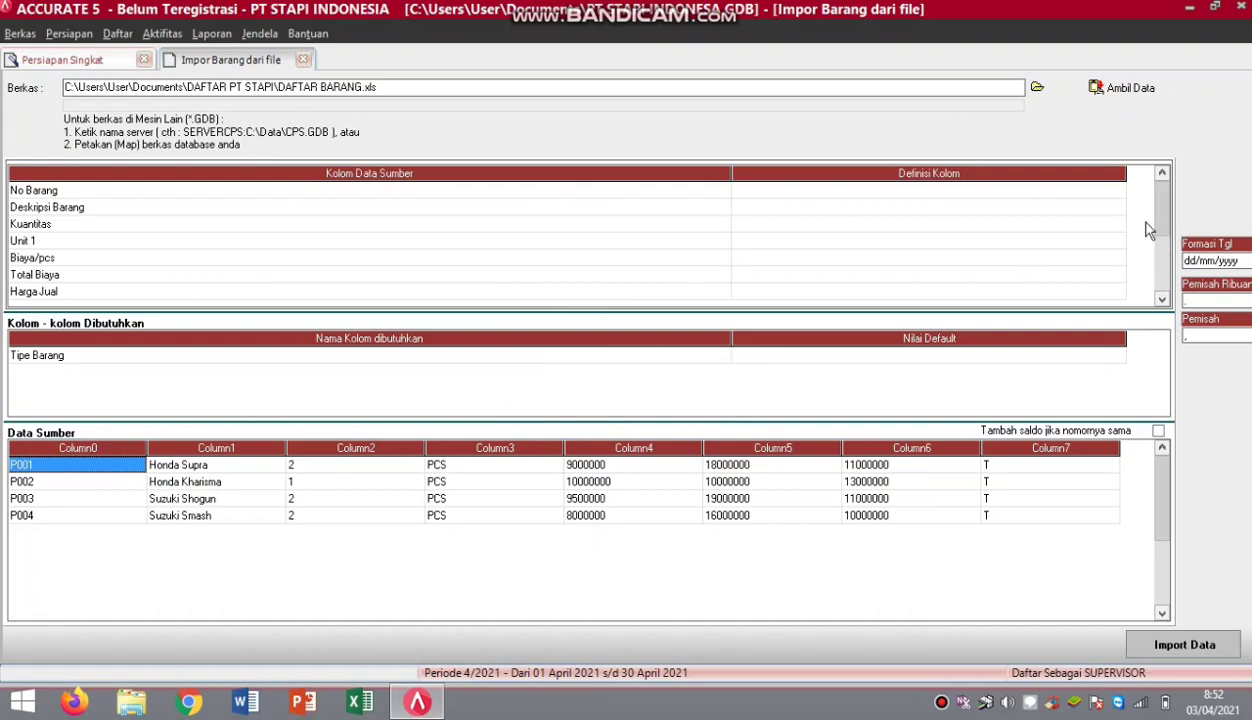
pyautogui.click(1120, 191)
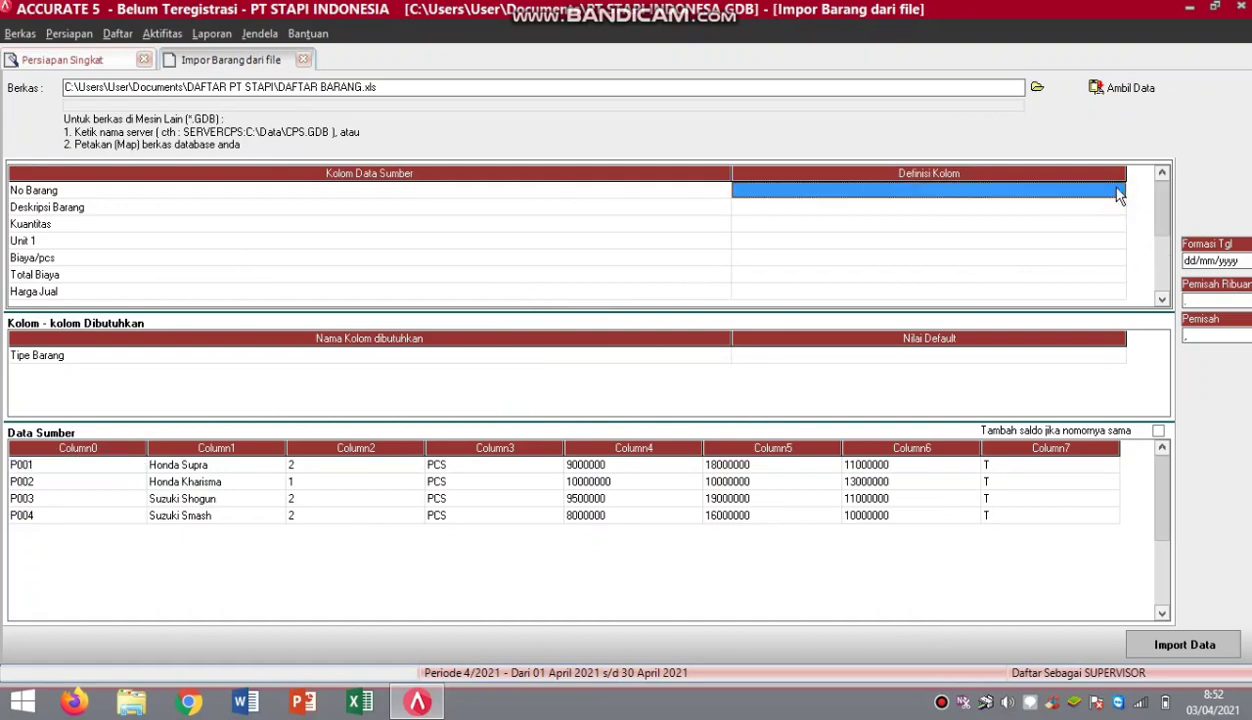
pyautogui.click(1118, 191)
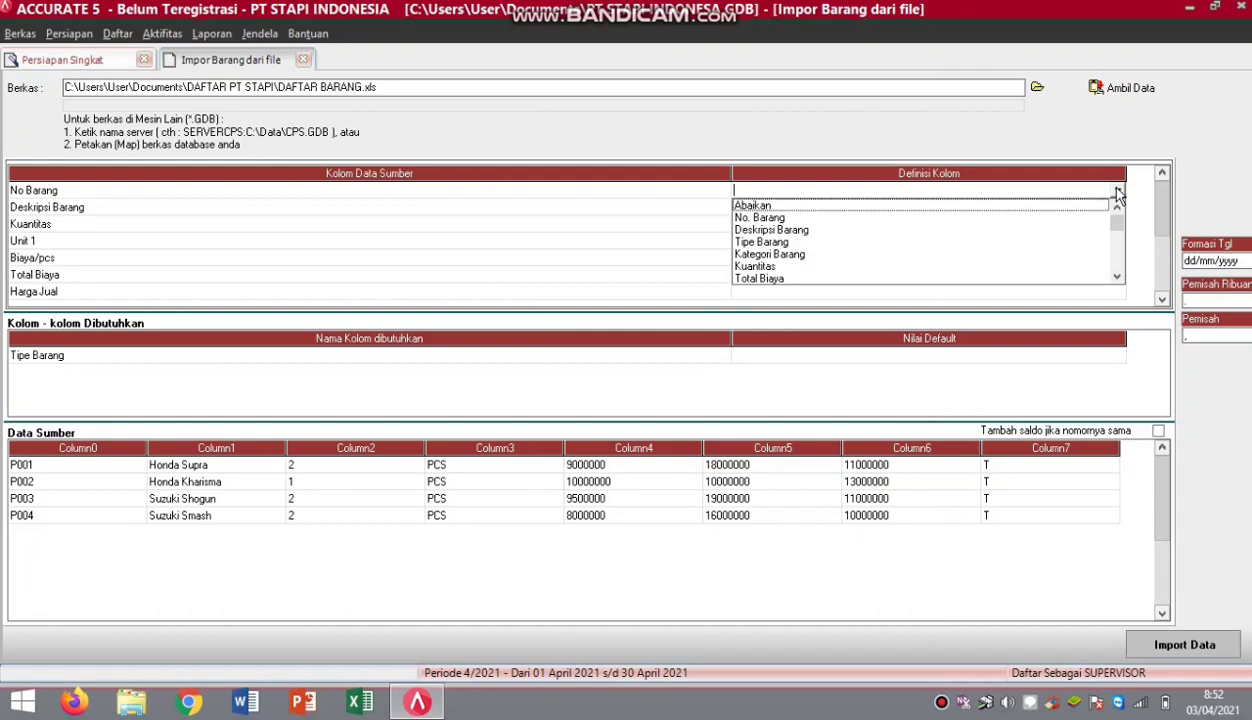
pyautogui.click(788, 217)
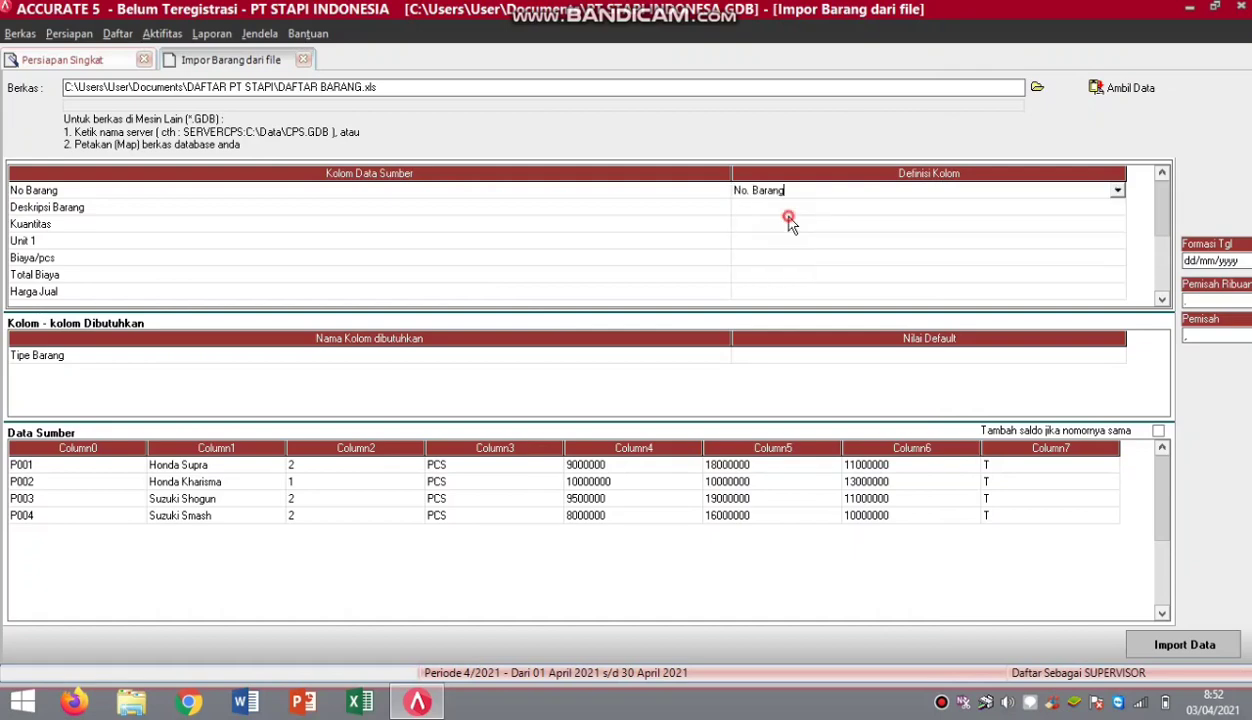
pyautogui.click(1112, 207)
pyautogui.click(1117, 207)
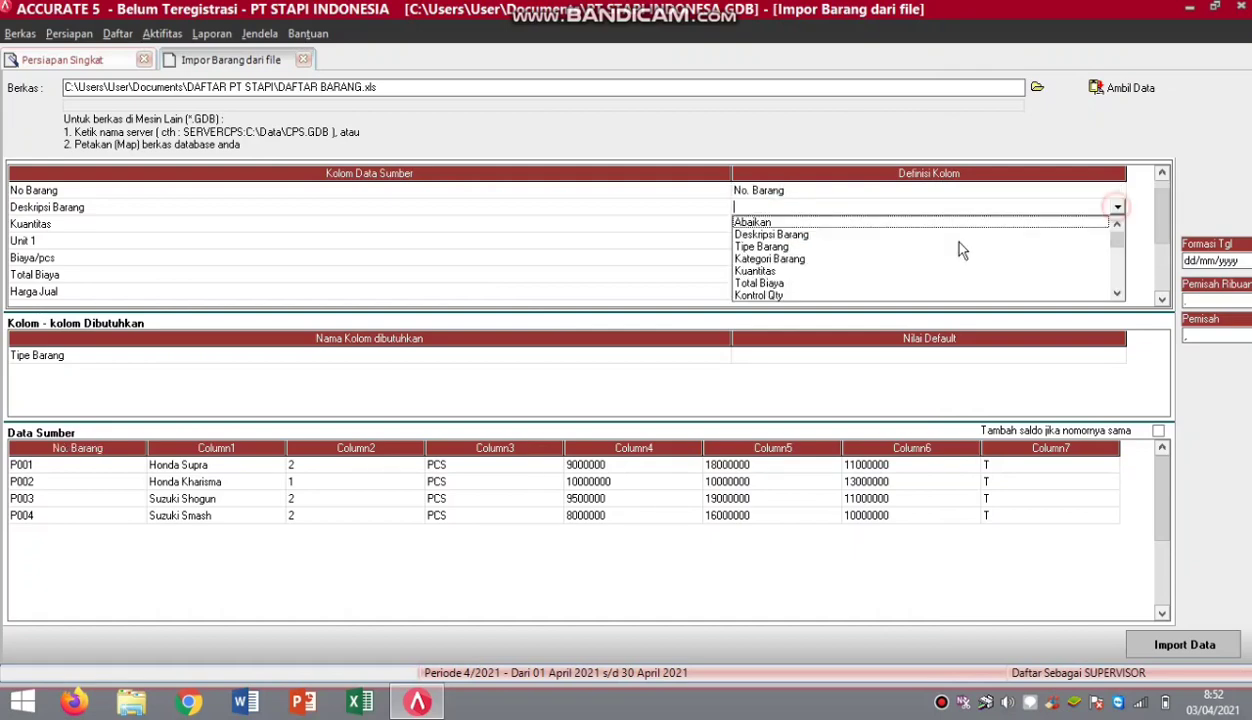
pyautogui.click(810, 235)
pyautogui.click(1112, 226)
pyautogui.click(1112, 226)
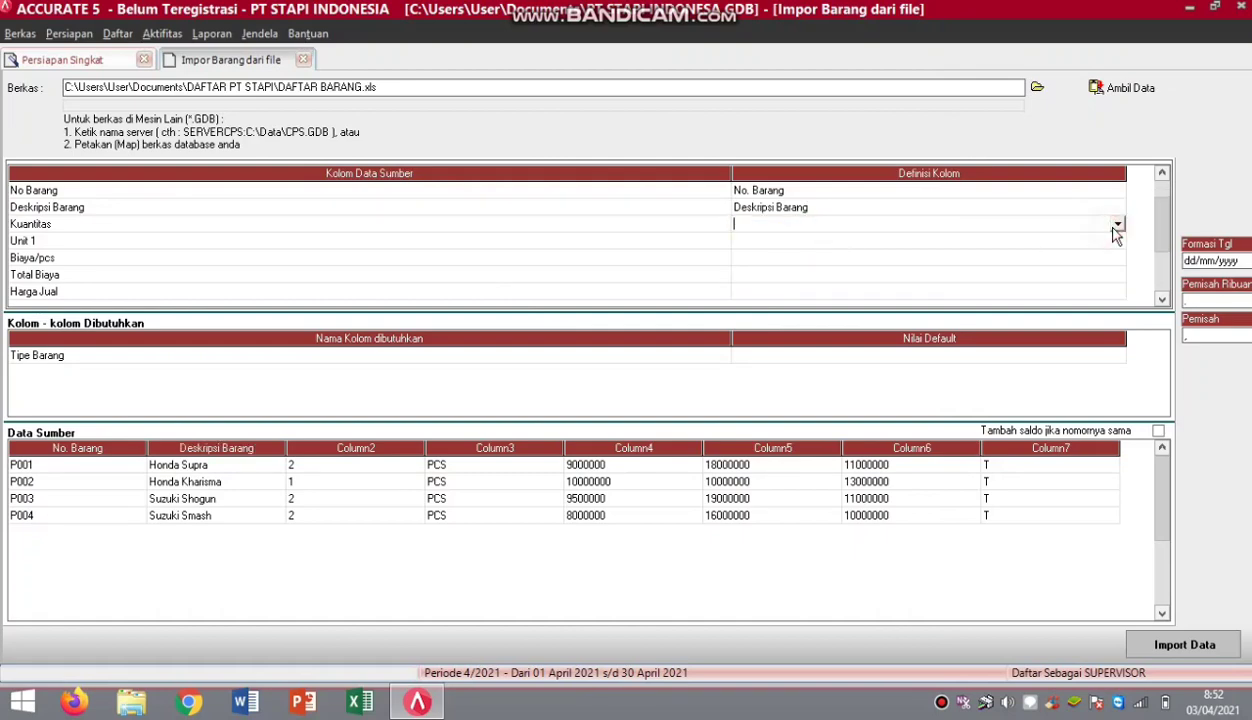
pyautogui.click(1117, 224)
pyautogui.click(755, 276)
# Map Unit 1 and Total Biaya to their matching fields and set Biaya/pcs to Abaikan.
pyautogui.click(1110, 243)
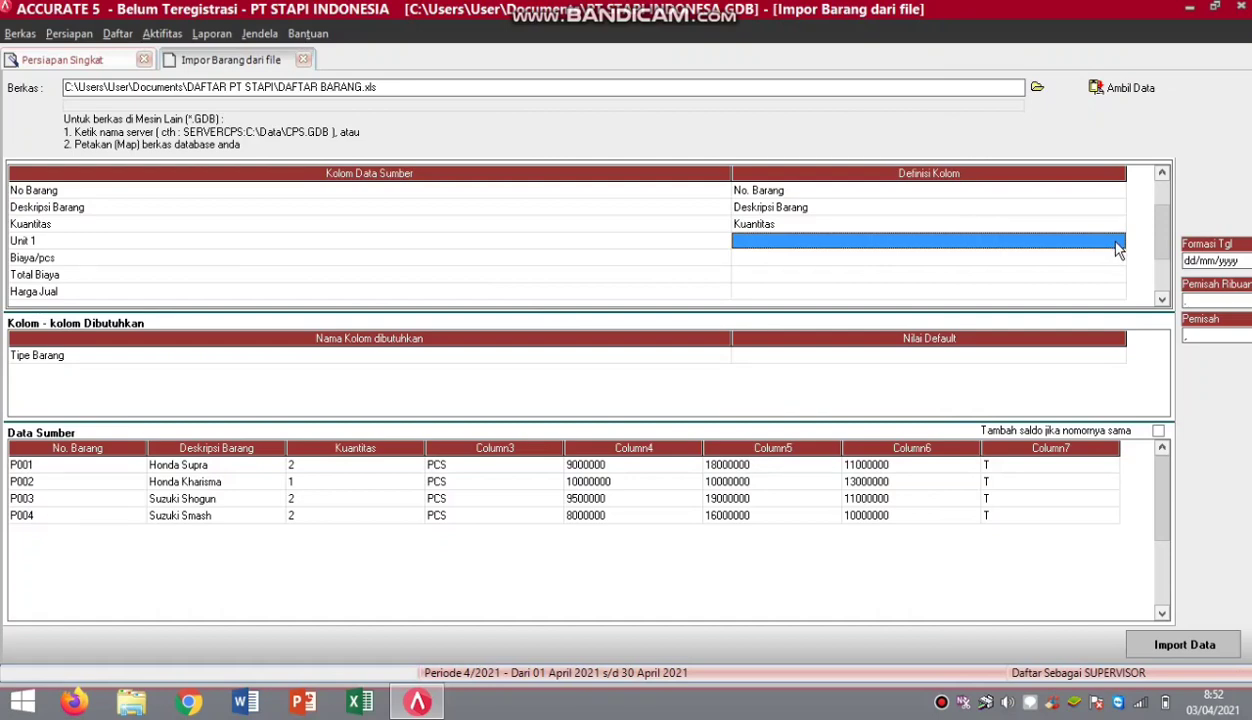
pyautogui.click(1112, 242)
pyautogui.click(1117, 242)
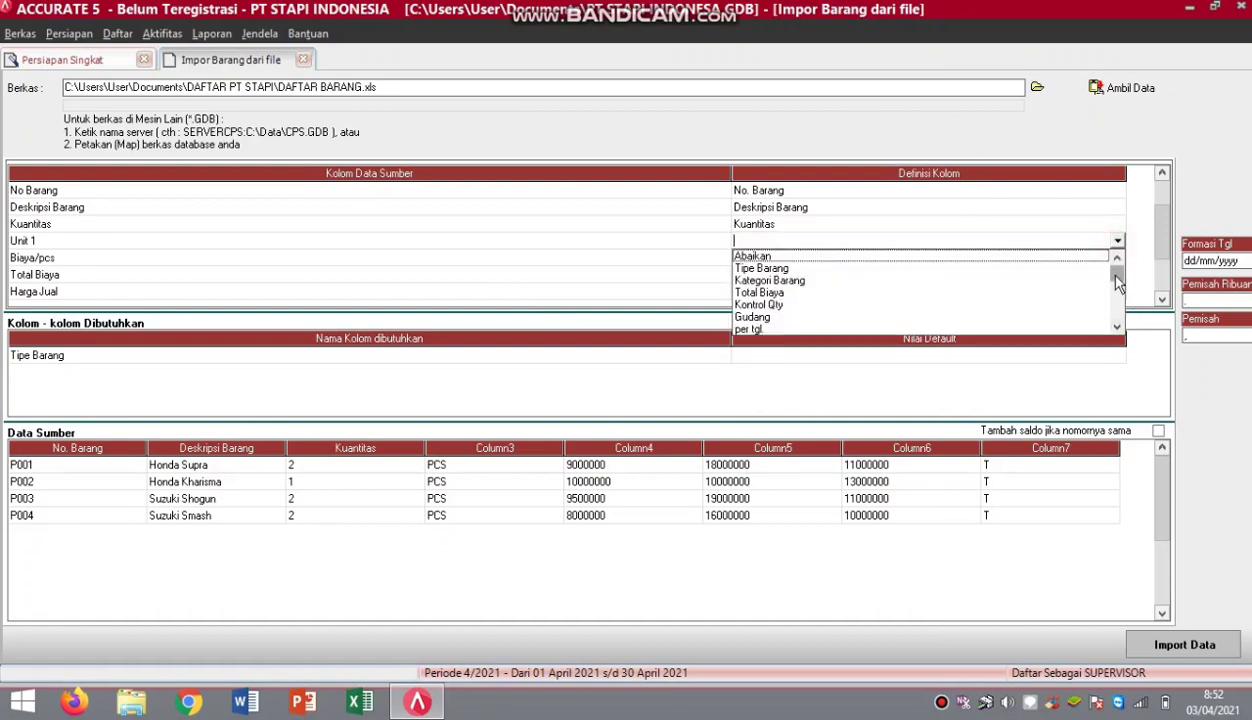
pyautogui.moveTo(1117, 270)
pyautogui.mouseDown()
pyautogui.moveTo(1120, 290)
pyautogui.moveTo(1095, 265)
pyautogui.mouseUp()
pyautogui.click(748, 284)
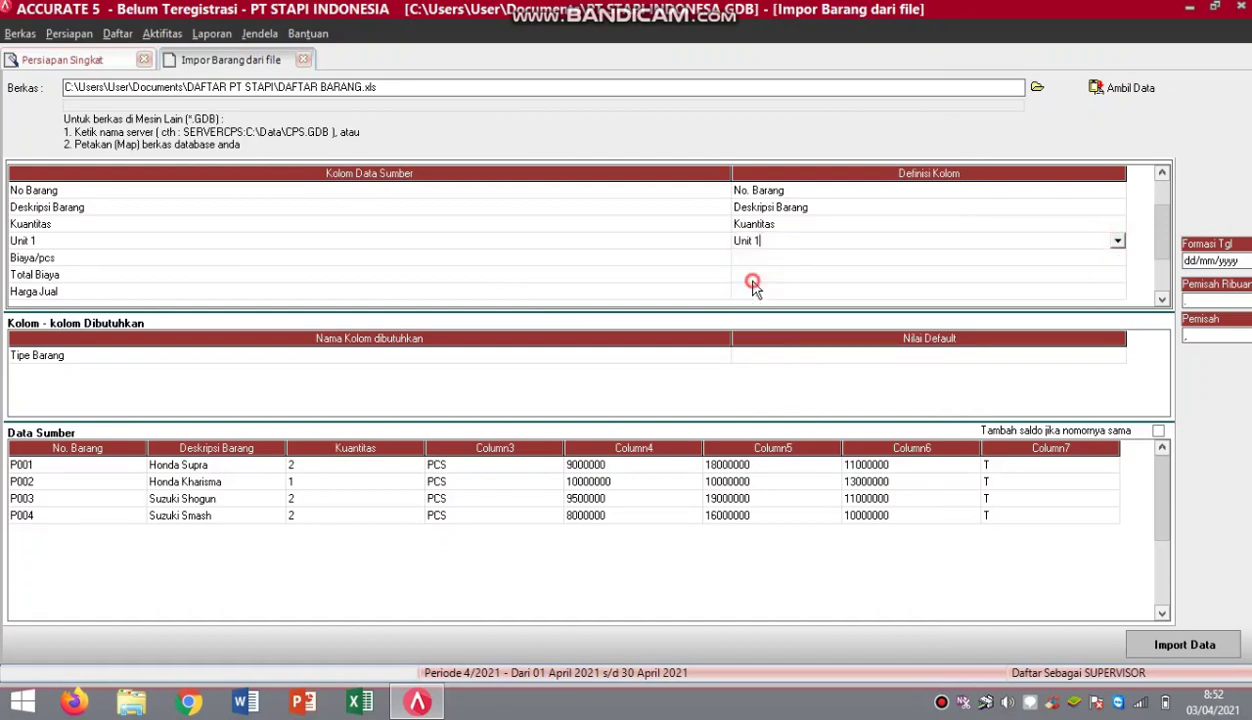
pyautogui.click(1095, 258)
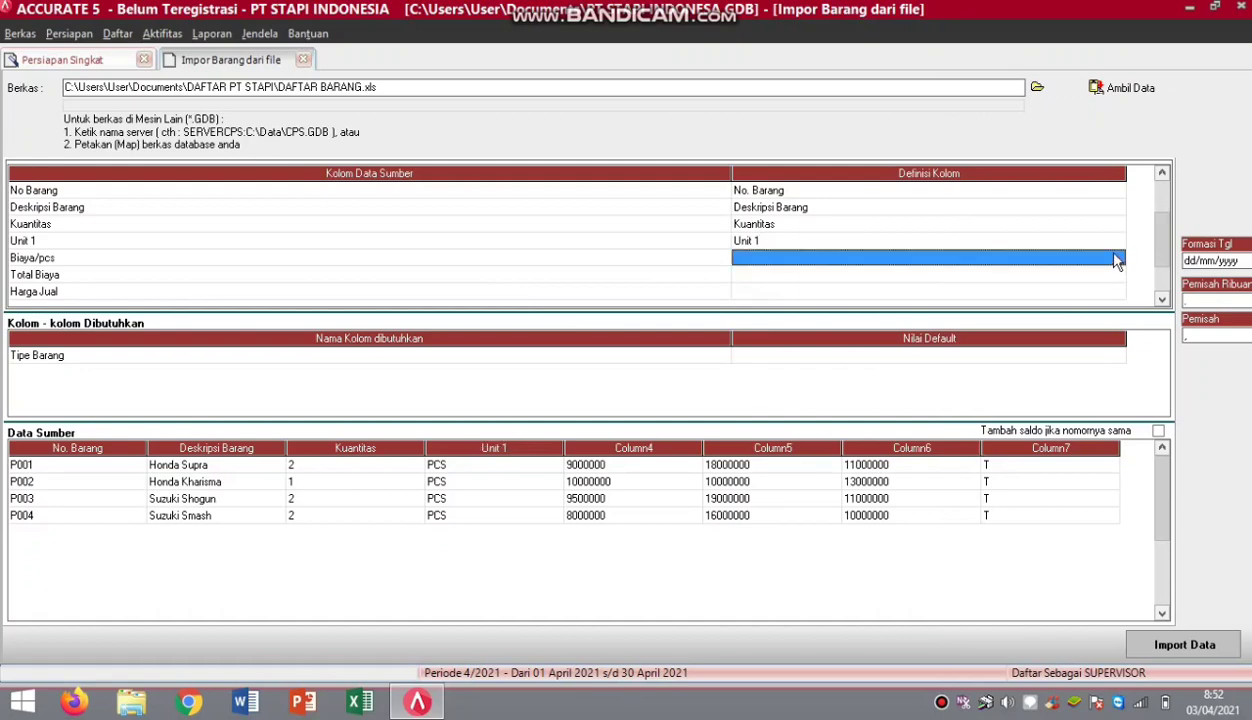
pyautogui.click(1095, 258)
pyautogui.click(1117, 257)
pyautogui.click(853, 273)
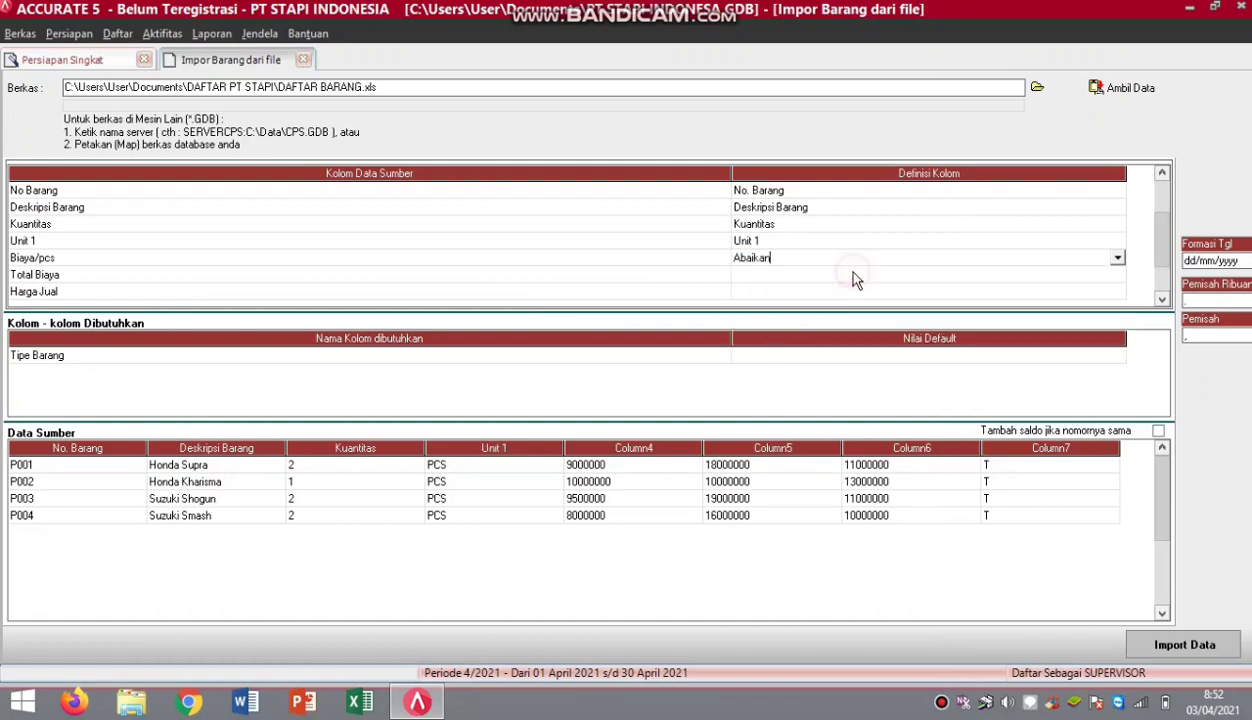
pyautogui.click(1106, 276)
pyautogui.click(1106, 276)
pyautogui.click(1116, 275)
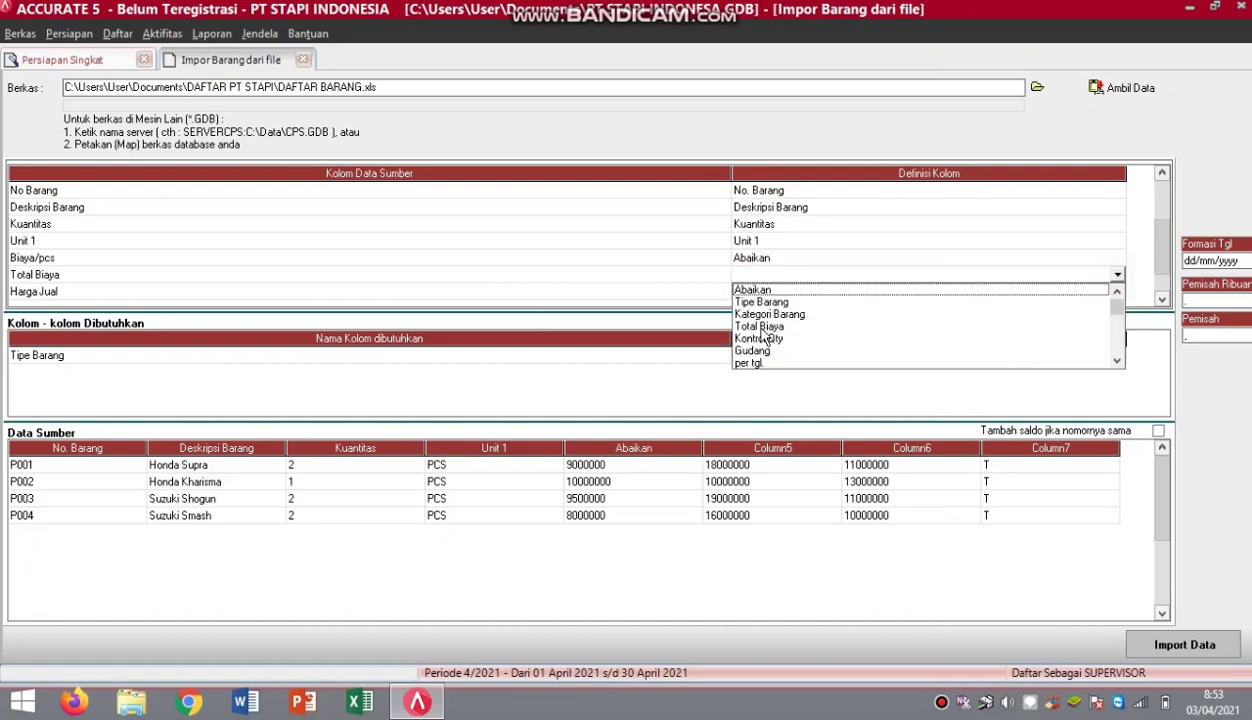
pyautogui.click(752, 327)
# Map Harga Jual to Def. Harga Jual 1 and Pajak 1 to Kode pajak penjualan.
pyautogui.click(1115, 293)
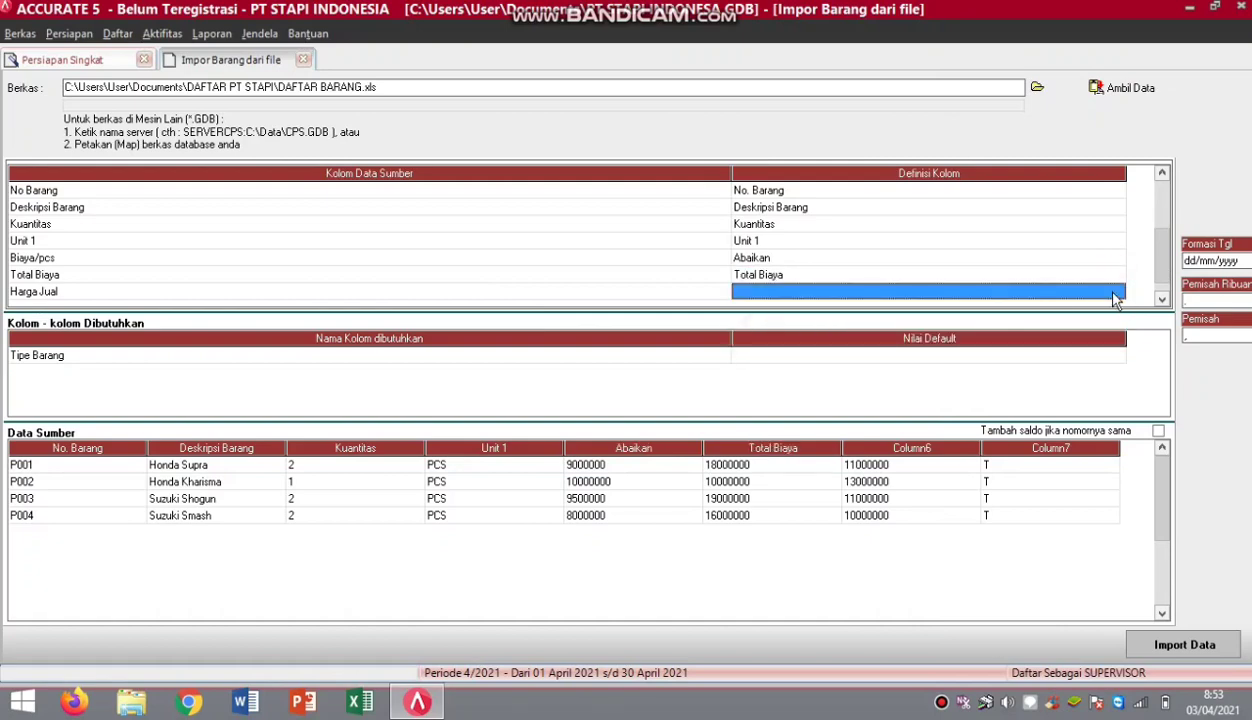
pyautogui.click(1115, 294)
pyautogui.click(1116, 291)
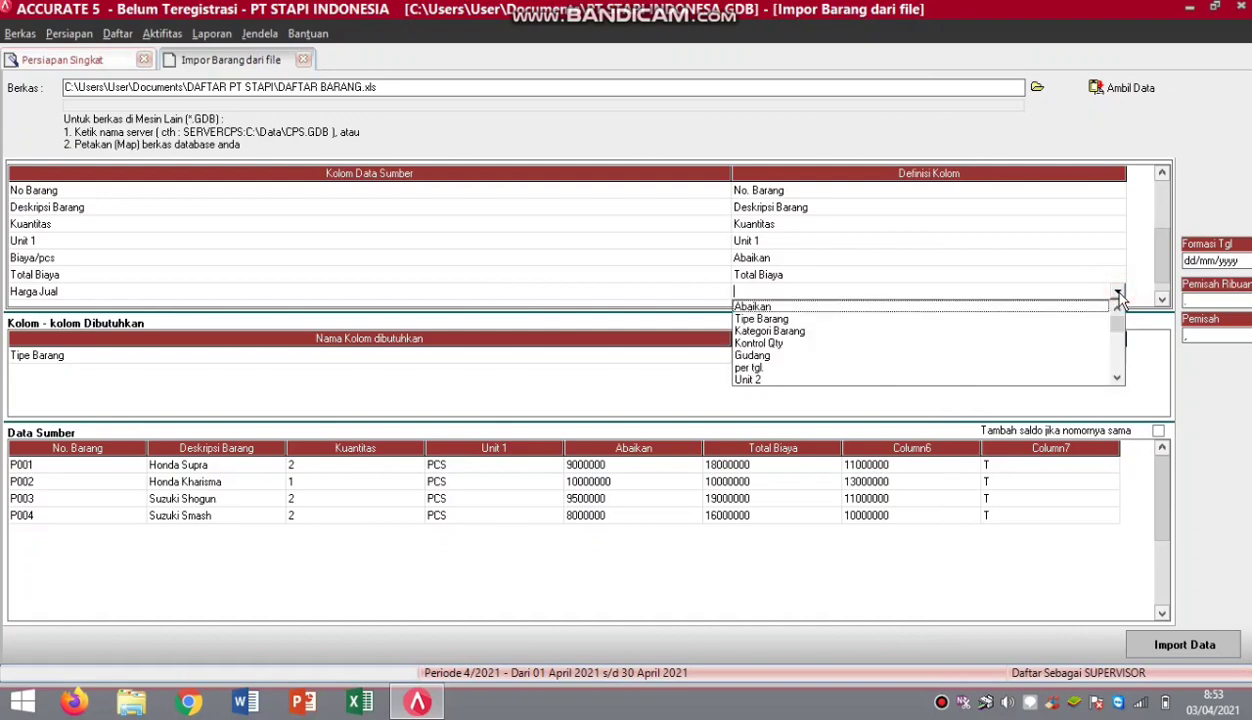
pyautogui.moveTo(1116, 326); pyautogui.dragTo(1117, 342)
pyautogui.click(1095, 354)
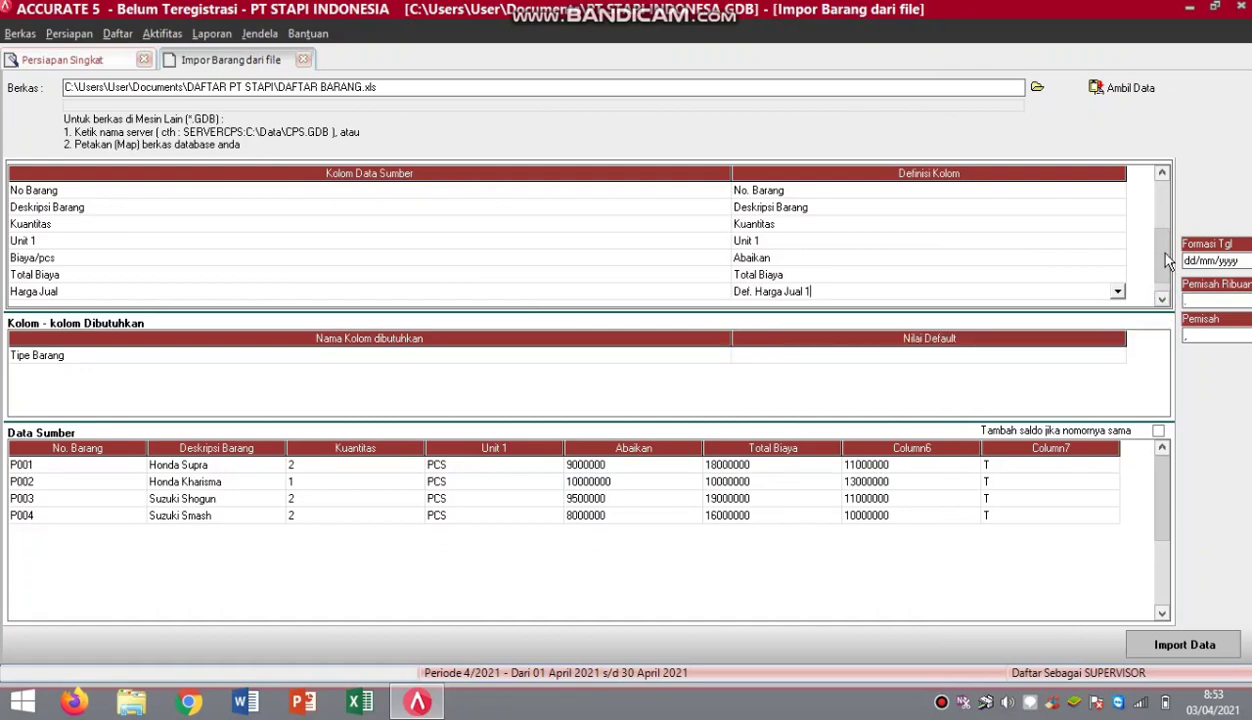
pyautogui.click(1163, 299)
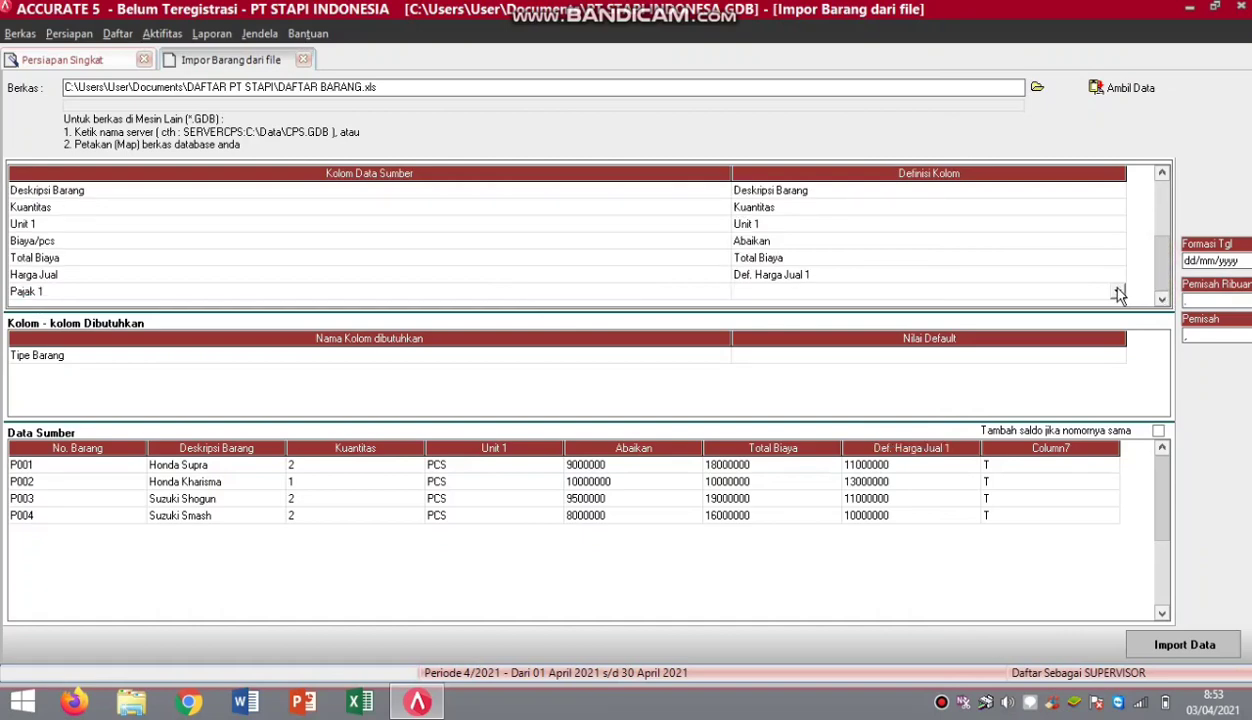
pyautogui.click(1117, 291)
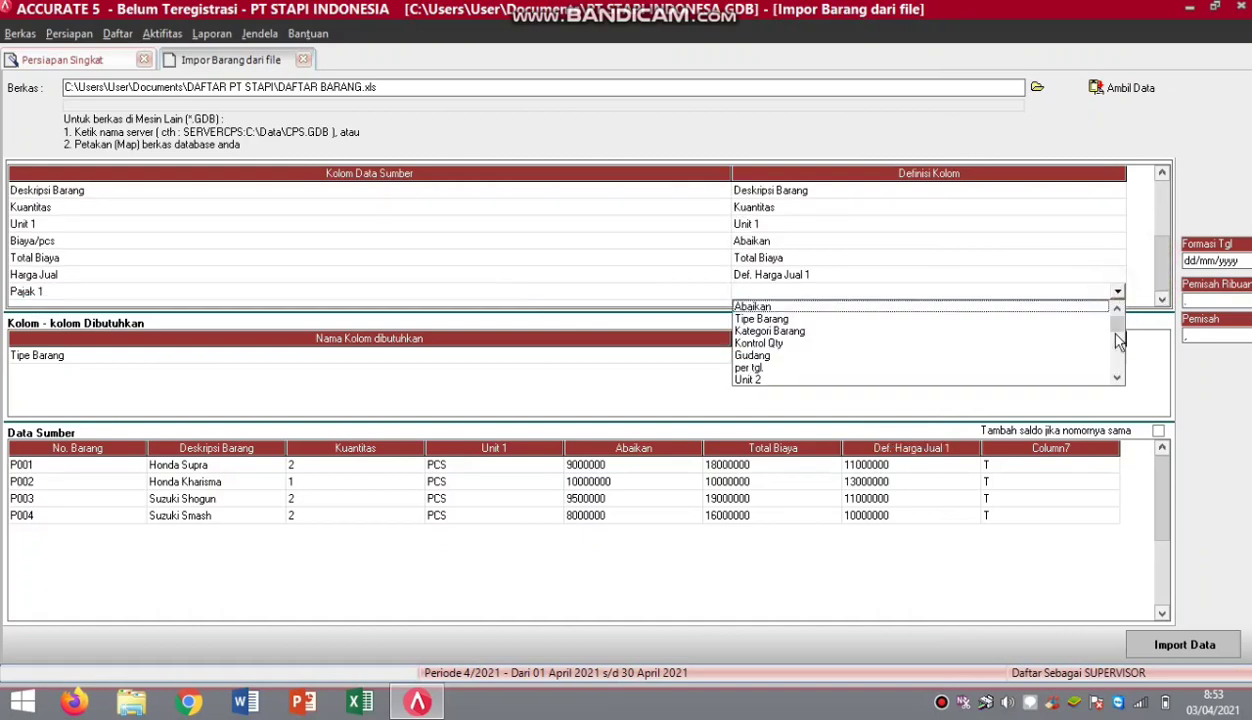
pyautogui.moveTo(1118, 330); pyautogui.dragTo(1118, 345)
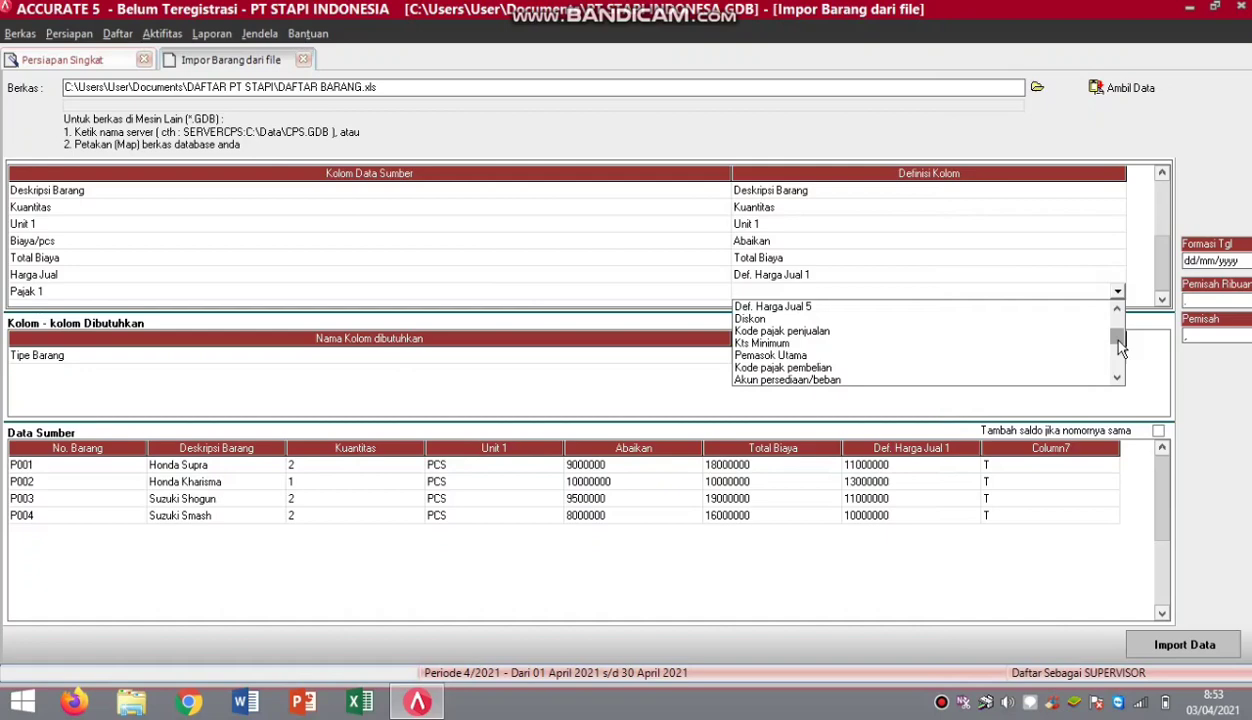
pyautogui.click(986, 332)
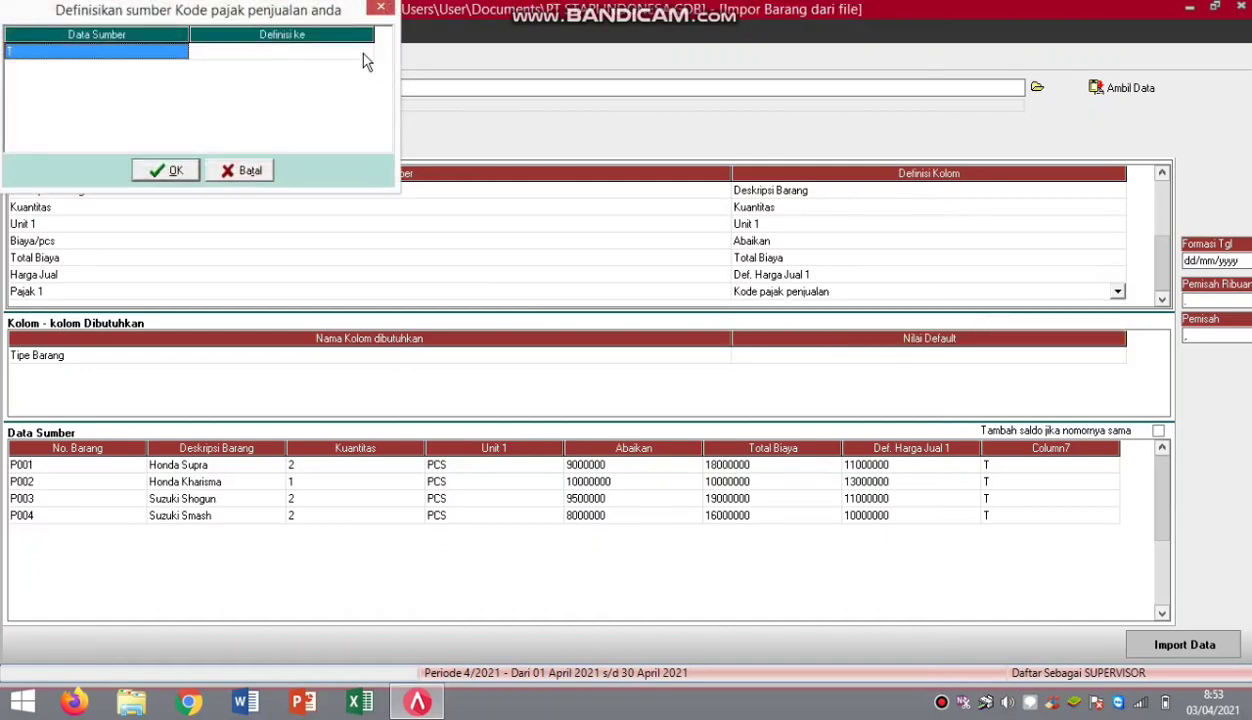
# Define sales tax code T as PPN and confirm the mapping.
pyautogui.click(364, 54)
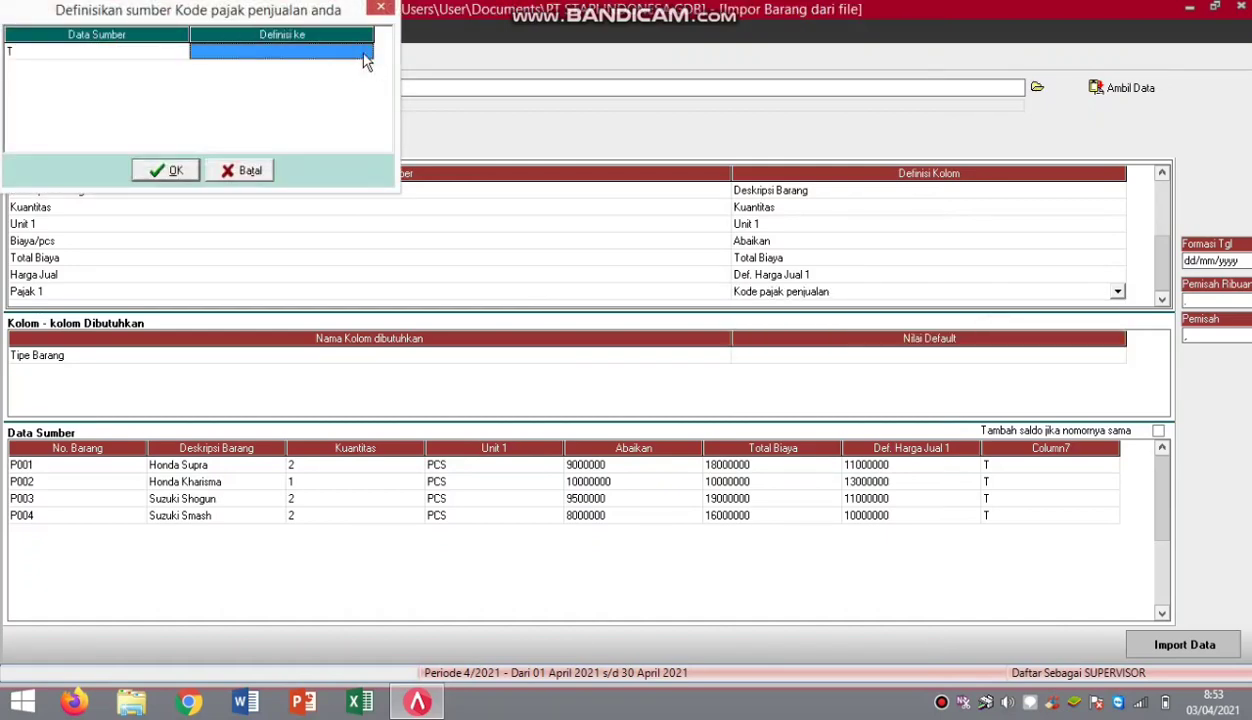
pyautogui.click(364, 58)
pyautogui.click(364, 52)
pyautogui.click(335, 73)
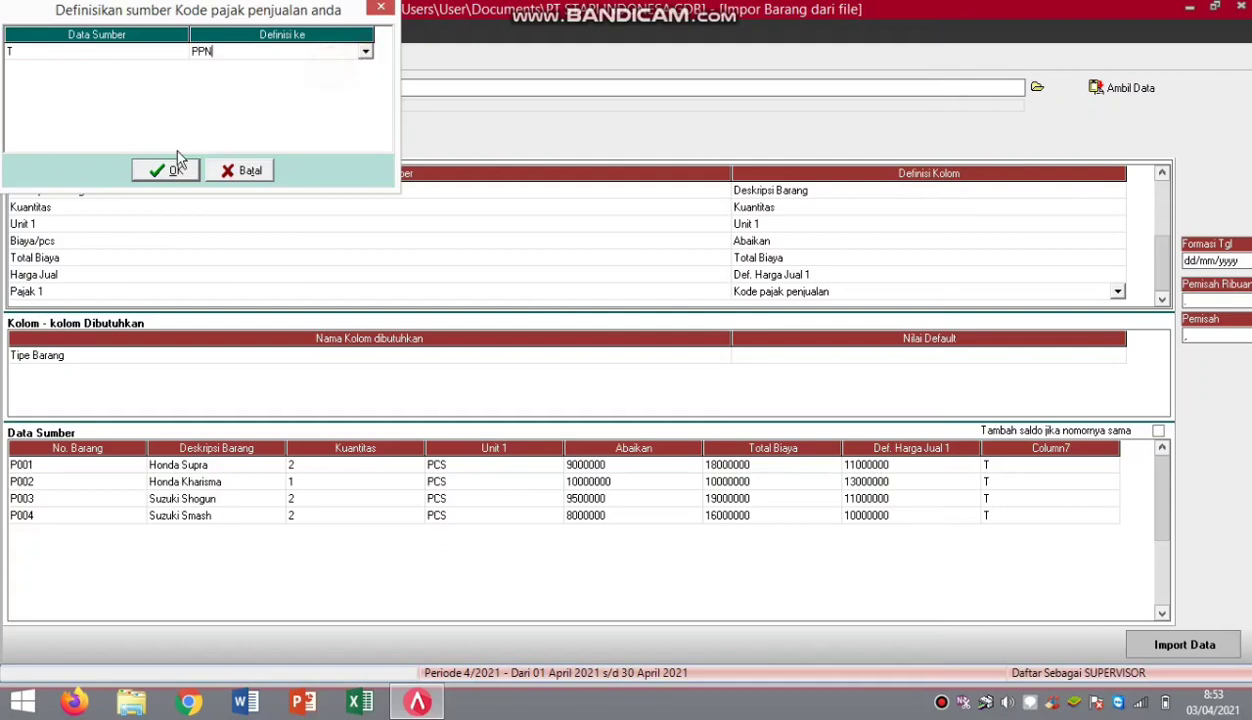
pyautogui.click(168, 172)
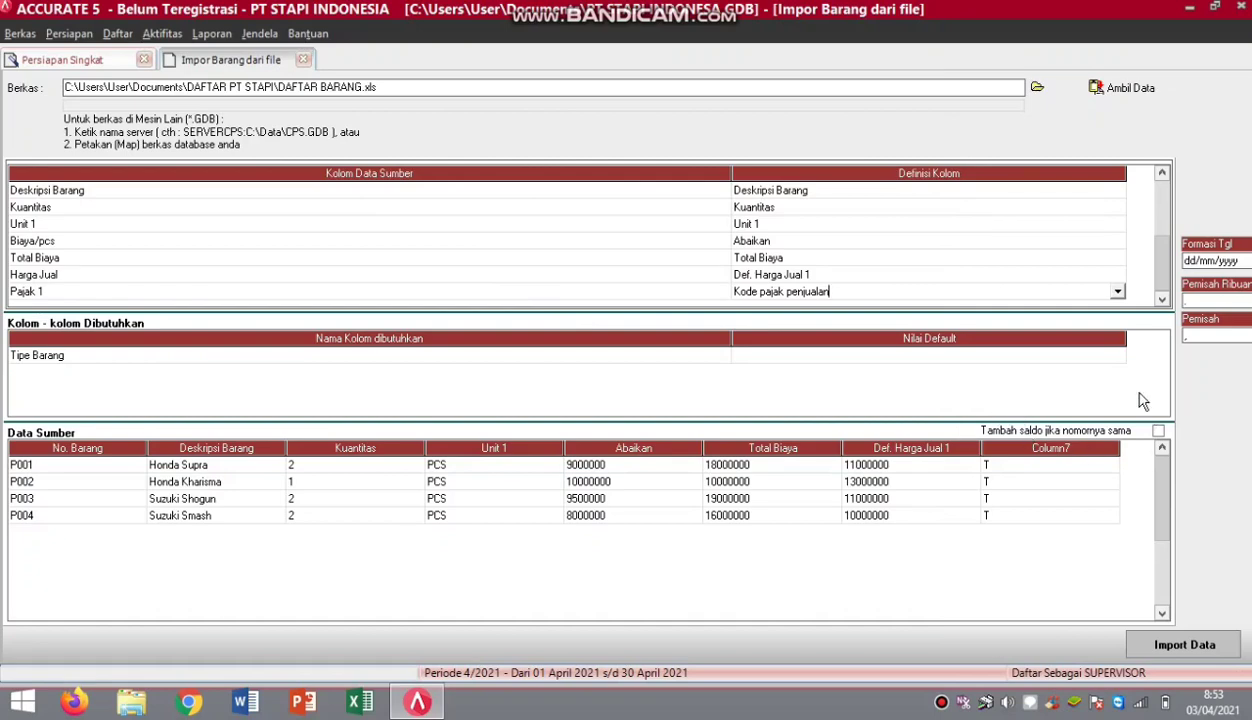
# Default Tipe Barang to Persediaan and import the four items from DAFTAR BARANG.
pyautogui.click(1120, 358)
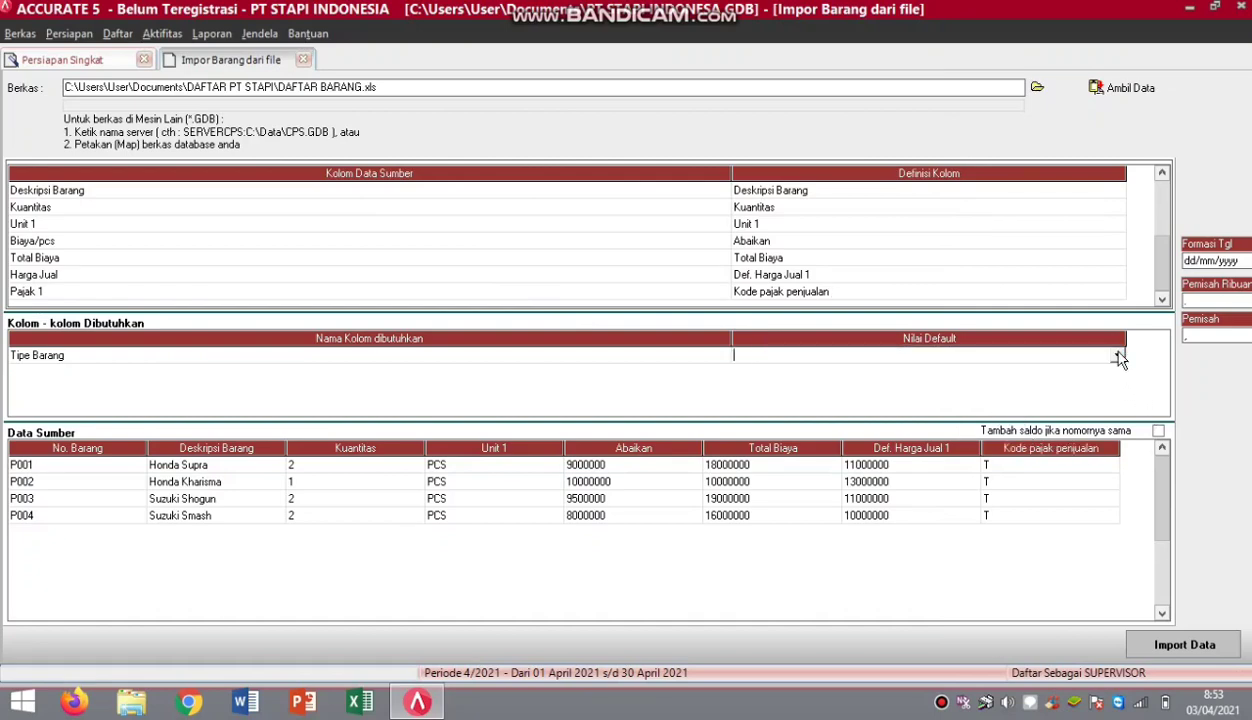
pyautogui.click(1117, 357)
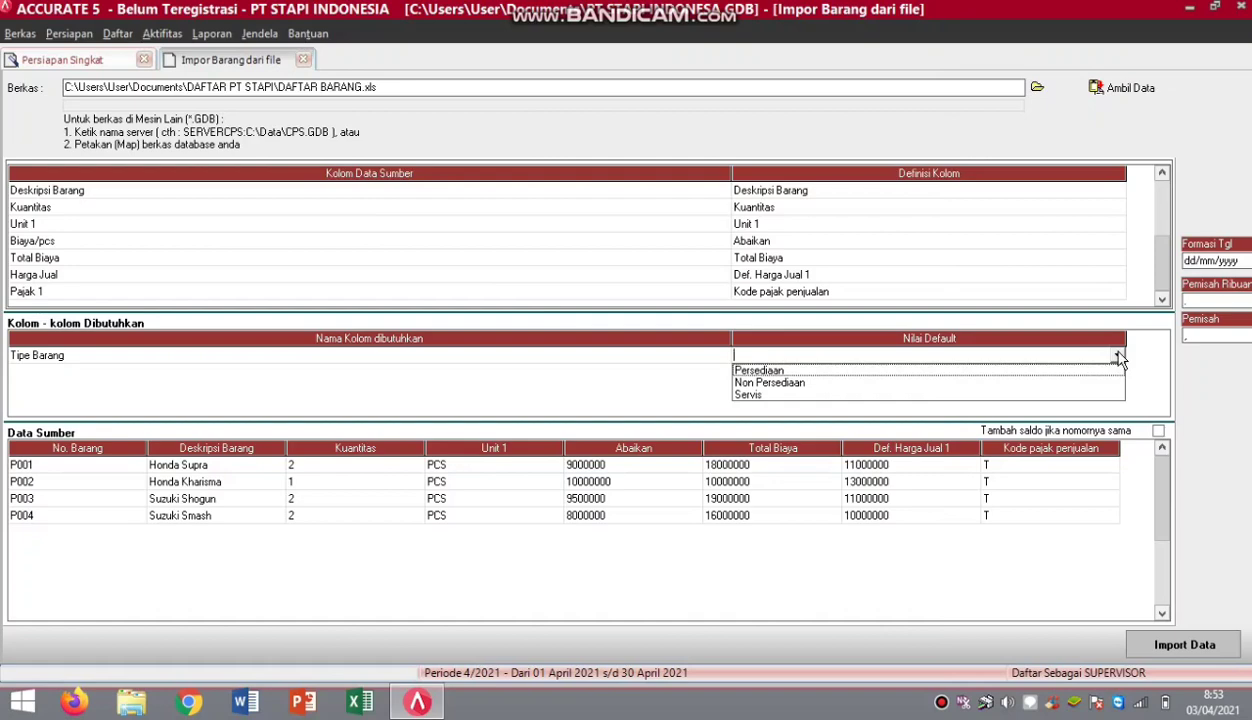
pyautogui.click(1035, 371)
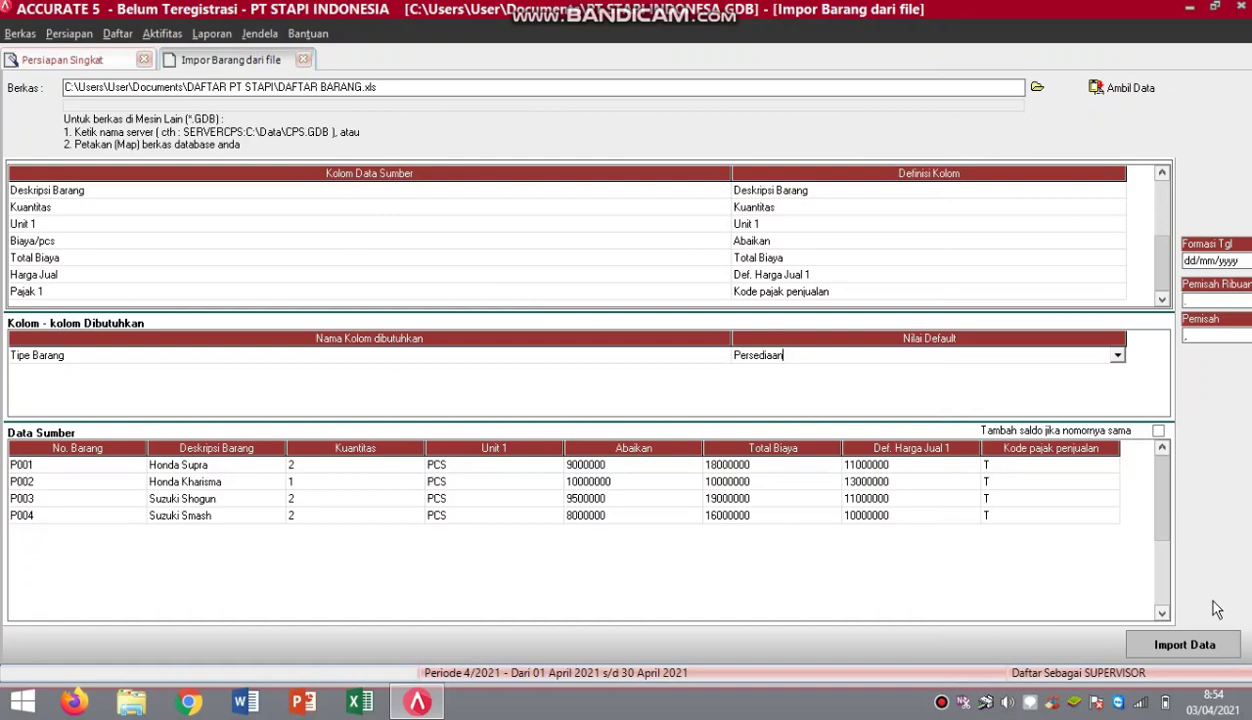
pyautogui.click(1195, 645)
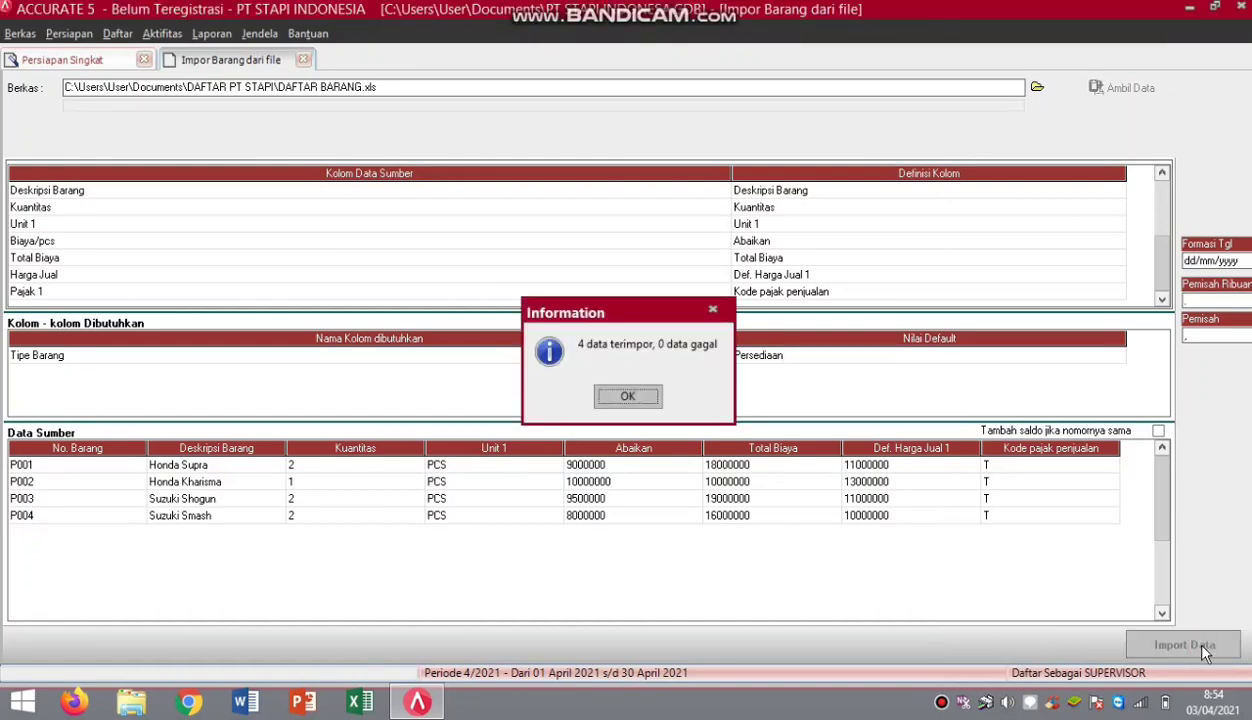
pyautogui.click(625, 398)
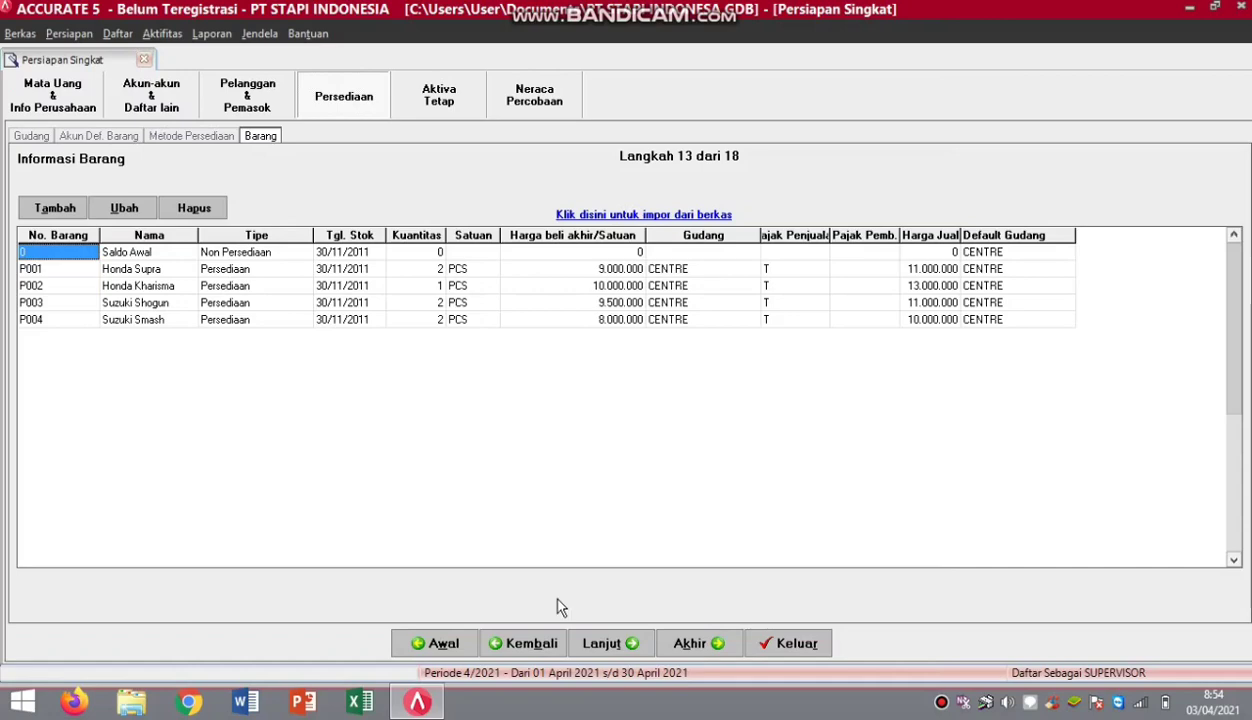
# Advance to step 14, Tipe Aset Tetap Kena Pajak, and begin a file import for it.
pyautogui.click(613, 644)
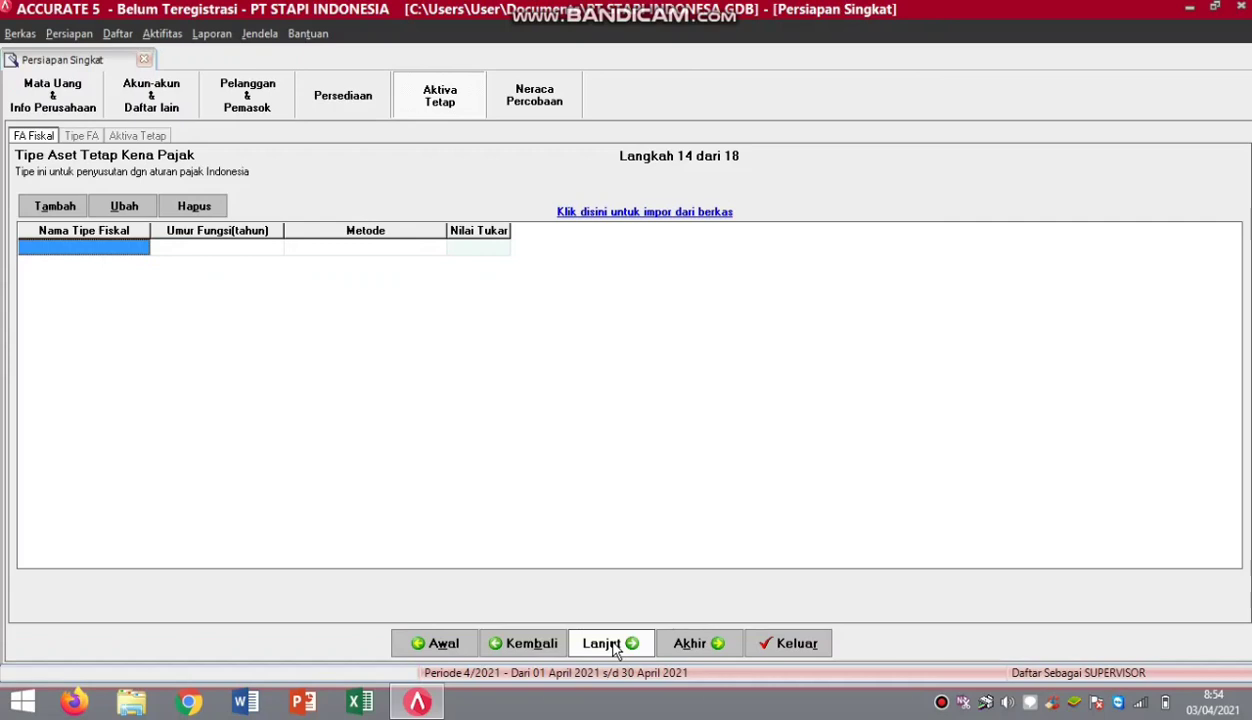
pyautogui.click(700, 214)
# Load DAFTAR TIPE AKTIVA TETAP PAJAK.xls as an Excel source and preview types like Bangunan Permanen.
pyautogui.click(1037, 88)
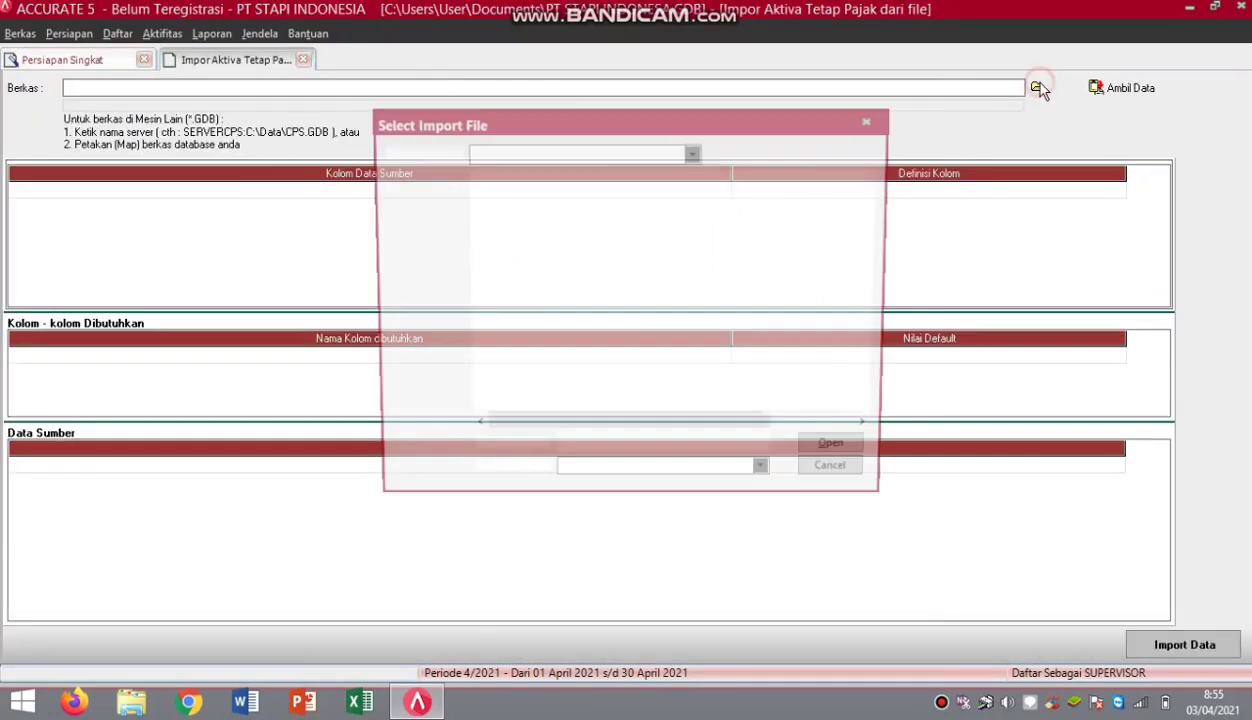
pyautogui.click(765, 480)
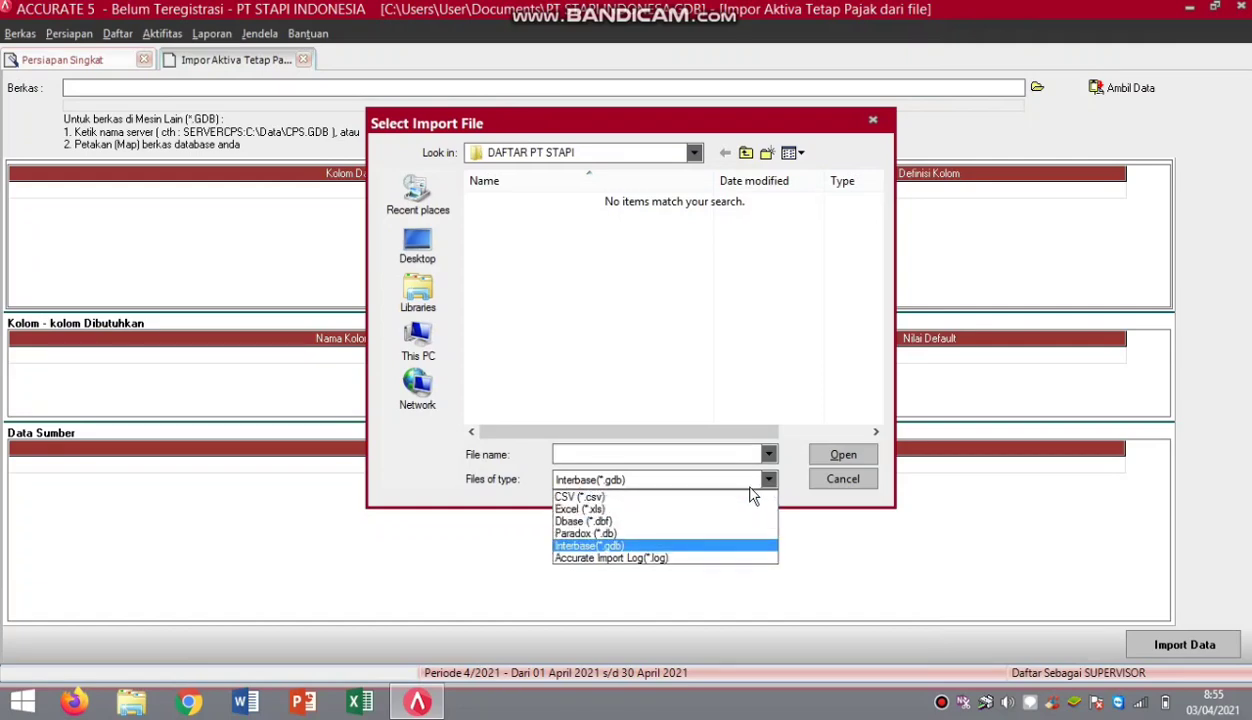
pyautogui.click(715, 509)
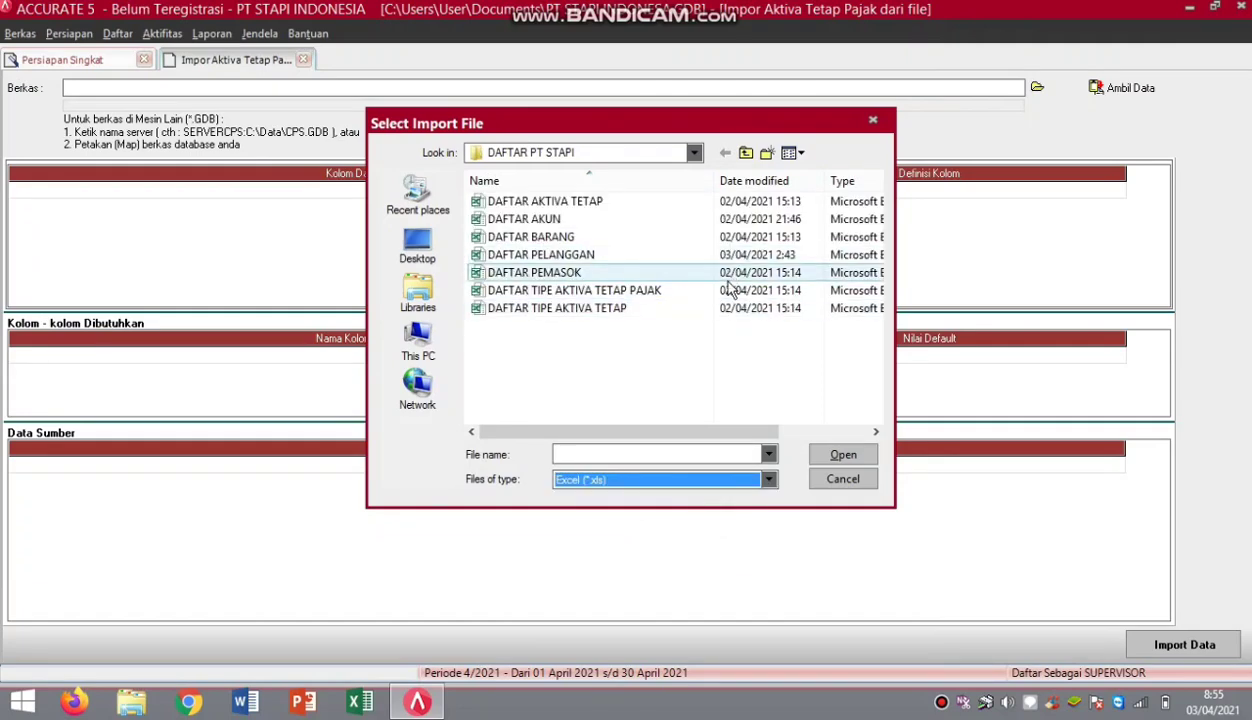
pyautogui.click(731, 292)
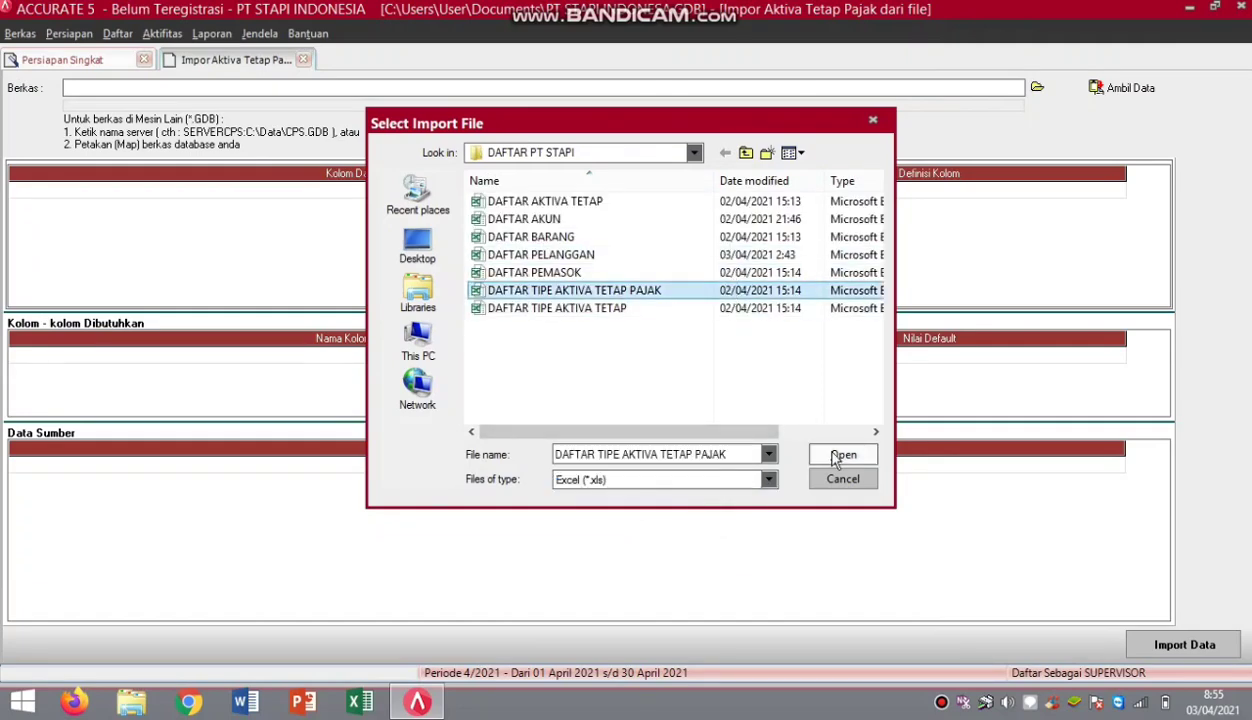
pyautogui.click(838, 454)
pyautogui.click(1130, 88)
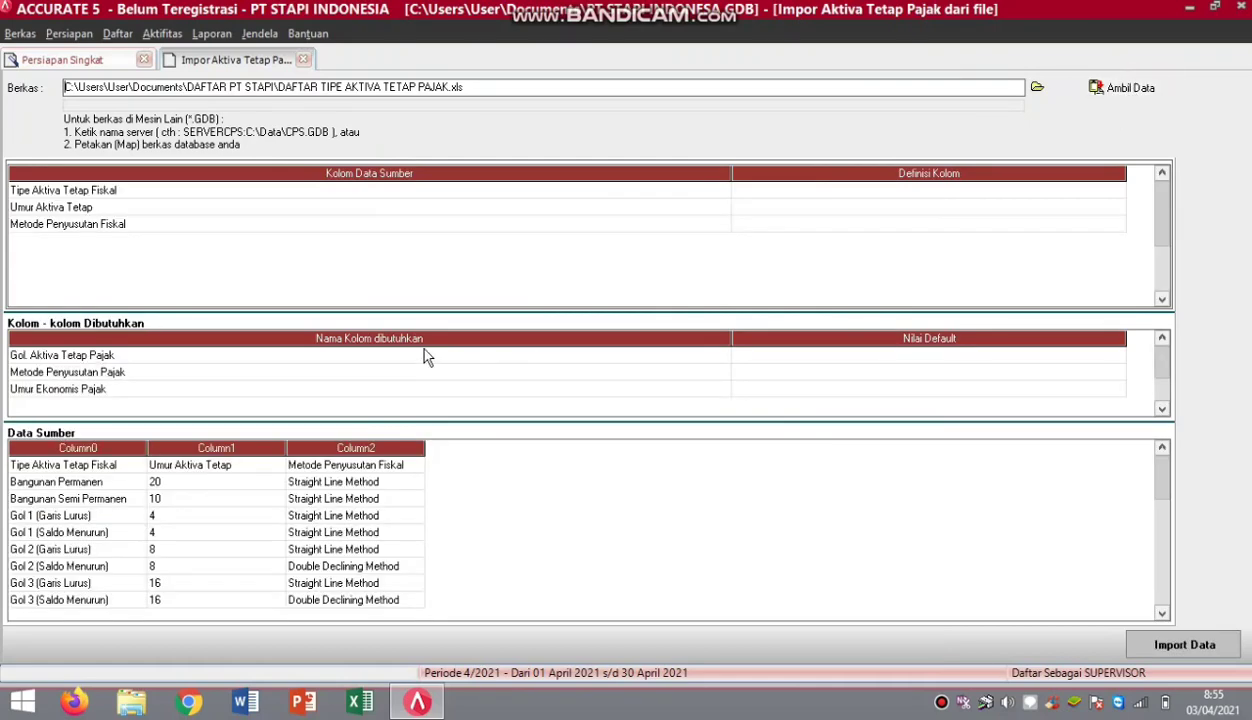
# Delete the header row and map Tipe Aktiva Tetap Fiskal to Gol. Aktiva Tetap Pajak.
pyautogui.rightClick(80, 465)
pyautogui.click(122, 497)
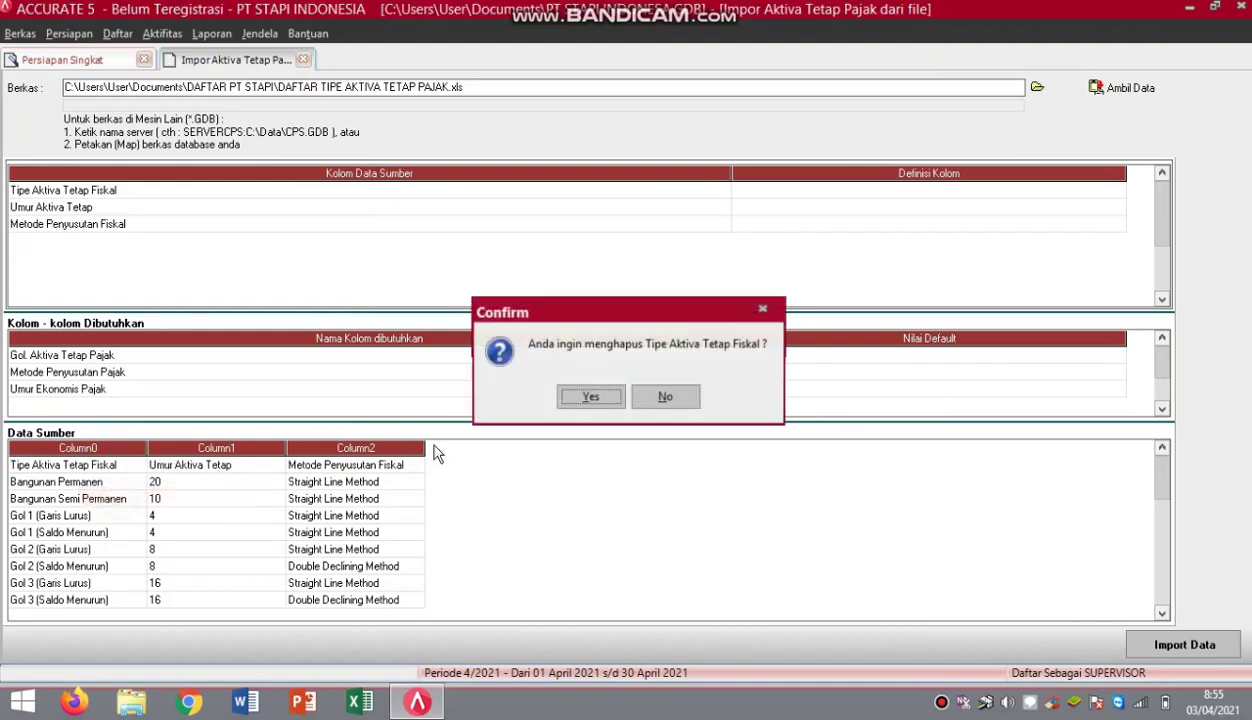
pyautogui.click(592, 395)
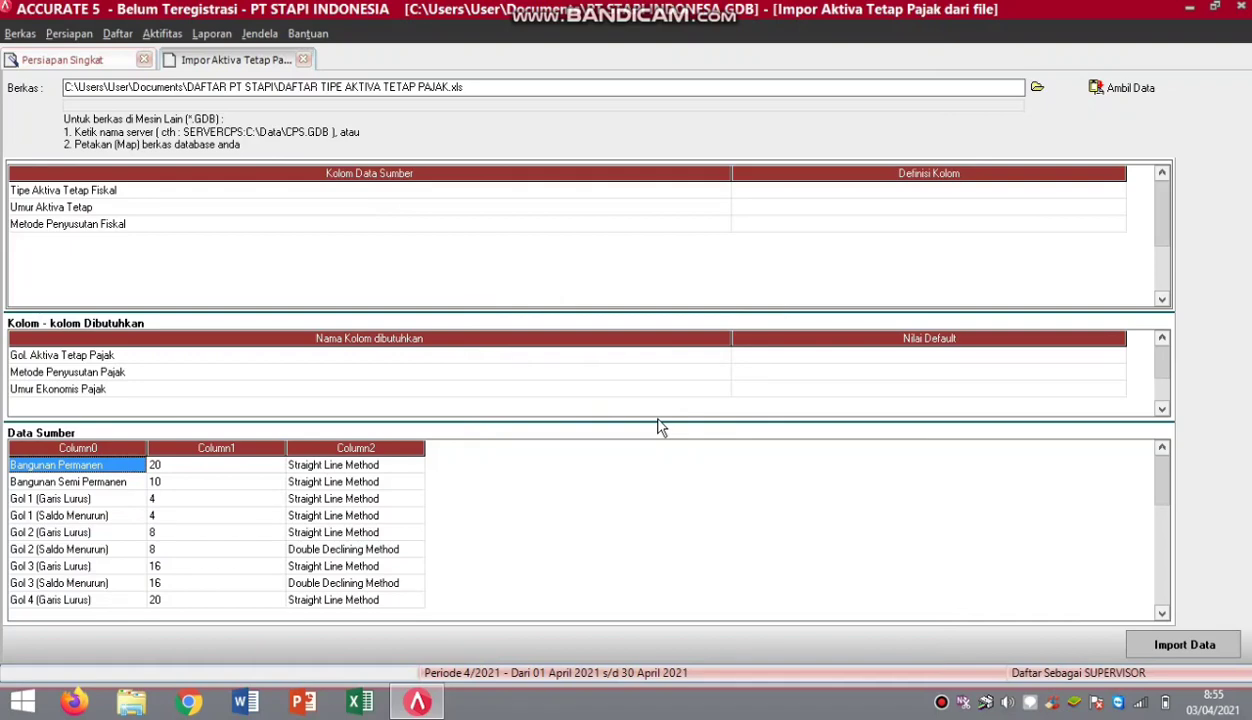
pyautogui.click(1116, 191)
pyautogui.click(1116, 195)
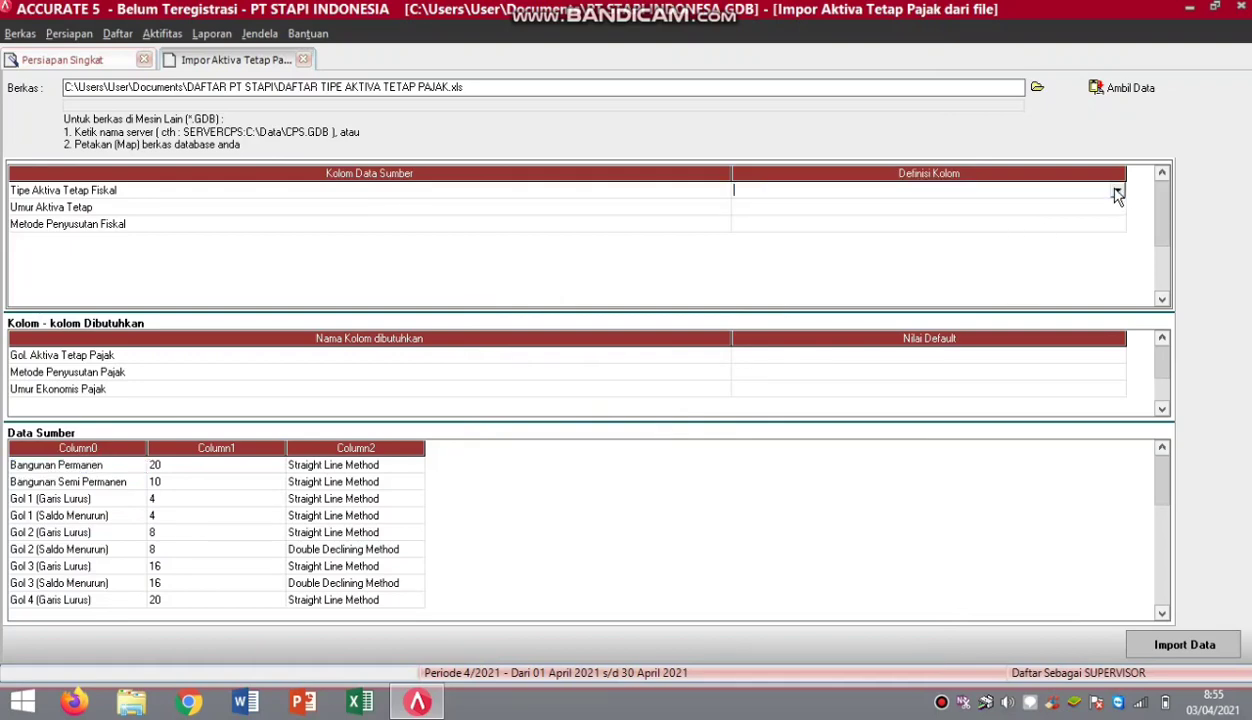
pyautogui.click(1117, 193)
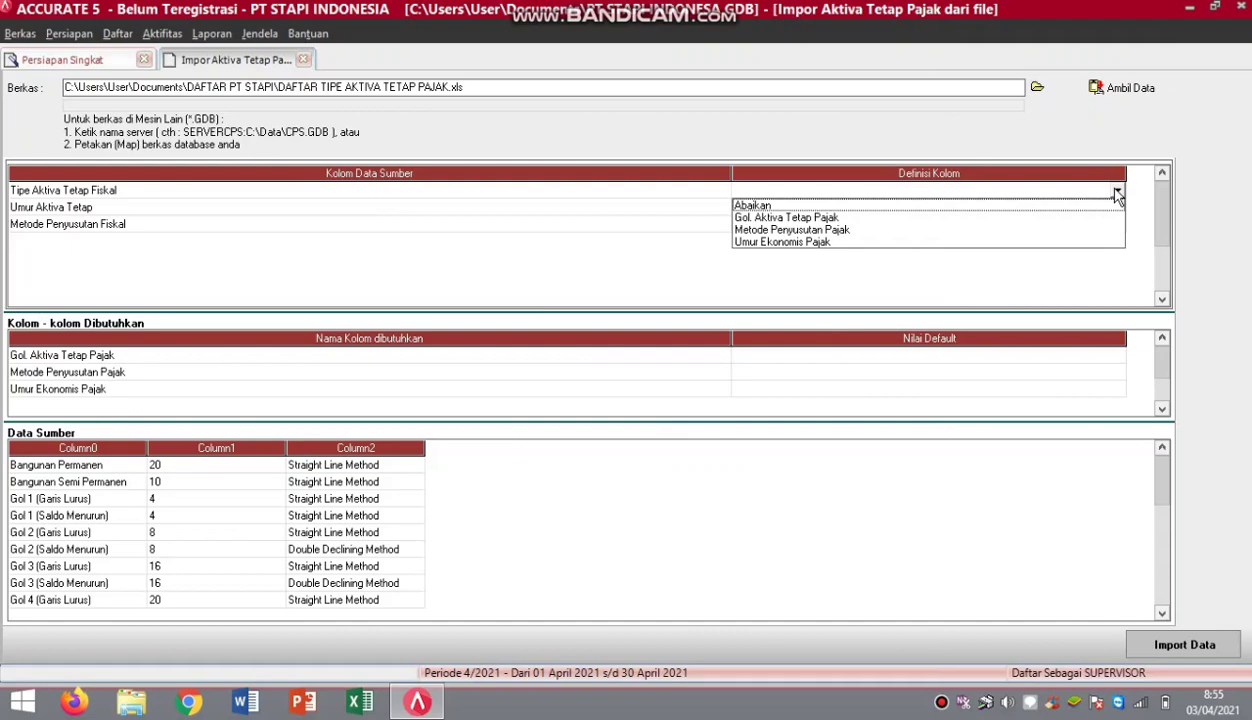
pyautogui.click(835, 218)
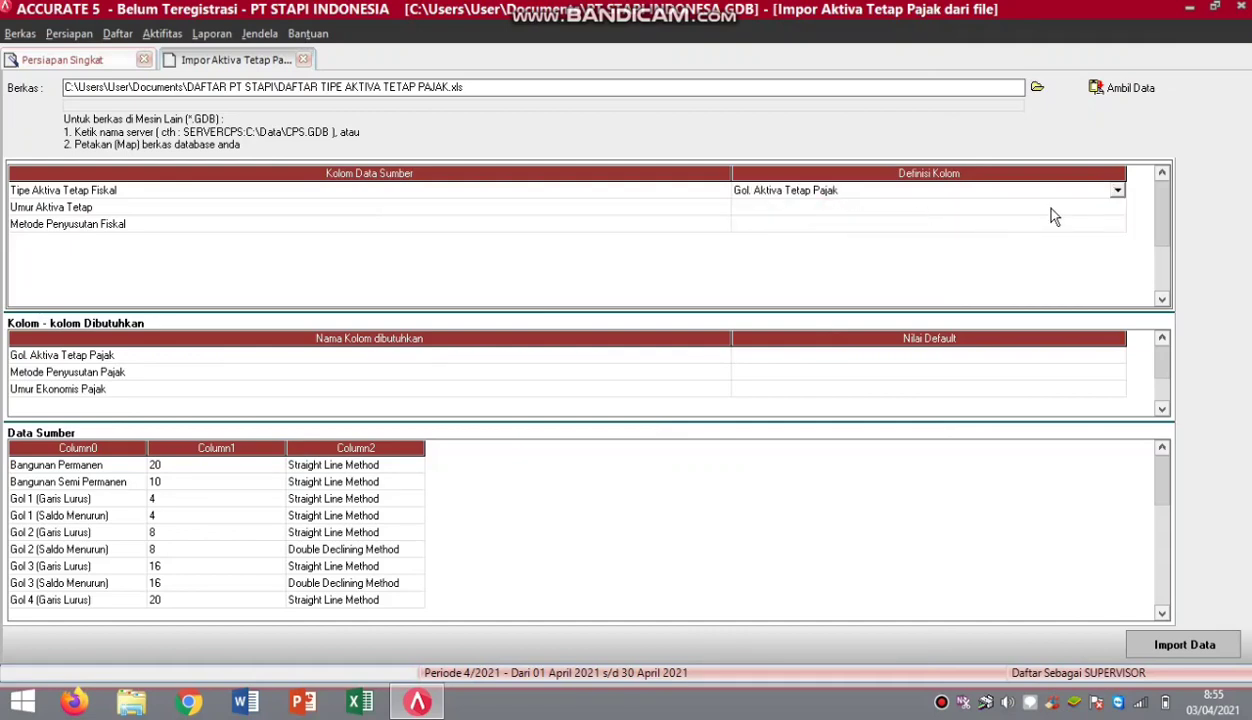
# Map Umur Aktiva Tetap to Umur Ekonomis Pajak and the method column to Metode Penyusutan Pajak.
pyautogui.click(1116, 207)
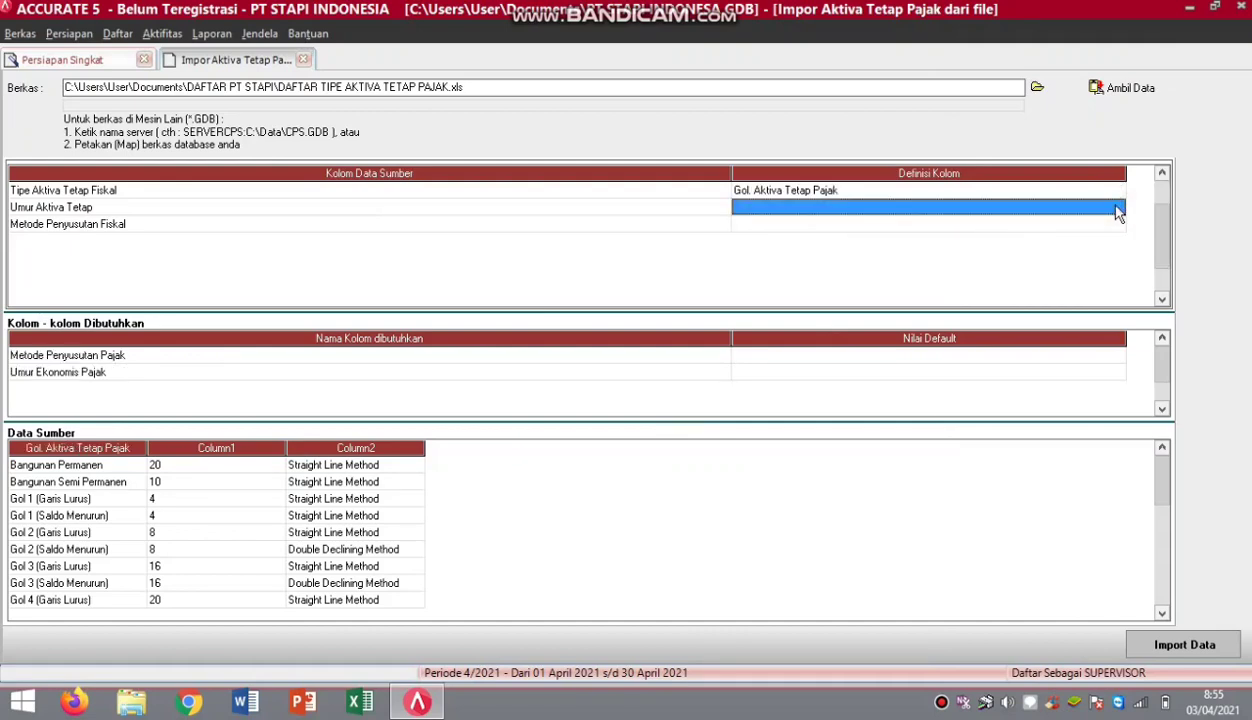
pyautogui.click(1116, 207)
pyautogui.click(1117, 207)
pyautogui.click(788, 246)
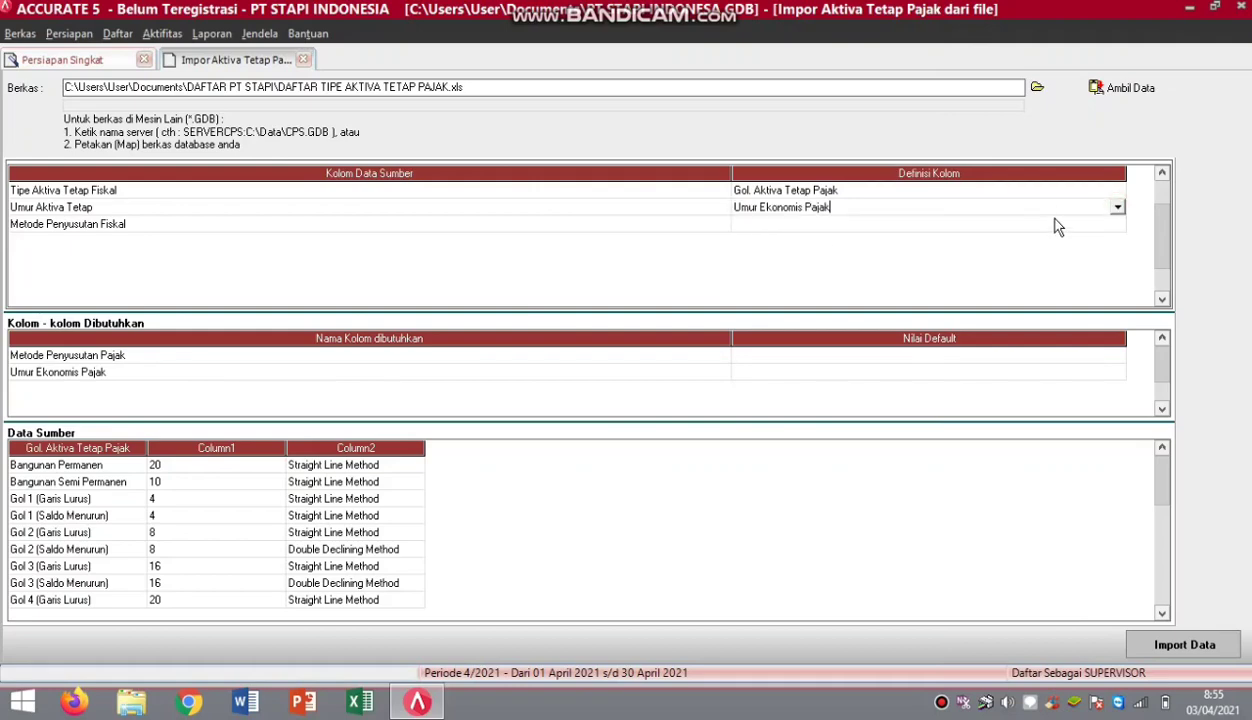
pyautogui.click(1115, 225)
pyautogui.click(1116, 227)
pyautogui.click(1116, 226)
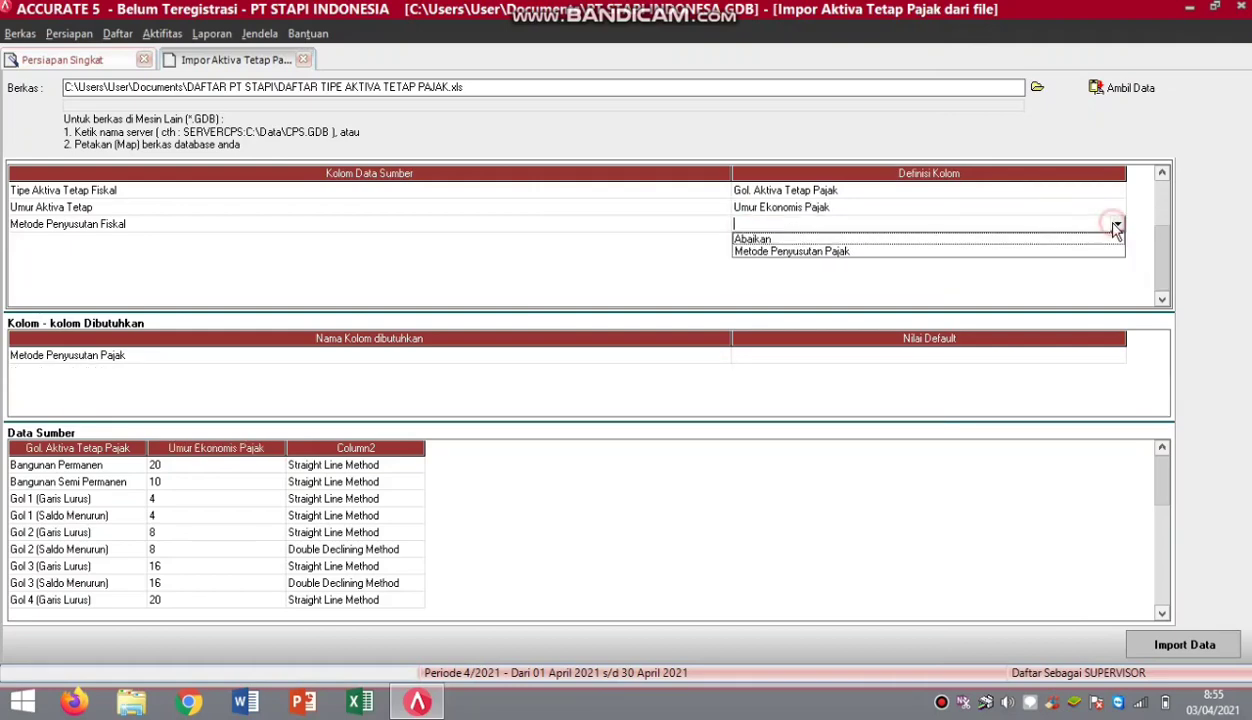
pyautogui.click(875, 252)
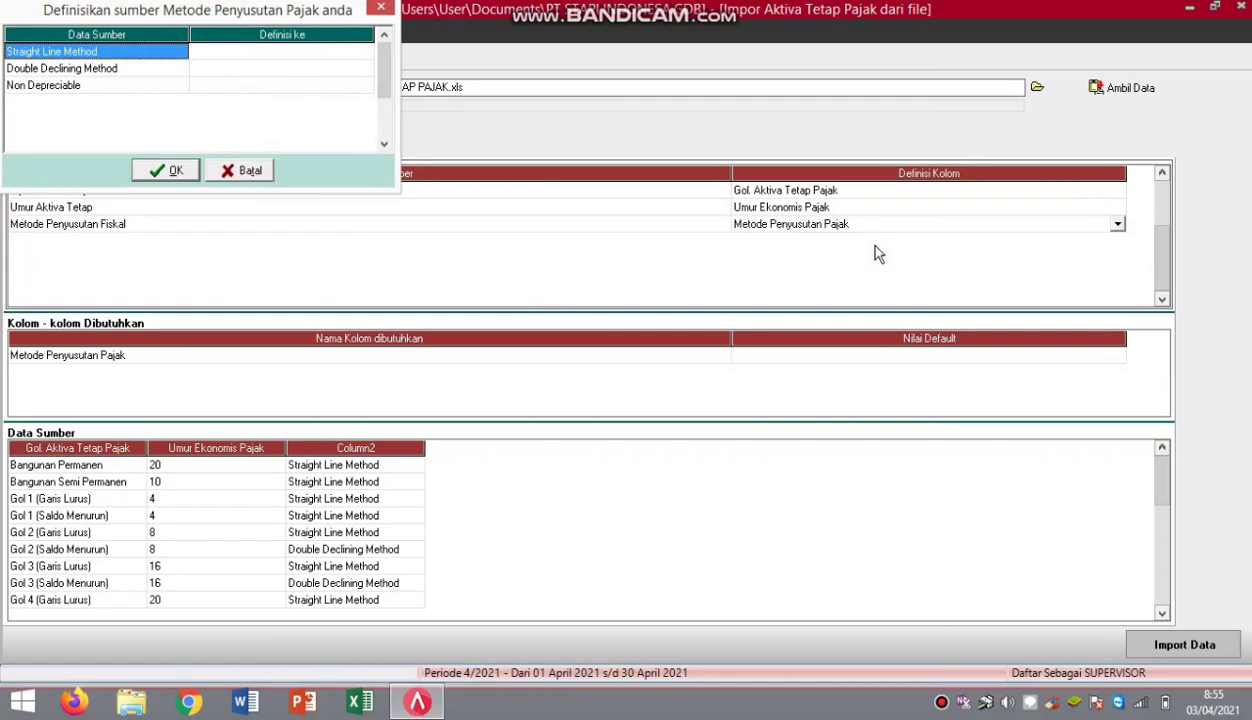
# Match Straight Line Method to Metode Garis Lurus and Double Declining Method to Metode Saldo Menurun.
pyautogui.click(364, 55)
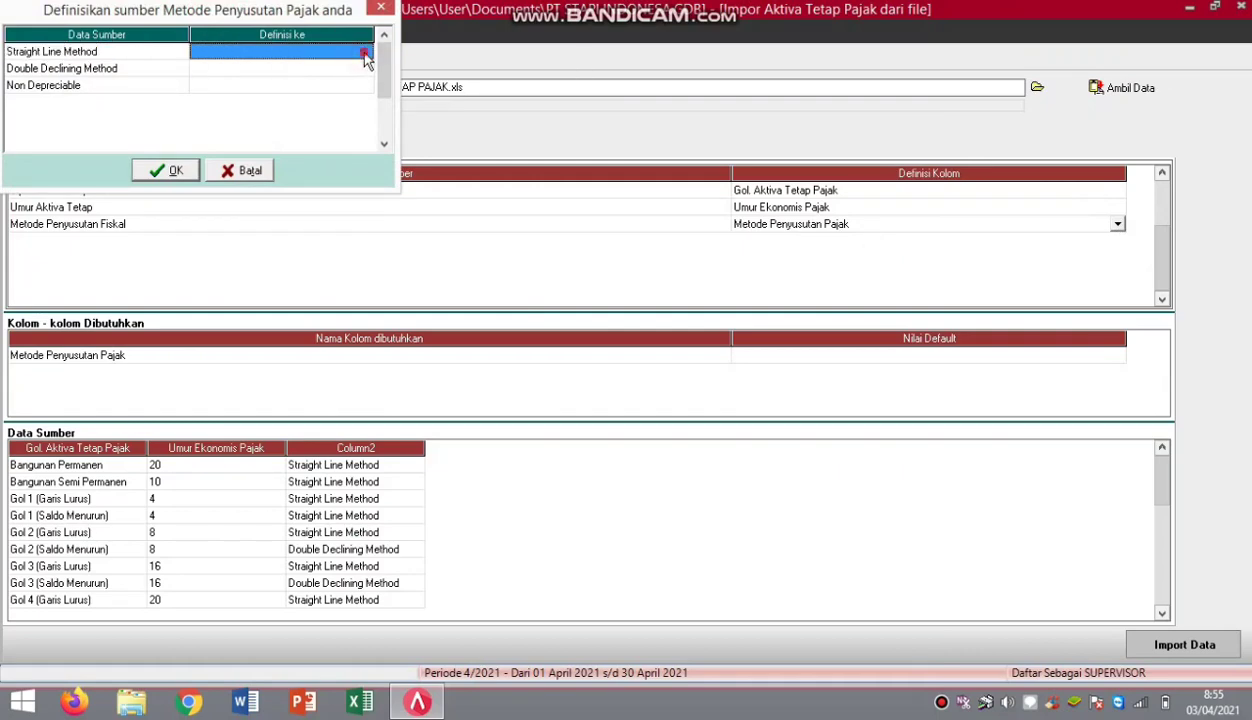
pyautogui.click(366, 57)
pyautogui.click(365, 52)
pyautogui.click(284, 77)
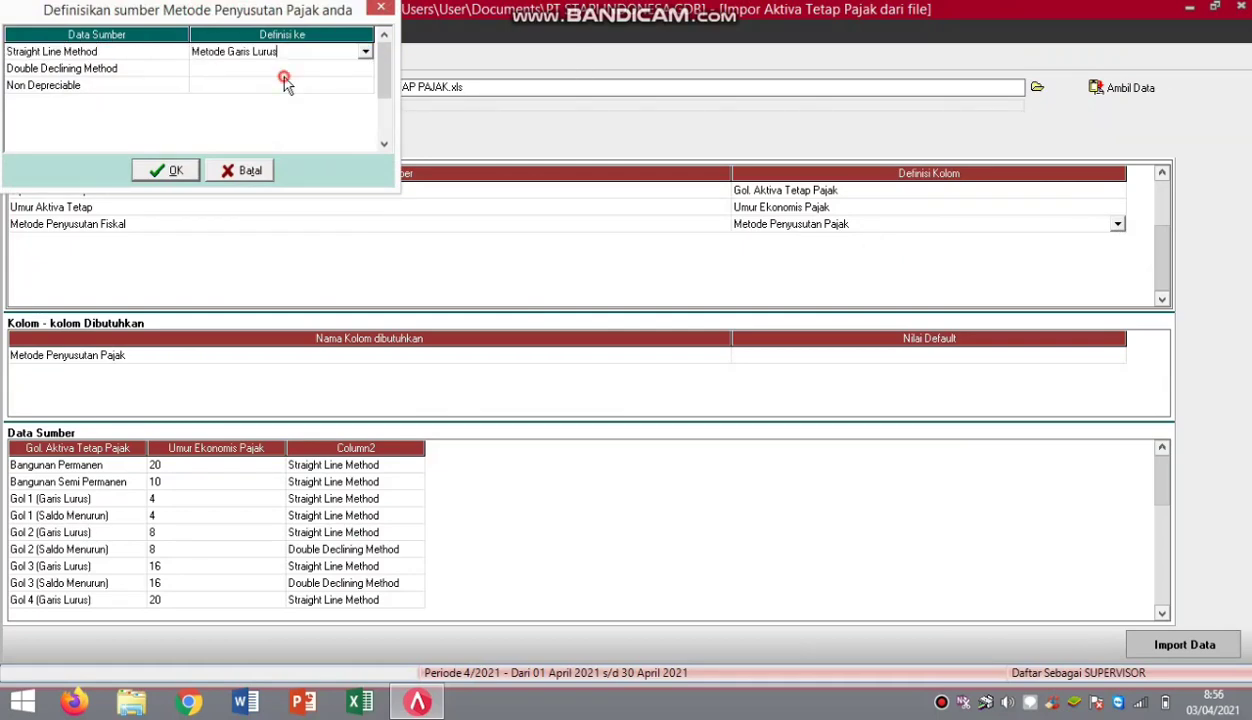
pyautogui.click(364, 68)
pyautogui.click(366, 67)
pyautogui.click(366, 68)
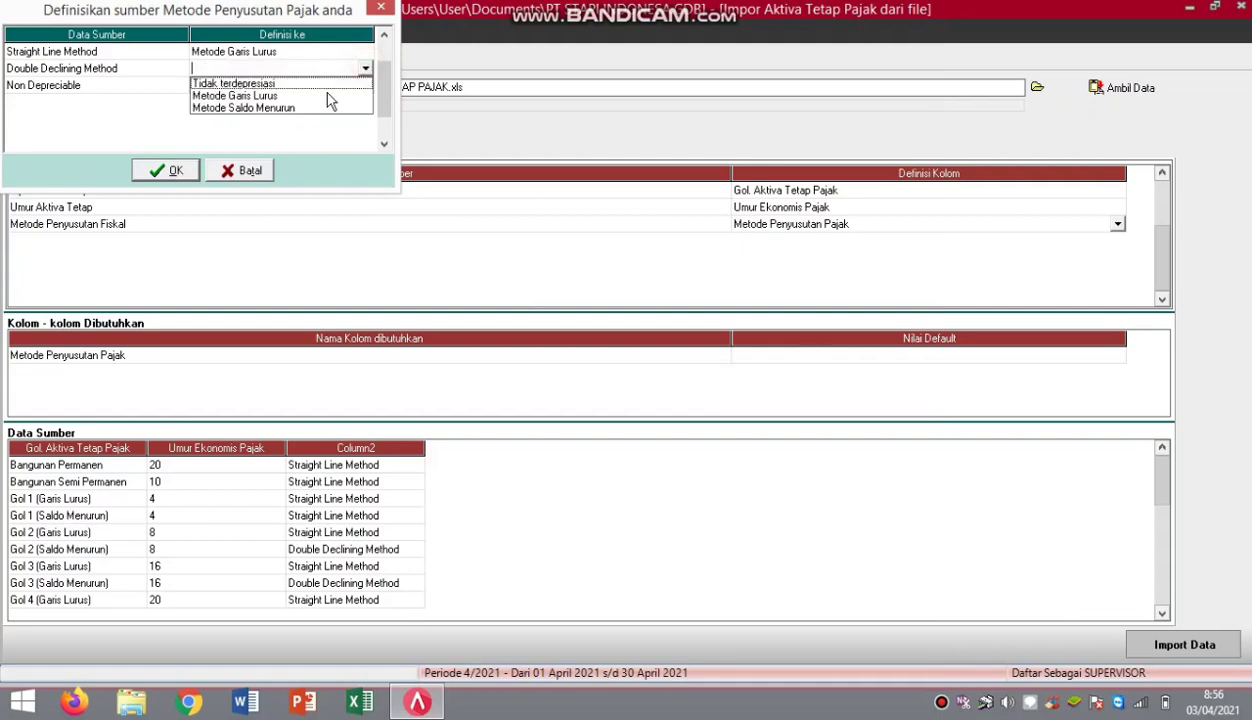
pyautogui.click(262, 108)
# Match Non Depreciable to Tidak terdepresiasi, confirm the mapping and check the last source rows.
pyautogui.click(363, 86)
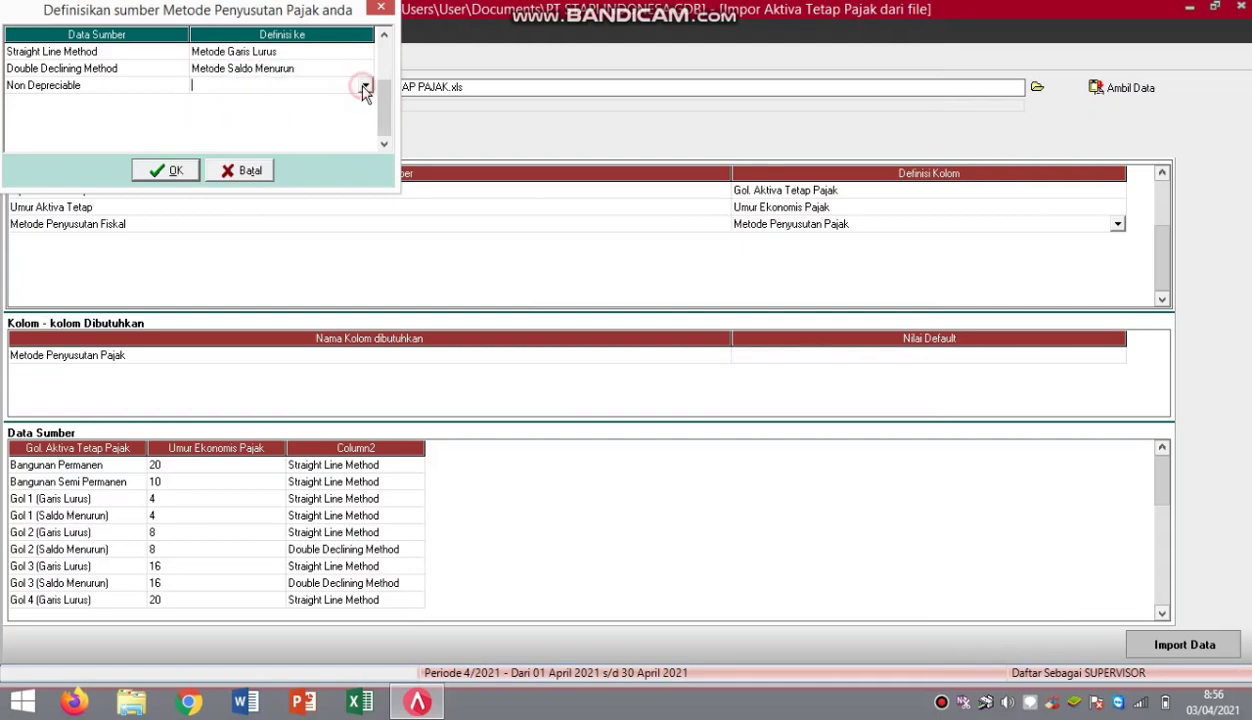
pyautogui.click(365, 86)
pyautogui.click(300, 98)
pyautogui.click(165, 172)
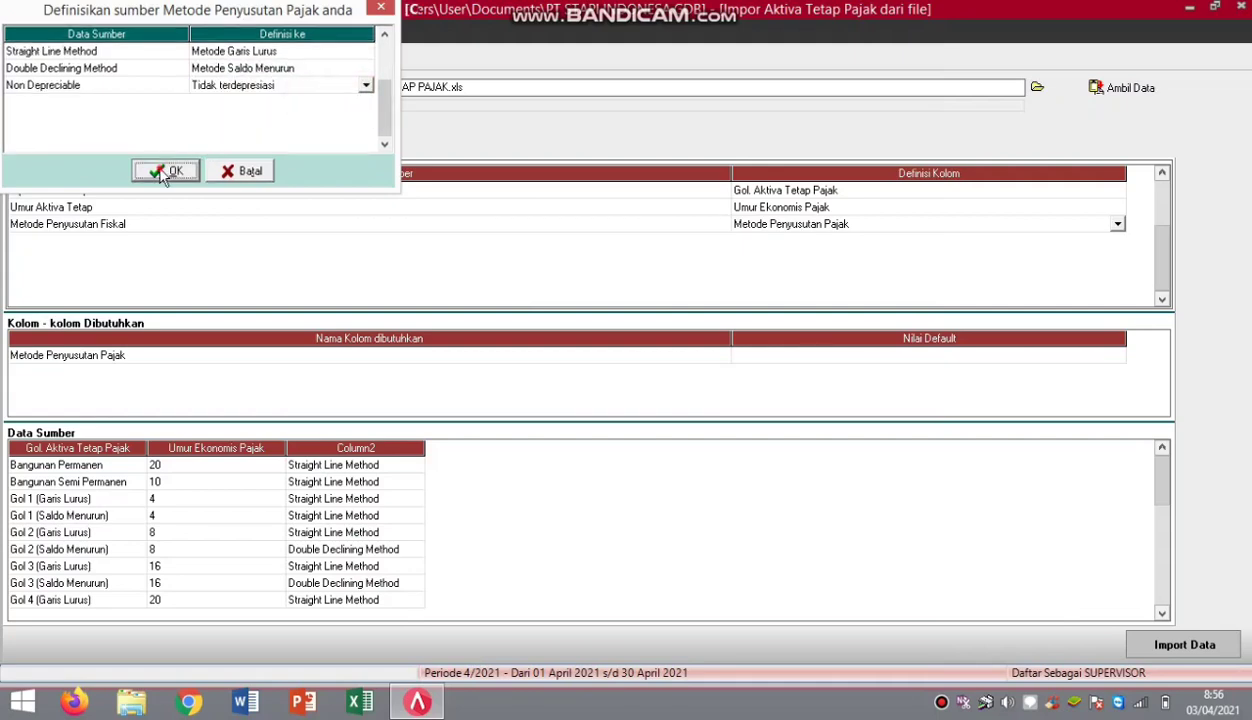
pyautogui.click(1163, 476)
pyautogui.click(1165, 524)
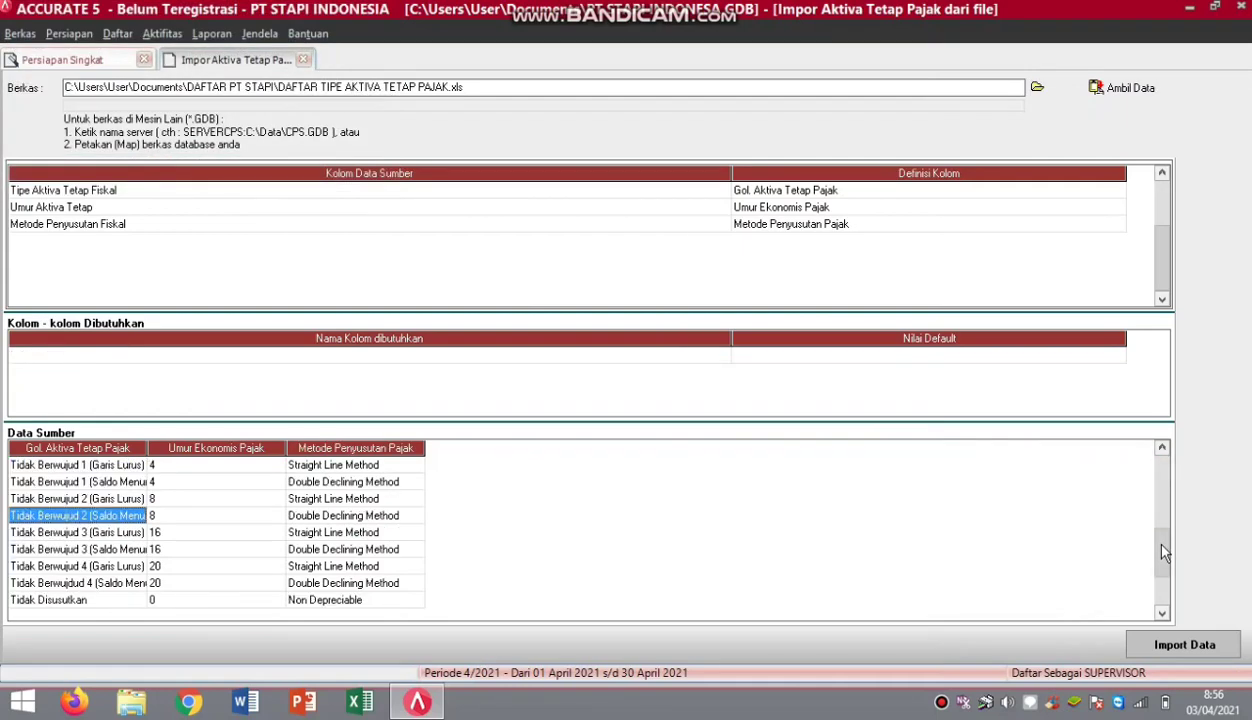
pyautogui.click(1163, 539)
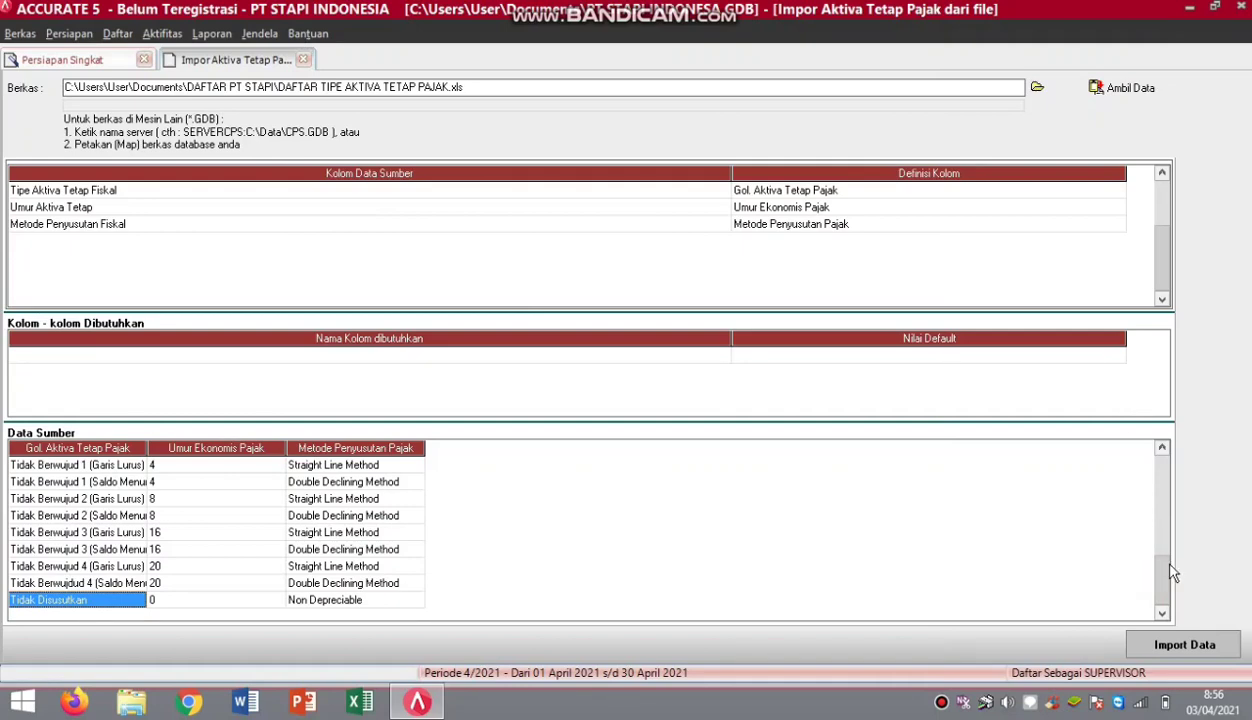
# Import the 19 fiscal asset type rows with no failures and continue to step 15 Tipe Aset Tetap.
pyautogui.click(1086, 356)
pyautogui.click(1184, 645)
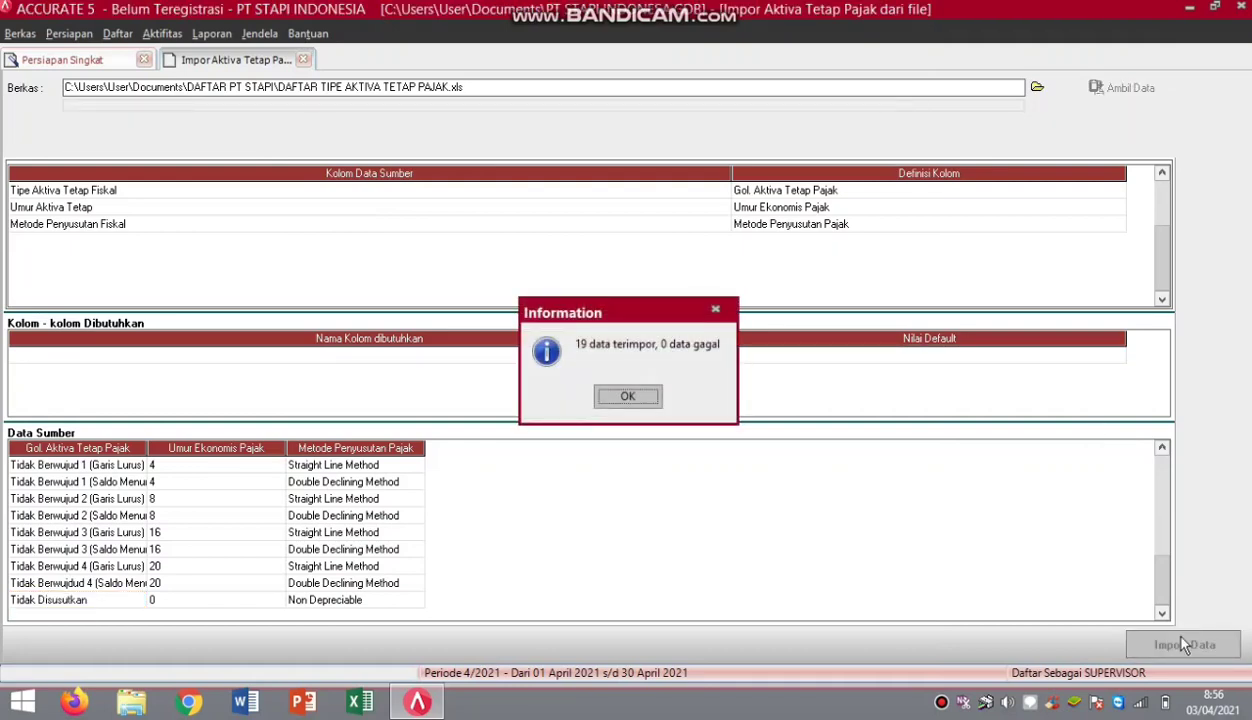
pyautogui.click(629, 396)
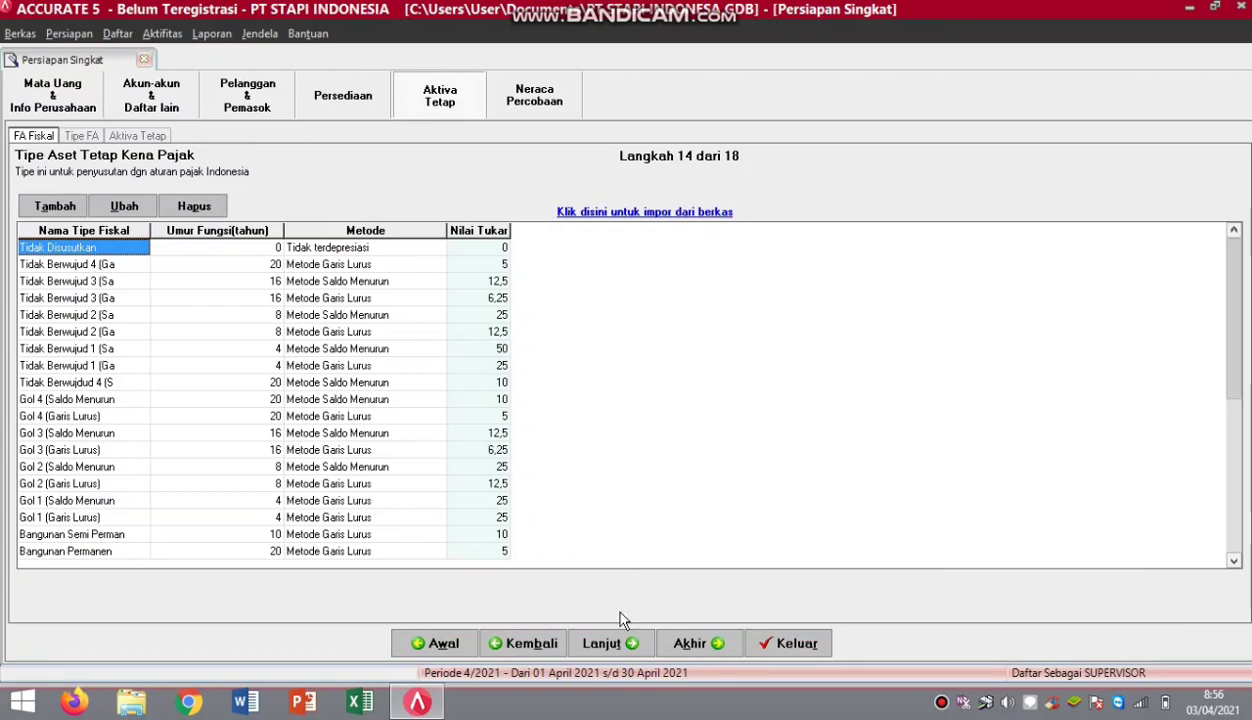
pyautogui.click(610, 644)
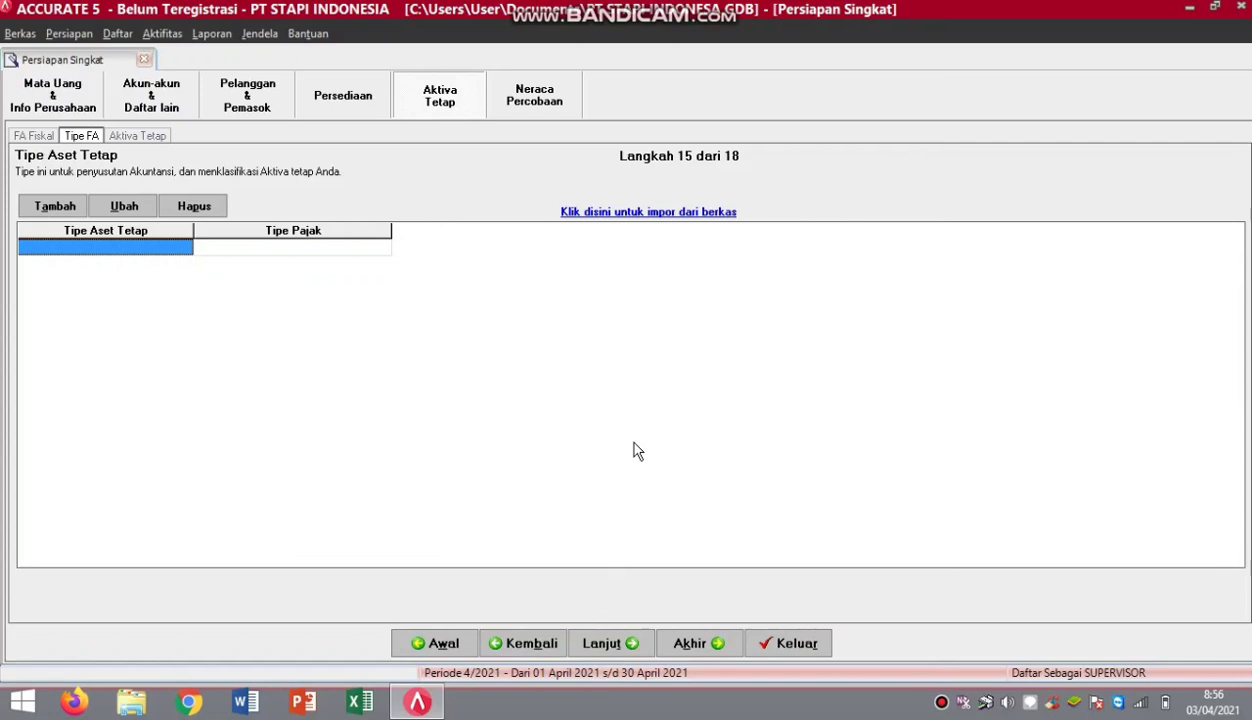
# Load the Excel file DAFTAR TIPE AKTIVA TETAP.xls into the Impor Tipe Aktiva Tetap preview.
pyautogui.click(637, 212)
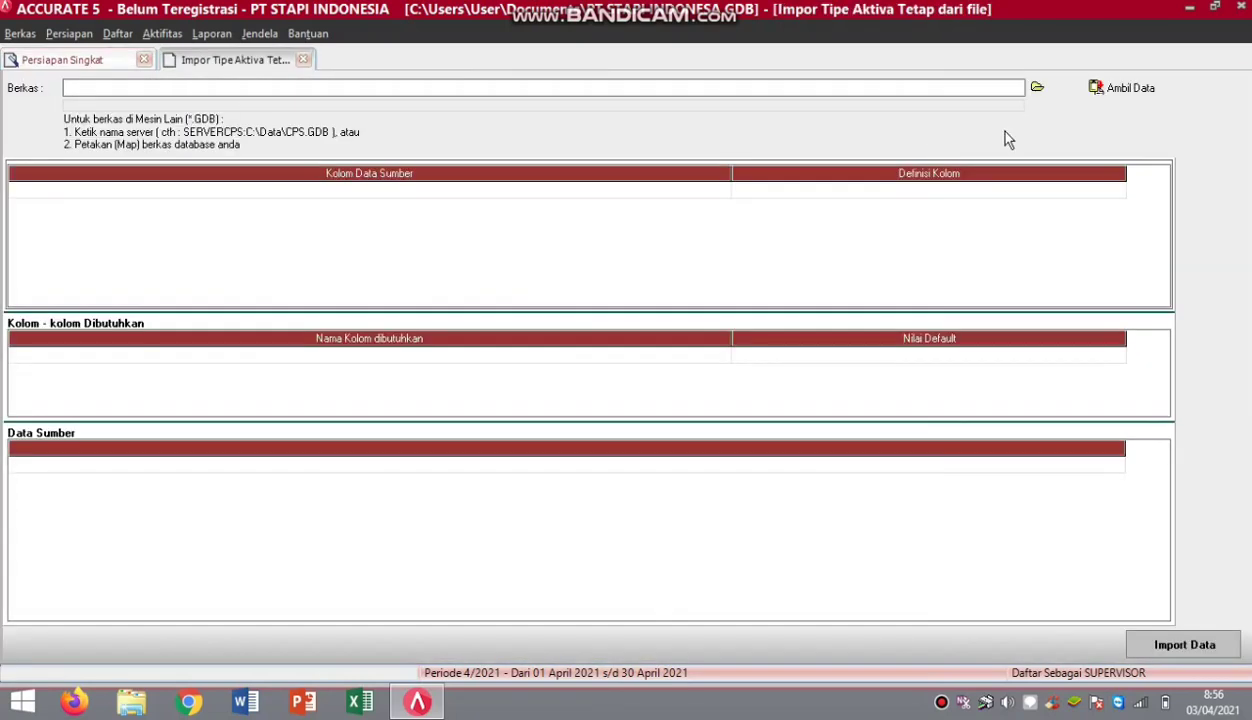
pyautogui.click(1042, 91)
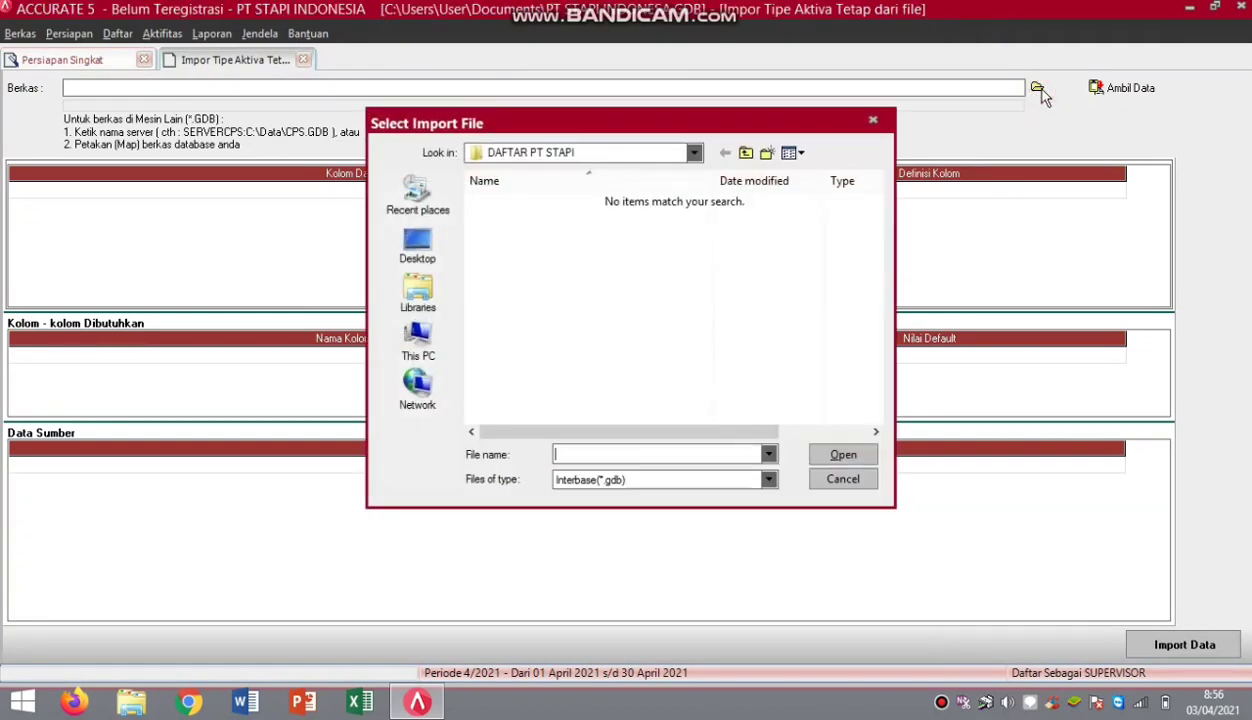
pyautogui.click(768, 480)
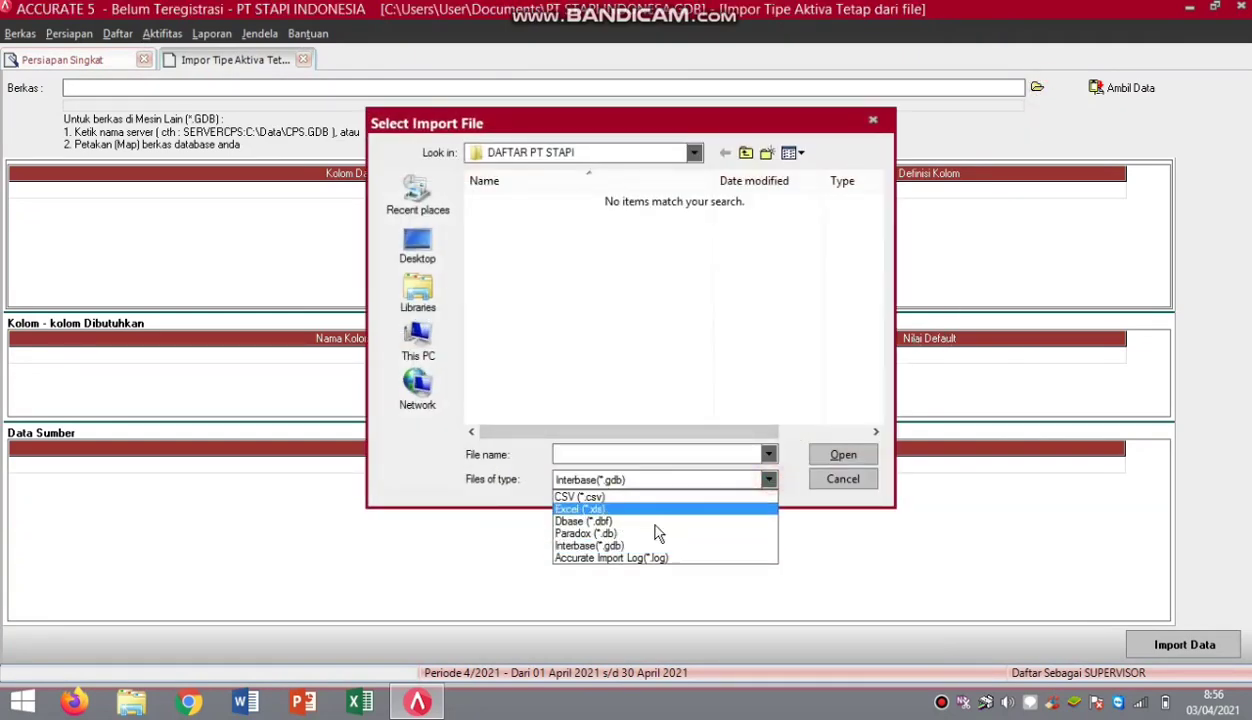
pyautogui.click(640, 509)
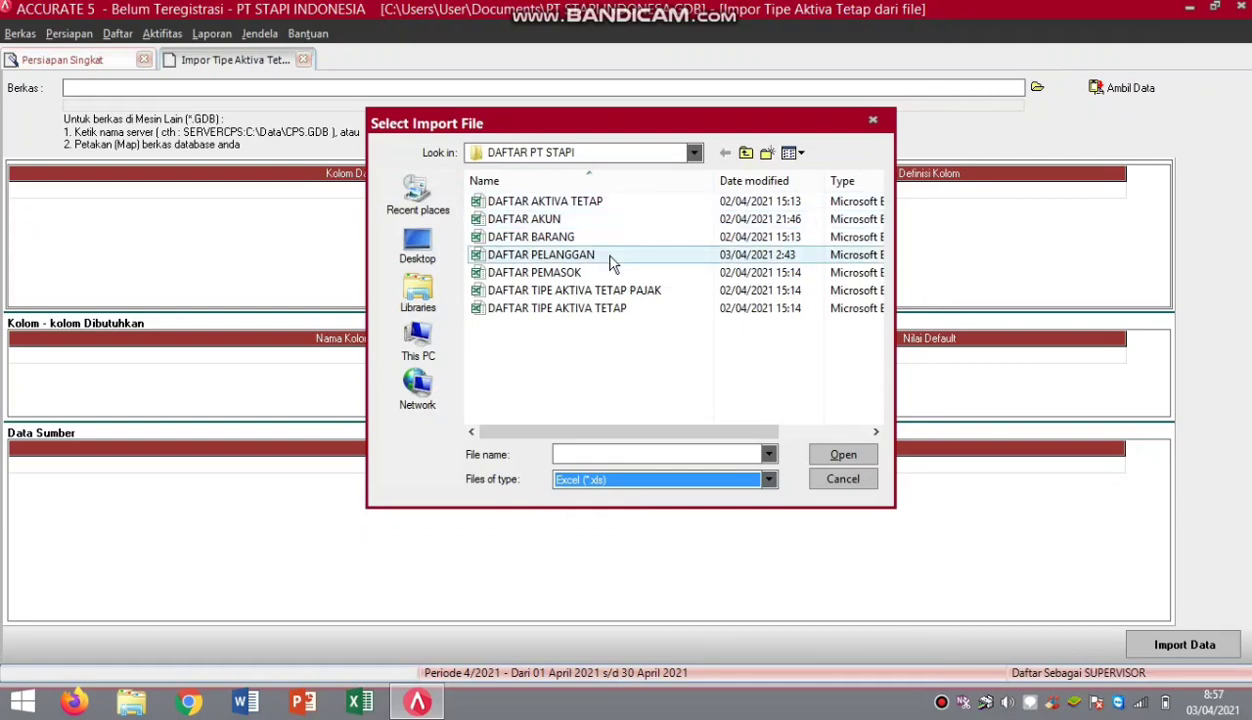
pyautogui.click(608, 309)
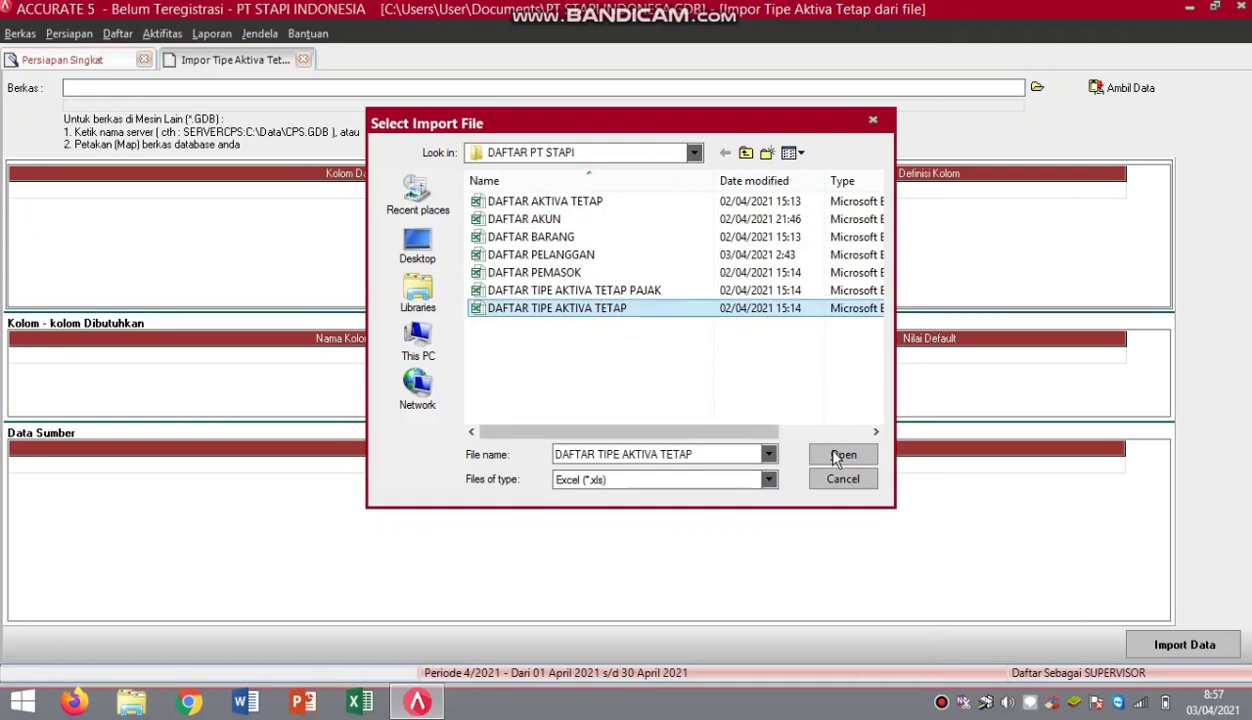
pyautogui.click(836, 456)
pyautogui.click(1100, 90)
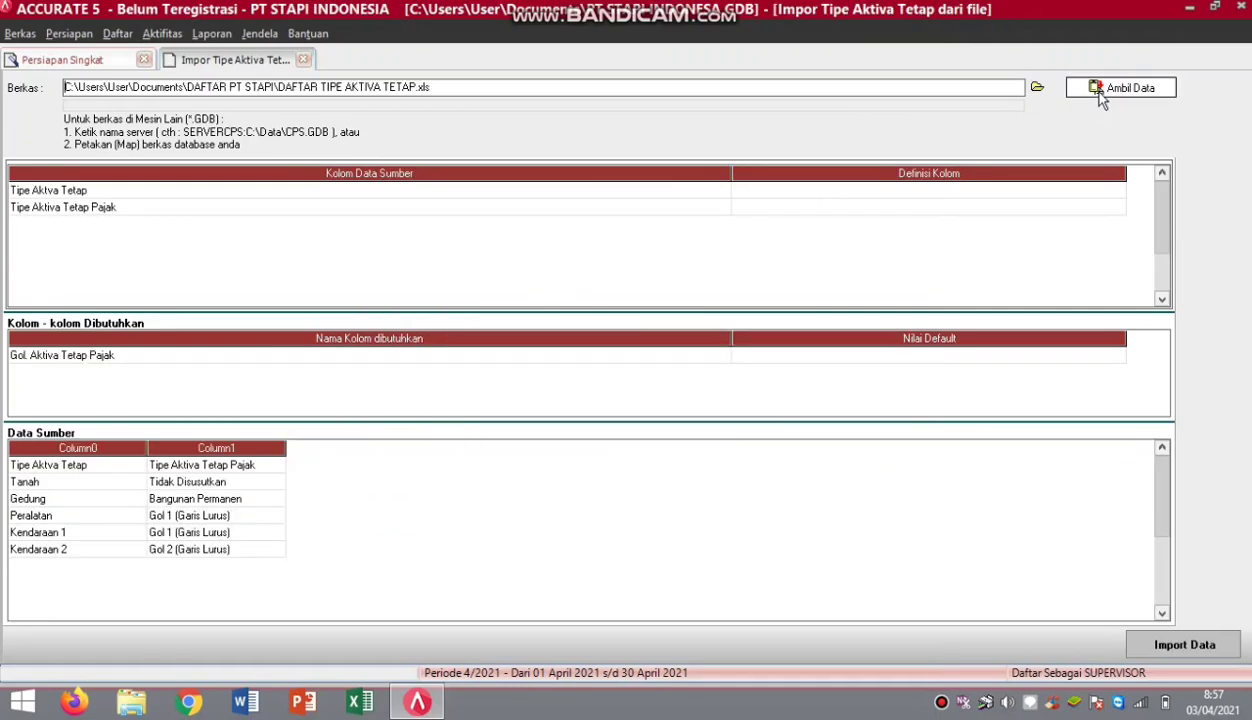
# Delete the header row from the Data Sumber source data.
pyautogui.rightClick(79, 467)
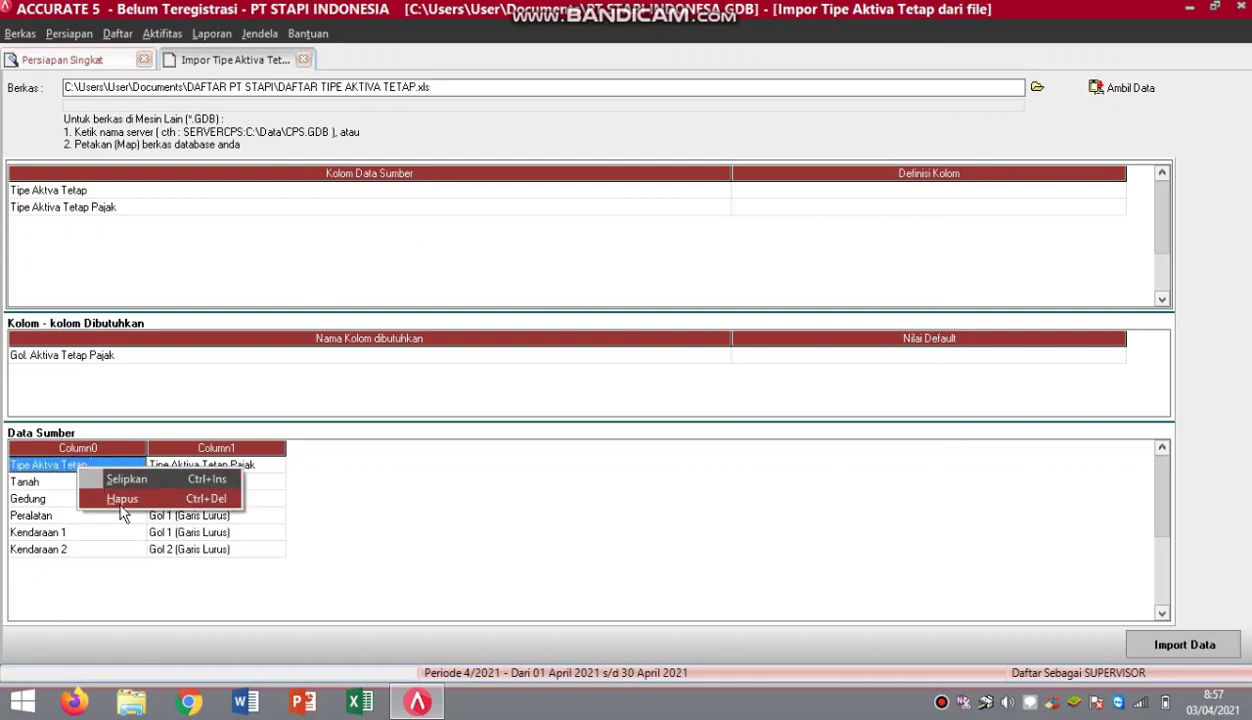
pyautogui.click(121, 500)
pyautogui.click(586, 395)
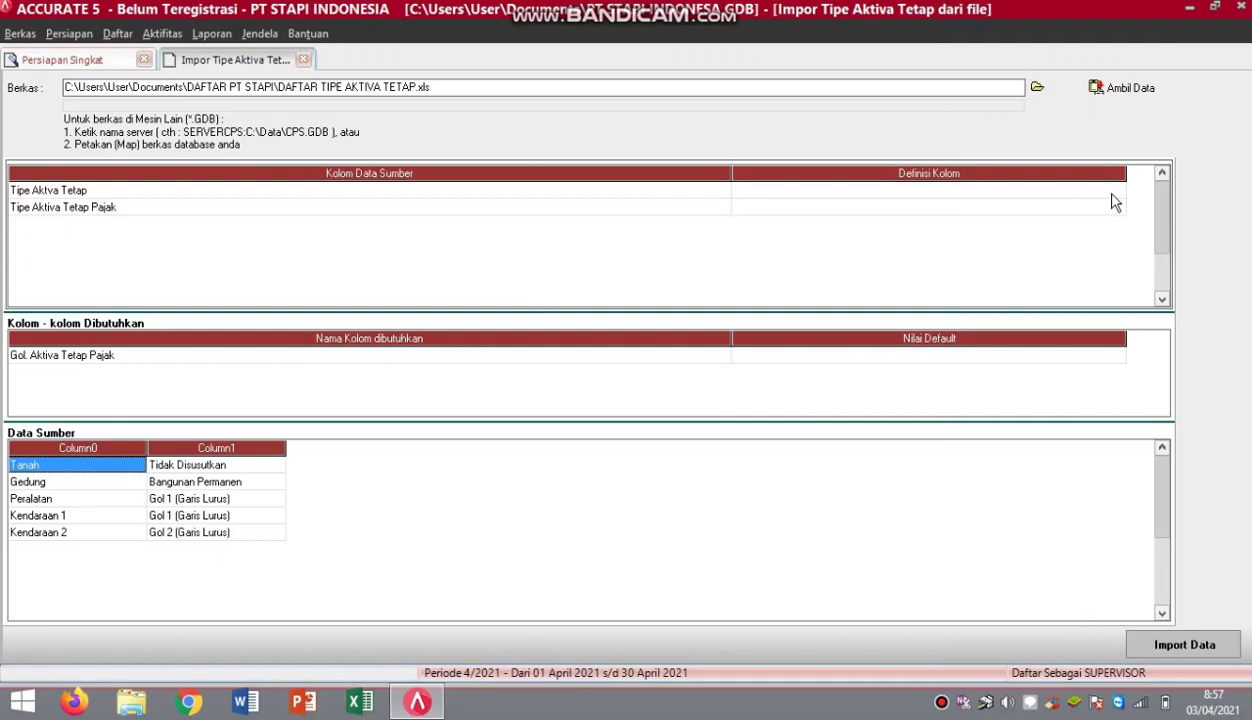
# Define the two columns as Tipe Aktiva Tetap and Gol. Aktiva Tetap Pajak.
pyautogui.click(1118, 193)
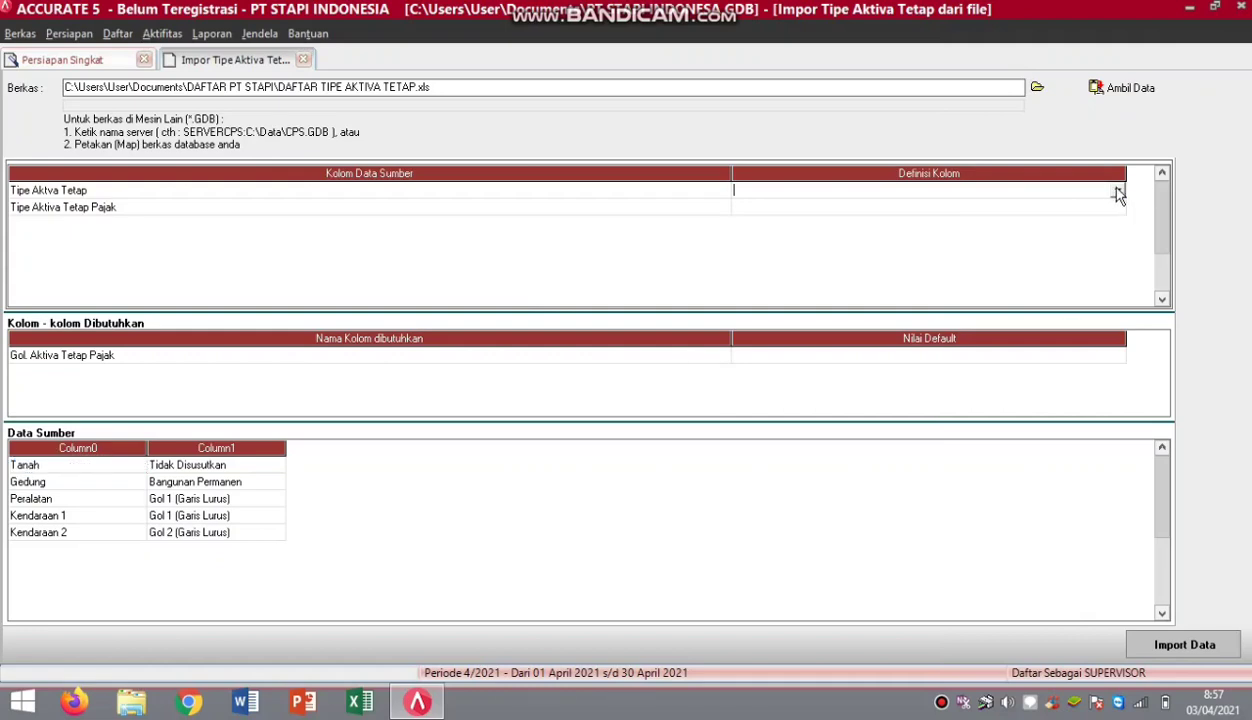
pyautogui.click(1118, 192)
pyautogui.click(993, 218)
pyautogui.click(1118, 210)
pyautogui.click(1118, 210)
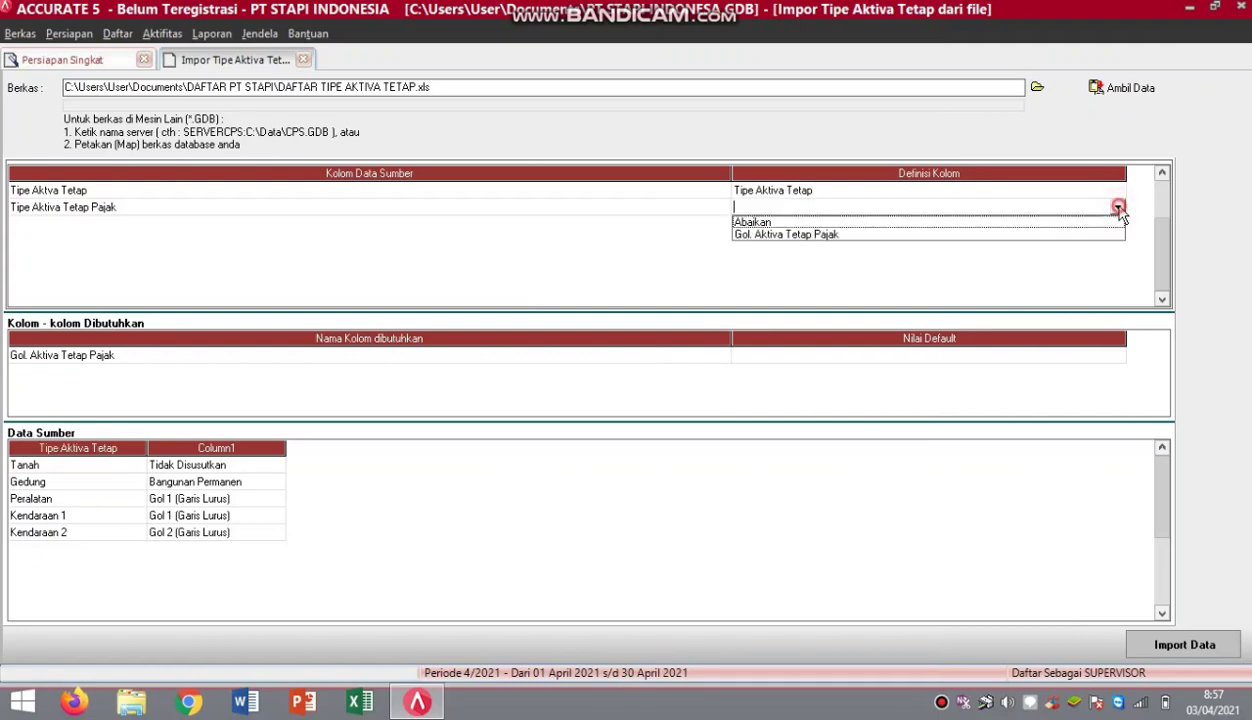
pyautogui.click(1118, 210)
pyautogui.click(1118, 210)
pyautogui.click(1025, 222)
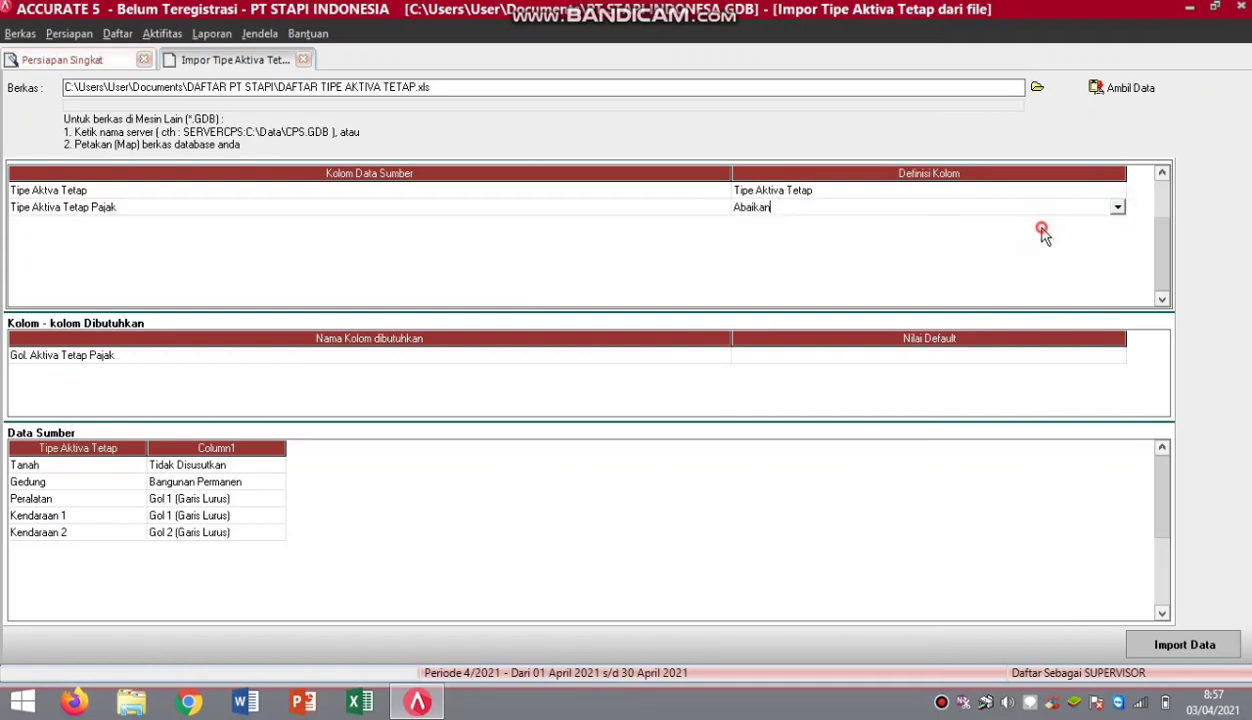
pyautogui.click(1116, 208)
pyautogui.click(1050, 235)
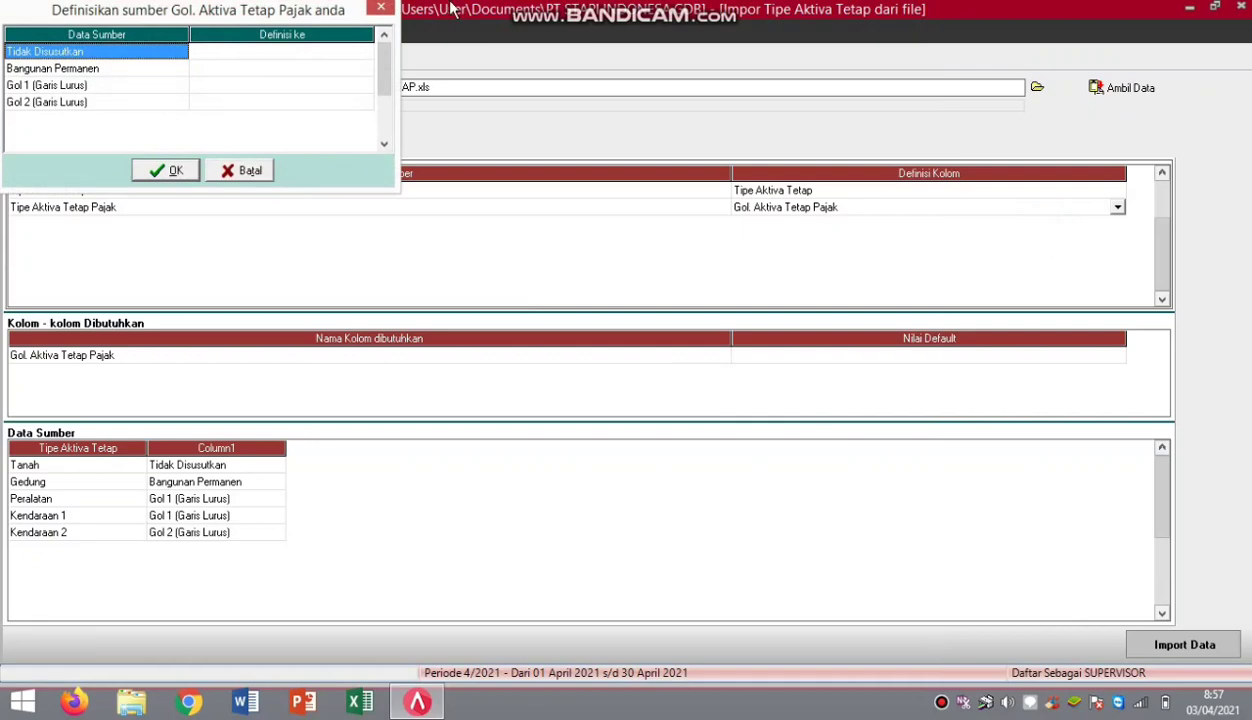
# Map Tidak Disusutkan and Bangunan Permanen to their identically named tax groups.
pyautogui.click(352, 52)
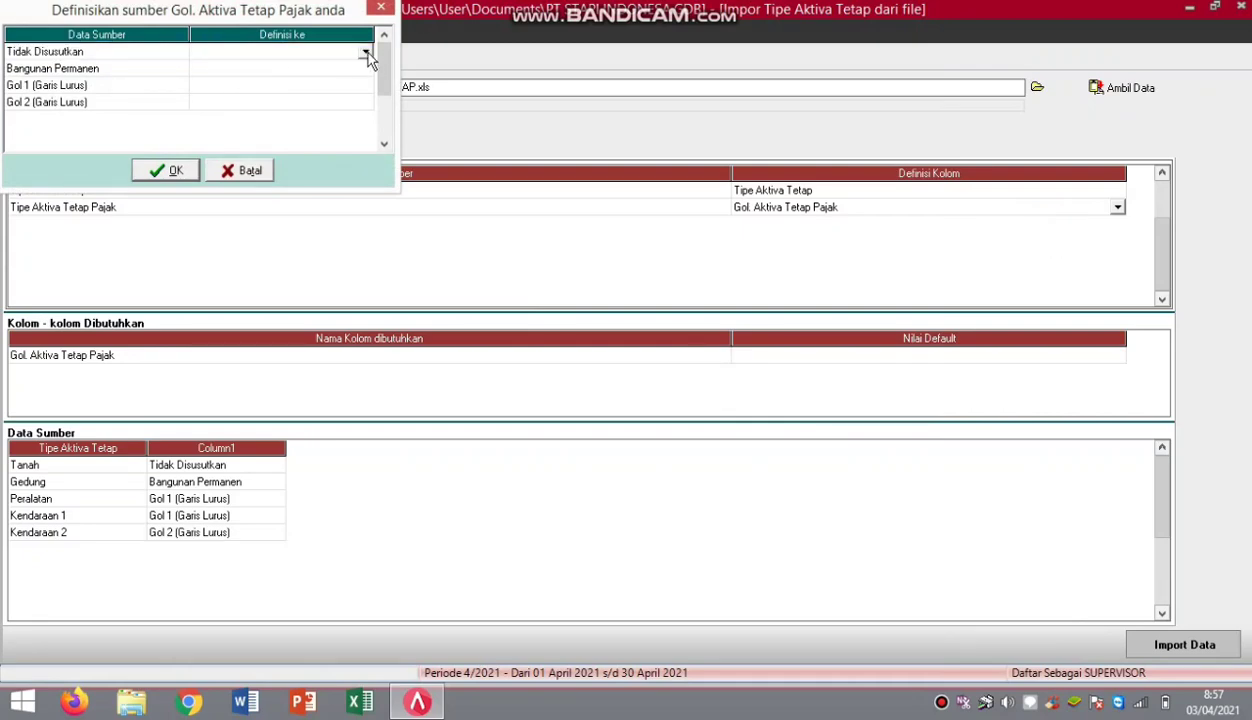
pyautogui.click(365, 52)
pyautogui.moveTo(367, 95); pyautogui.dragTo(361, 134)
pyautogui.click(285, 138)
pyautogui.click(358, 69)
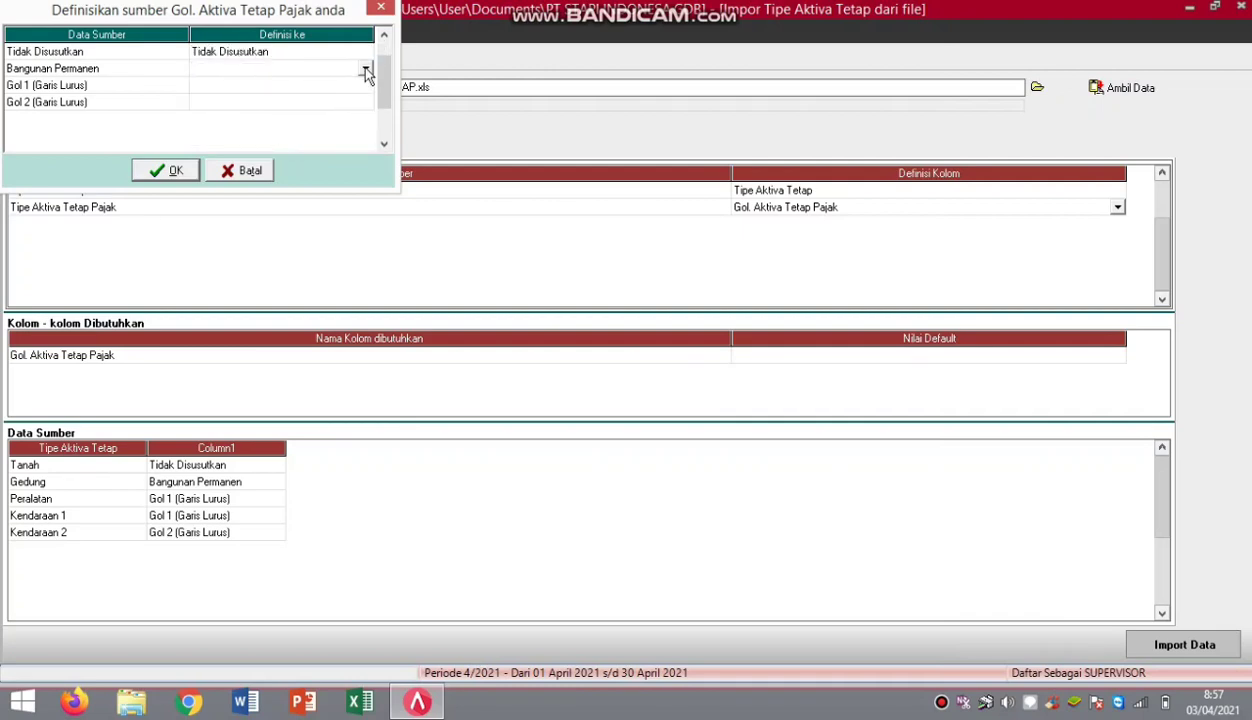
pyautogui.click(365, 68)
pyautogui.click(294, 83)
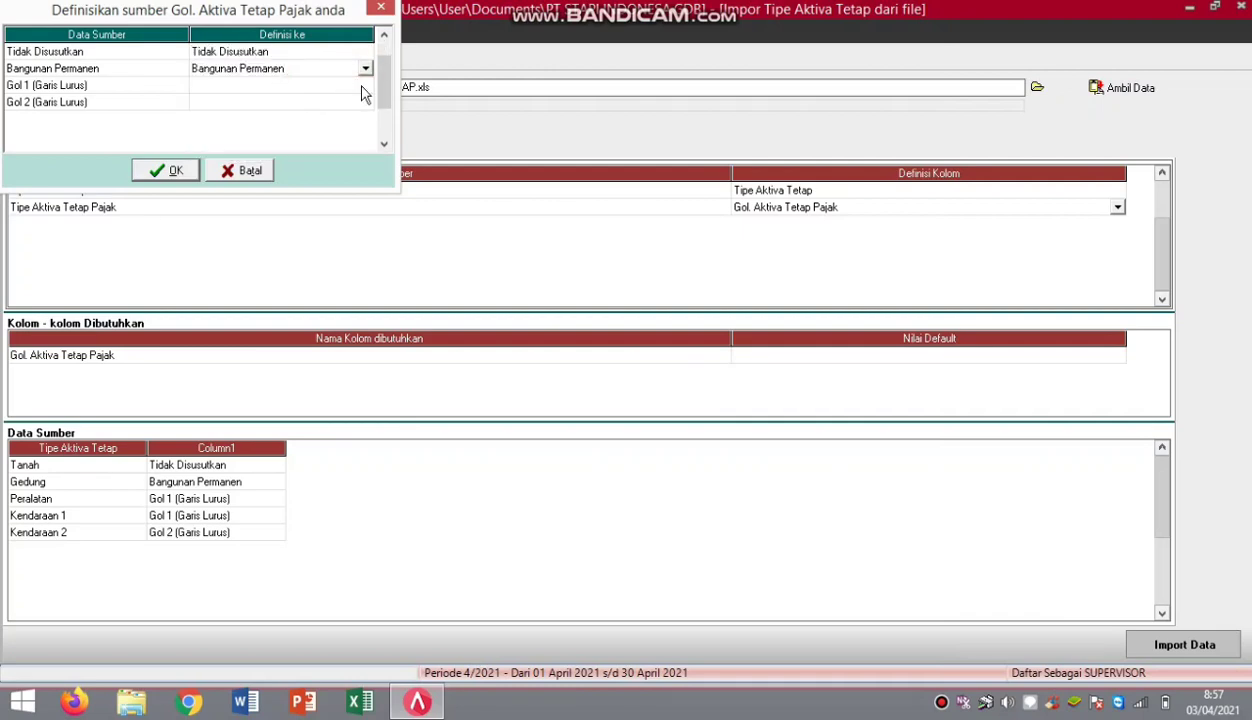
# Map Gol 1 and Gol 2 (Garis Lurus) to matching groups and confirm.
pyautogui.click(361, 88)
pyautogui.click(361, 88)
pyautogui.click(365, 85)
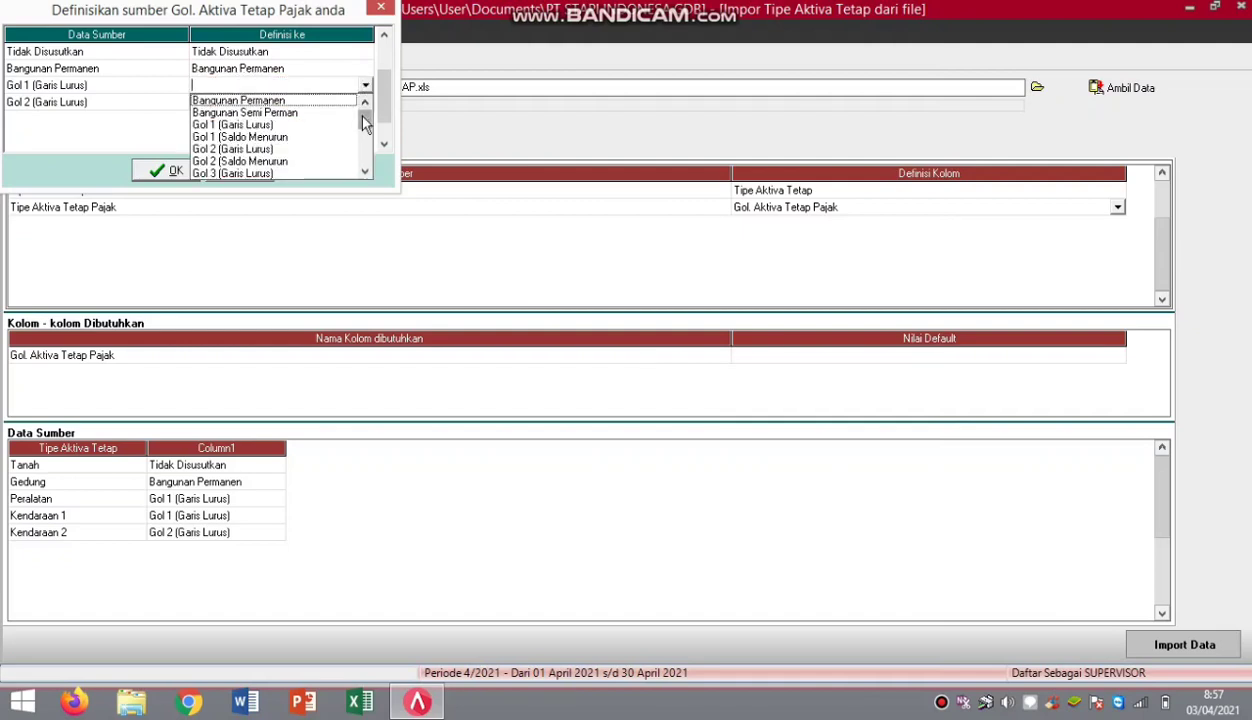
pyautogui.click(246, 125)
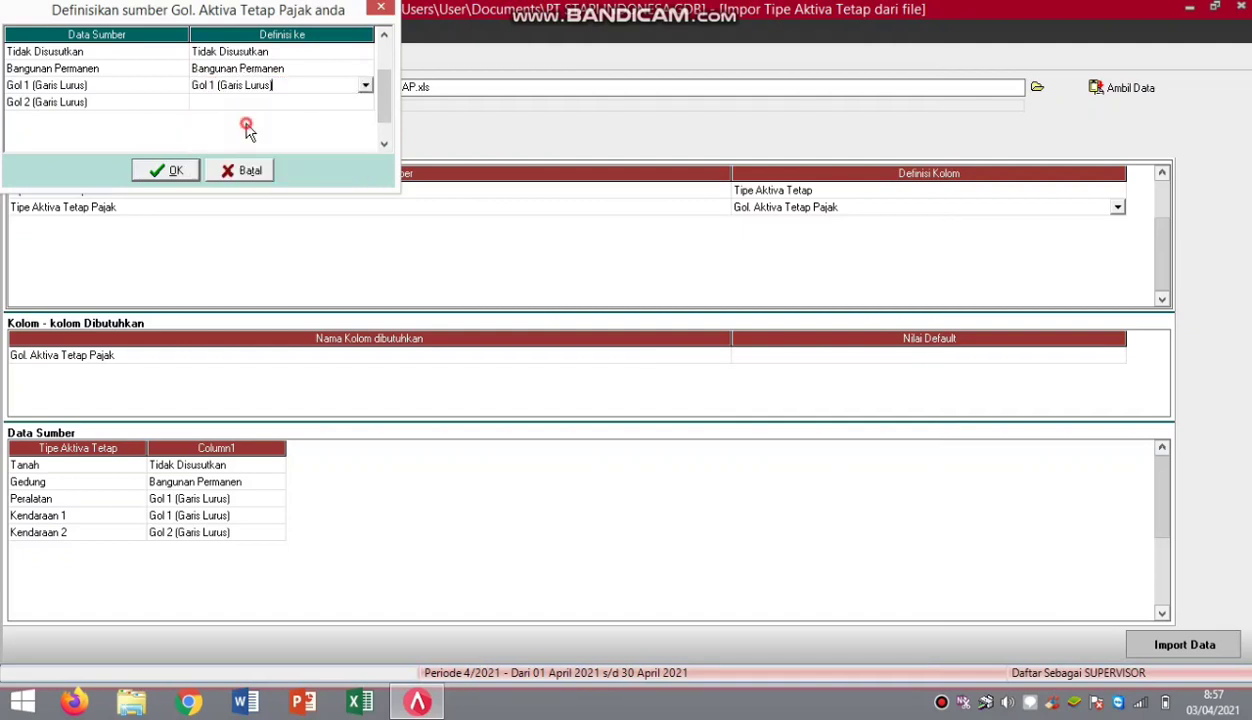
pyautogui.click(365, 103)
pyautogui.click(365, 102)
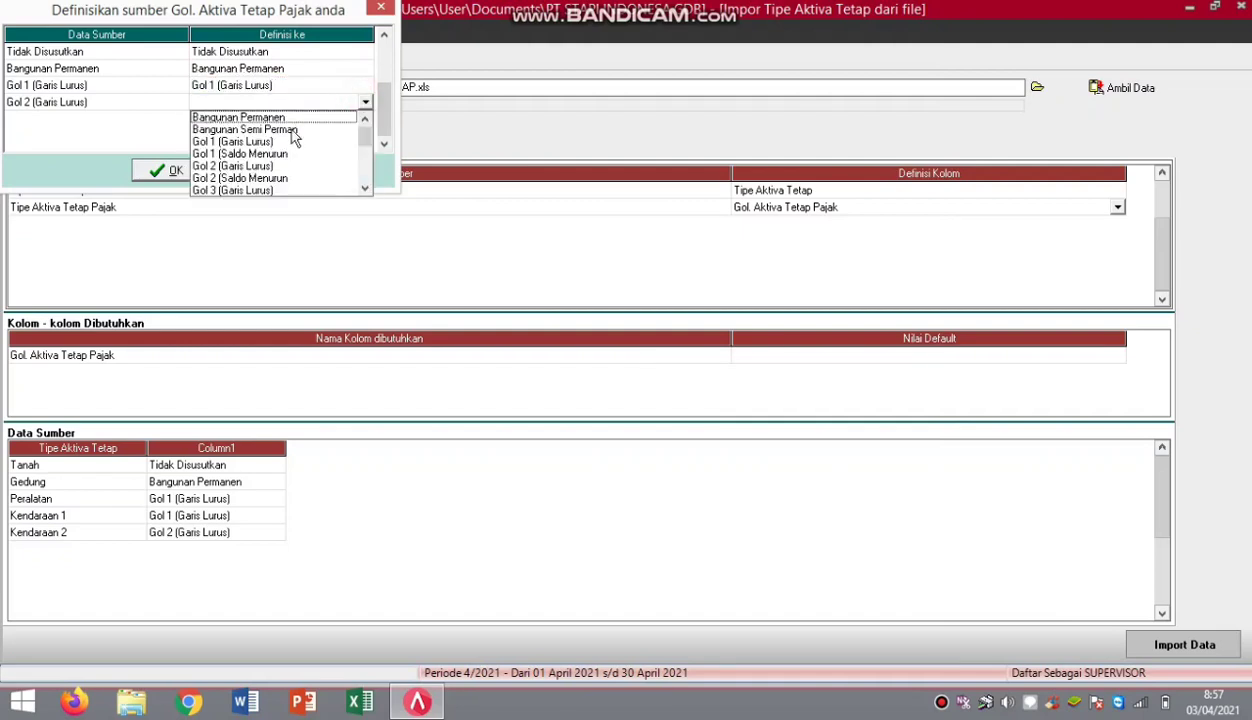
pyautogui.click(244, 166)
pyautogui.click(150, 168)
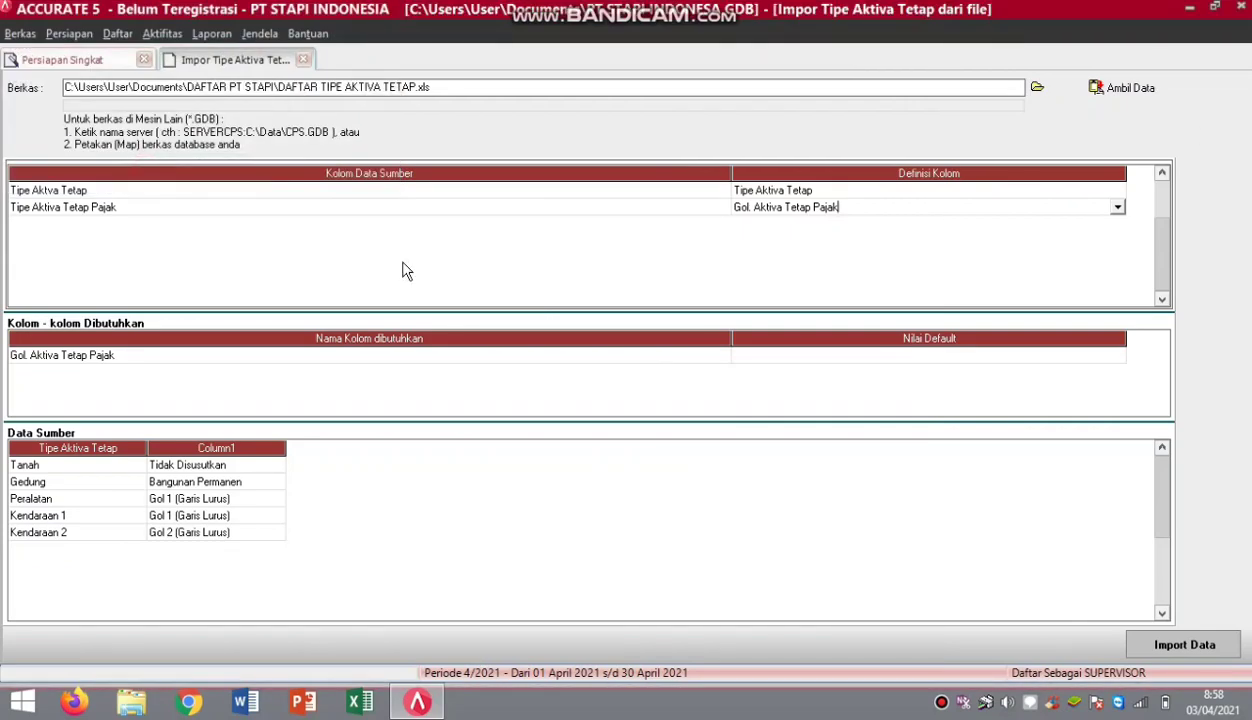
# Import the five fixed asset types, accepting the '5 data terimpor, 0 data gagal' result.
pyautogui.click(855, 360)
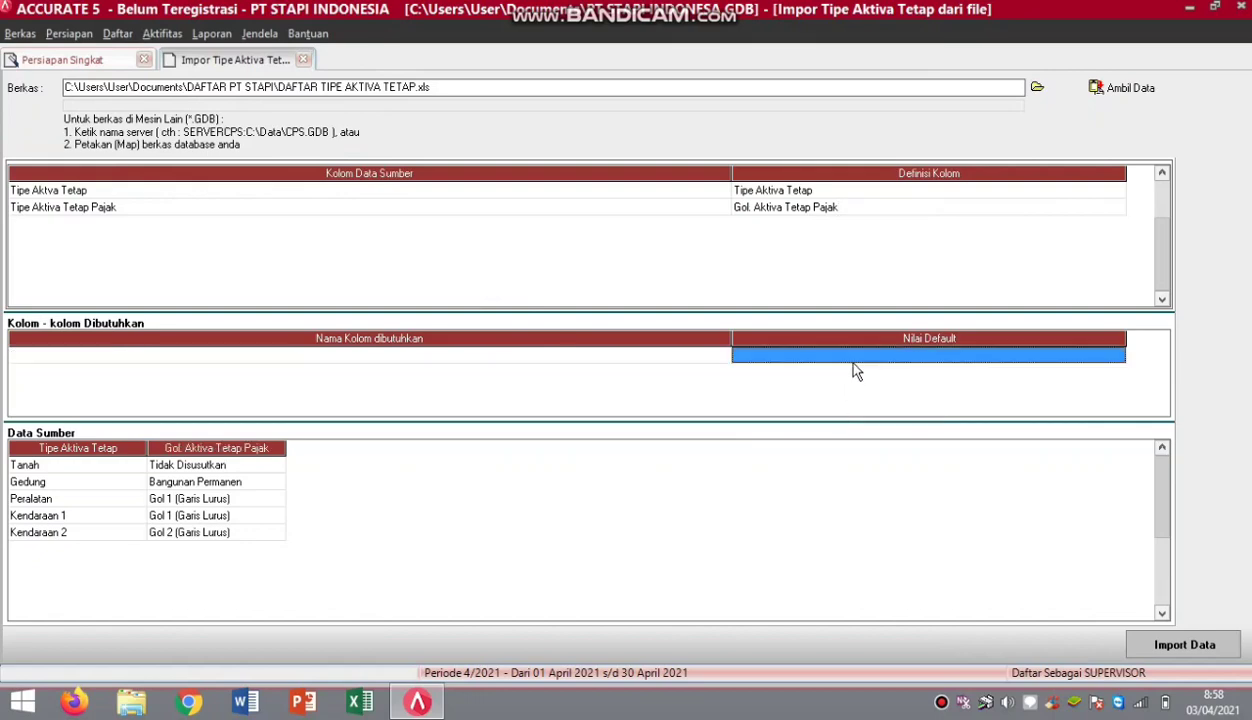
pyautogui.click(1158, 648)
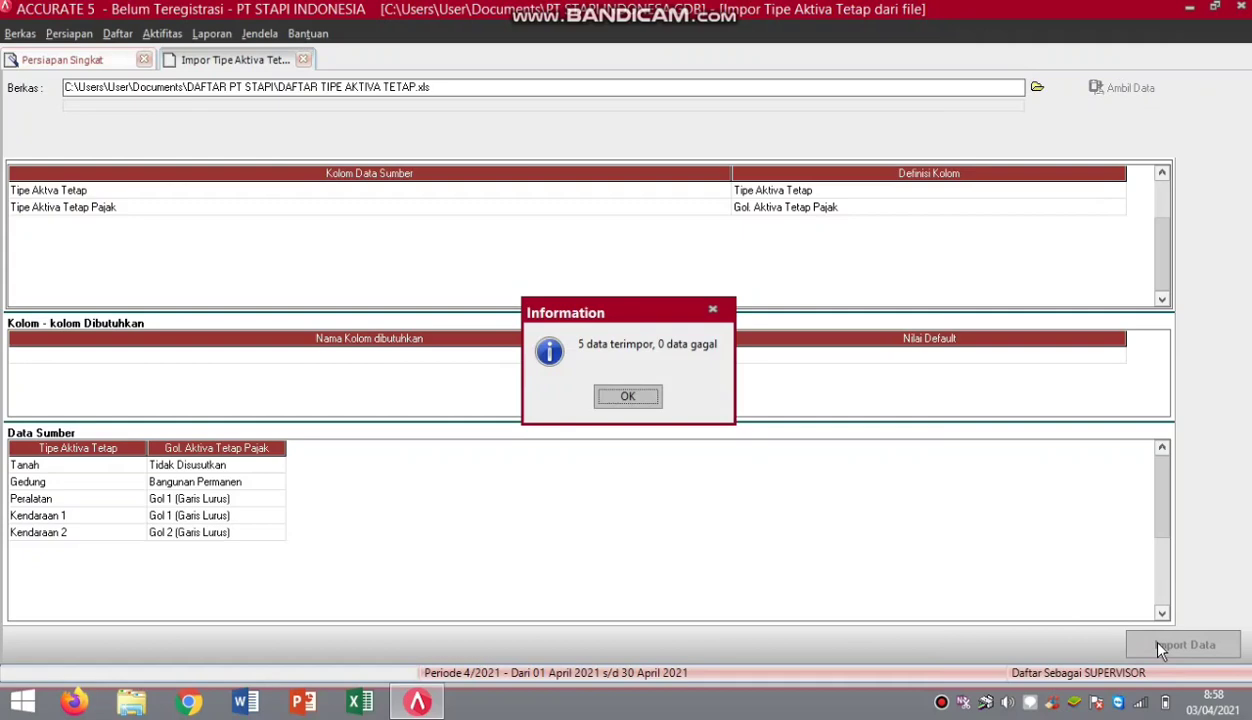
pyautogui.click(628, 396)
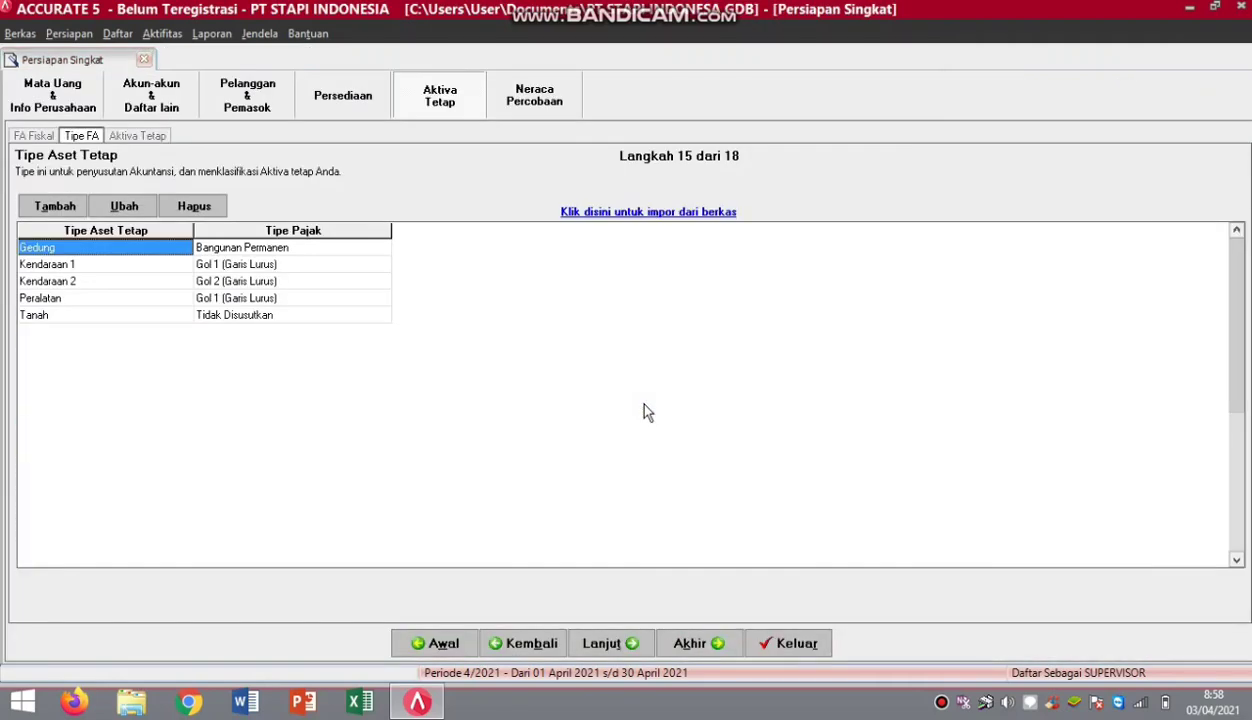
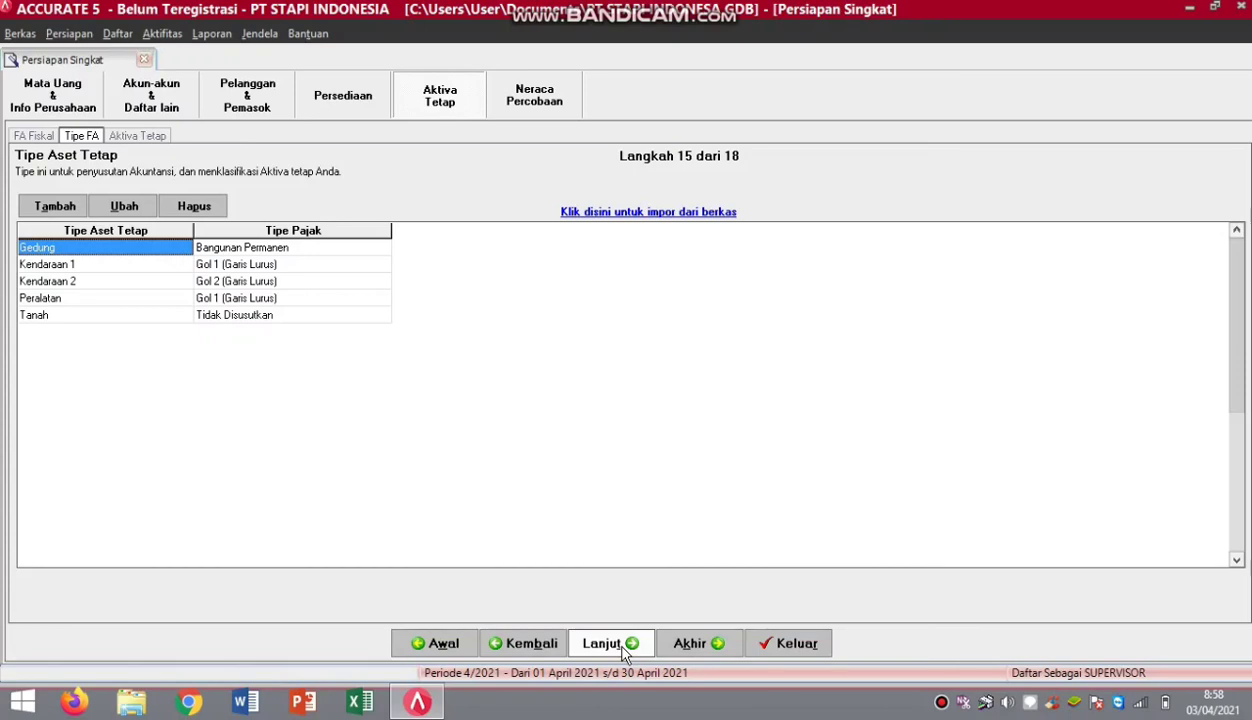
# Advance the setup wizard from step 15 (Tipe FA) to step 16 (Aktiva Tetap).
pyautogui.click(626, 646)
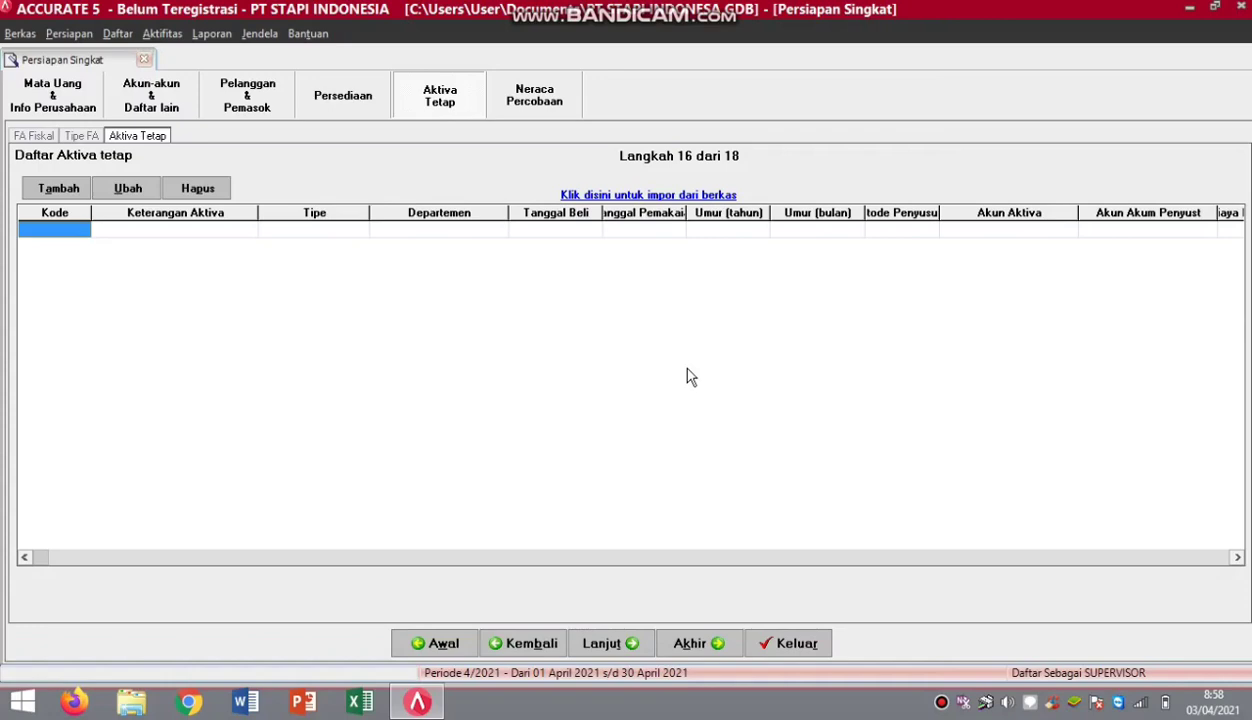
# Load the Excel file DAFTAR AKTIVA TETAP.xls into the fixed asset import, previewing assets FA01–FA04.
pyautogui.click(673, 198)
pyautogui.click(1033, 88)
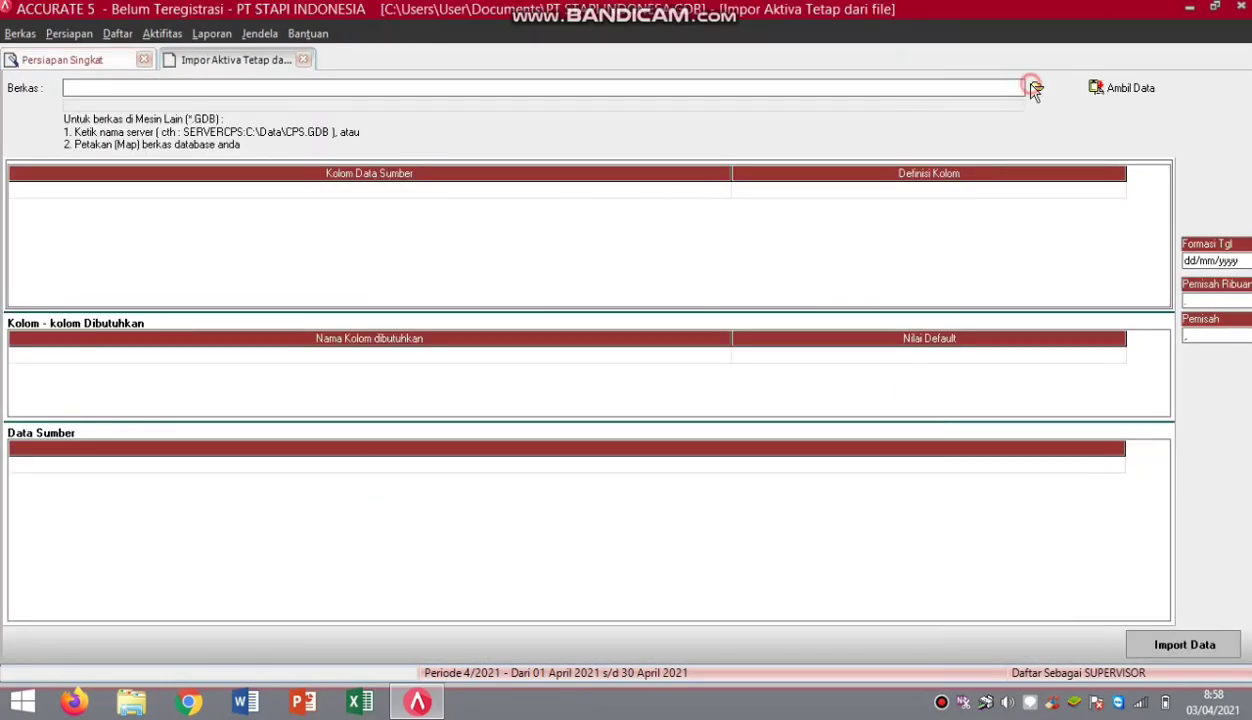
pyautogui.click(766, 480)
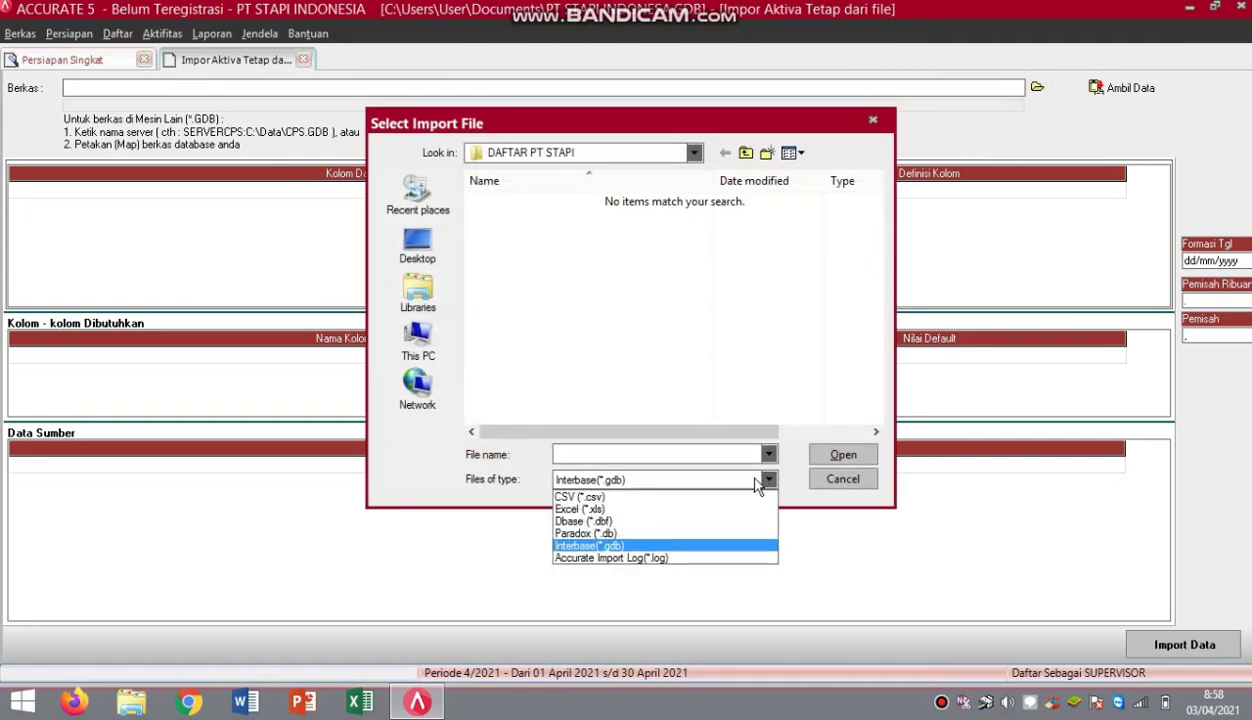
pyautogui.click(665, 509)
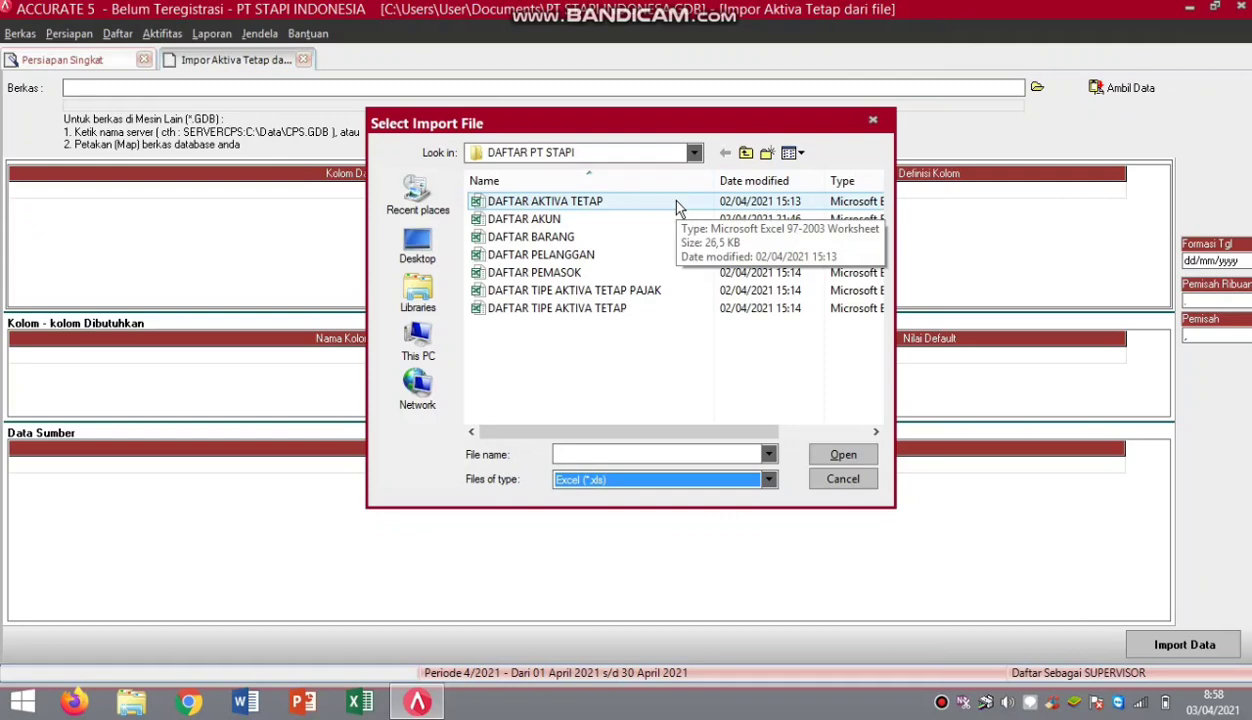
pyautogui.click(676, 203)
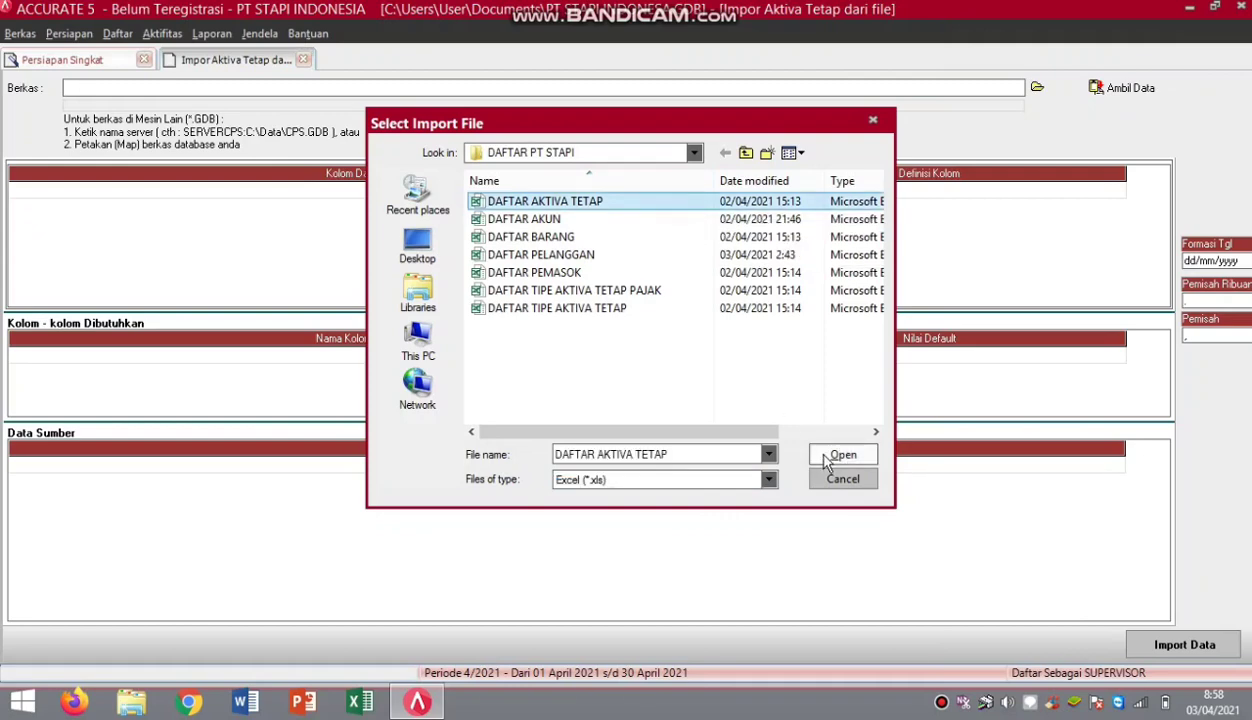
pyautogui.click(827, 460)
pyautogui.click(1132, 90)
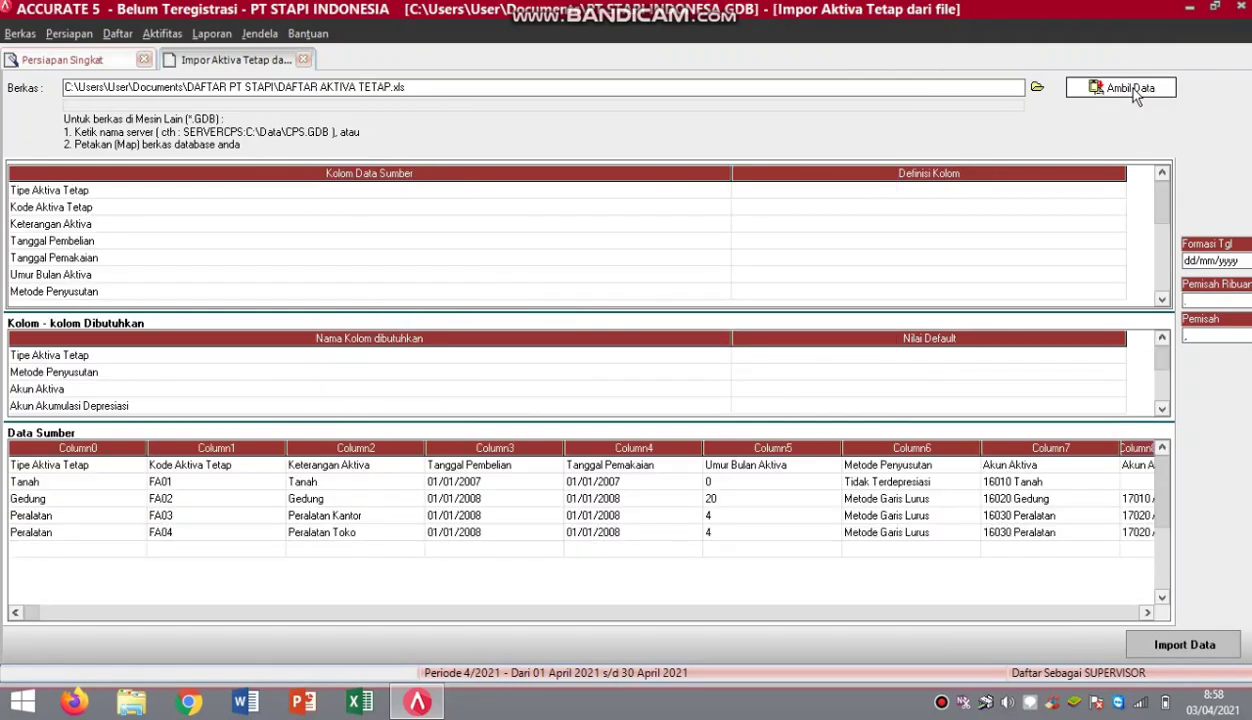
# Delete the header row and define the first source column as Tipe Aktiva Tetap.
pyautogui.rightClick(80, 466)
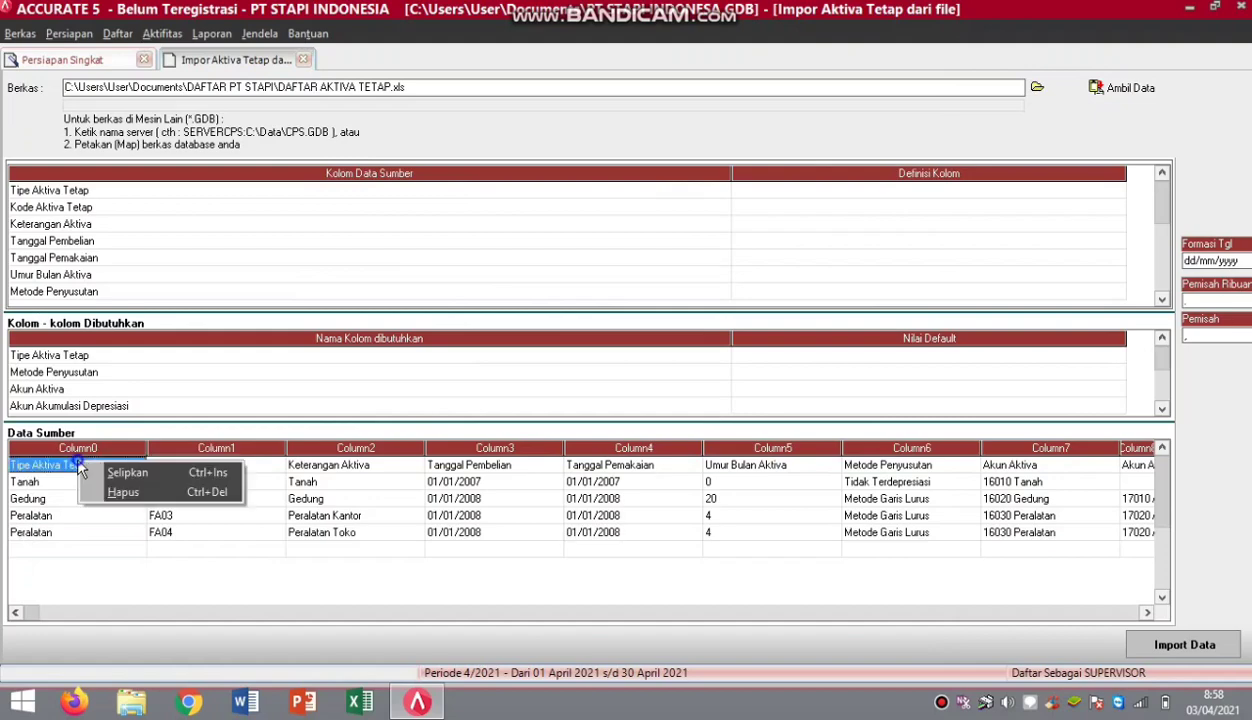
pyautogui.click(120, 492)
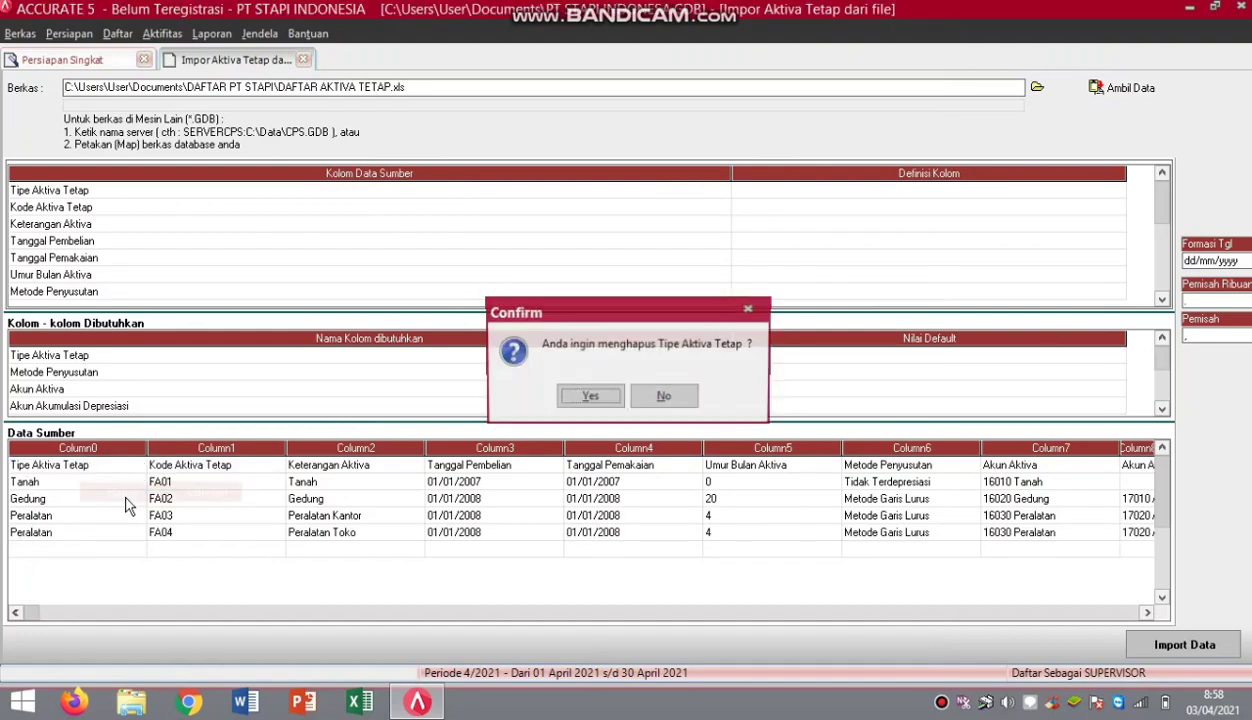
pyautogui.click(591, 398)
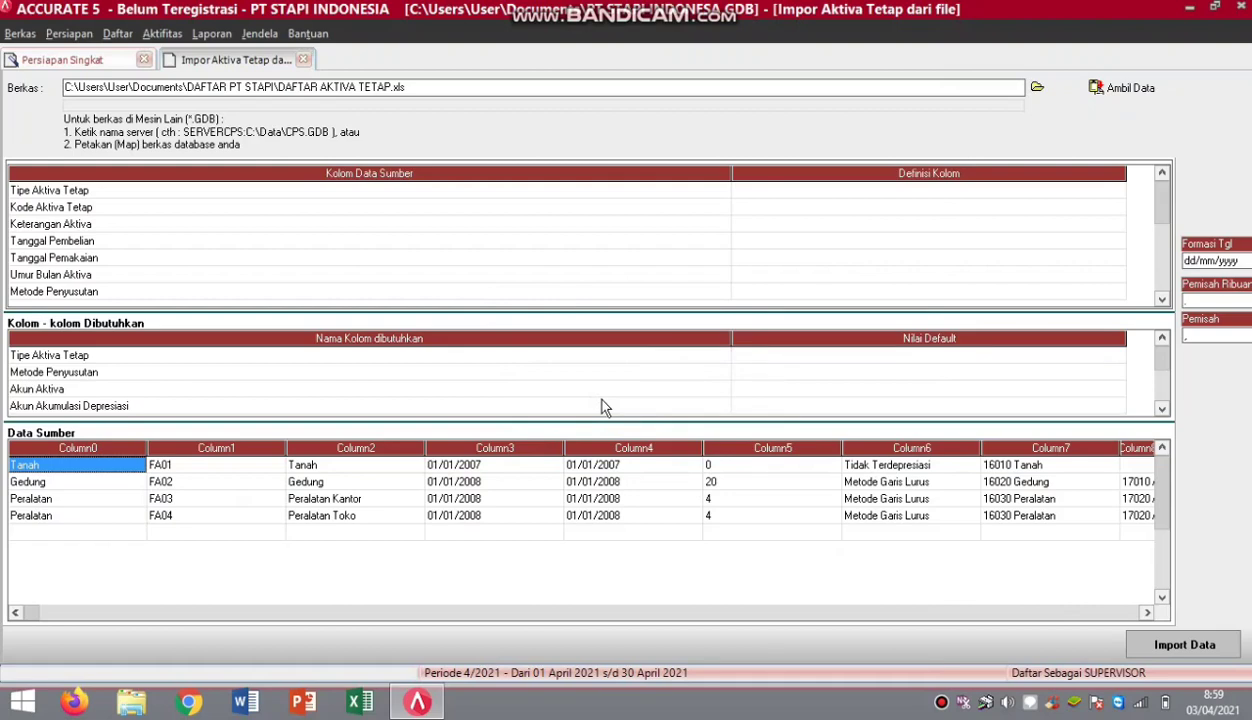
pyautogui.click(1118, 193)
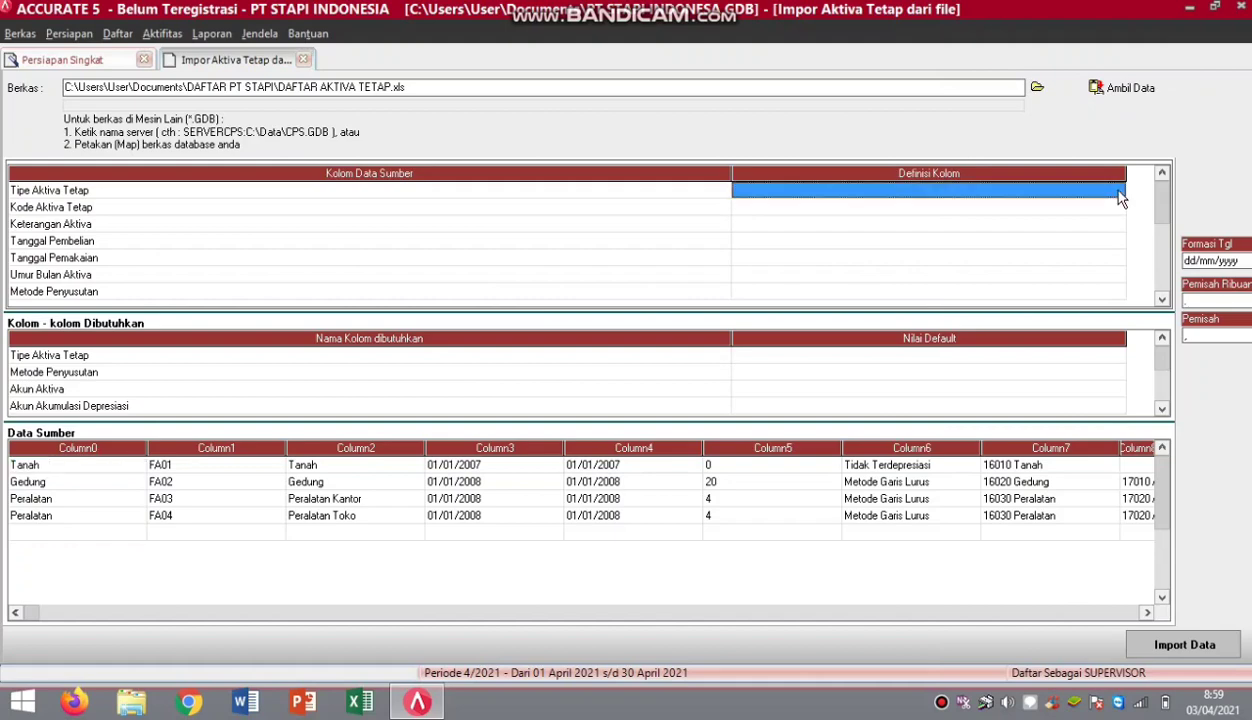
pyautogui.click(1118, 193)
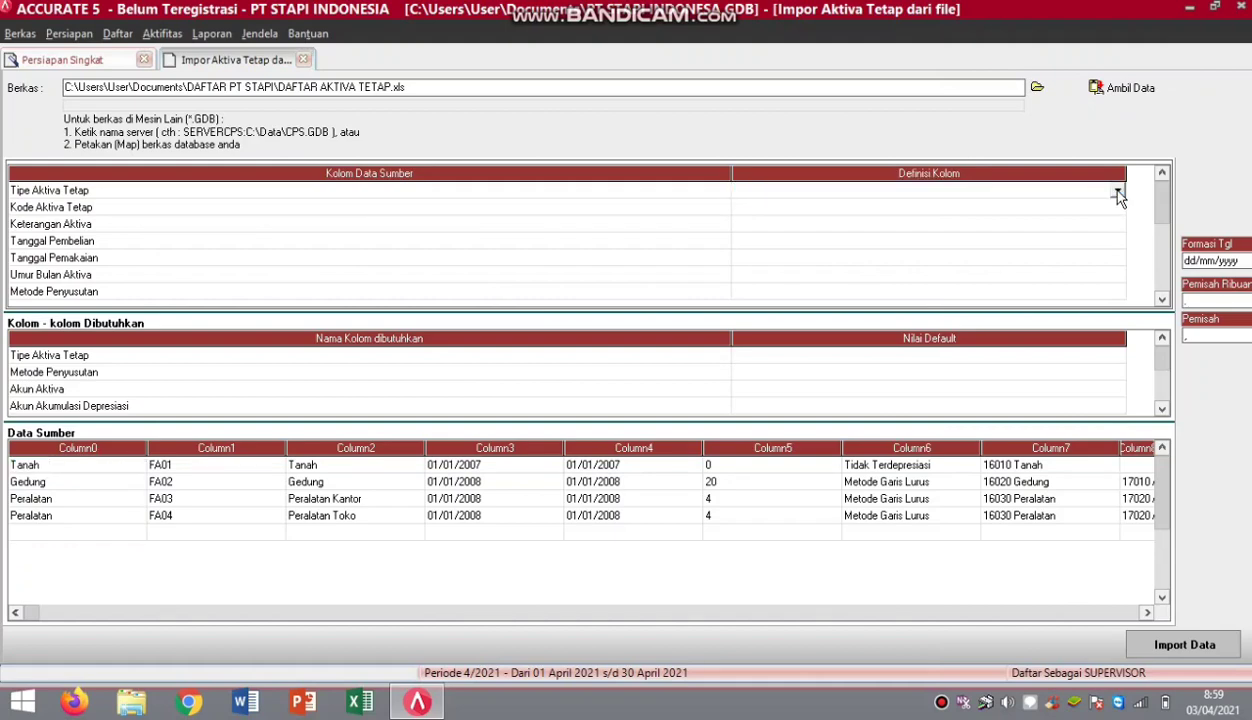
pyautogui.click(1117, 192)
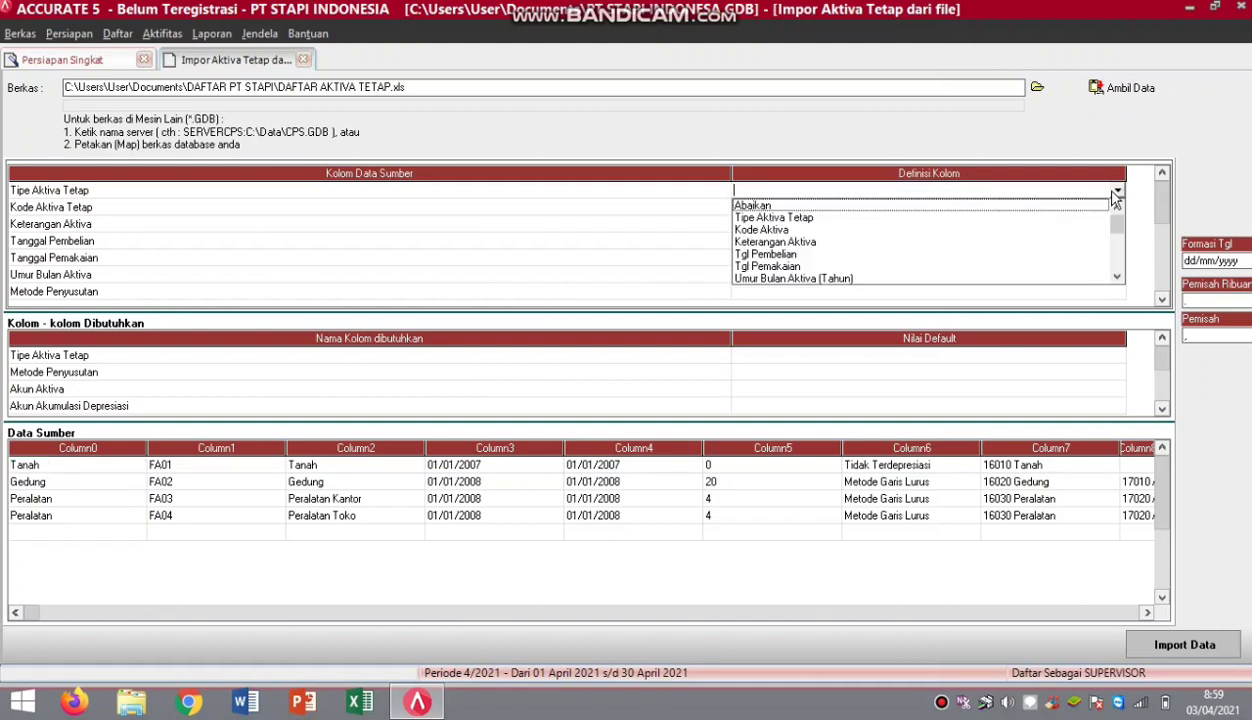
pyautogui.click(817, 215)
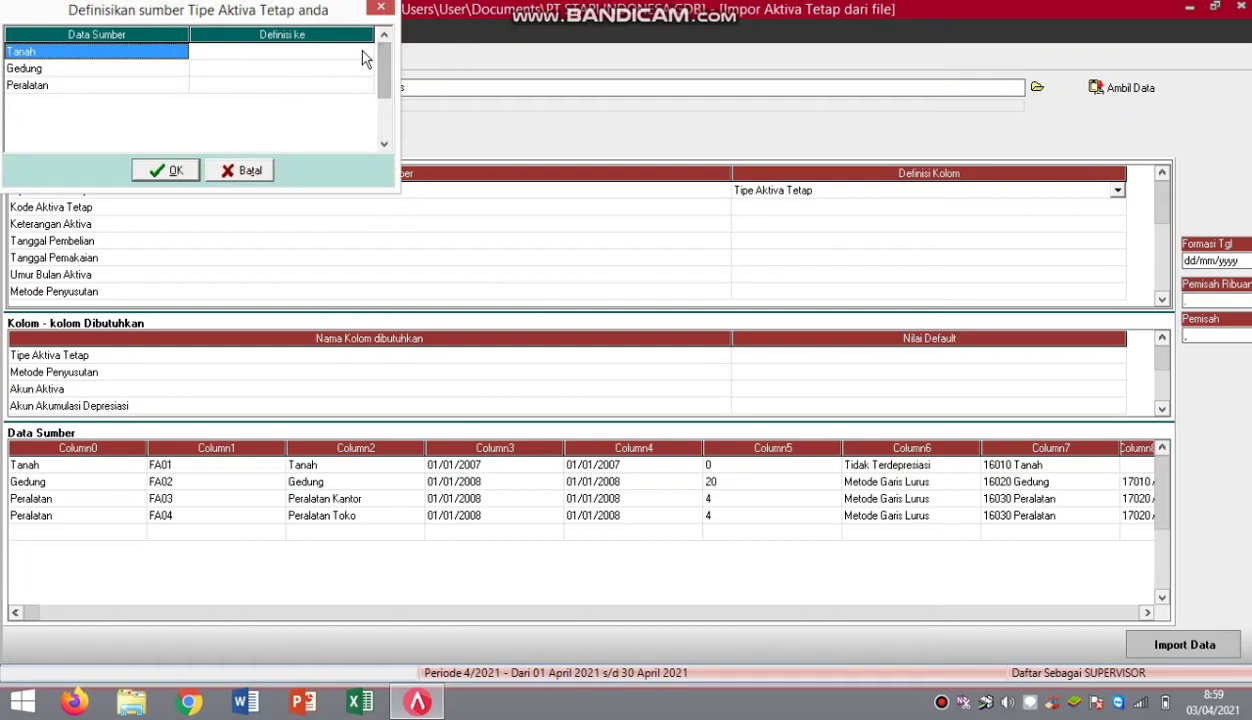
# Match Tanah, Gedung and Peralatan to their identically named asset types and confirm.
pyautogui.click(365, 57)
pyautogui.click(365, 57)
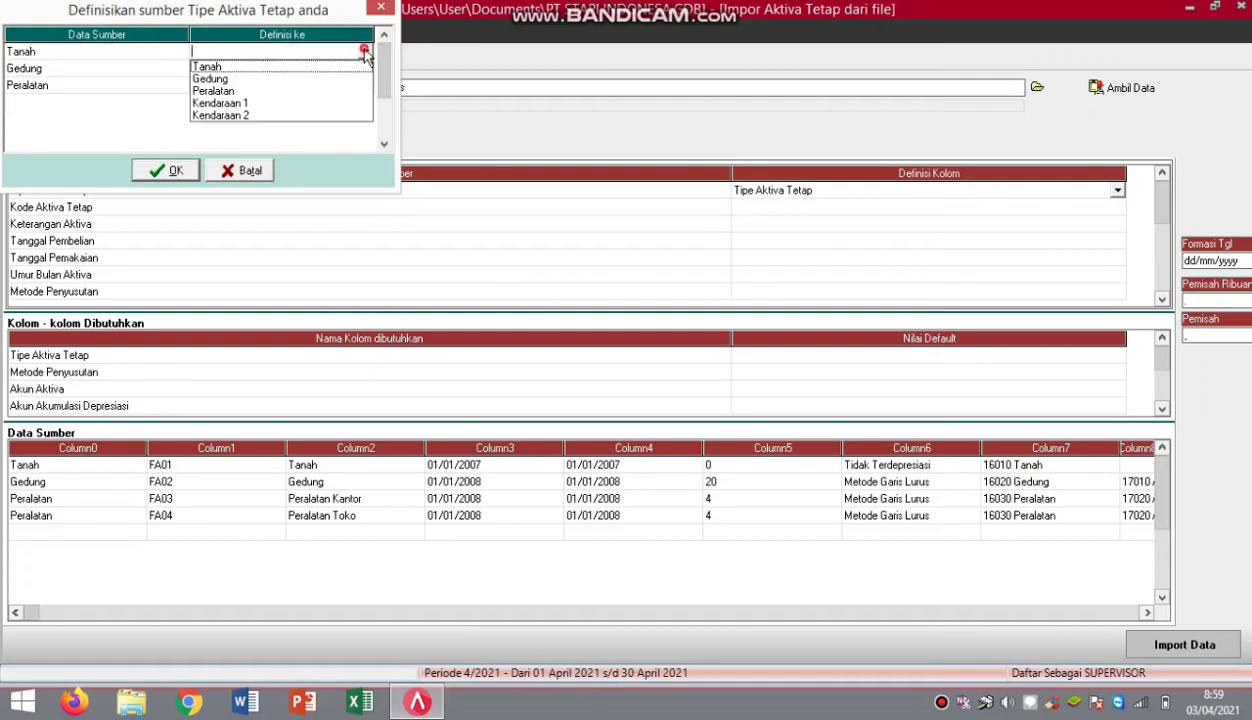
pyautogui.click(240, 61)
pyautogui.click(365, 70)
pyautogui.click(365, 68)
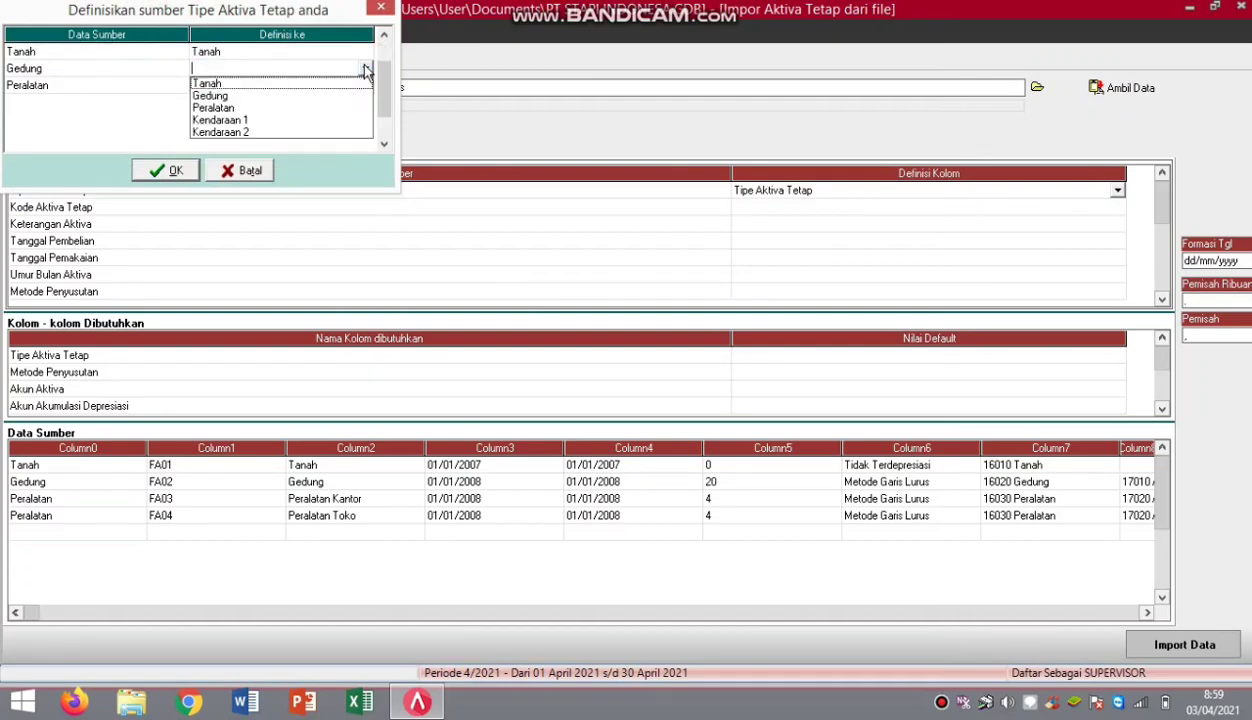
pyautogui.click(222, 96)
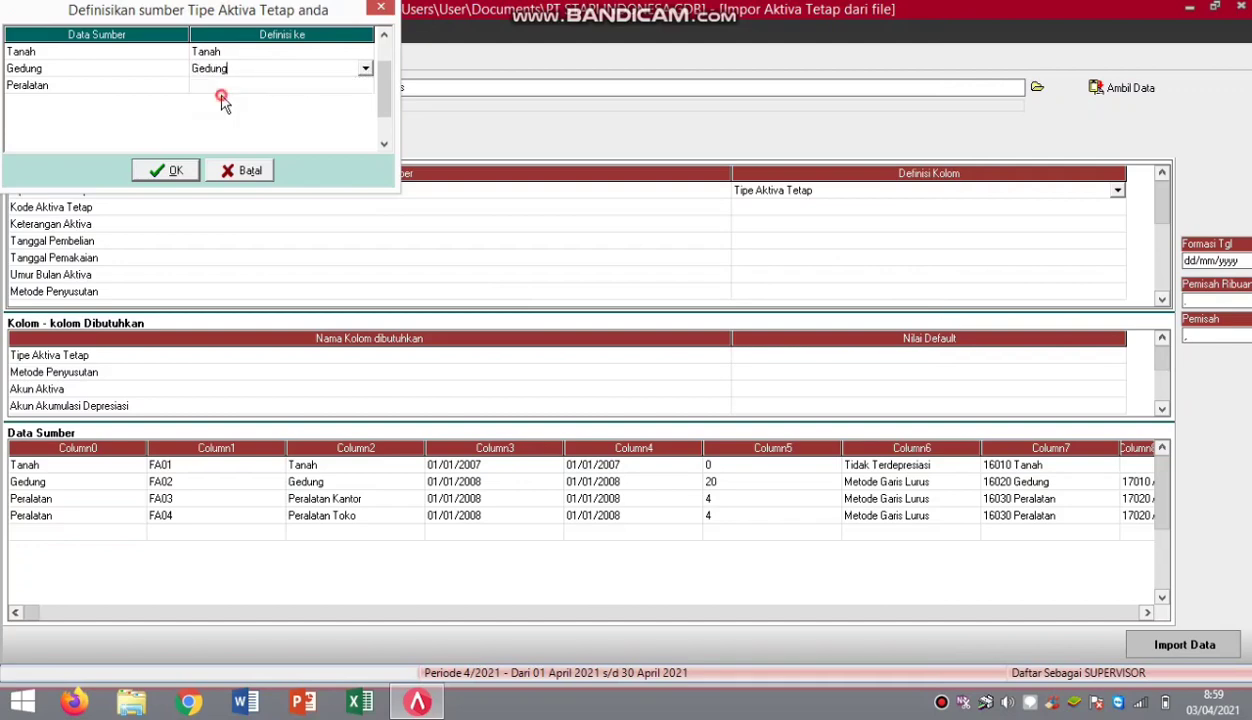
pyautogui.click(363, 88)
pyautogui.click(365, 88)
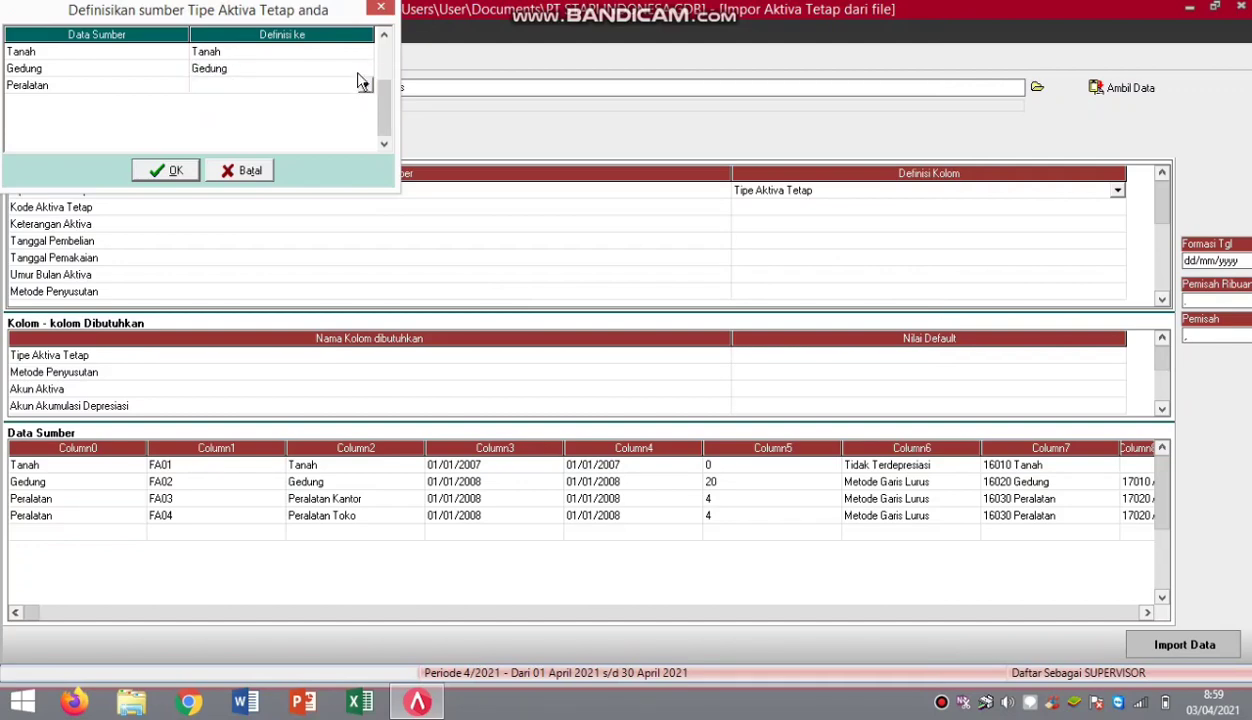
pyautogui.click(365, 86)
pyautogui.click(226, 124)
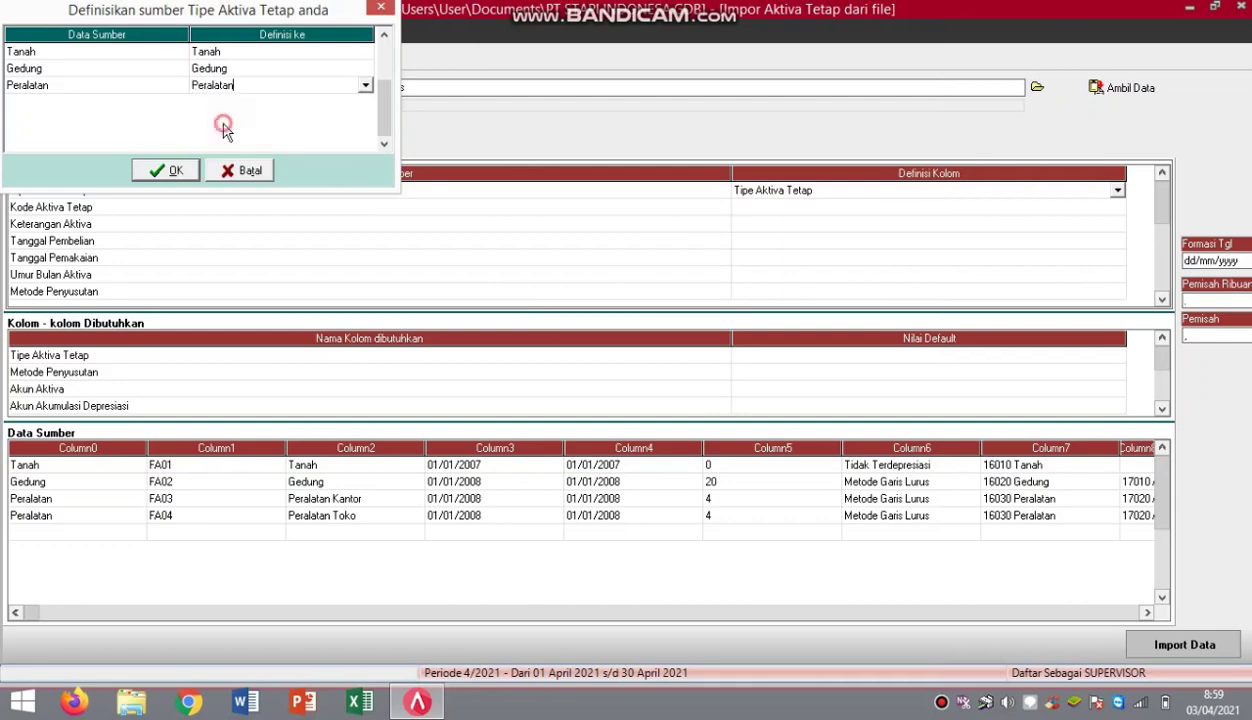
pyautogui.click(168, 172)
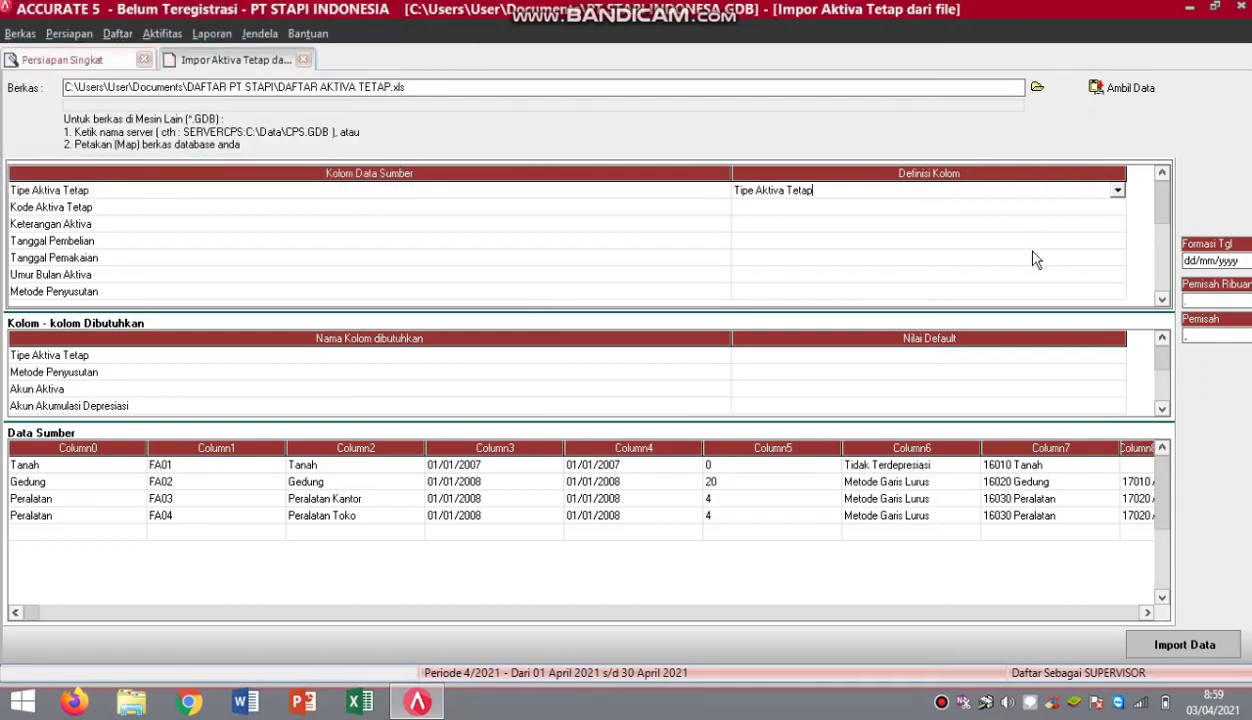
# Map the columns to Kode Aktiva, Keterangan Aktiva and Tgl Pembelian.
pyautogui.click(1116, 207)
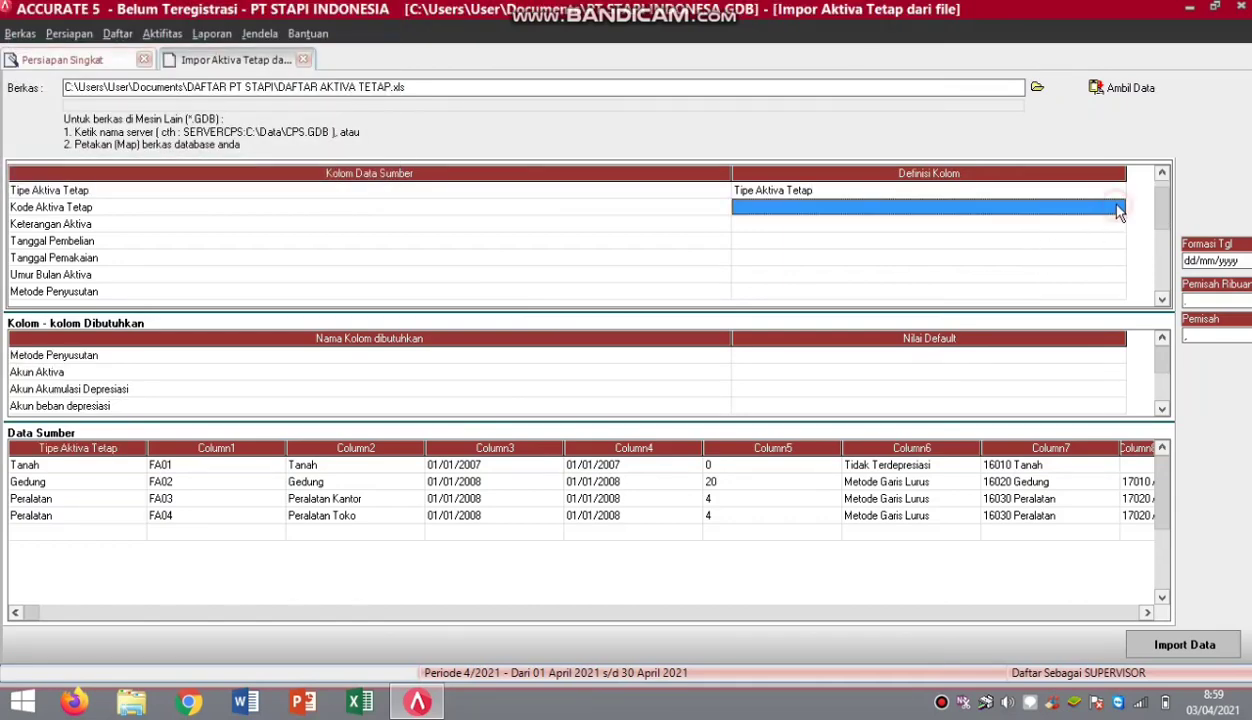
pyautogui.click(1117, 207)
pyautogui.click(1117, 207)
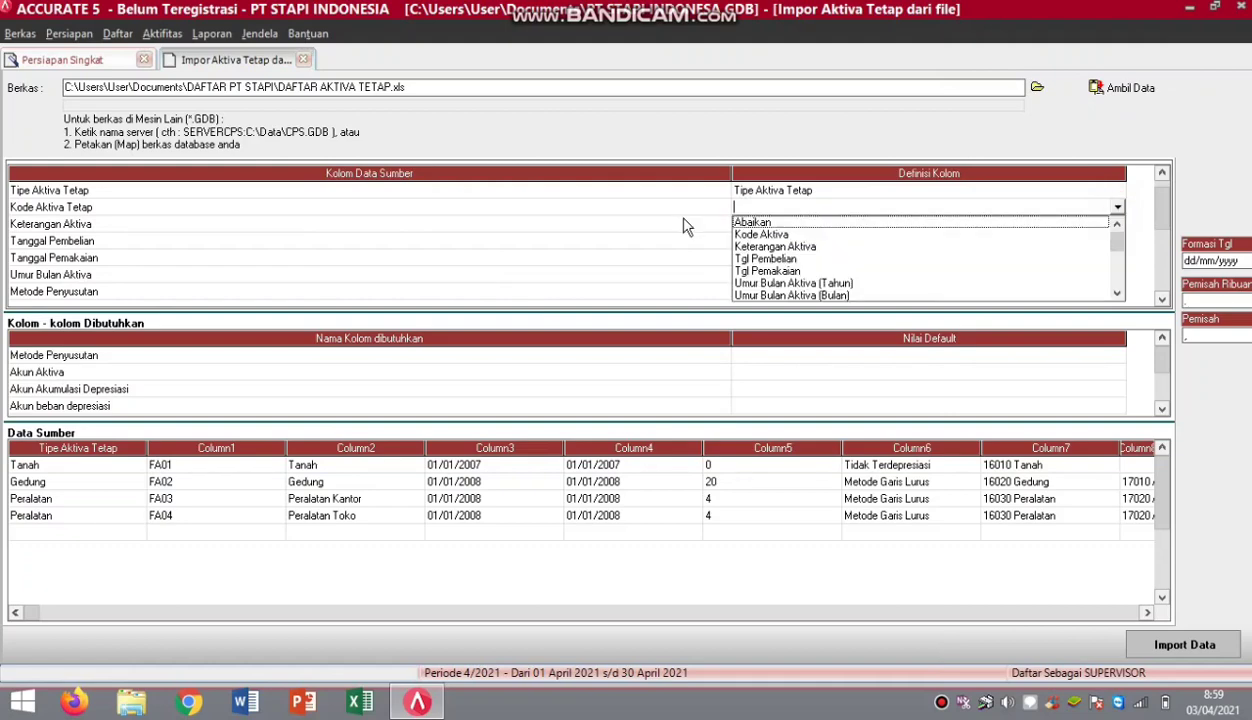
pyautogui.click(762, 234)
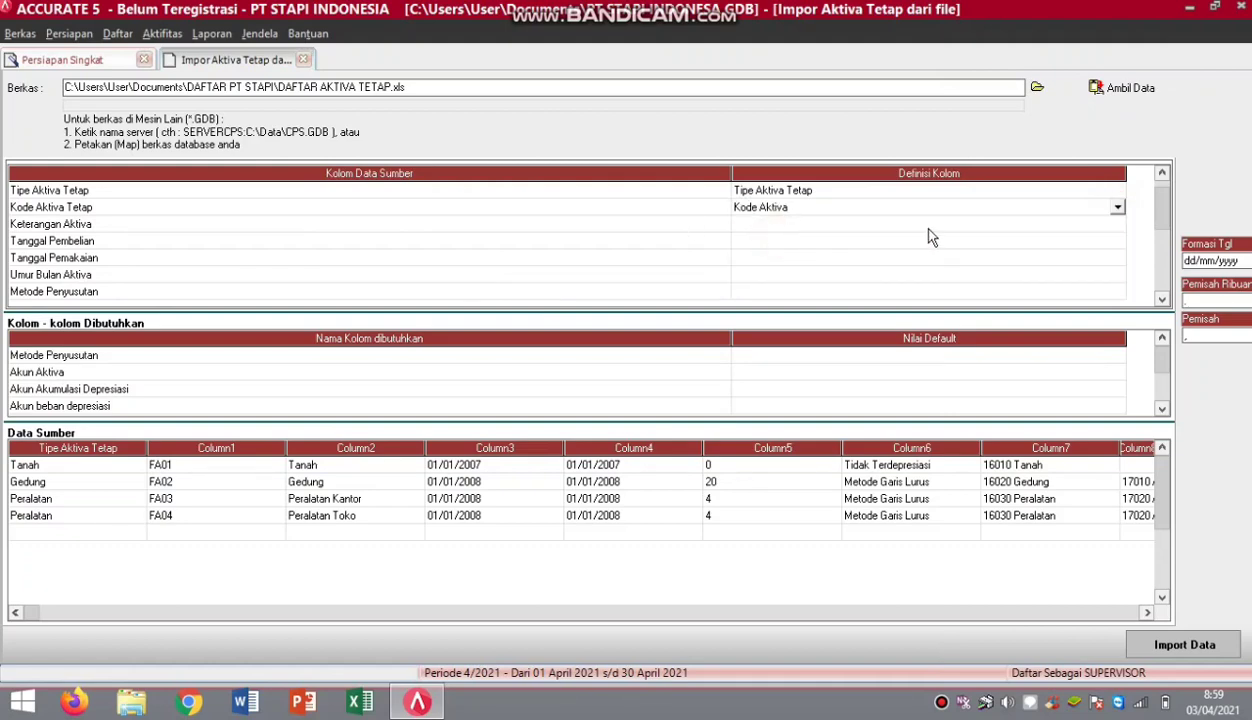
pyautogui.click(1088, 225)
pyautogui.click(1116, 225)
pyautogui.click(1116, 225)
pyautogui.click(808, 252)
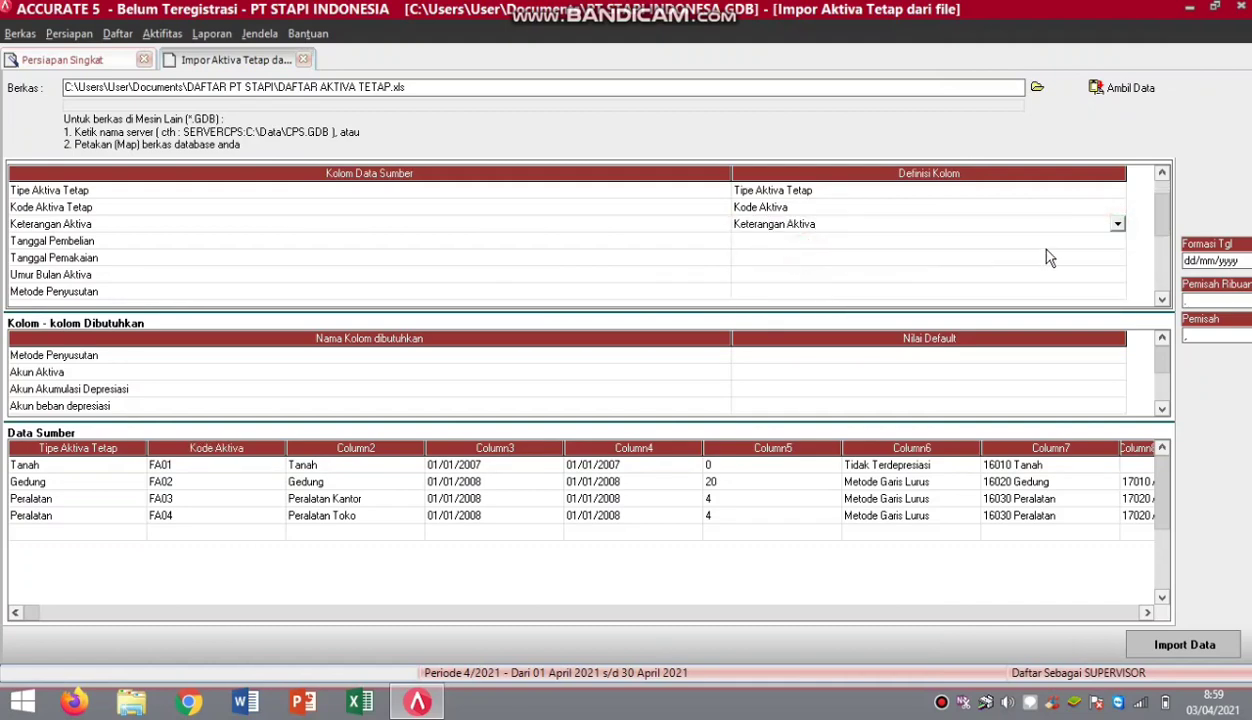
pyautogui.click(1117, 243)
pyautogui.click(1117, 243)
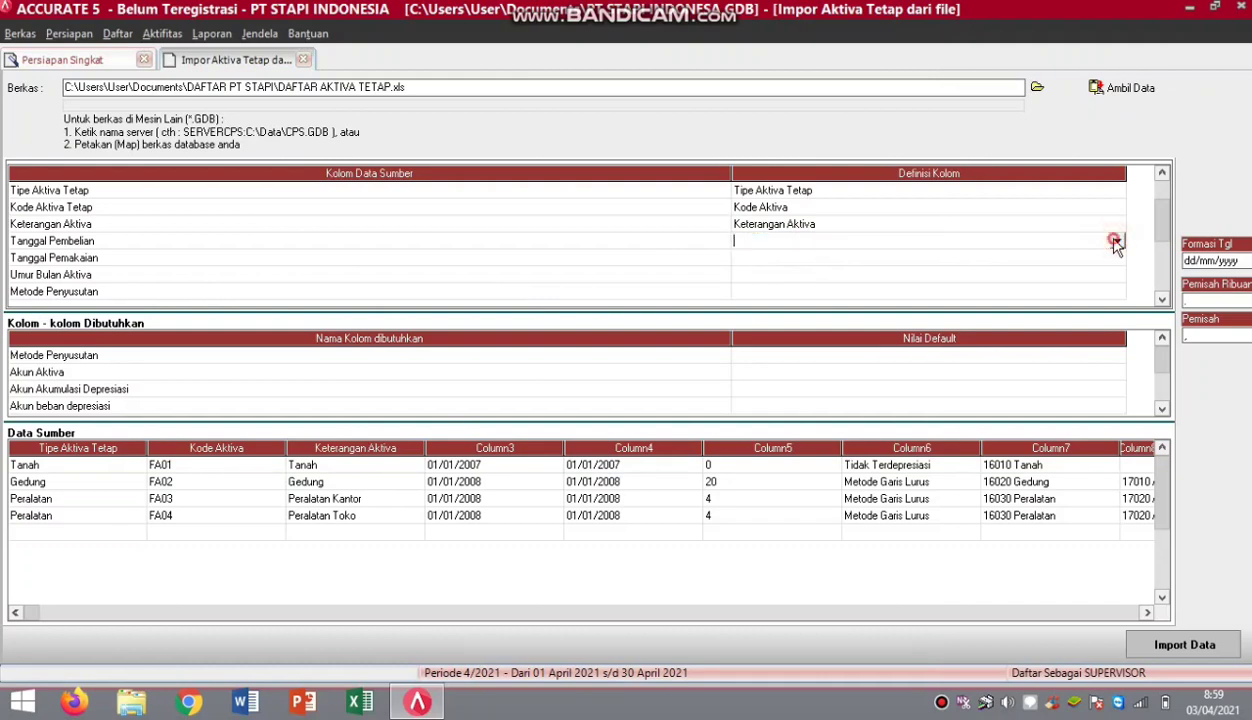
pyautogui.click(1117, 243)
pyautogui.click(1110, 268)
# Map Tanggal Pemakaian, Umur Bulan Aktiva (Tahun) and Metode Penyusutan to their import fields.
pyautogui.click(1118, 260)
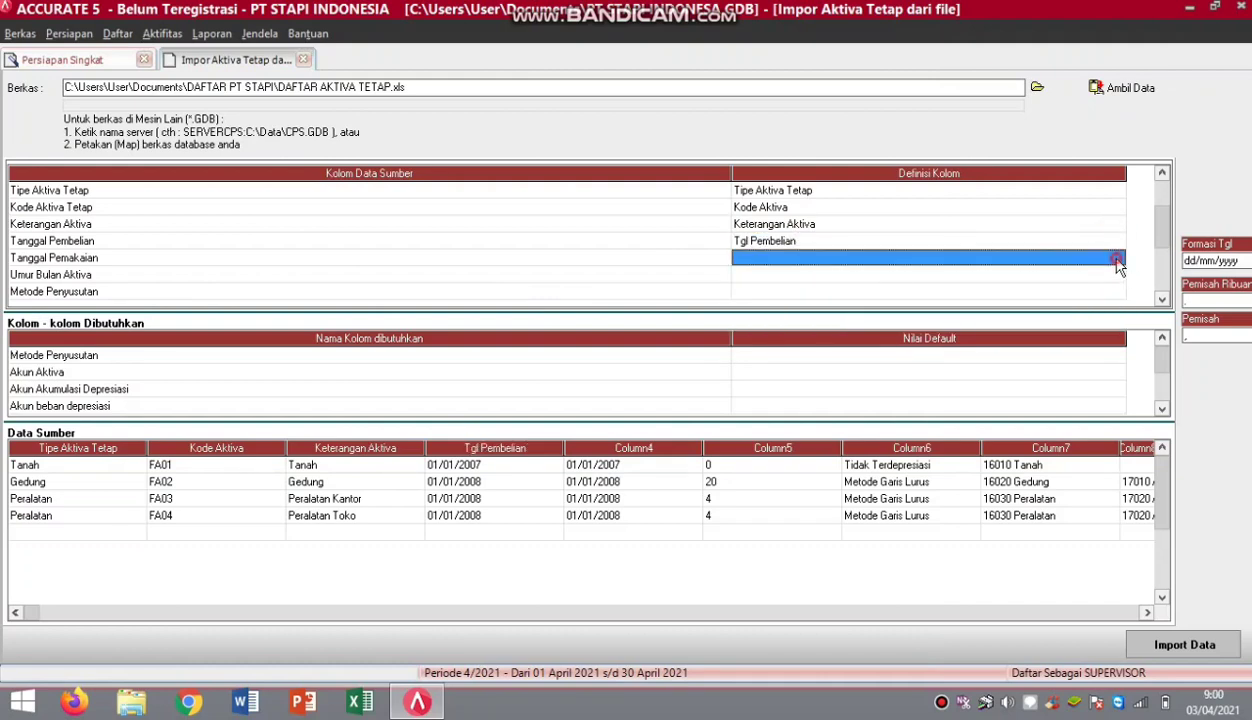
pyautogui.click(1117, 260)
pyautogui.click(1117, 258)
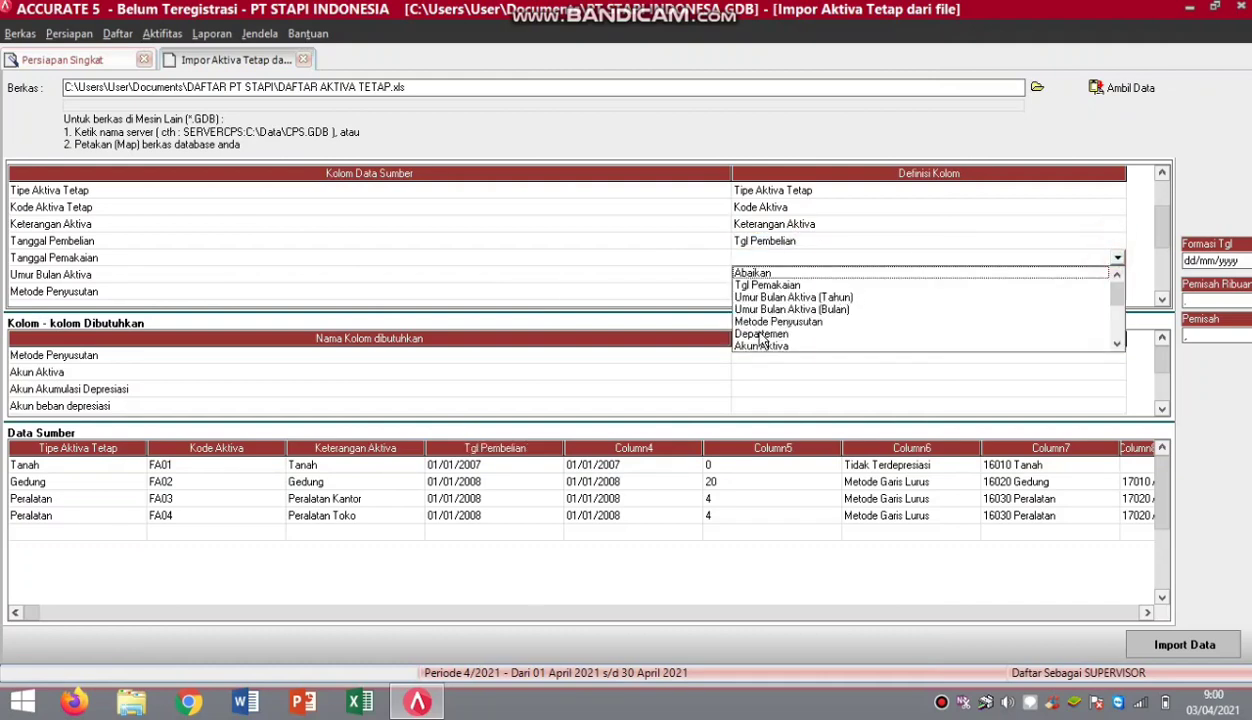
pyautogui.click(777, 285)
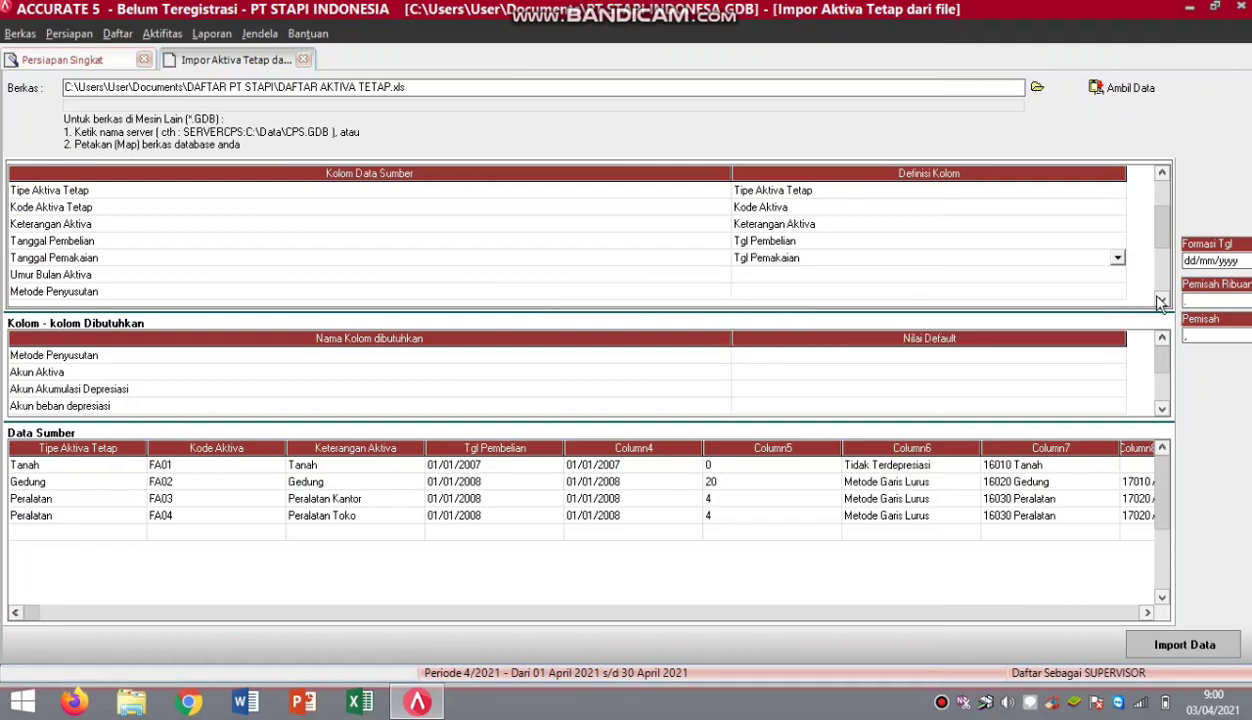
pyautogui.click(1118, 274)
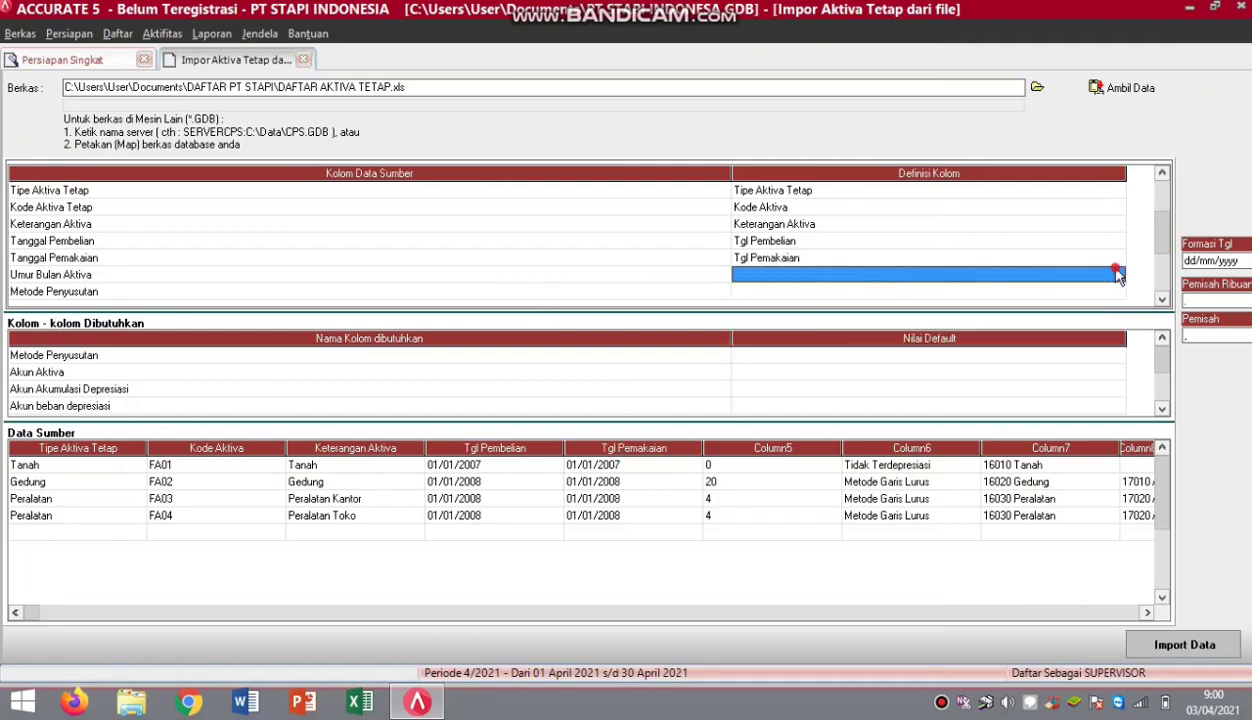
pyautogui.click(1118, 276)
pyautogui.click(1117, 274)
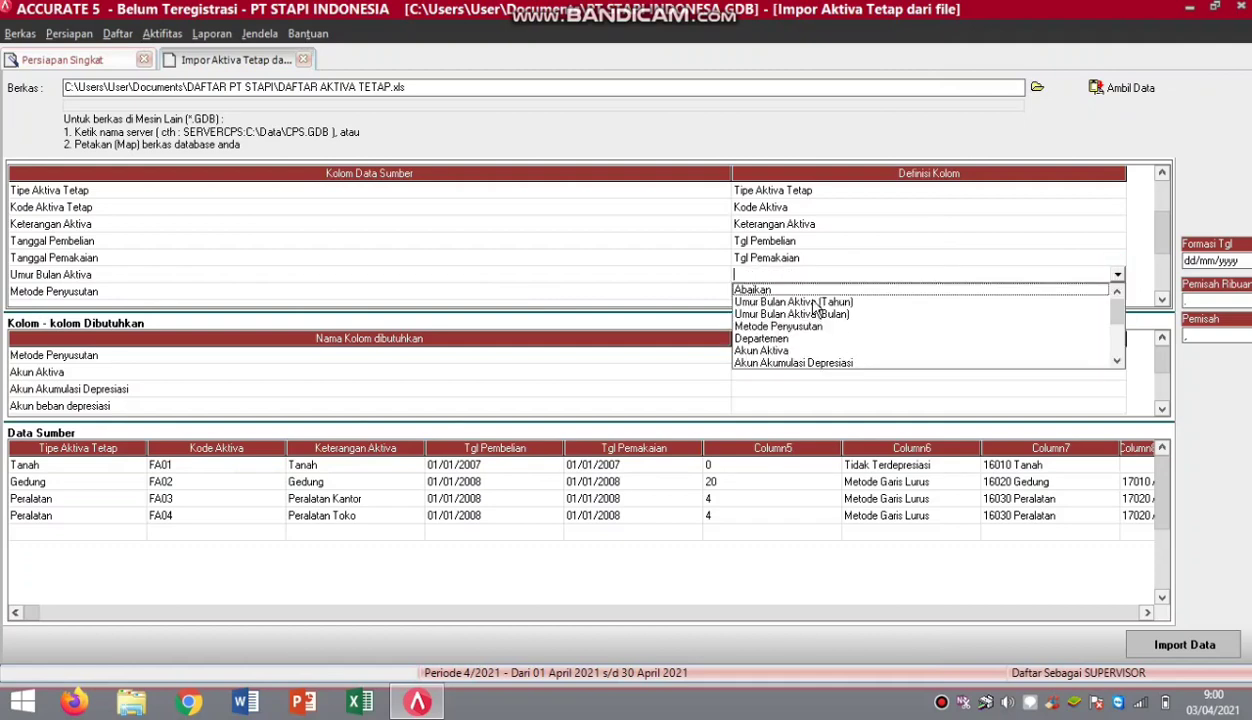
pyautogui.click(800, 294)
pyautogui.click(1118, 289)
pyautogui.click(1118, 290)
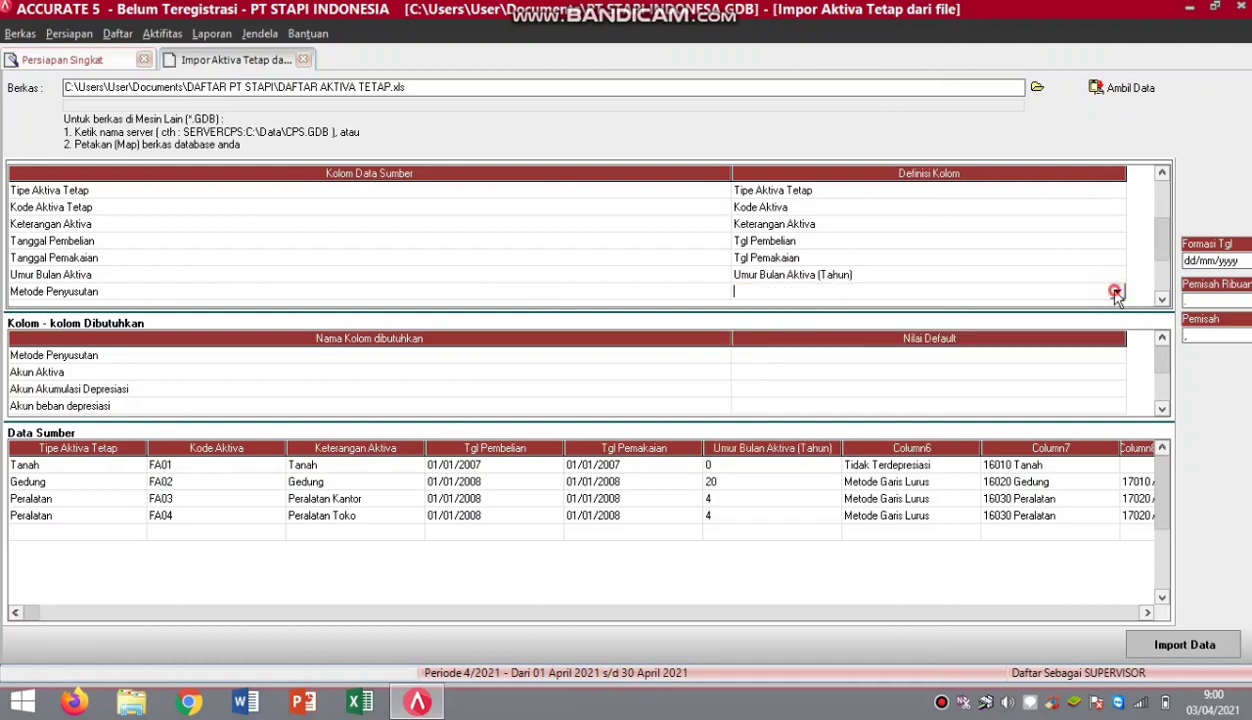
pyautogui.click(1117, 291)
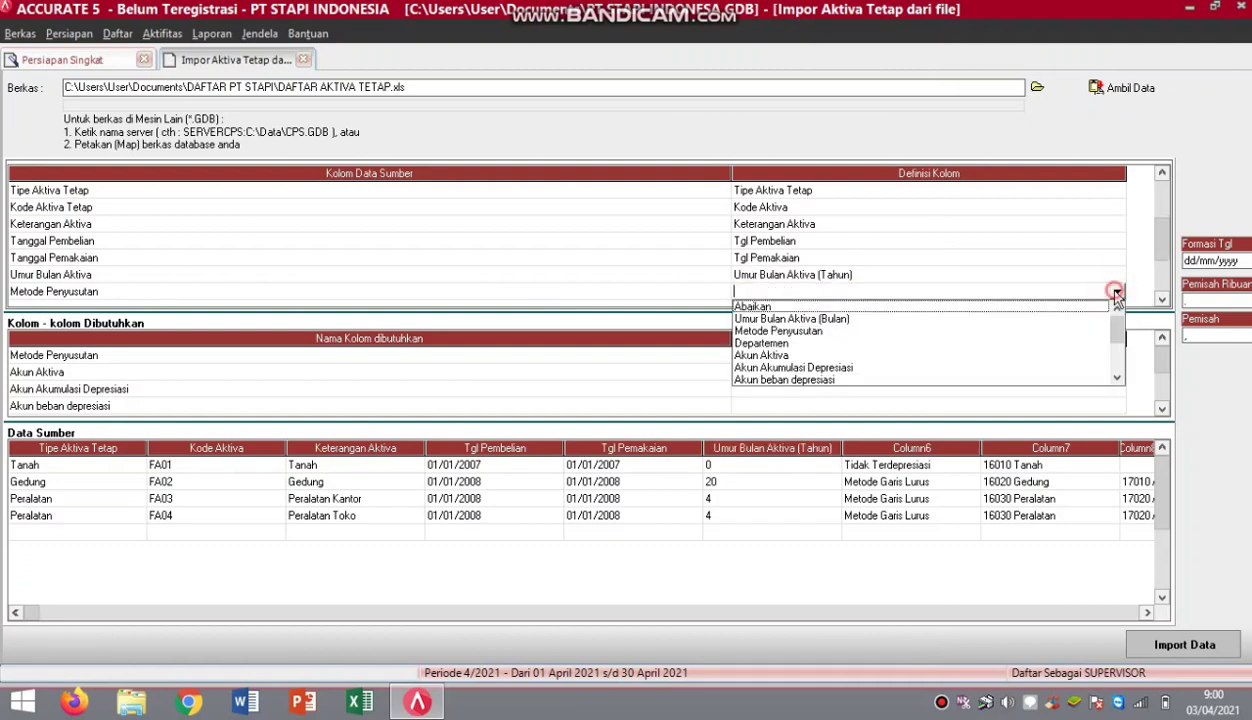
pyautogui.click(764, 331)
# Match Tidak Terdepresiasi and Metode Garis Lurus to their depreciation methods and confirm.
pyautogui.click(366, 51)
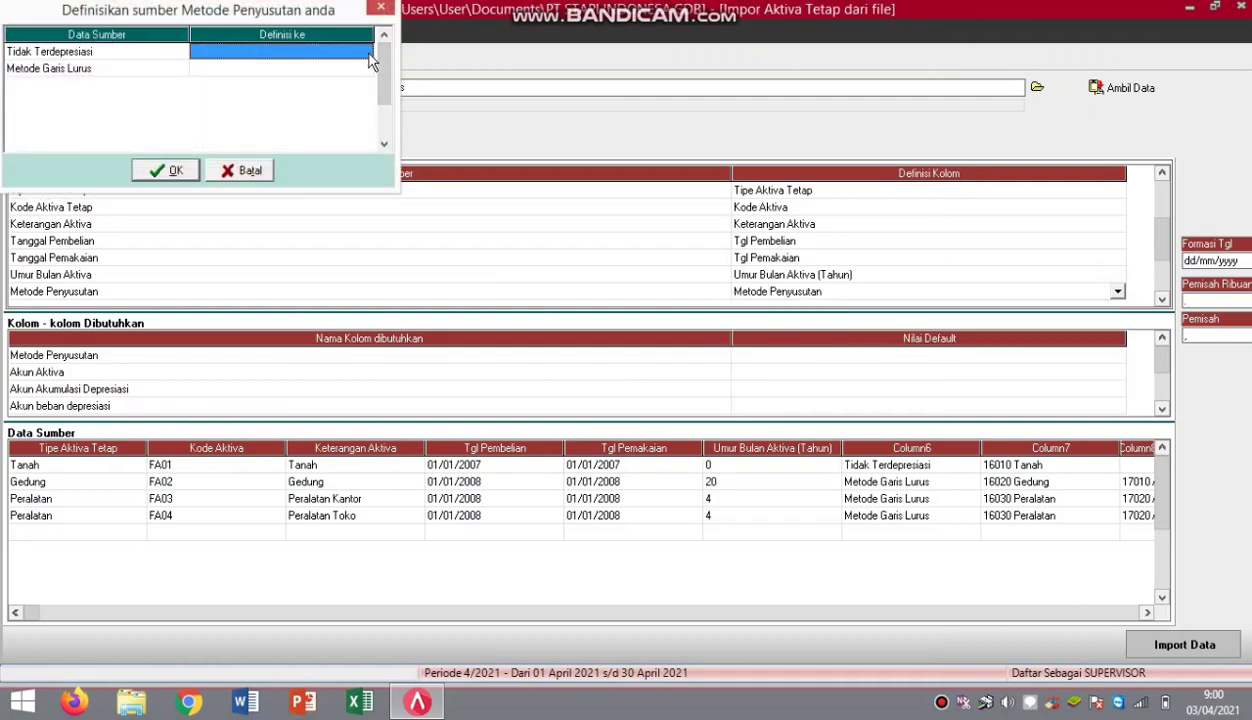
pyautogui.click(366, 51)
pyautogui.click(365, 51)
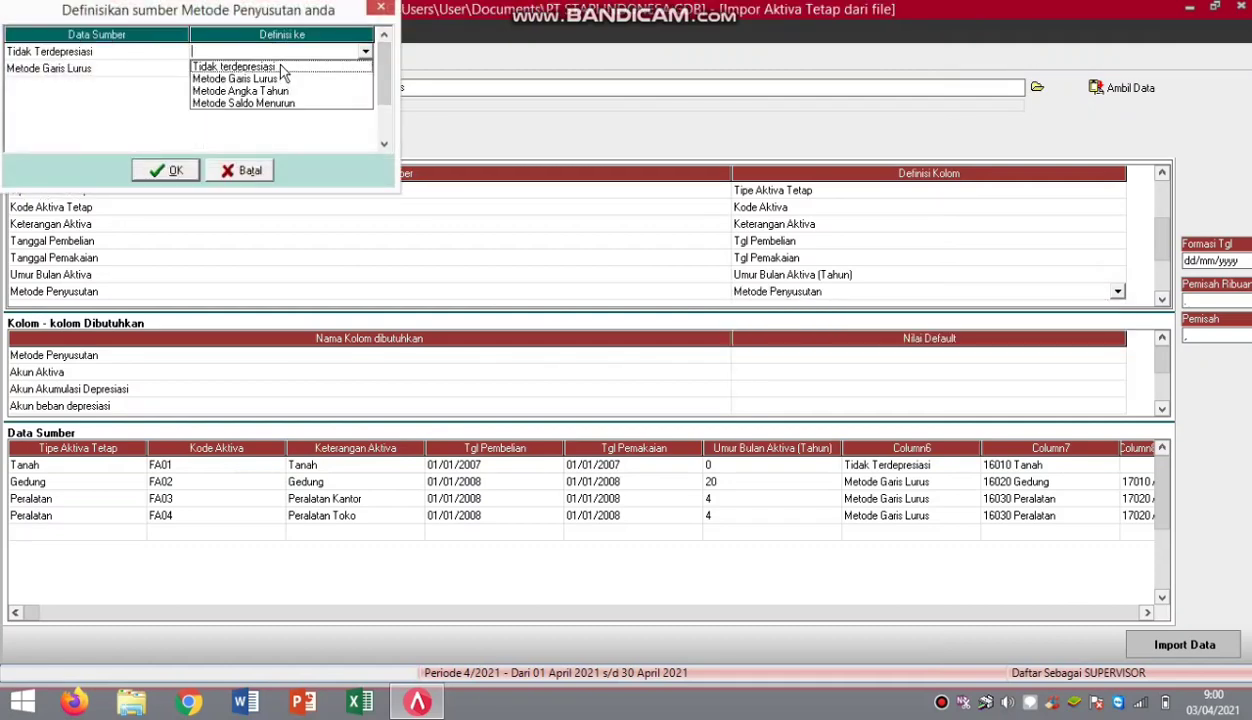
pyautogui.click(276, 66)
pyautogui.click(363, 68)
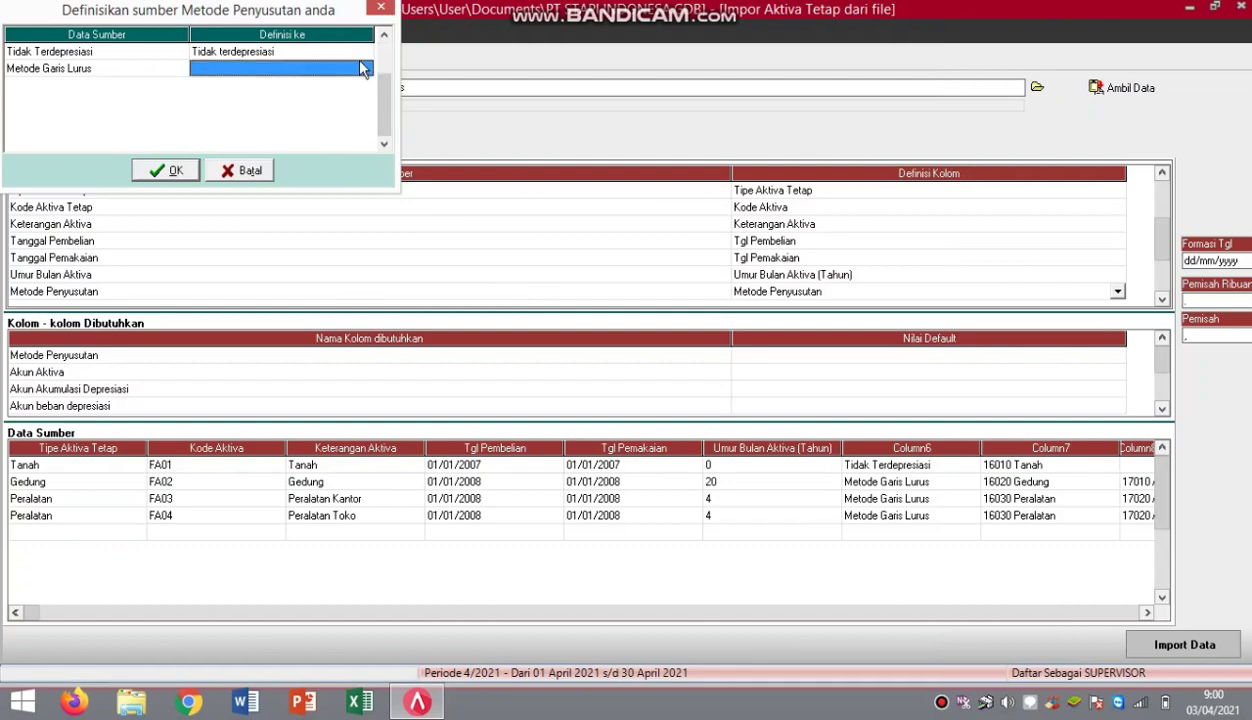
pyautogui.click(364, 68)
pyautogui.click(365, 68)
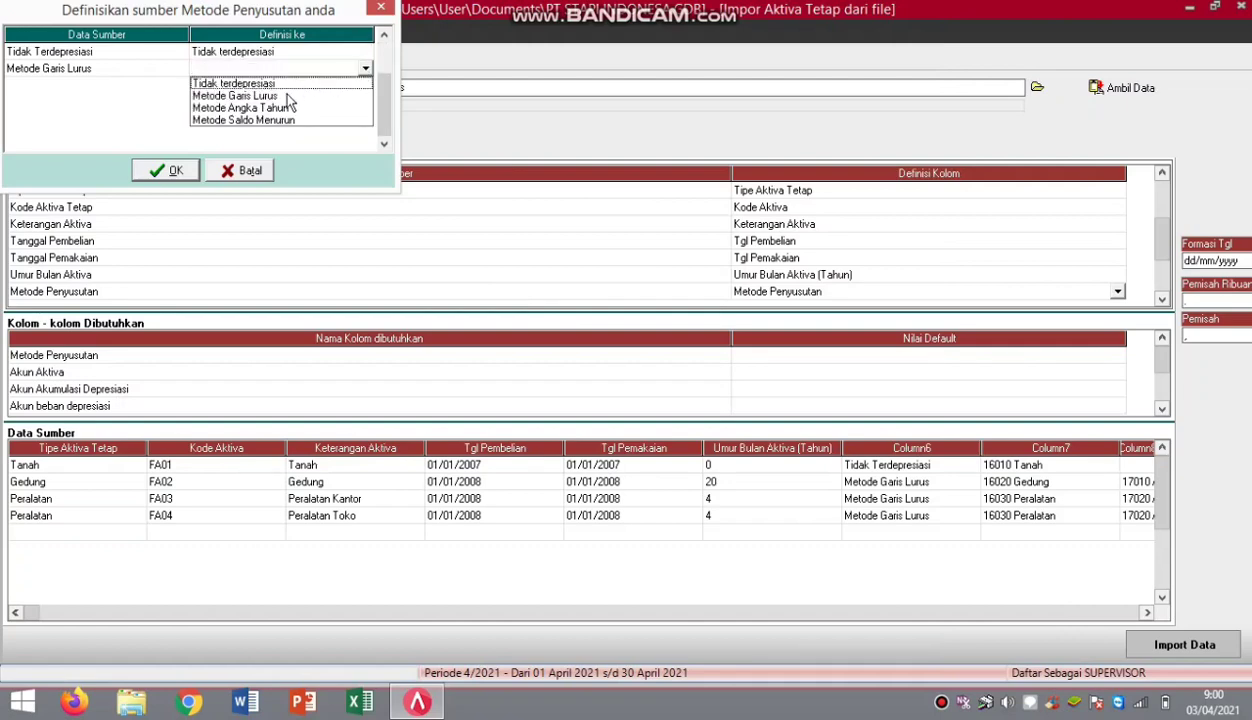
pyautogui.click(163, 170)
# Define the Akun Aktiva source column as the Akun Aktiva field.
pyautogui.click(1158, 209)
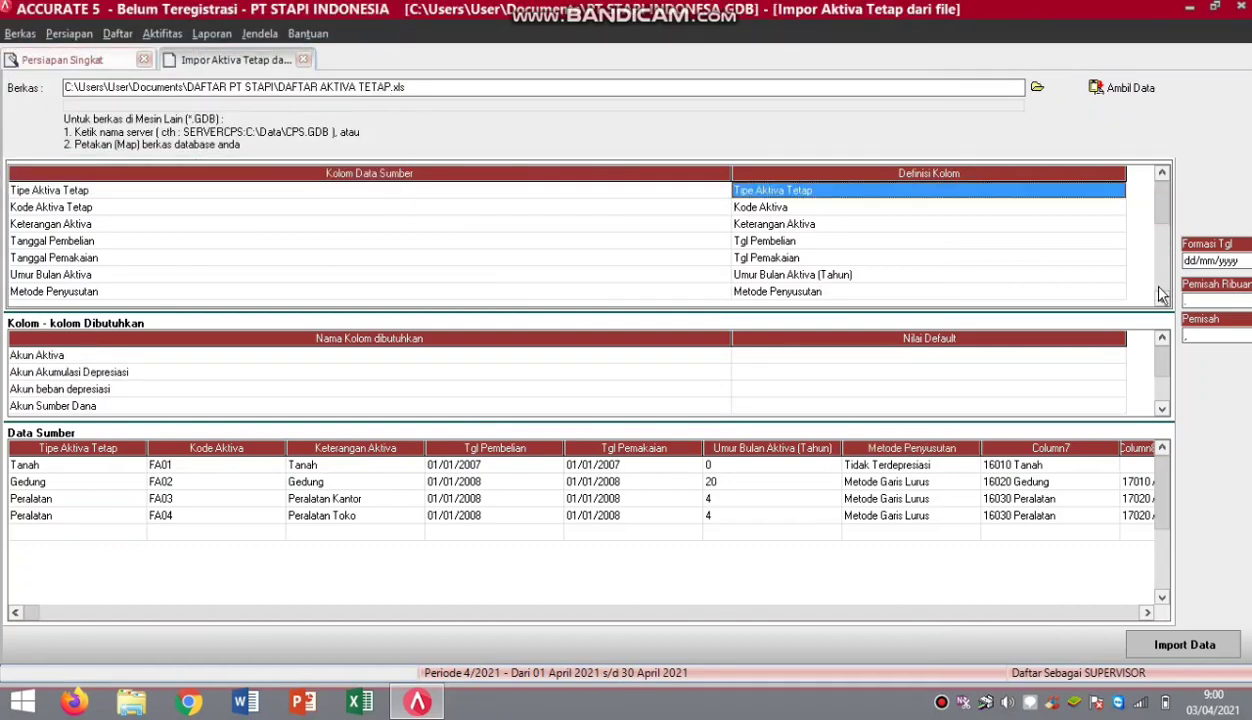
pyautogui.click(1160, 298)
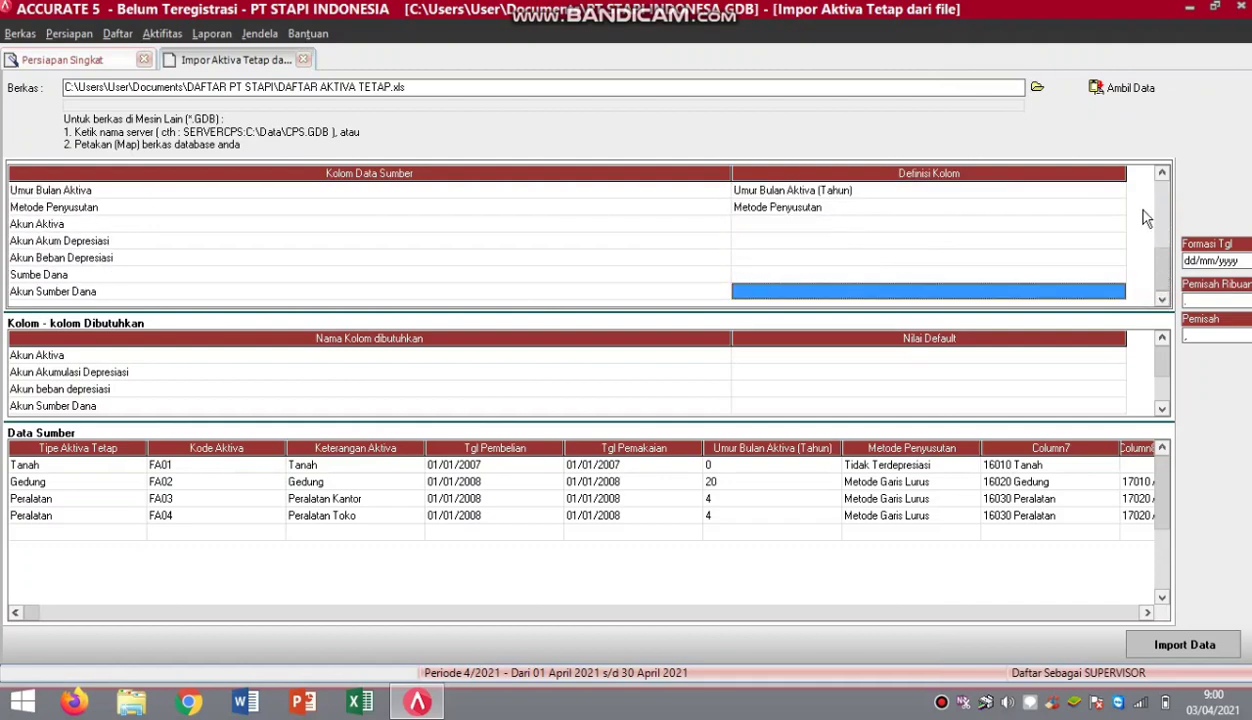
pyautogui.click(1118, 226)
pyautogui.click(1118, 228)
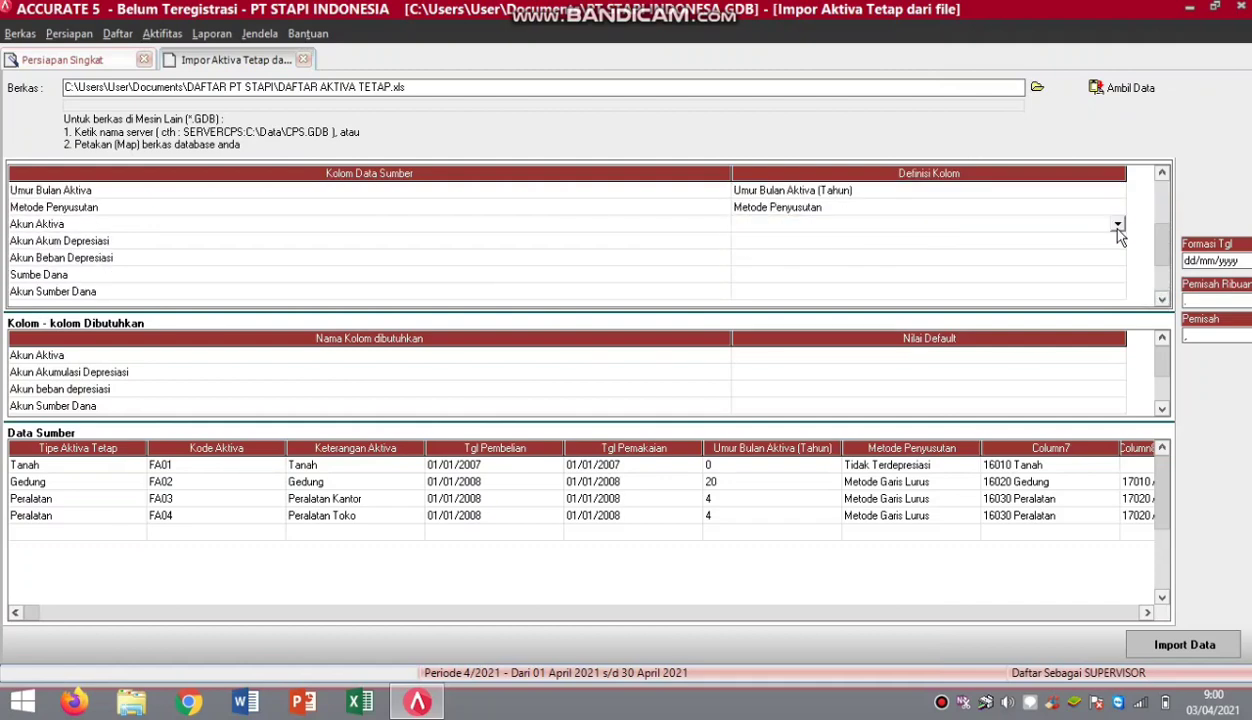
pyautogui.click(1116, 224)
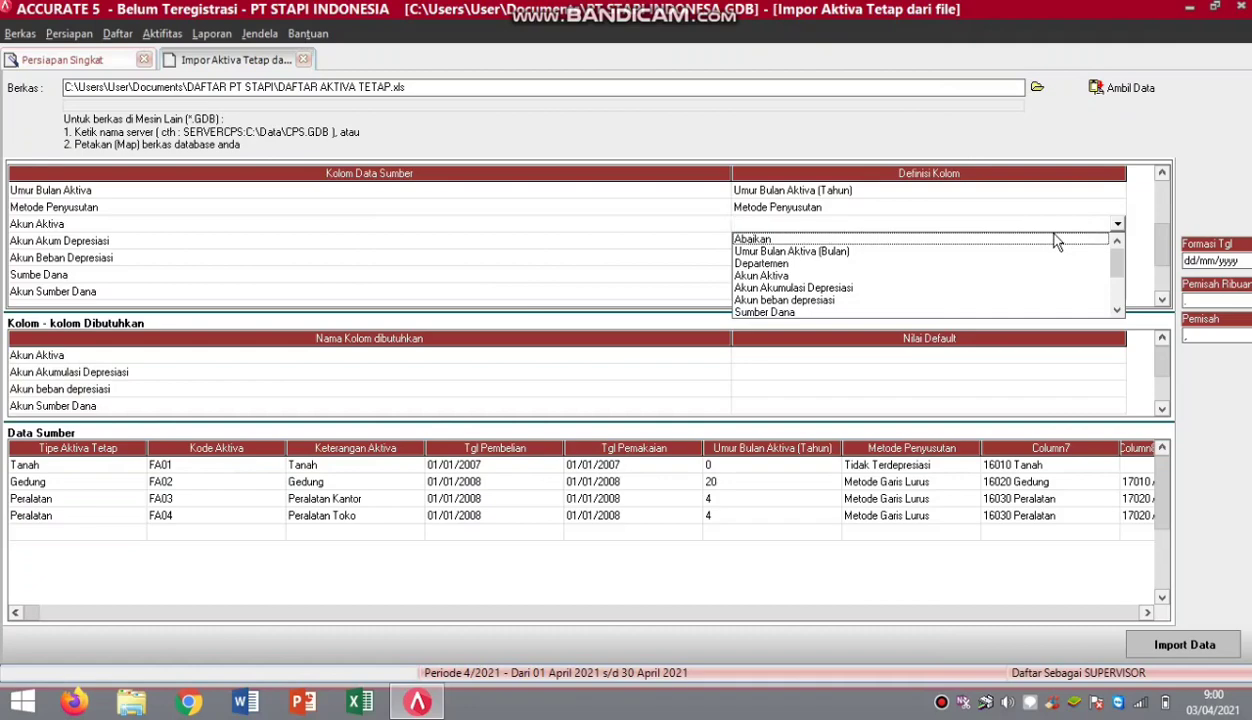
pyautogui.click(776, 277)
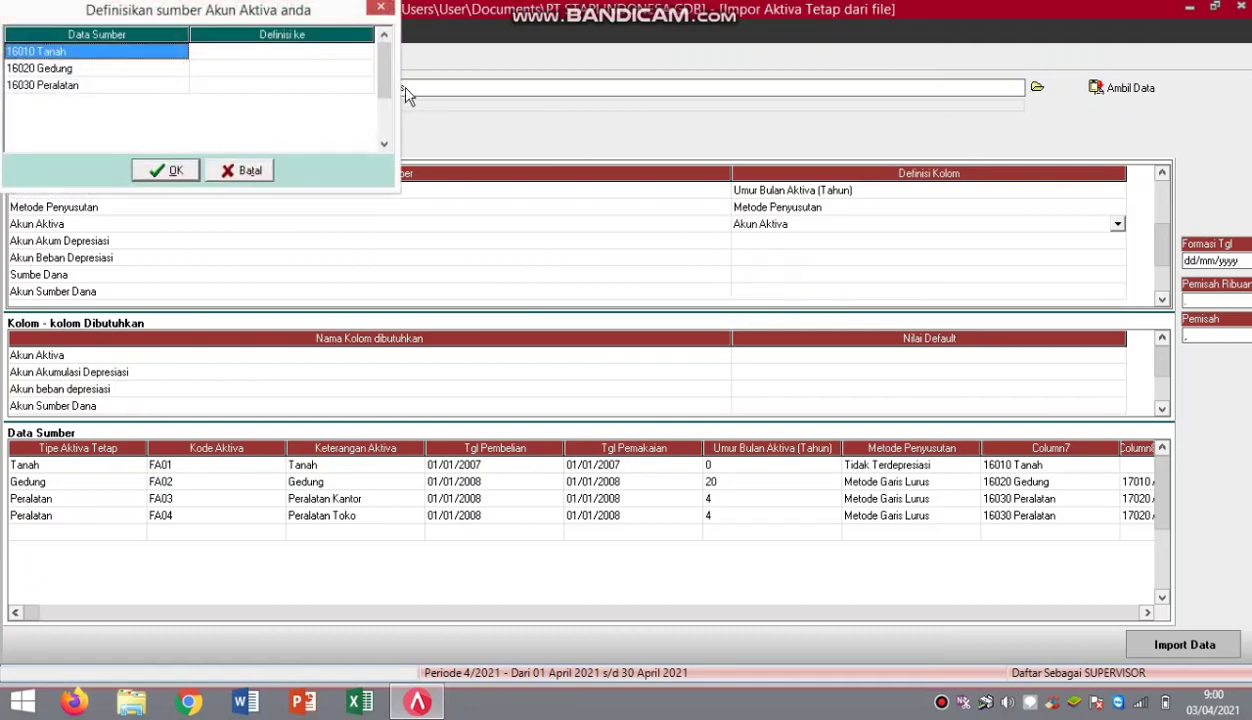
# Match asset accounts 16010 Tanah, 16020 Gedung and 16030 Peralatan, then confirm.
pyautogui.click(365, 53)
pyautogui.click(365, 53)
pyautogui.click(365, 53)
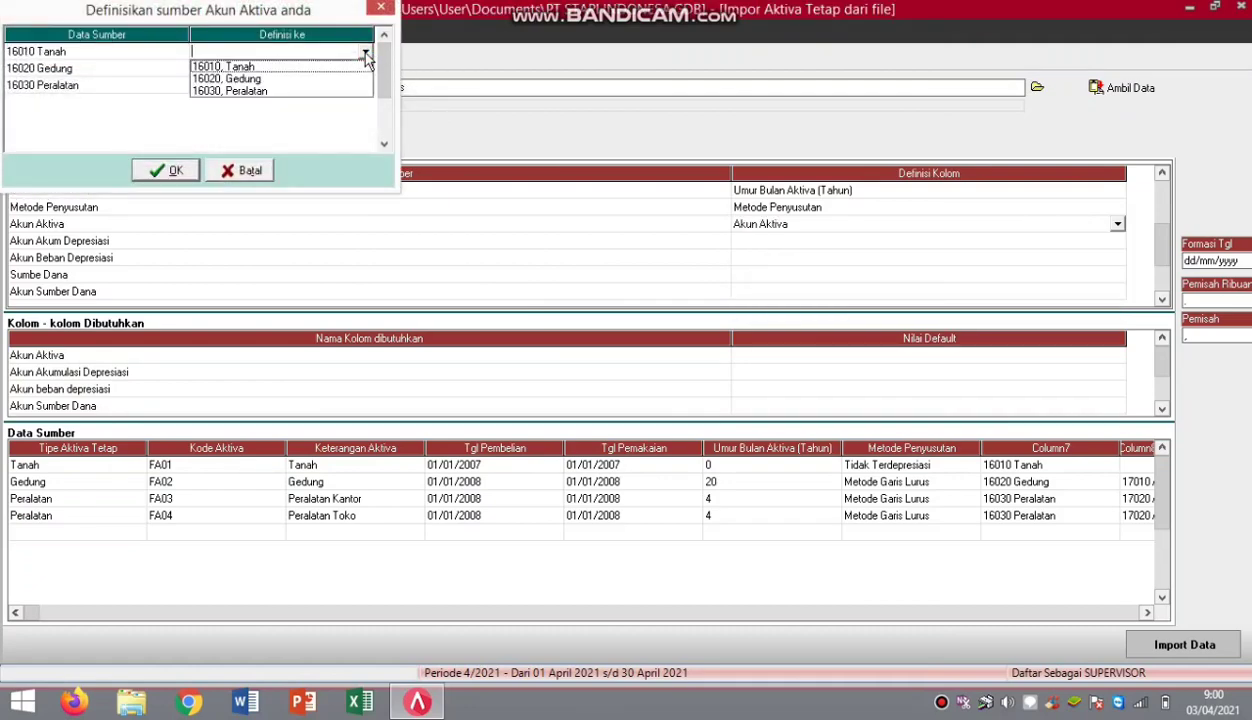
pyautogui.click(355, 59)
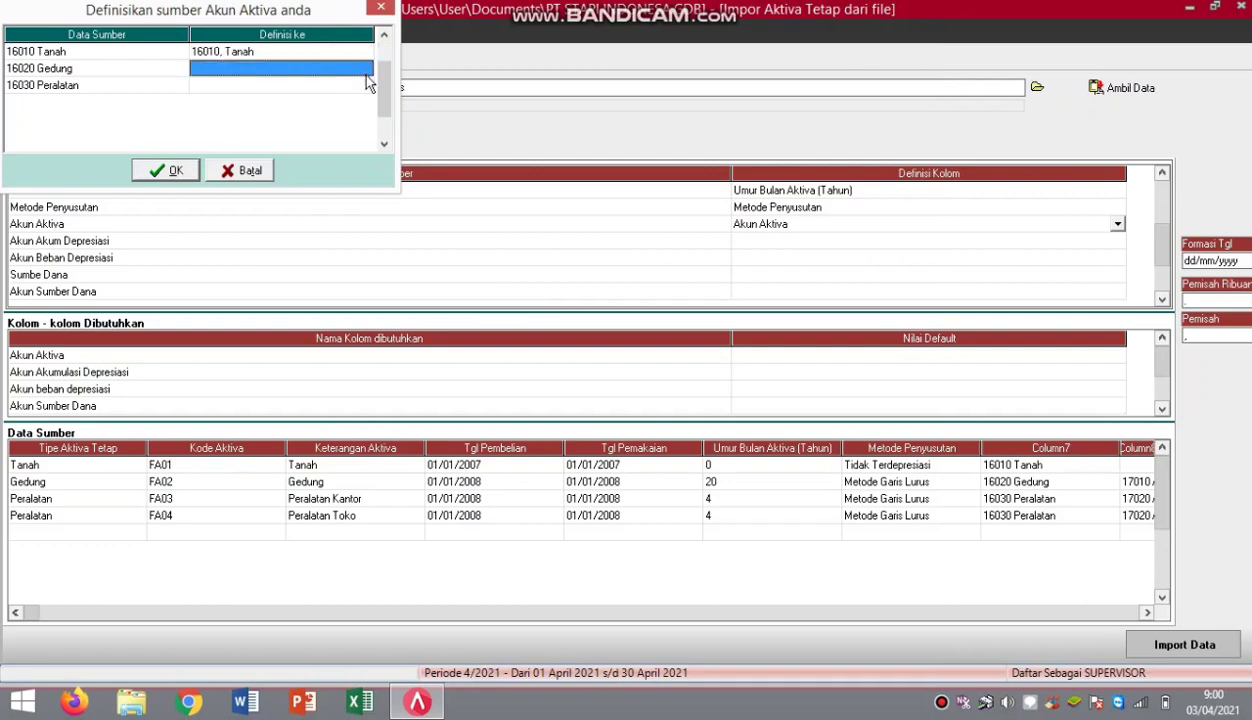
pyautogui.click(362, 70)
pyautogui.click(365, 68)
pyautogui.click(305, 96)
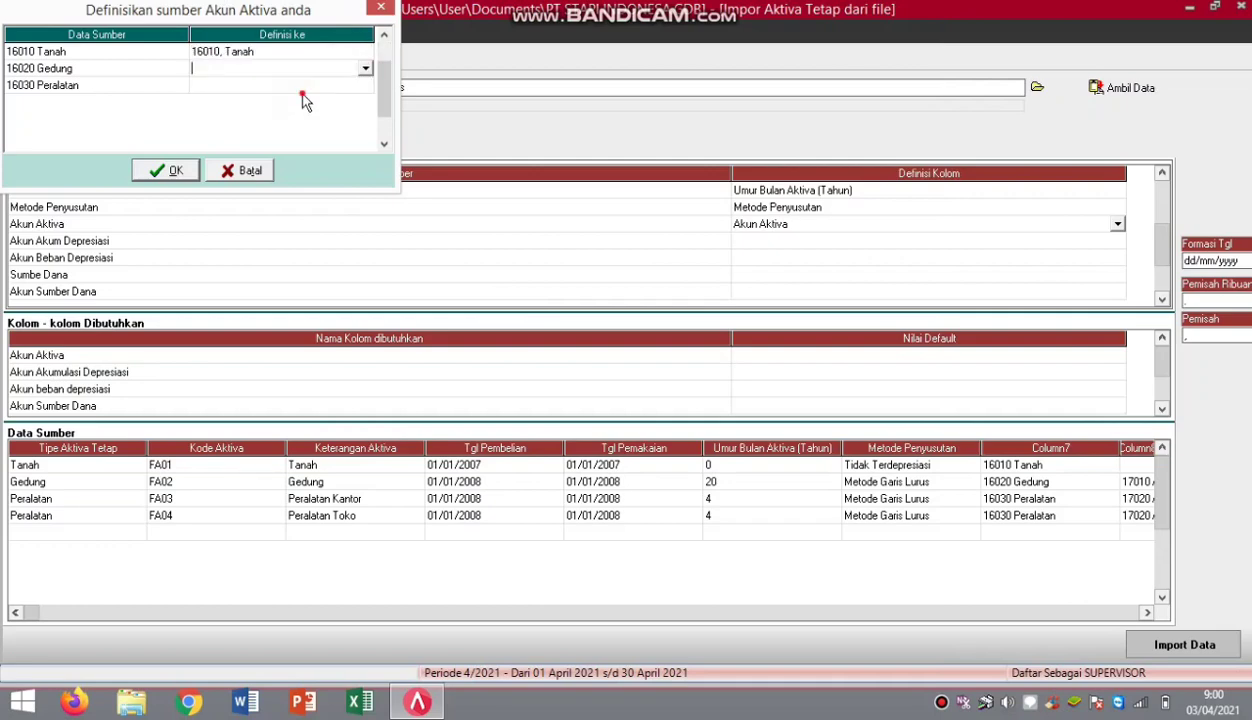
pyautogui.click(364, 88)
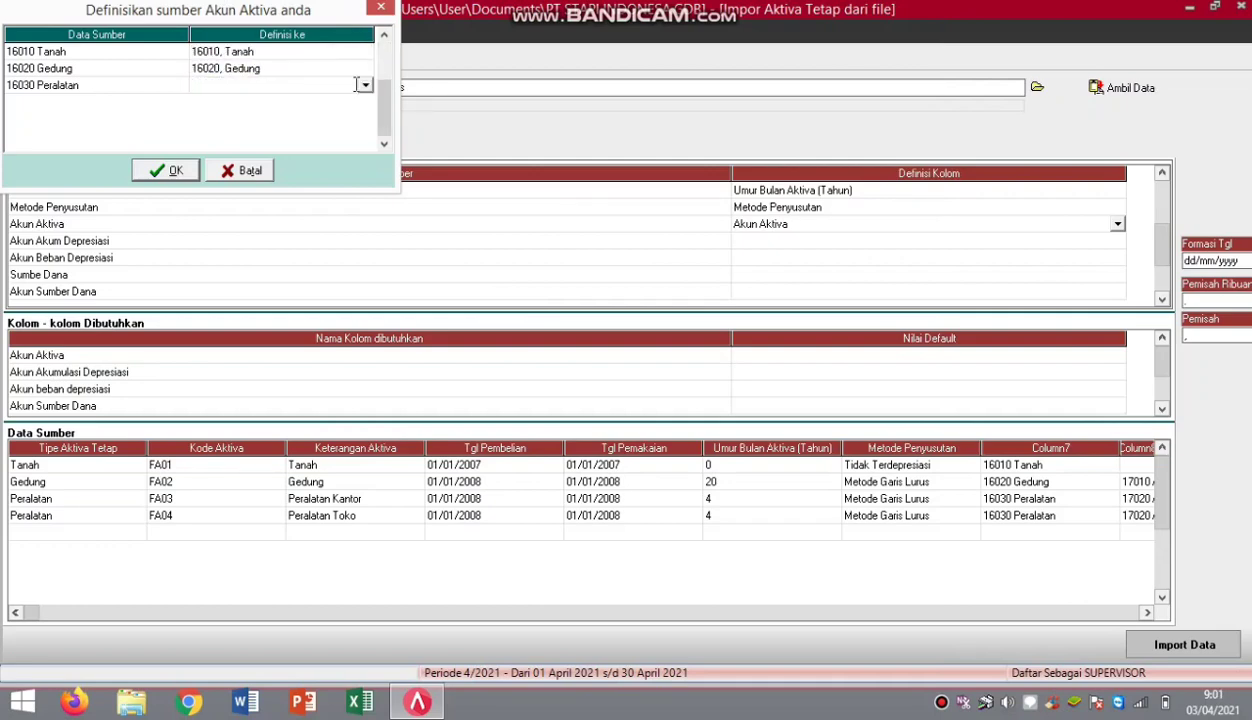
pyautogui.click(365, 87)
pyautogui.click(316, 123)
pyautogui.click(166, 171)
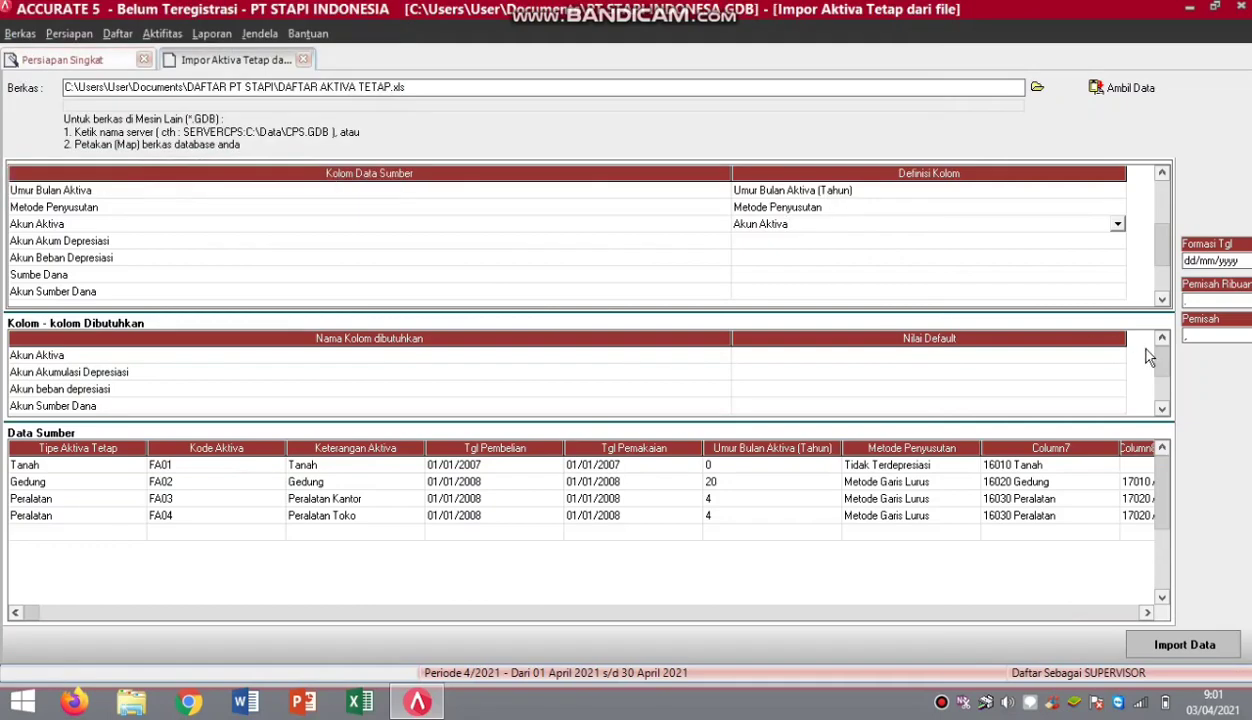
# Map Akun Akum Depresiasi to Akun Akumulasi Depresiasi, matching accounts 17010 and 17020.
pyautogui.click(1118, 243)
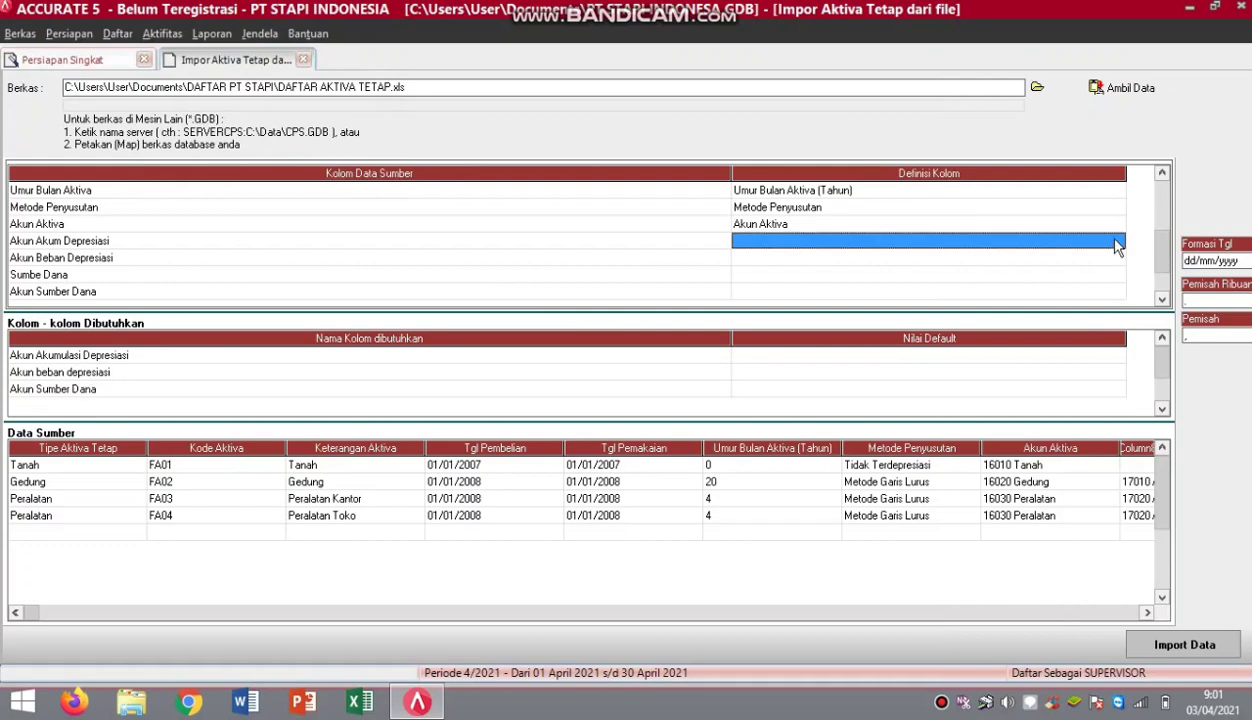
pyautogui.click(1117, 243)
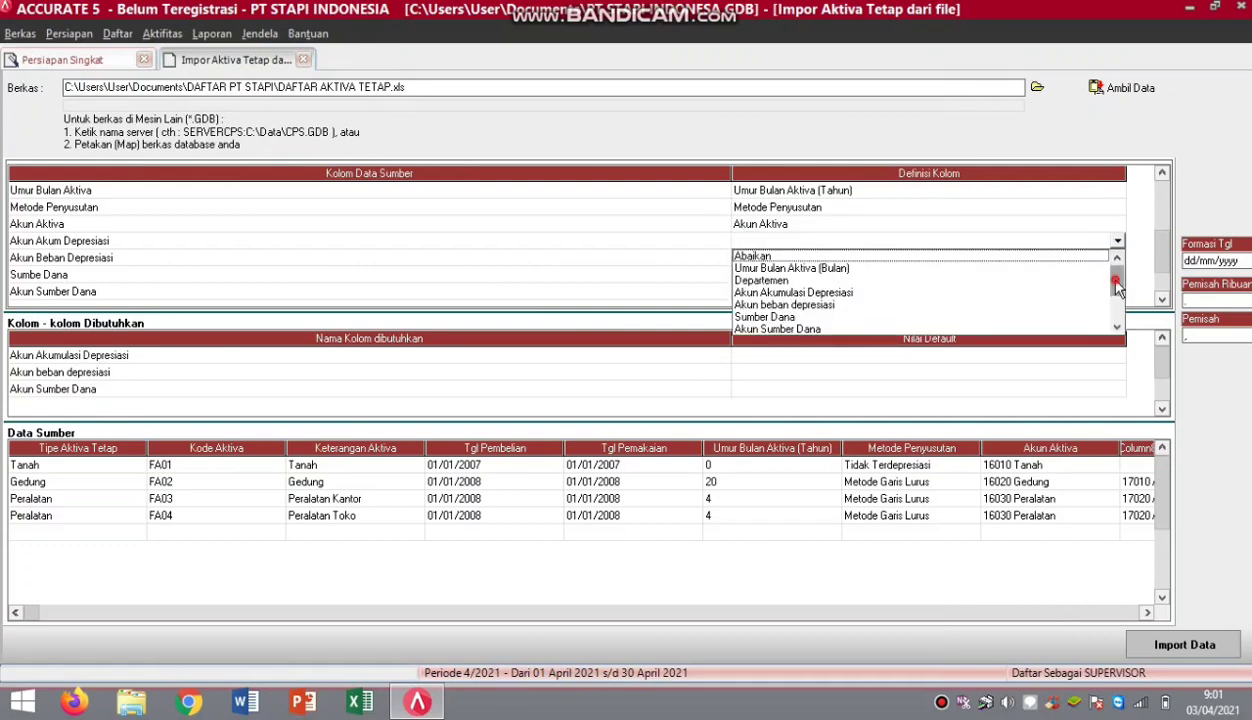
pyautogui.moveTo(1117, 287)
pyautogui.mouseDown()
pyautogui.moveTo(1119, 305)
pyautogui.moveTo(1116, 295)
pyautogui.mouseUp()
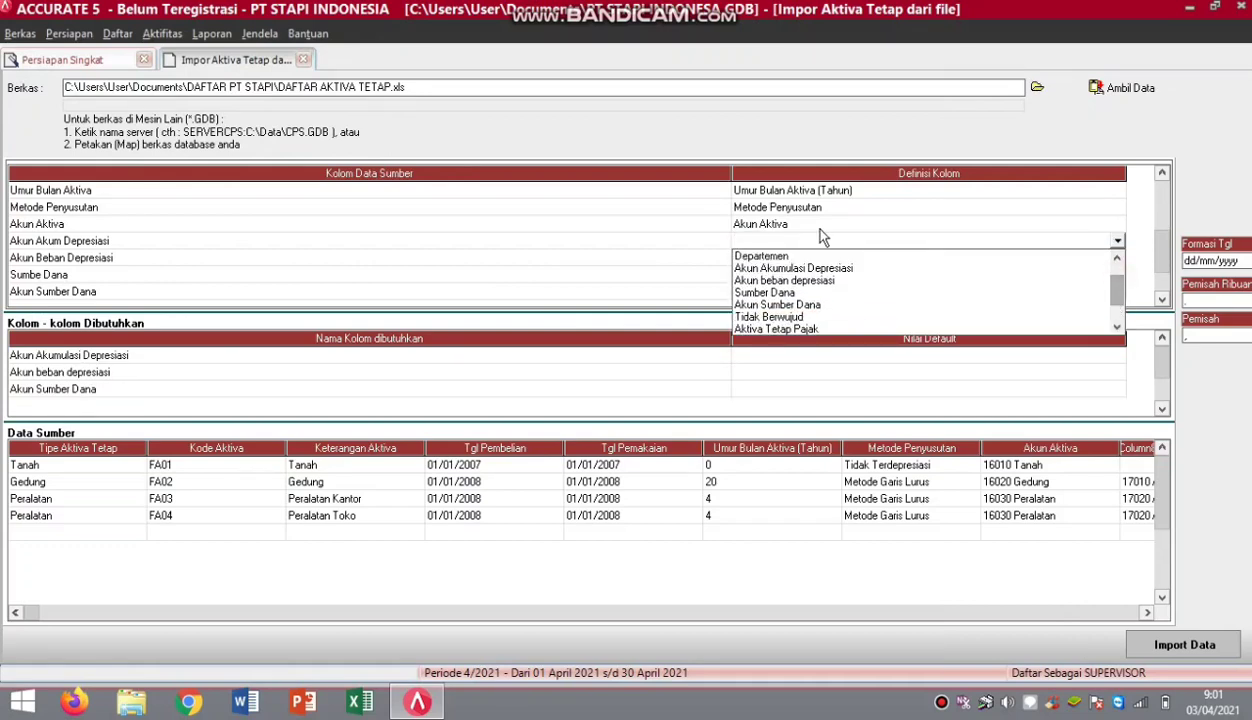
pyautogui.click(800, 268)
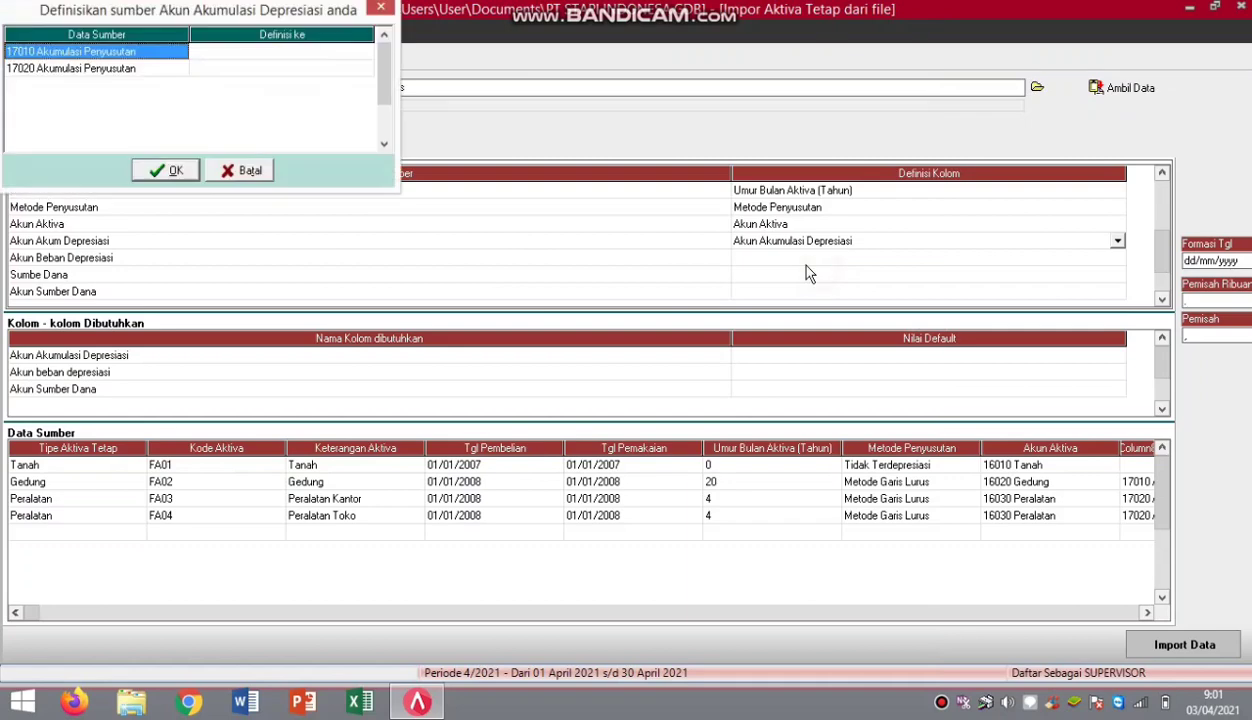
pyautogui.click(358, 57)
pyautogui.click(363, 56)
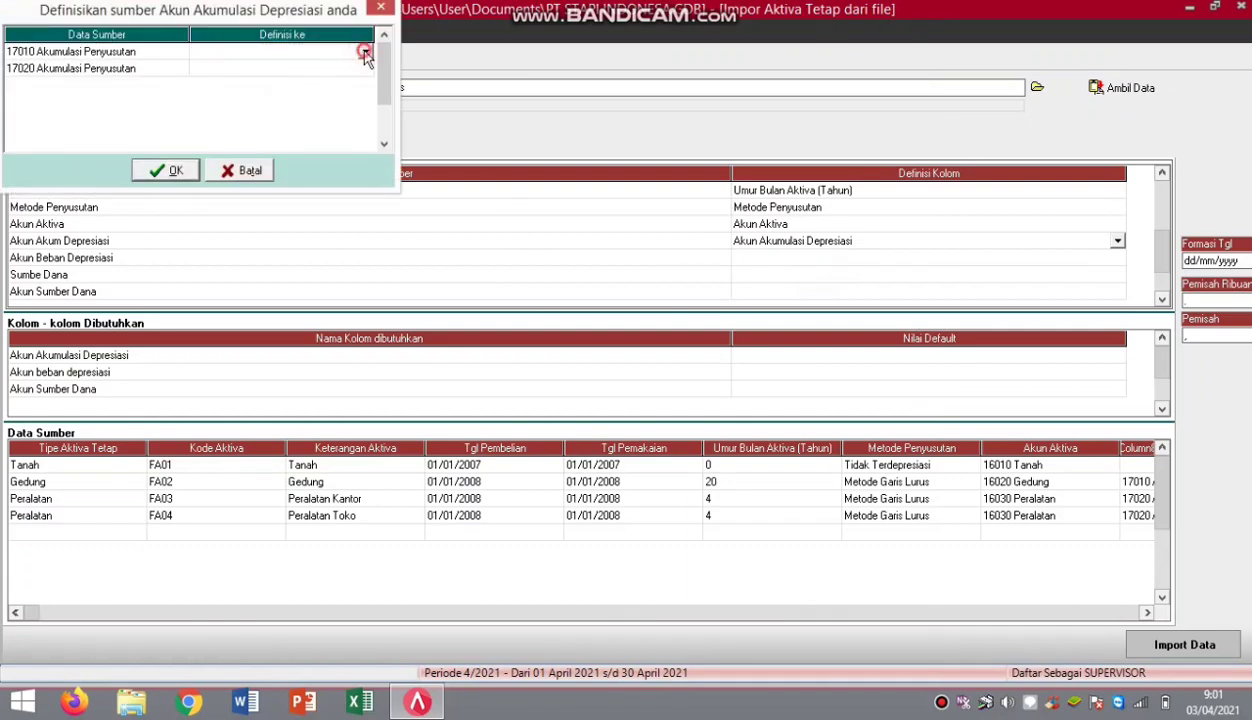
pyautogui.click(366, 55)
pyautogui.click(338, 67)
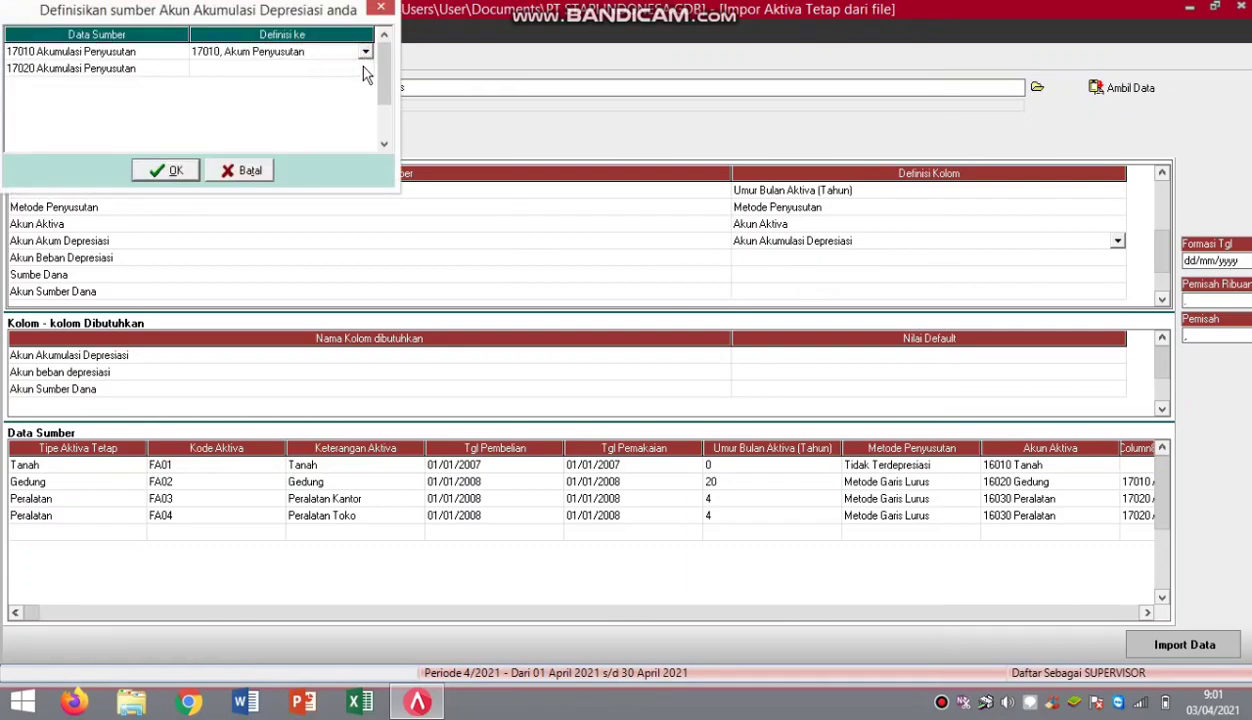
pyautogui.click(355, 67)
pyautogui.click(360, 67)
pyautogui.click(365, 67)
pyautogui.click(322, 96)
pyautogui.click(160, 170)
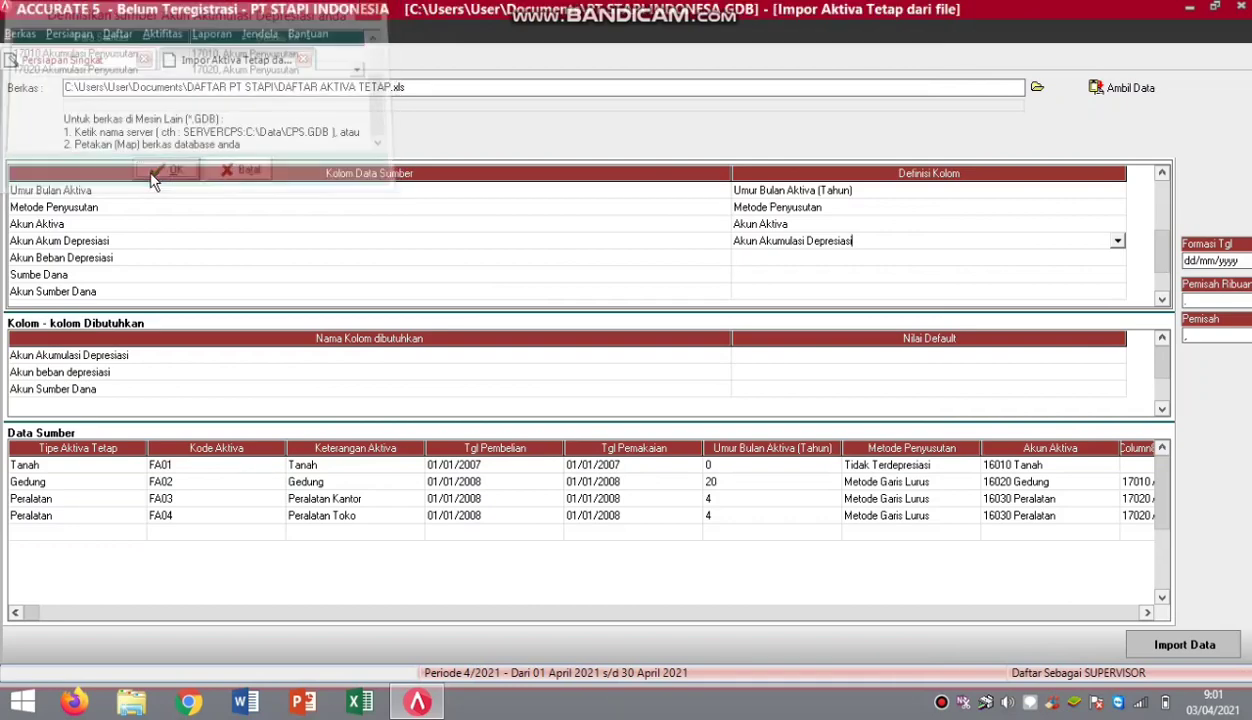
# Map Akun Beban Depresiasi, matching 62010 Beban Penyusutan Gedung and 62020 Beban Penyusutan.
pyautogui.click(1095, 258)
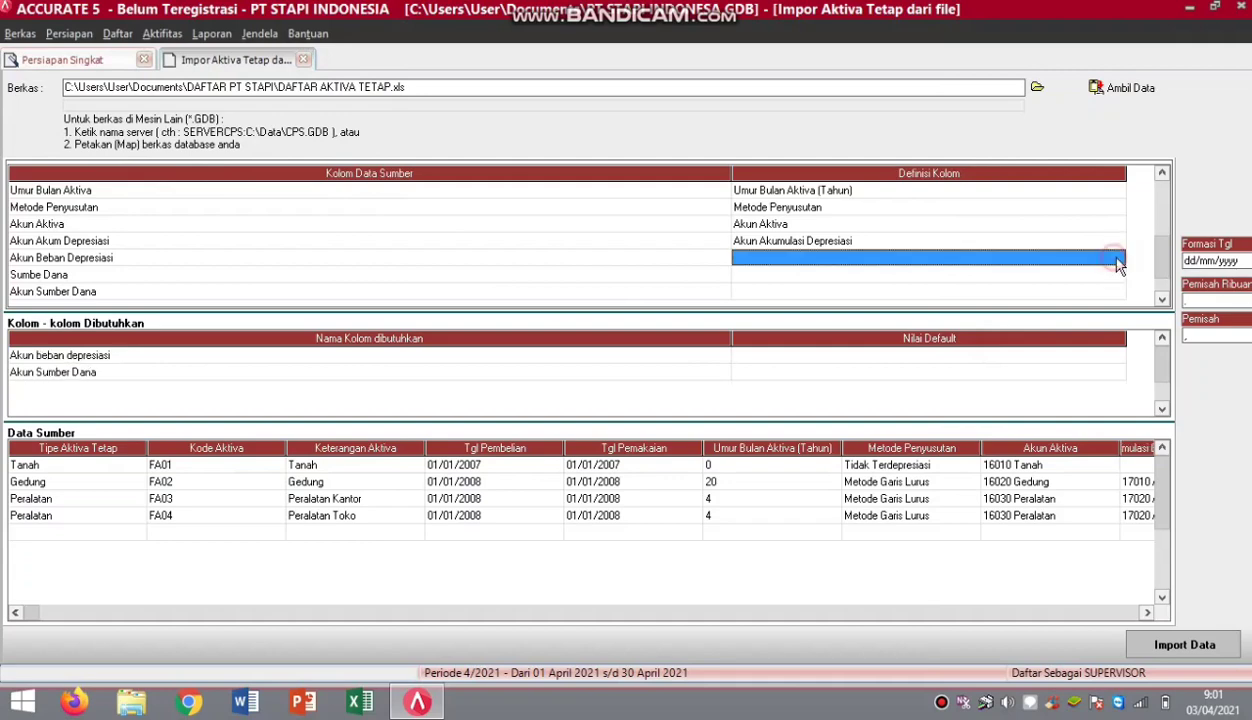
pyautogui.click(1116, 260)
pyautogui.click(1118, 259)
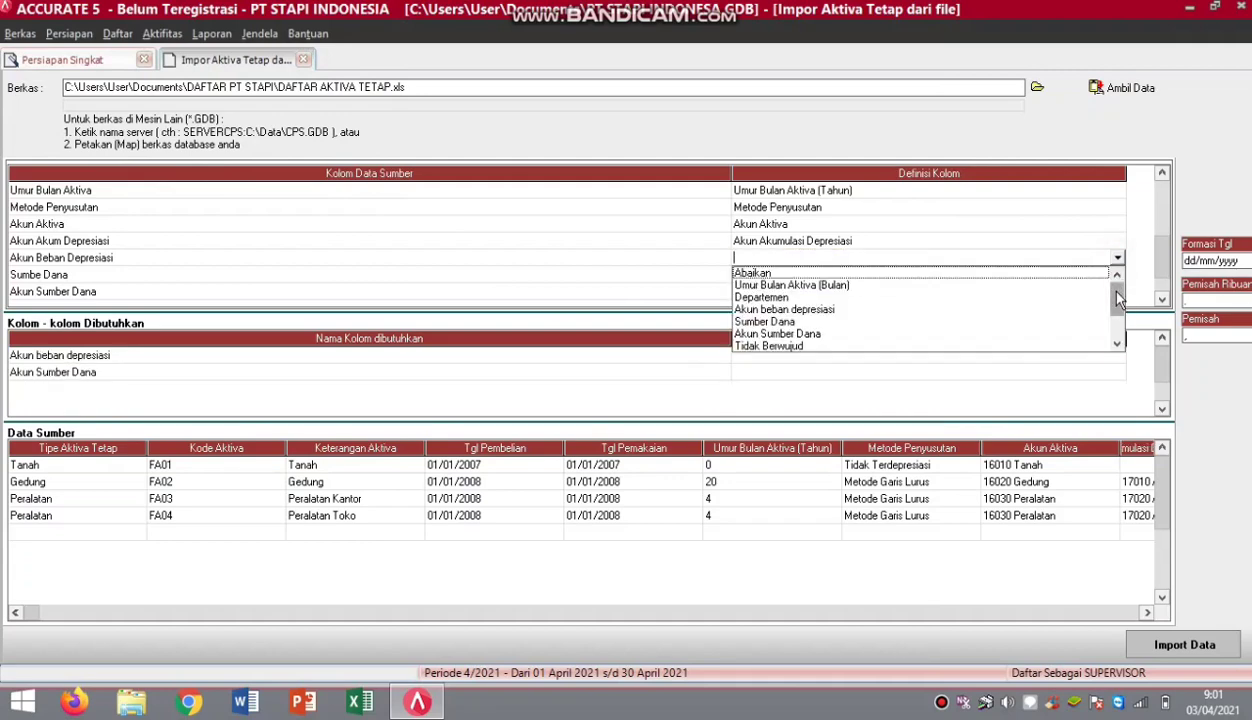
pyautogui.click(784, 309)
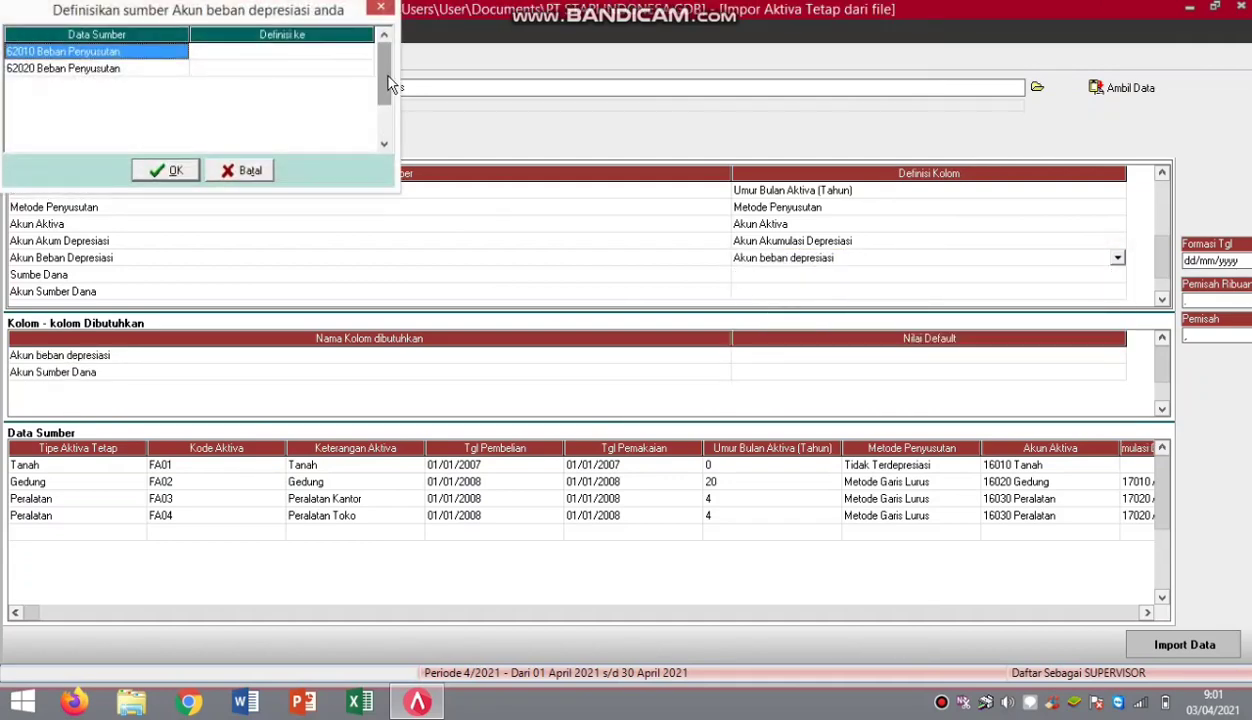
pyautogui.click(366, 52)
pyautogui.click(366, 52)
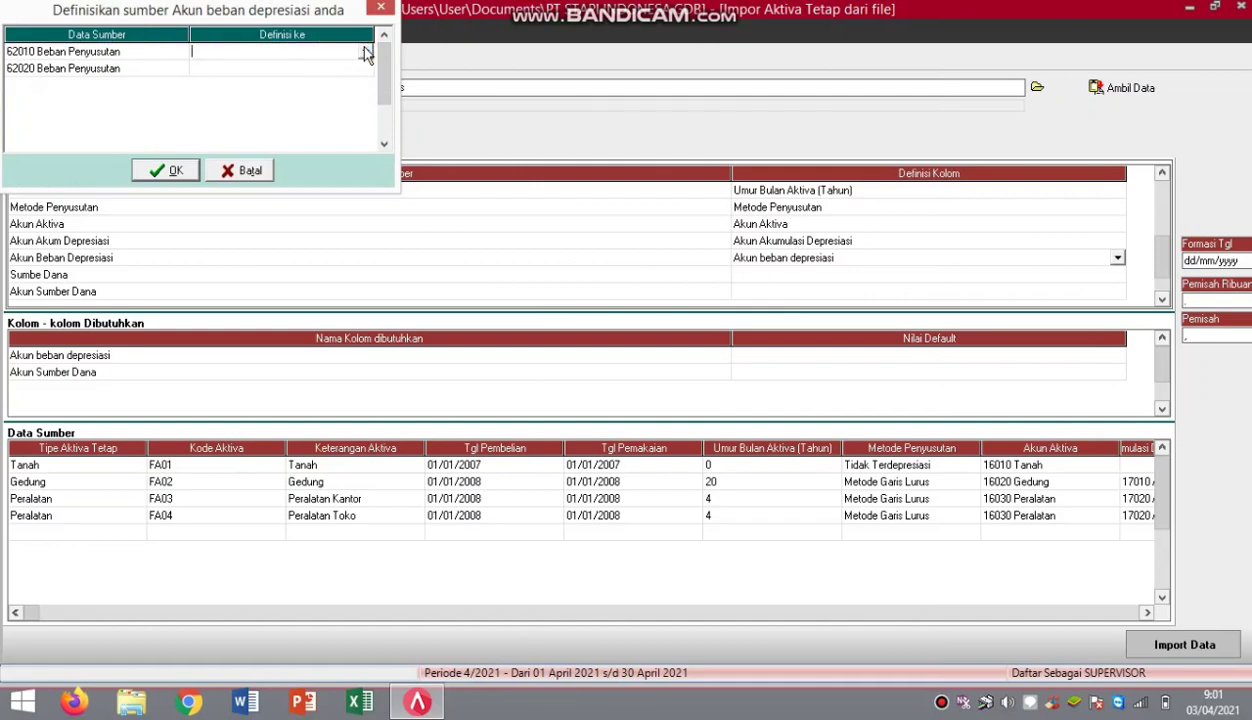
pyautogui.click(365, 52)
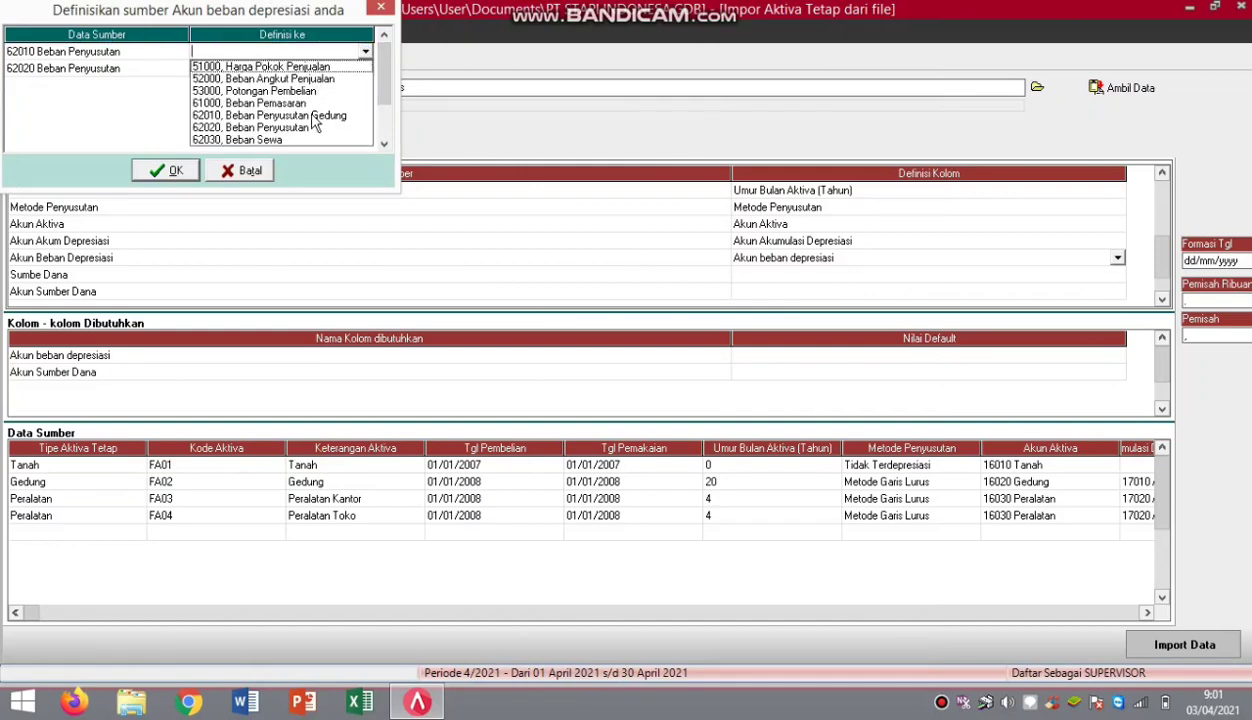
pyautogui.click(313, 116)
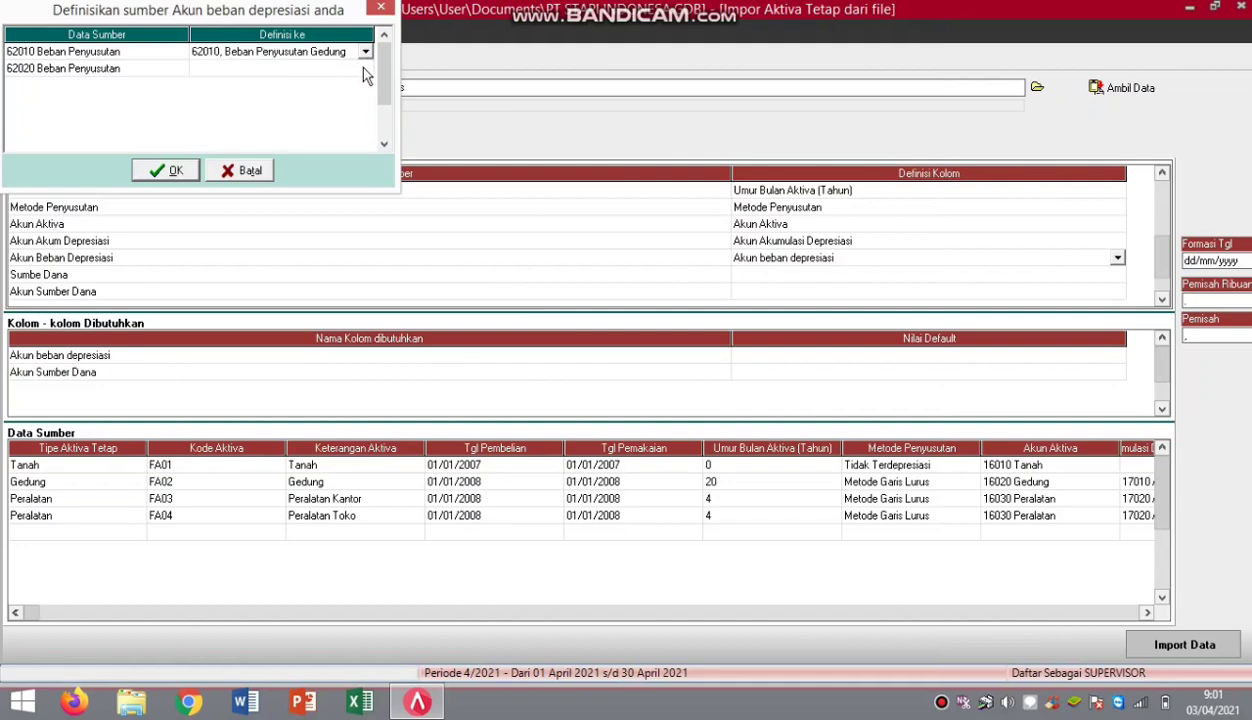
pyautogui.click(366, 70)
pyautogui.click(366, 71)
pyautogui.click(366, 70)
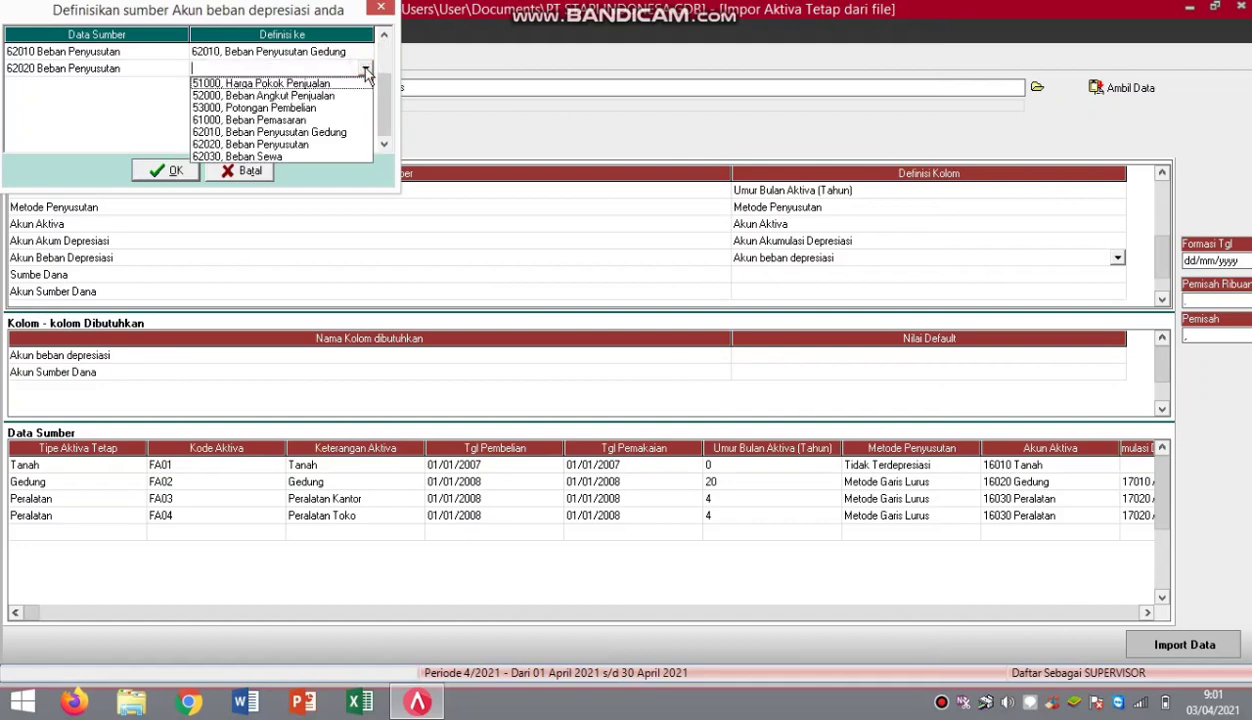
pyautogui.click(261, 144)
pyautogui.click(161, 171)
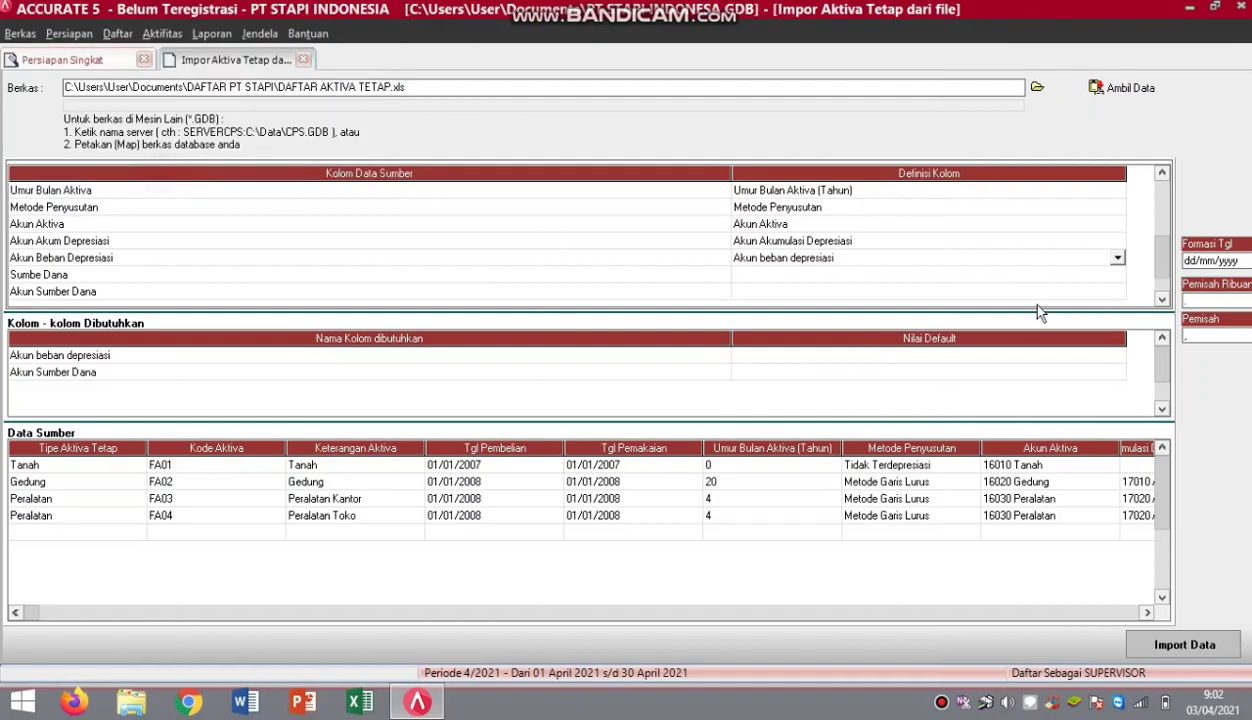
# Define the Sumbe Dana column as Sumber Dana.
pyautogui.click(1110, 278)
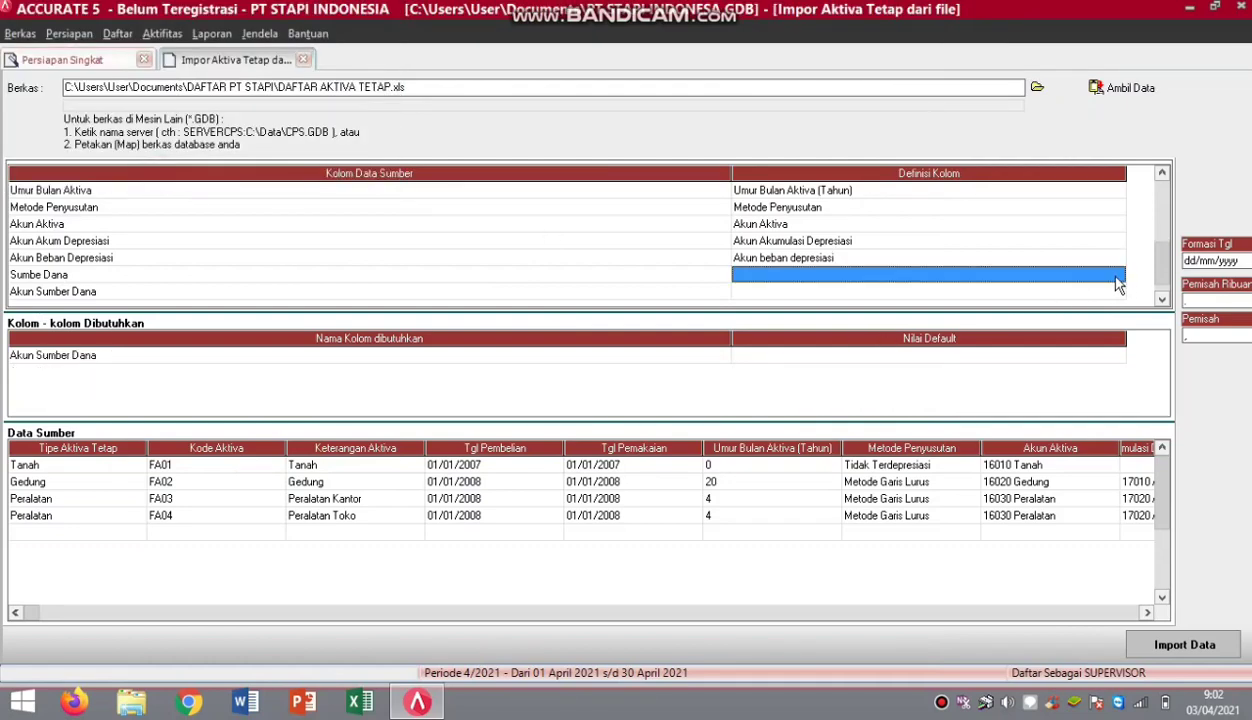
pyautogui.click(1110, 276)
pyautogui.click(1117, 278)
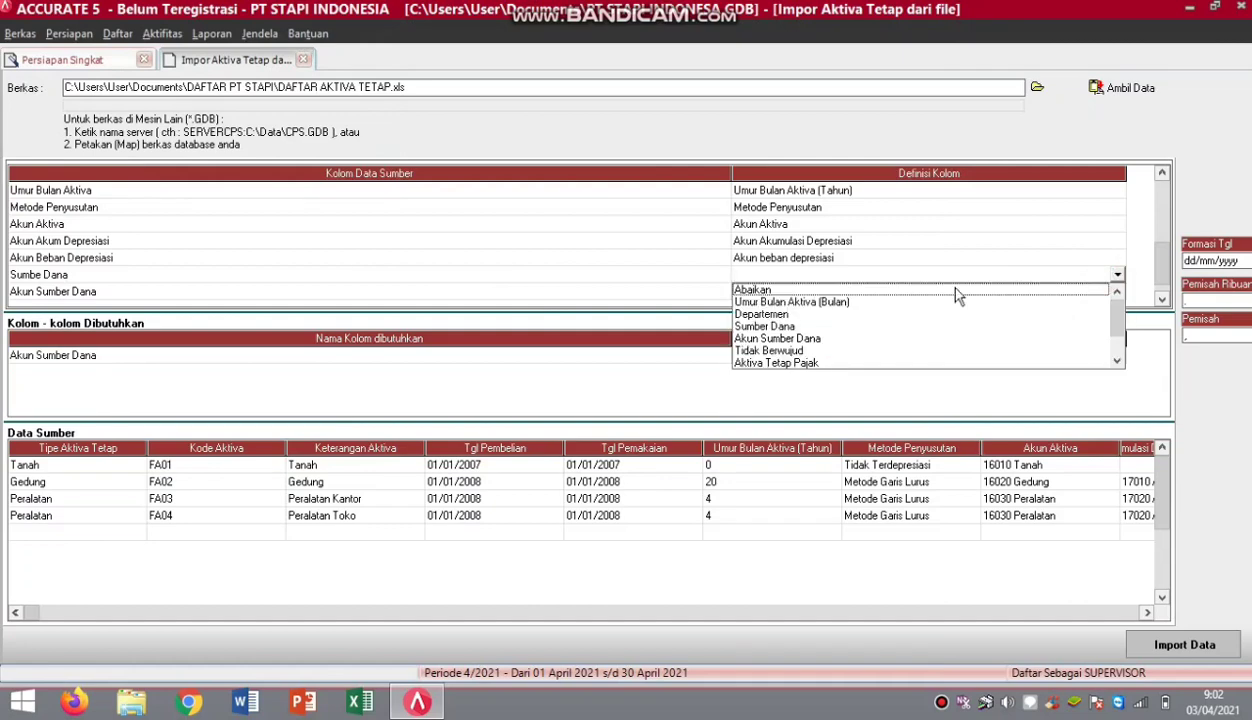
pyautogui.click(772, 327)
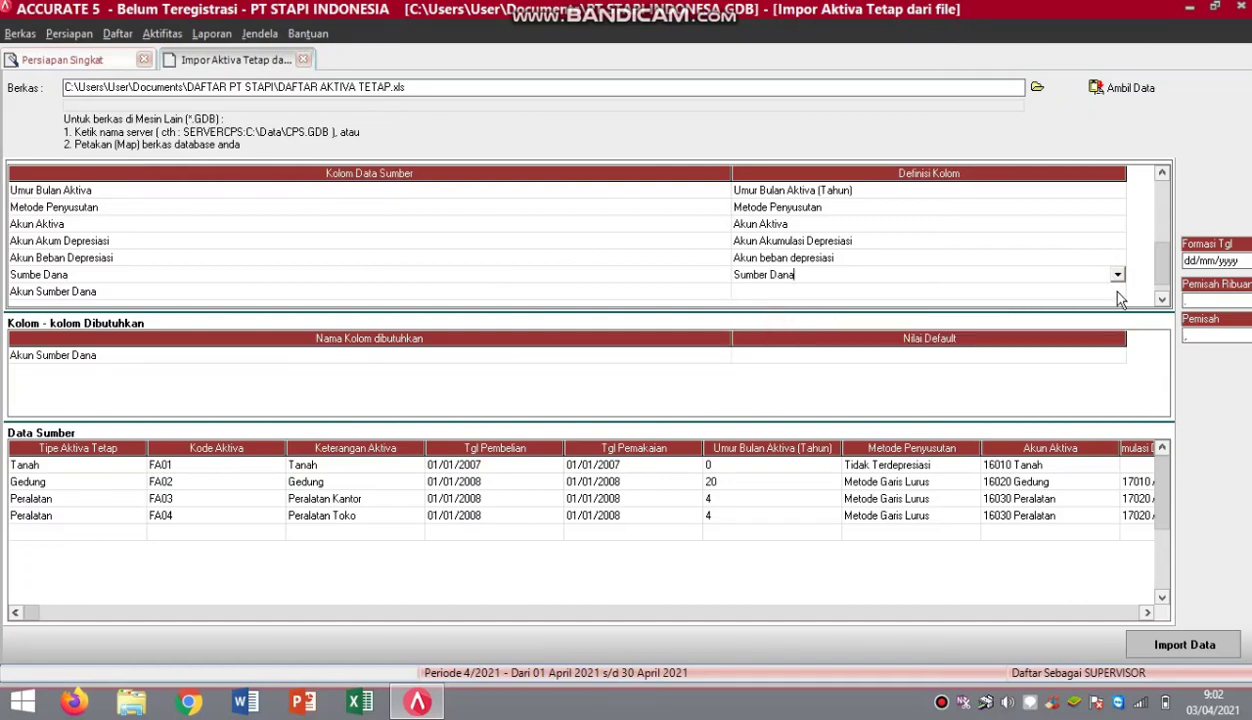
# Map the Akun Sumber Dana column, matching 39990 to 39990 Laba Ditahan.
pyautogui.click(1107, 291)
pyautogui.click(1117, 293)
pyautogui.click(1118, 296)
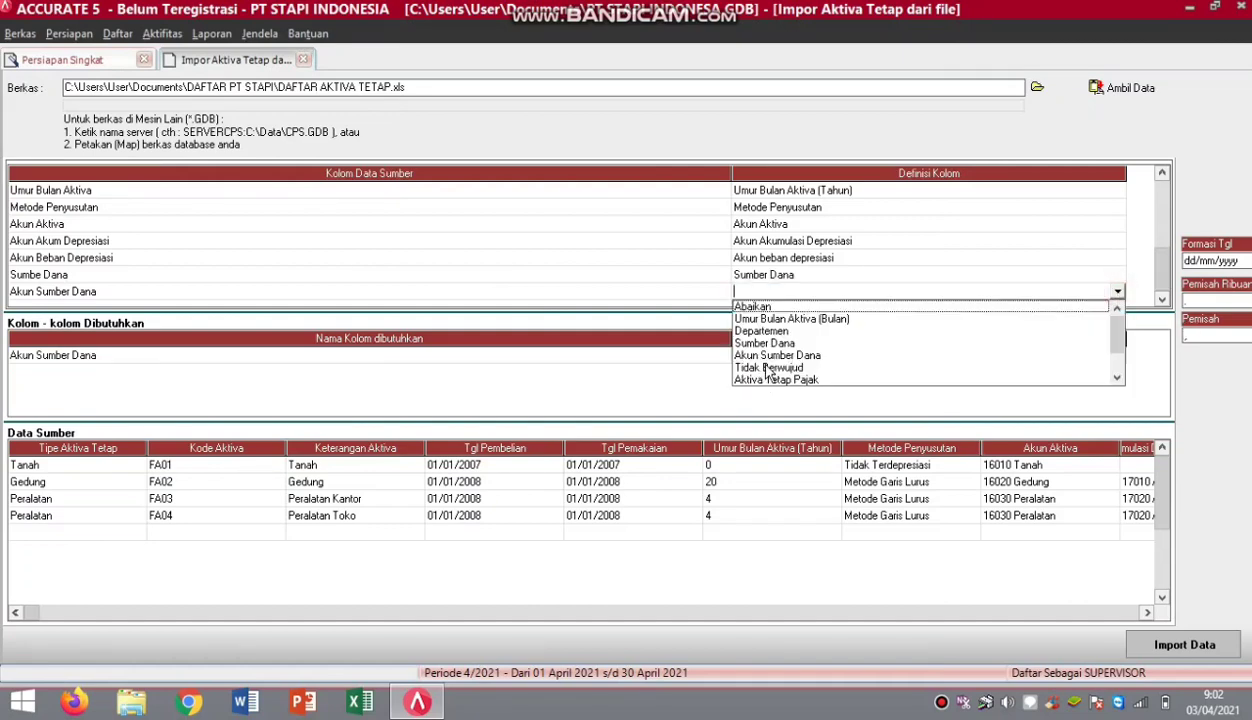
pyautogui.click(756, 348)
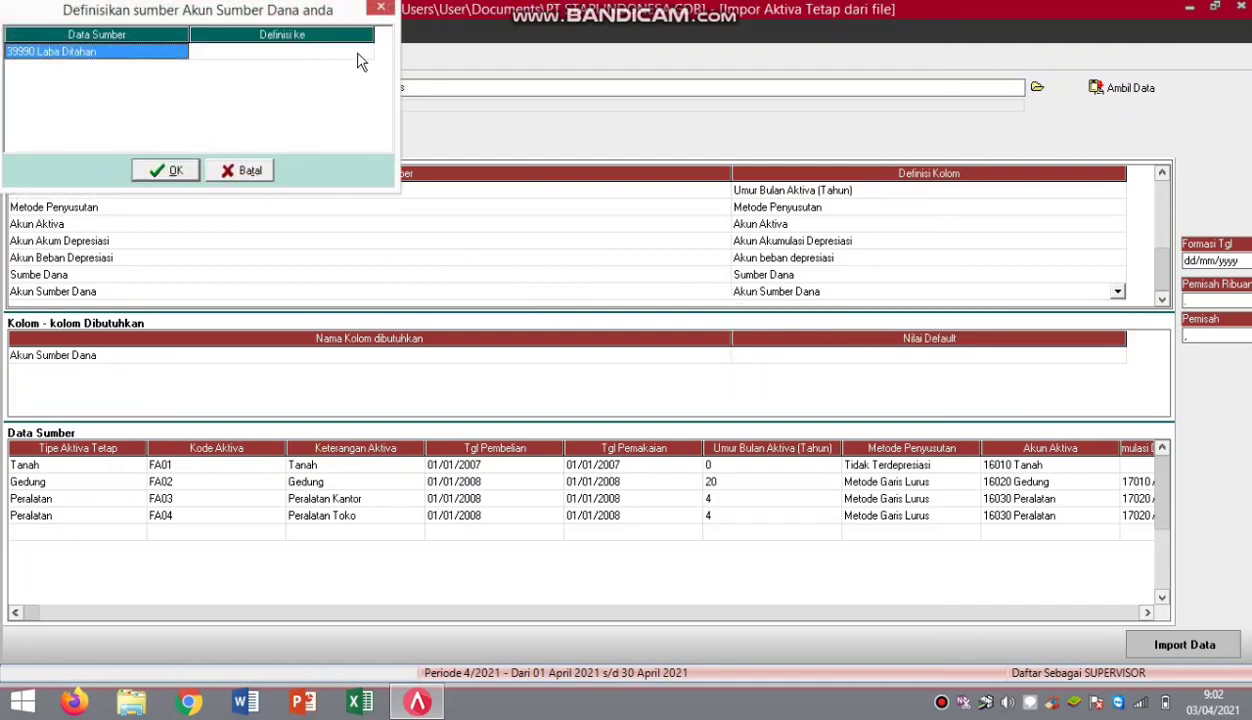
pyautogui.click(360, 55)
pyautogui.click(364, 56)
pyautogui.click(364, 56)
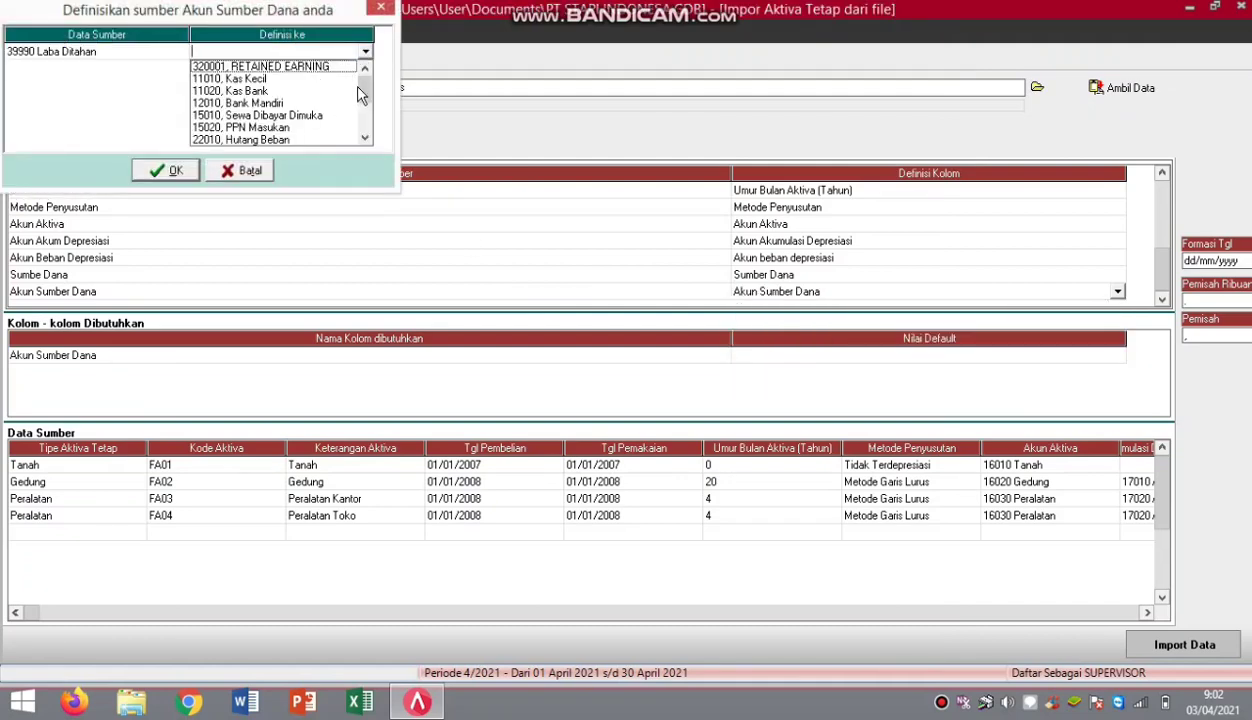
pyautogui.moveTo(363, 92); pyautogui.dragTo(365, 127)
pyautogui.click(260, 115)
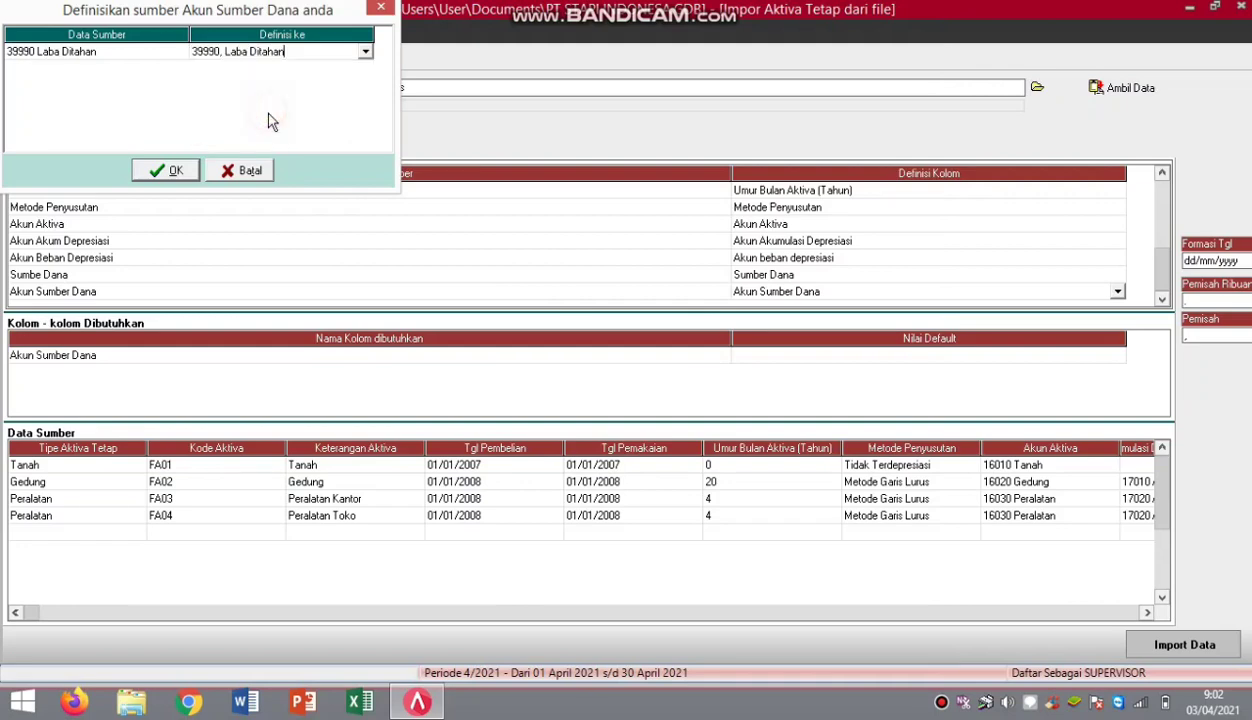
pyautogui.click(186, 170)
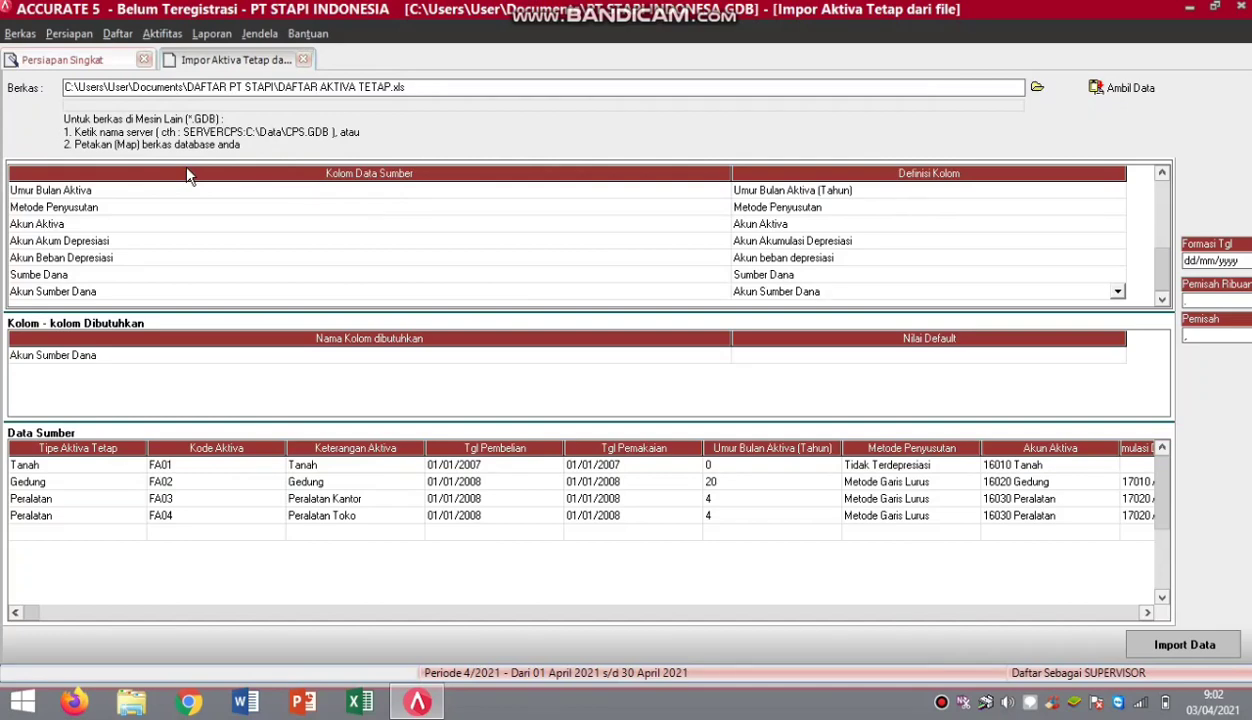
# Delete the empty last row from the source data.
pyautogui.rightClick(95, 545)
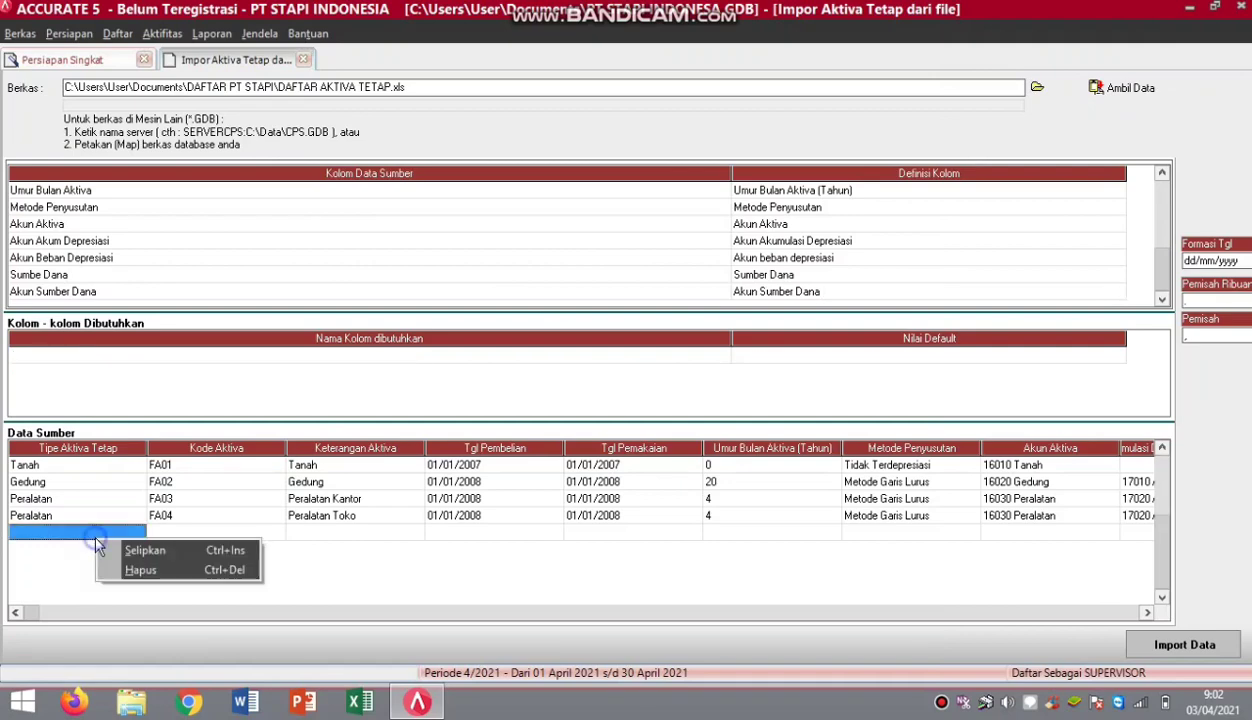
pyautogui.click(128, 570)
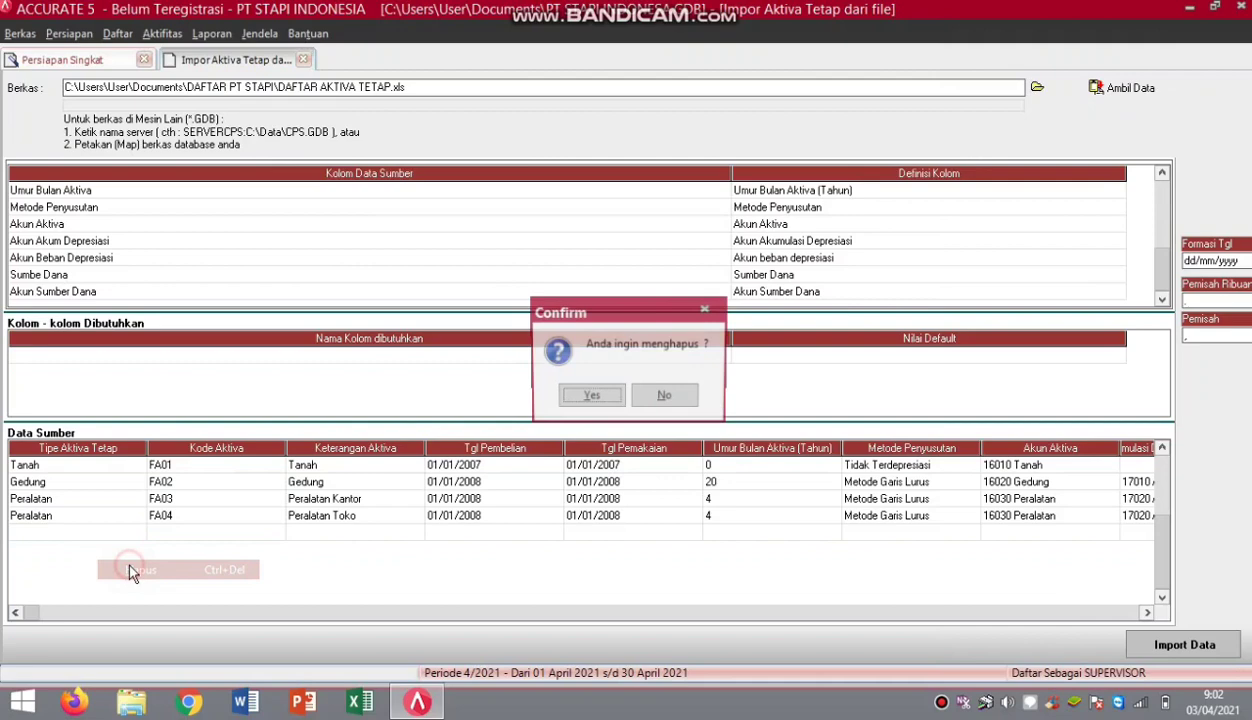
pyautogui.click(594, 397)
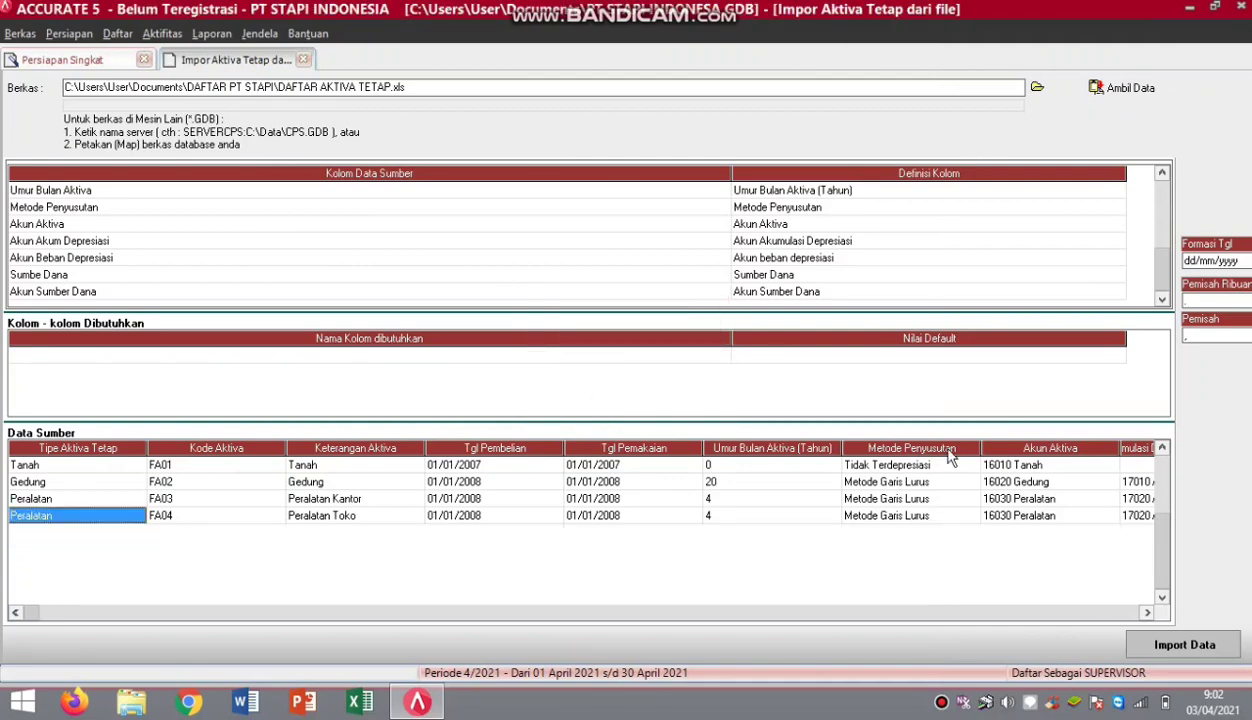
# Import the four fixed assets FA01–FA04 with no failures.
pyautogui.click(1000, 365)
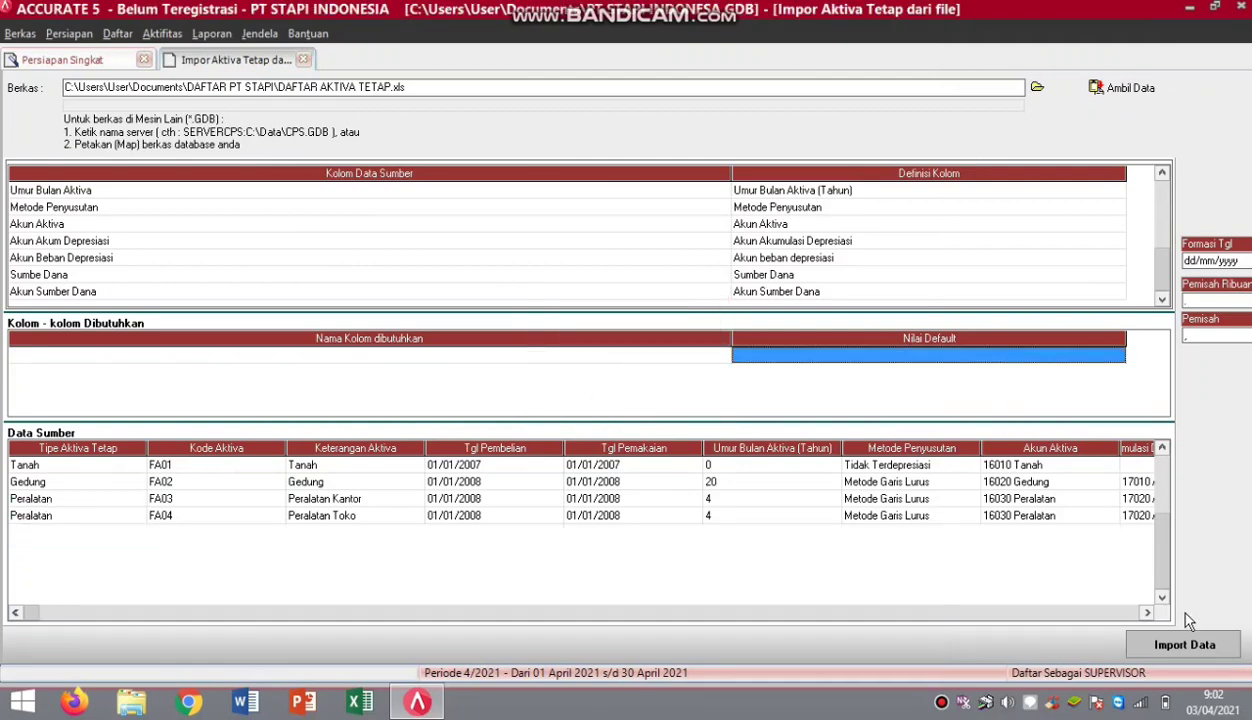
pyautogui.click(1185, 646)
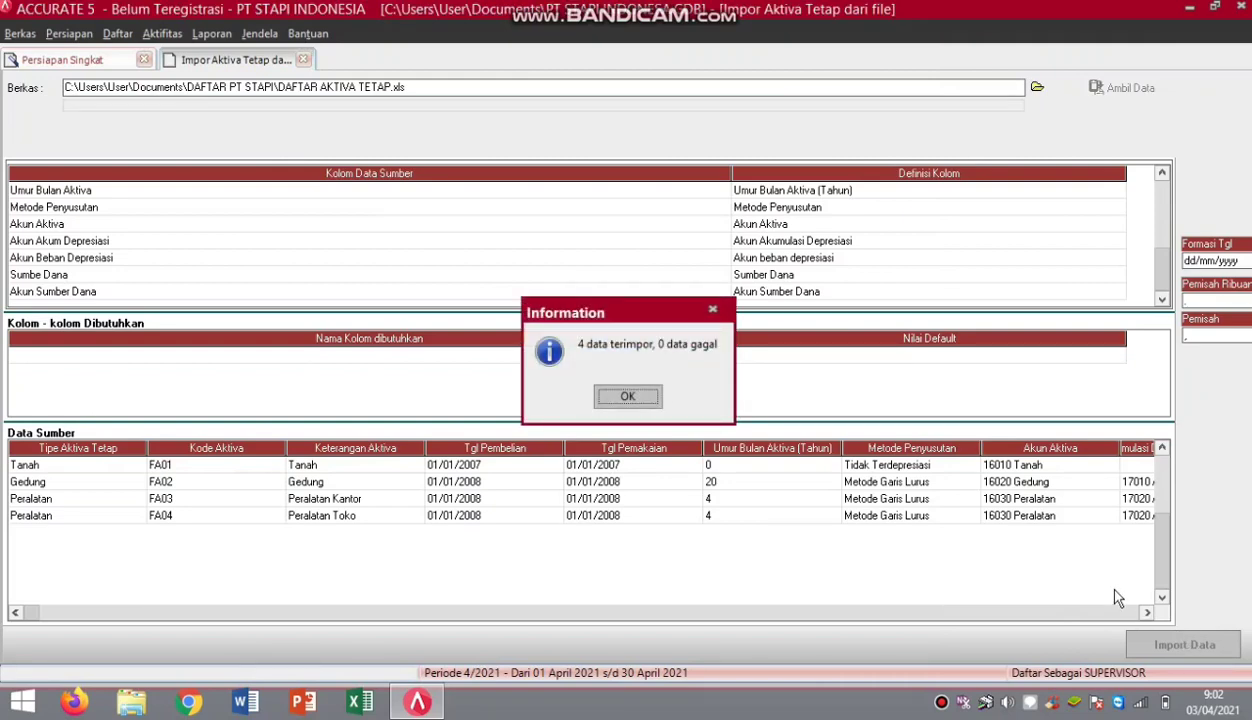
pyautogui.click(618, 398)
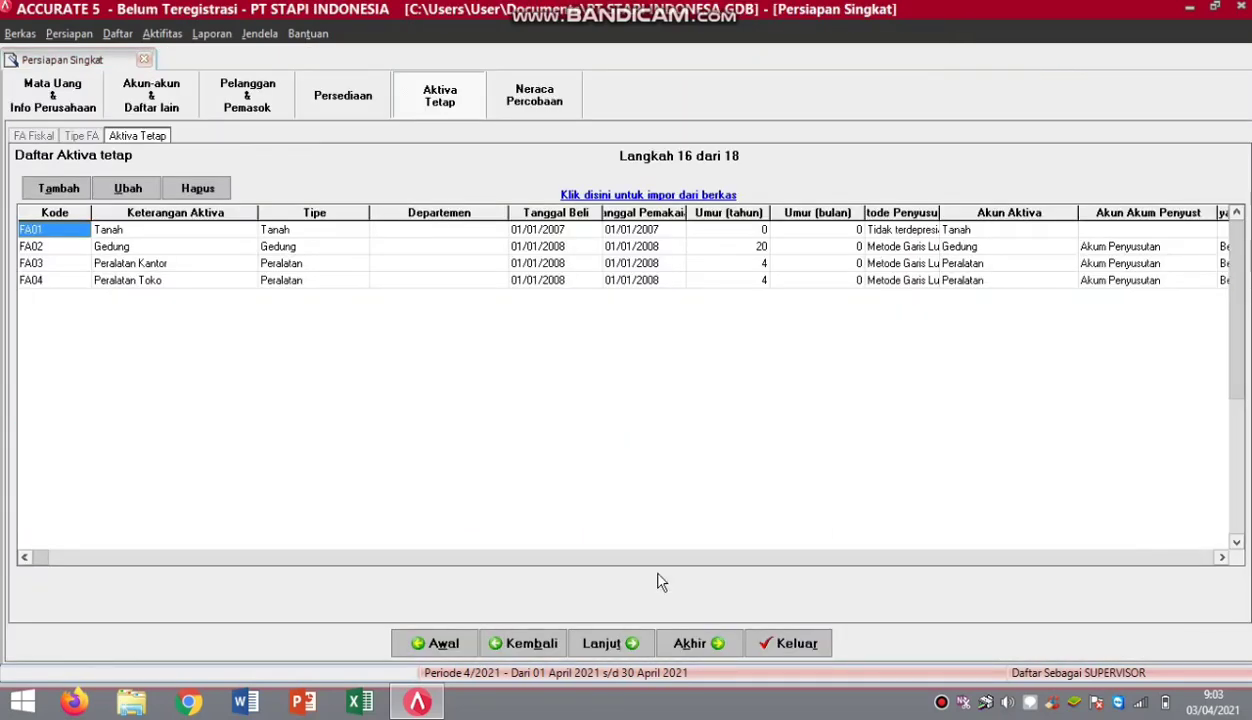
# Move past the Neraca Percobaan step to the end and finish the setup wizard.
pyautogui.click(606, 643)
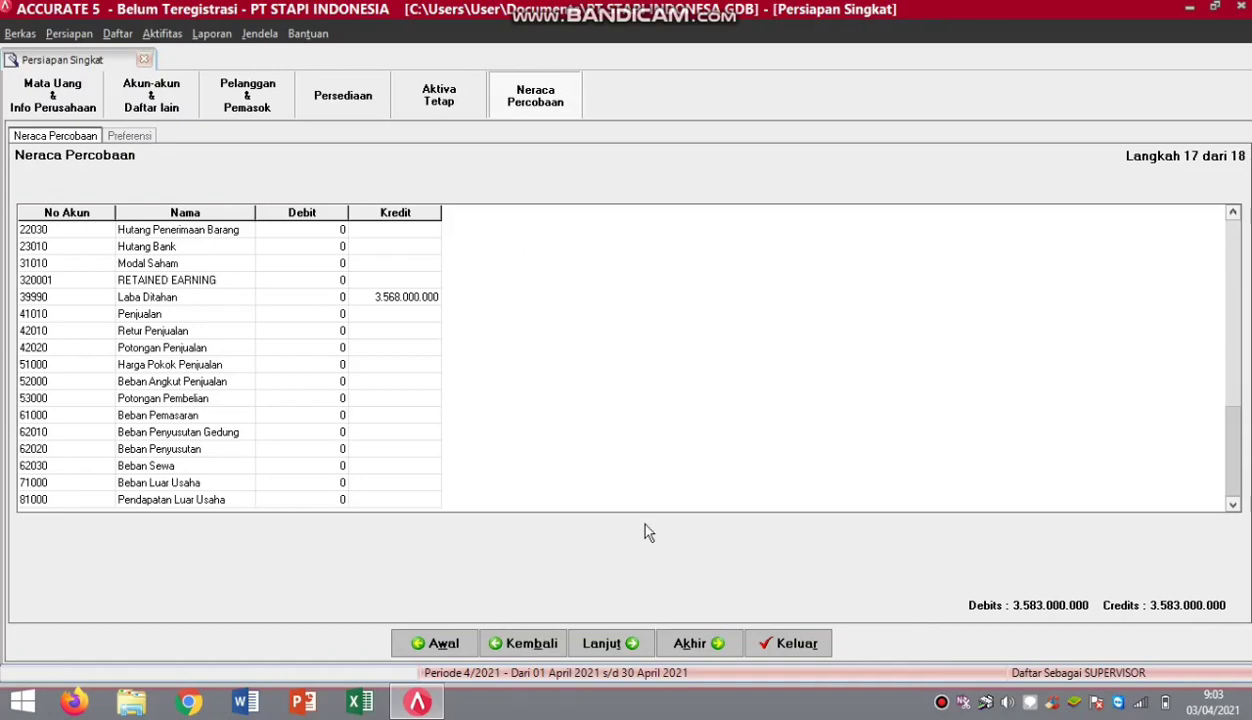
pyautogui.click(697, 646)
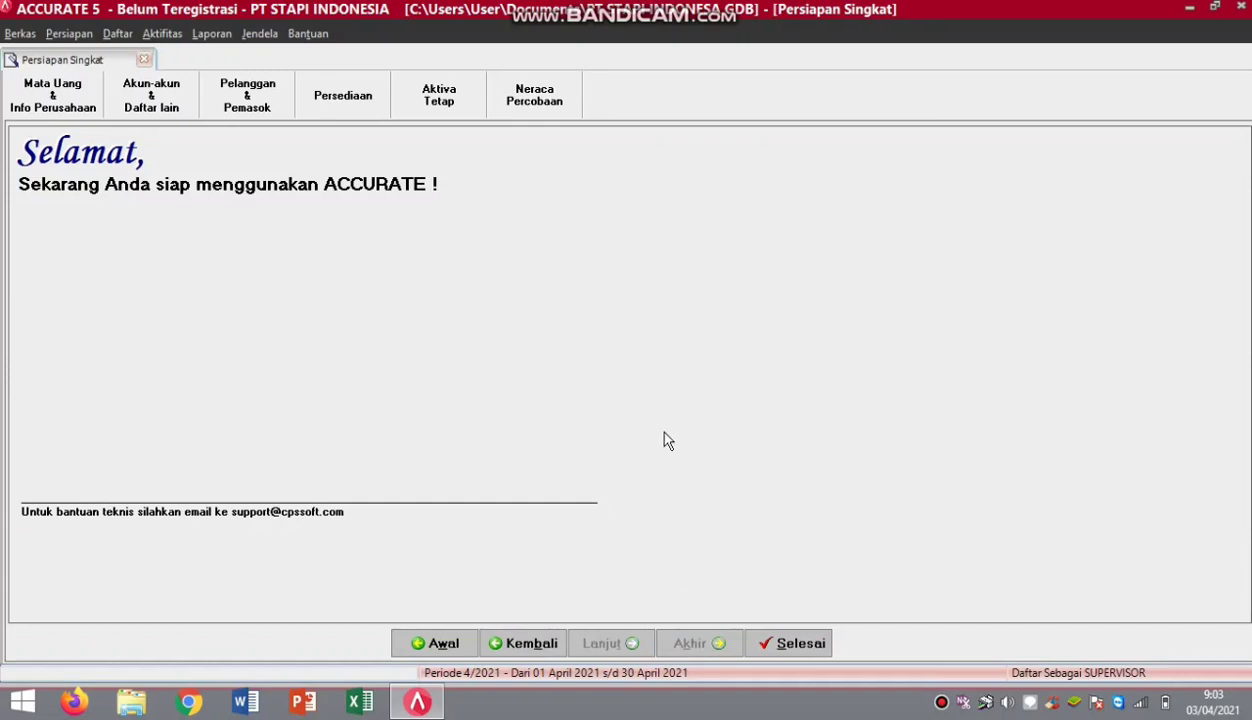
pyautogui.click(787, 644)
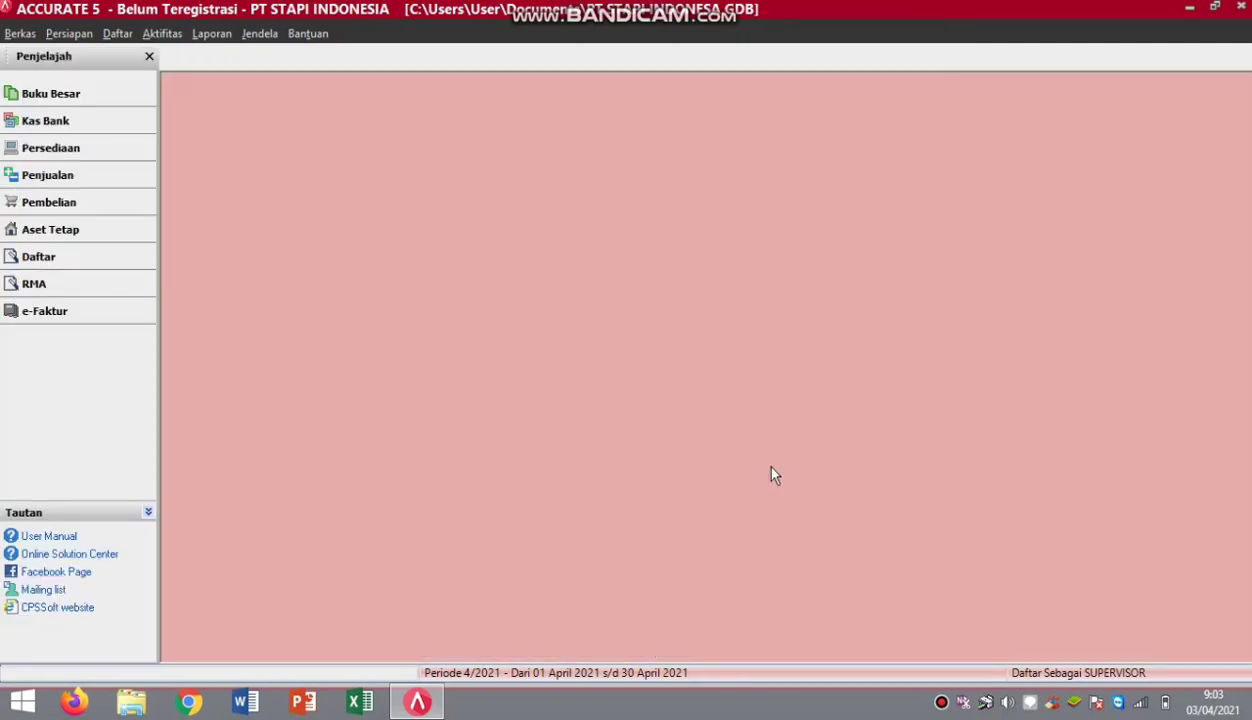